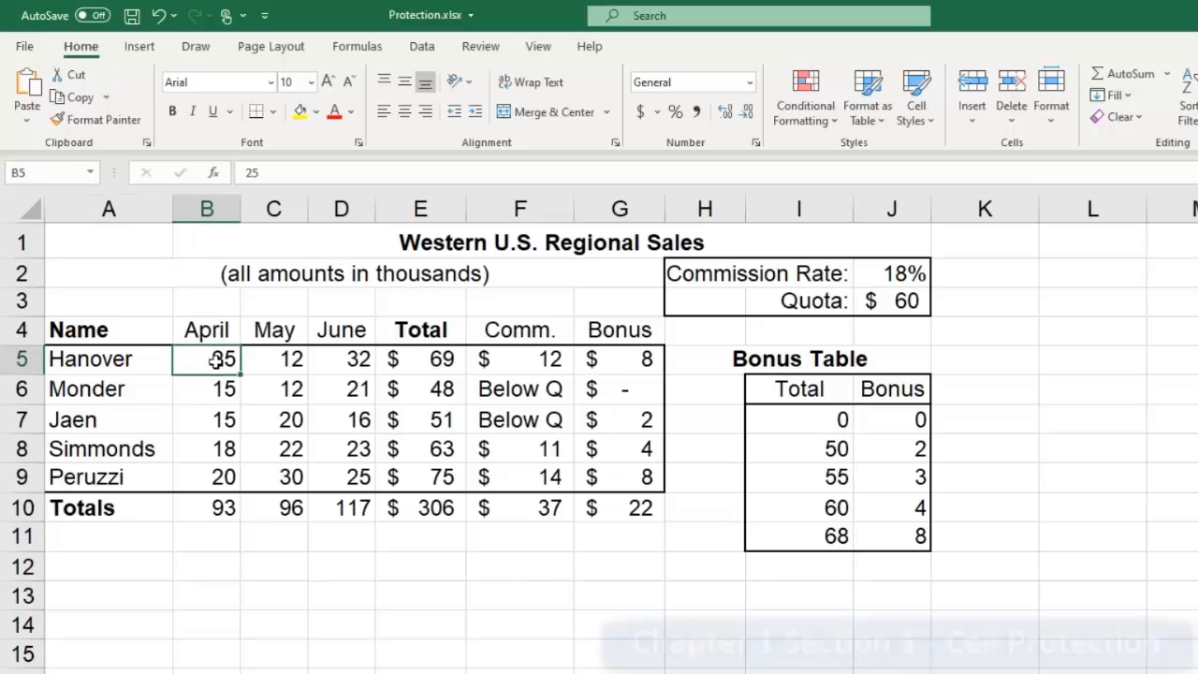
Step: Examine the monthly sales input cells and the commission rate and quota cells
click(215, 381)
click(215, 352)
click(271, 363)
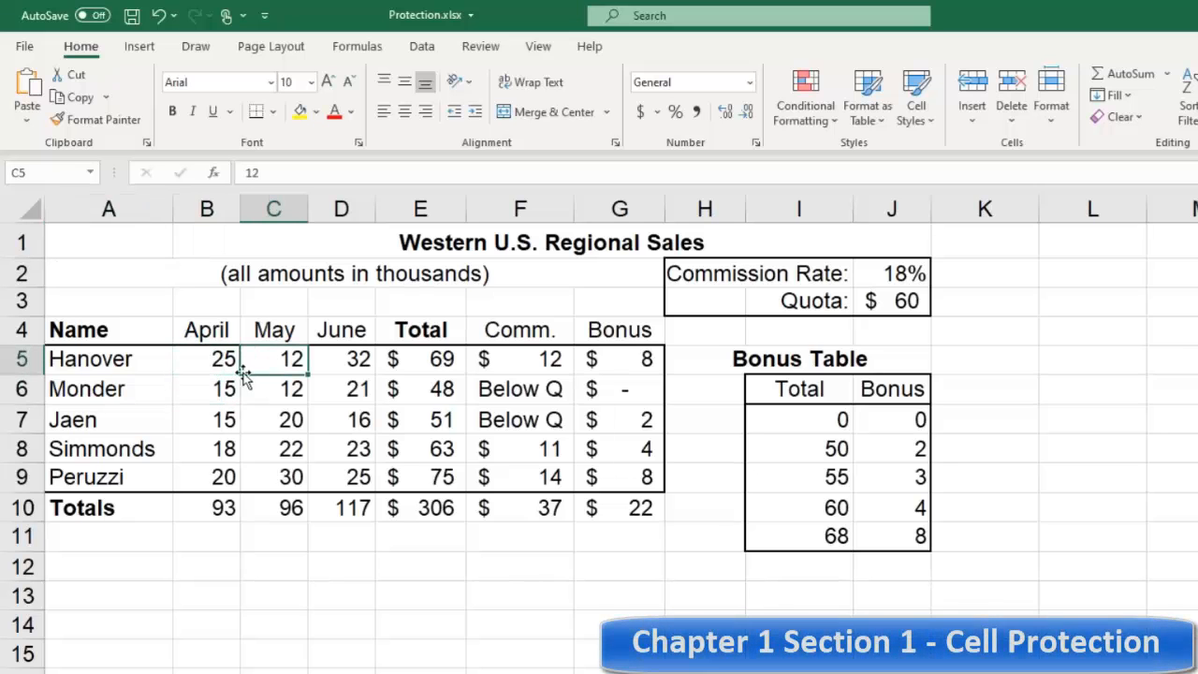
click(211, 357)
click(261, 357)
click(345, 359)
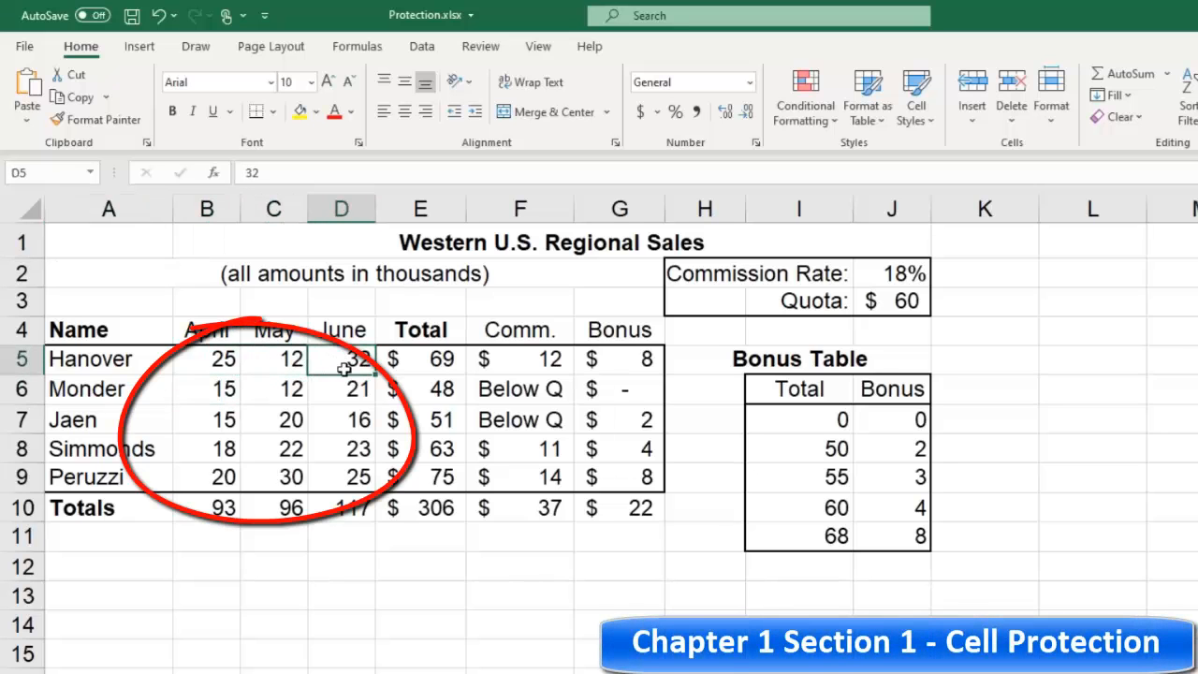
click(342, 385)
click(335, 414)
click(227, 417)
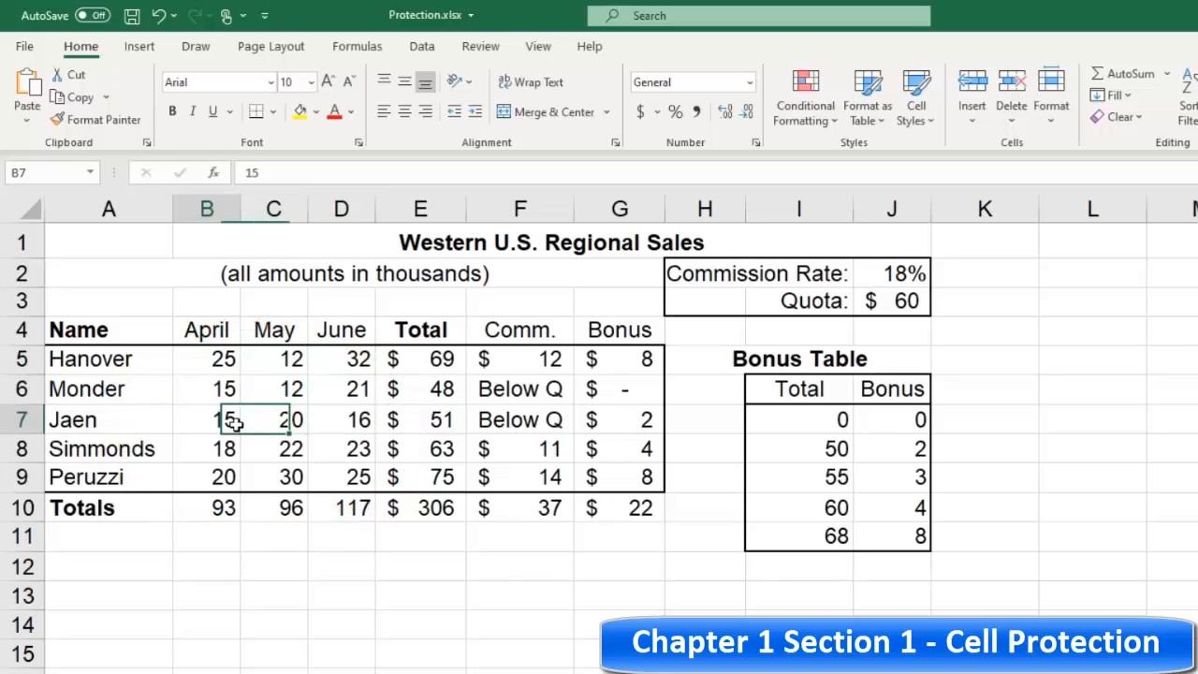
click(904, 279)
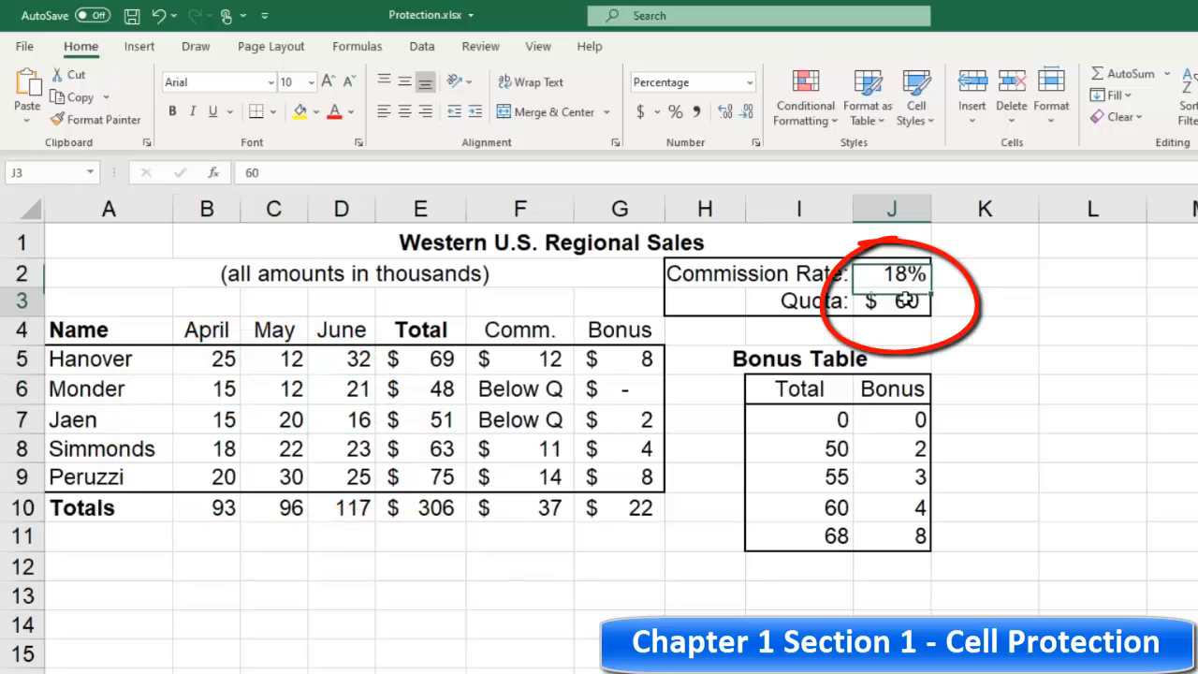
click(898, 300)
click(902, 277)
click(904, 298)
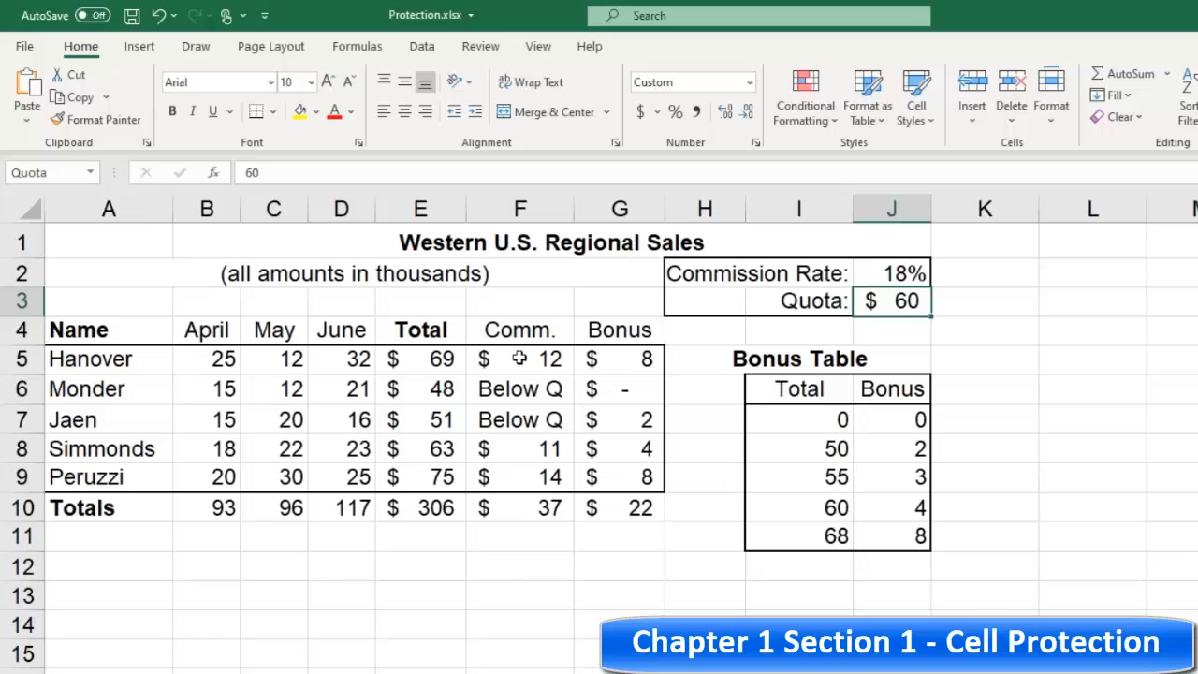
Step: Examine the Hanover total and commission formula cells alongside the monthly sales cells
click(436, 359)
click(513, 361)
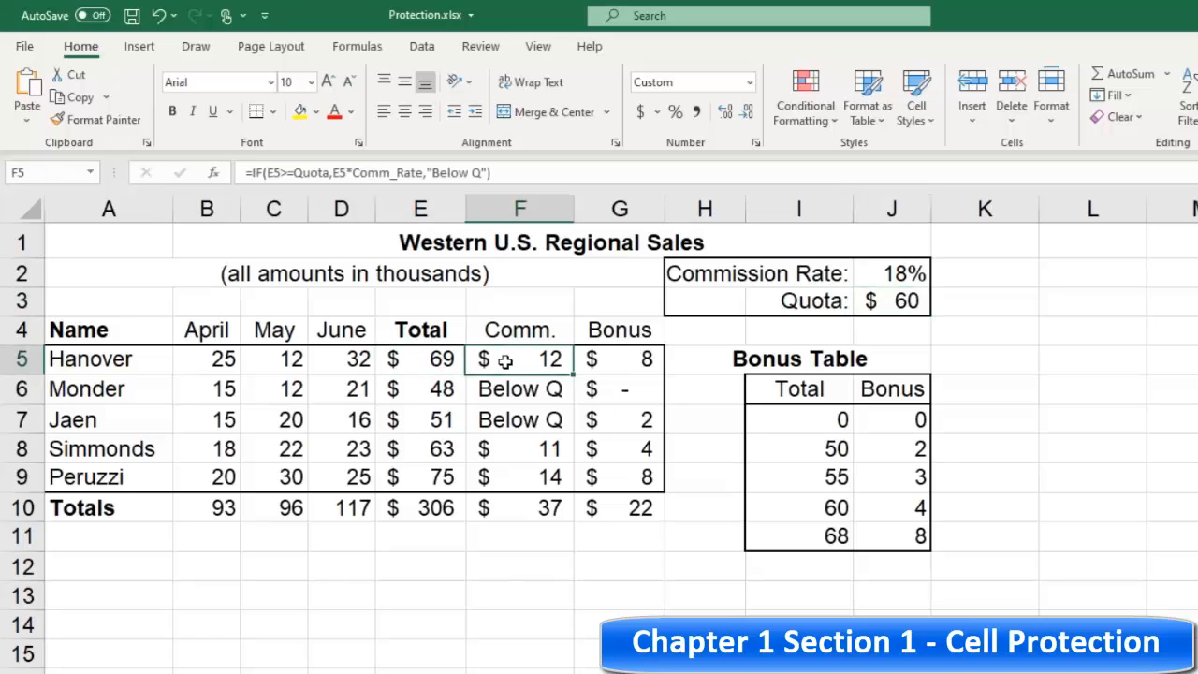
click(437, 363)
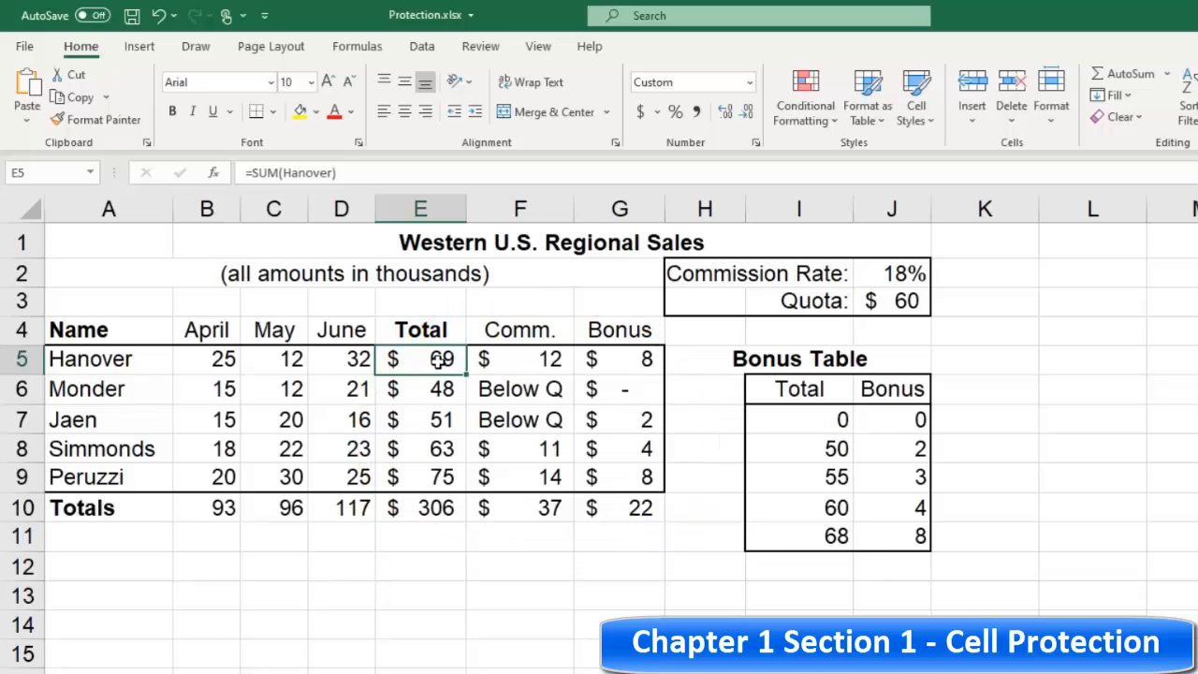
click(277, 362)
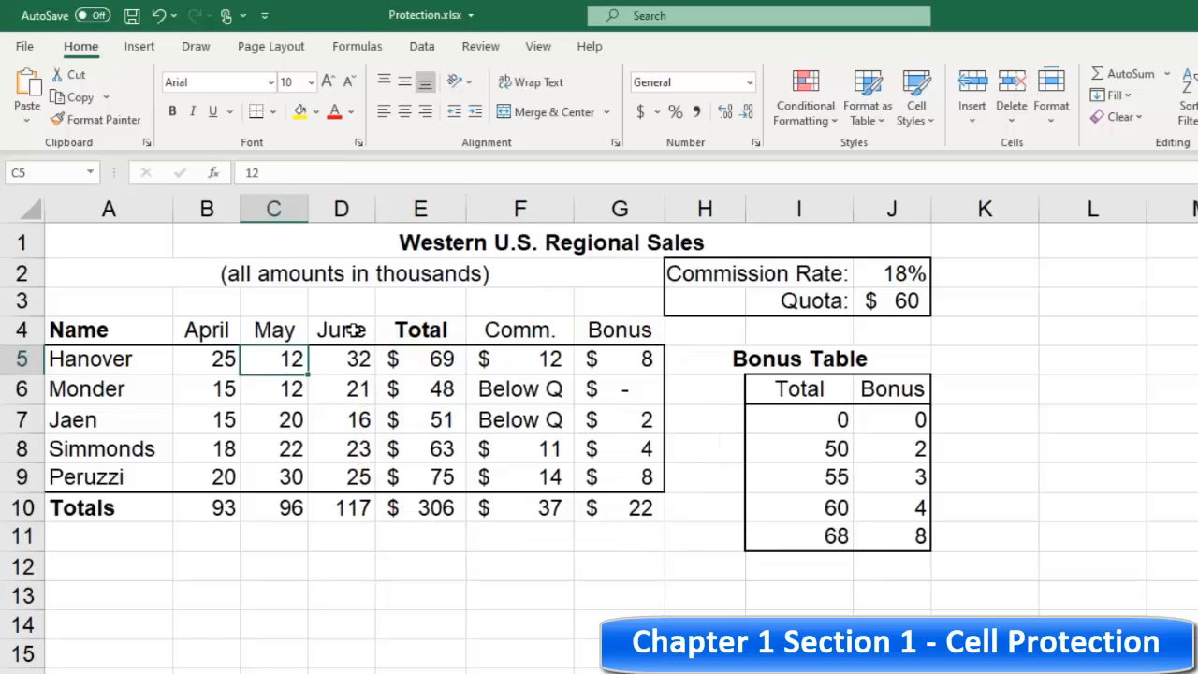
click(212, 359)
click(346, 362)
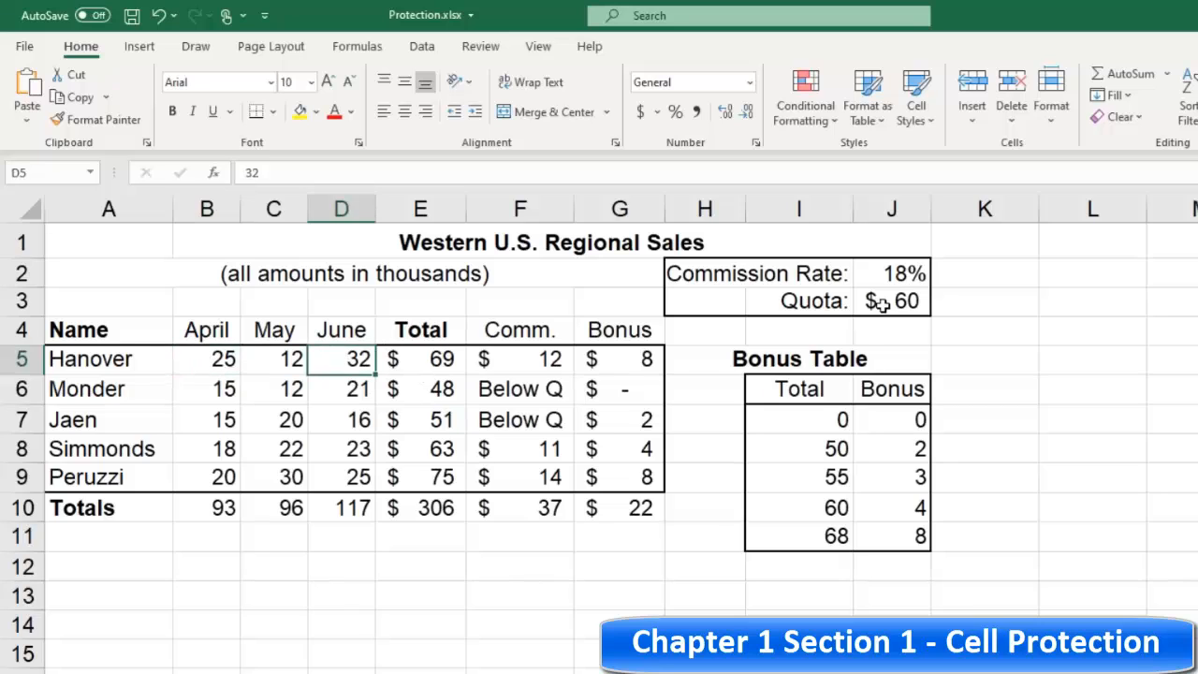
click(438, 363)
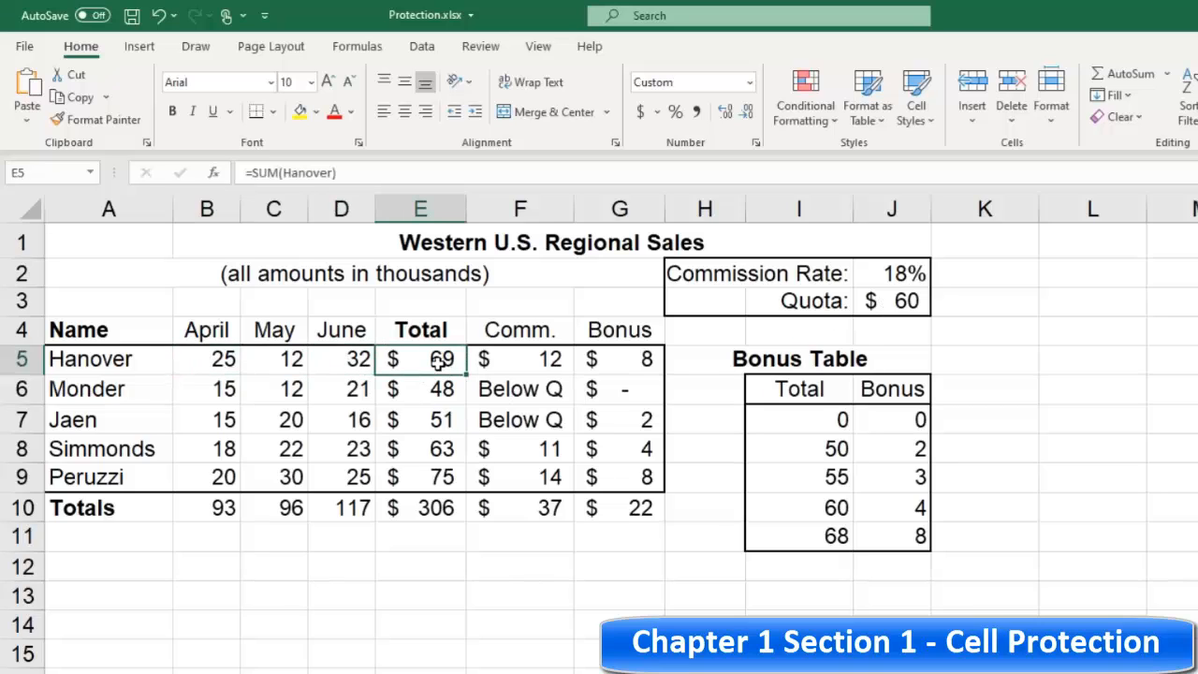
click(220, 358)
click(285, 358)
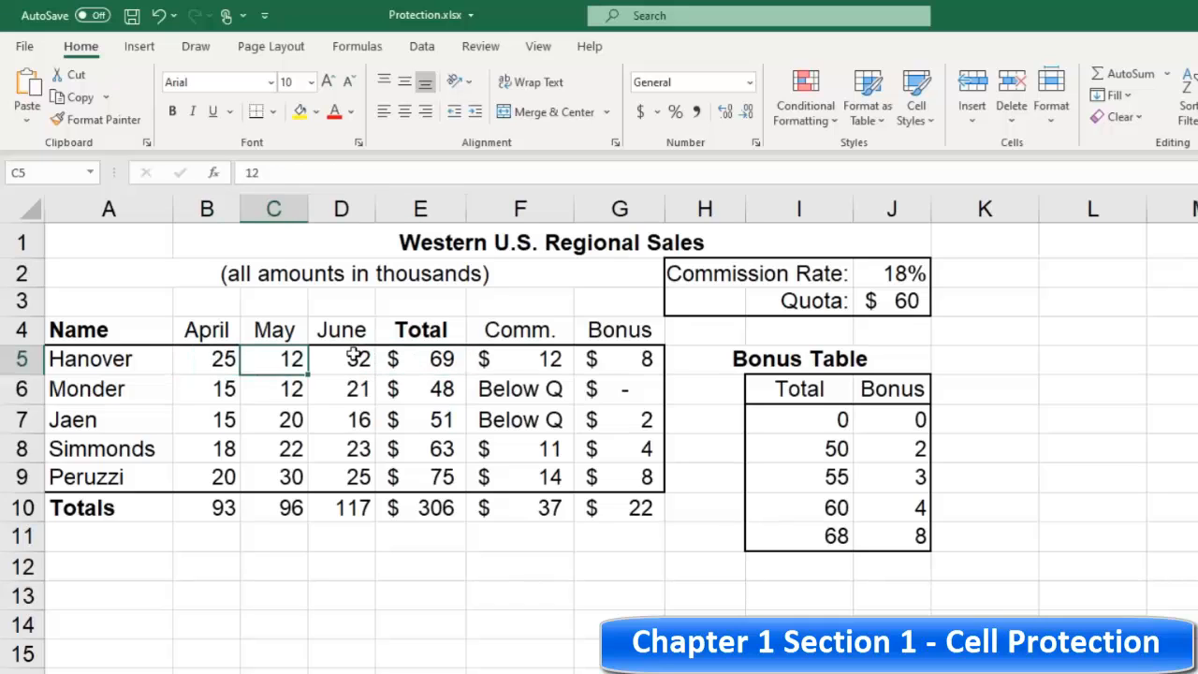
click(352, 358)
click(327, 394)
click(262, 391)
click(214, 359)
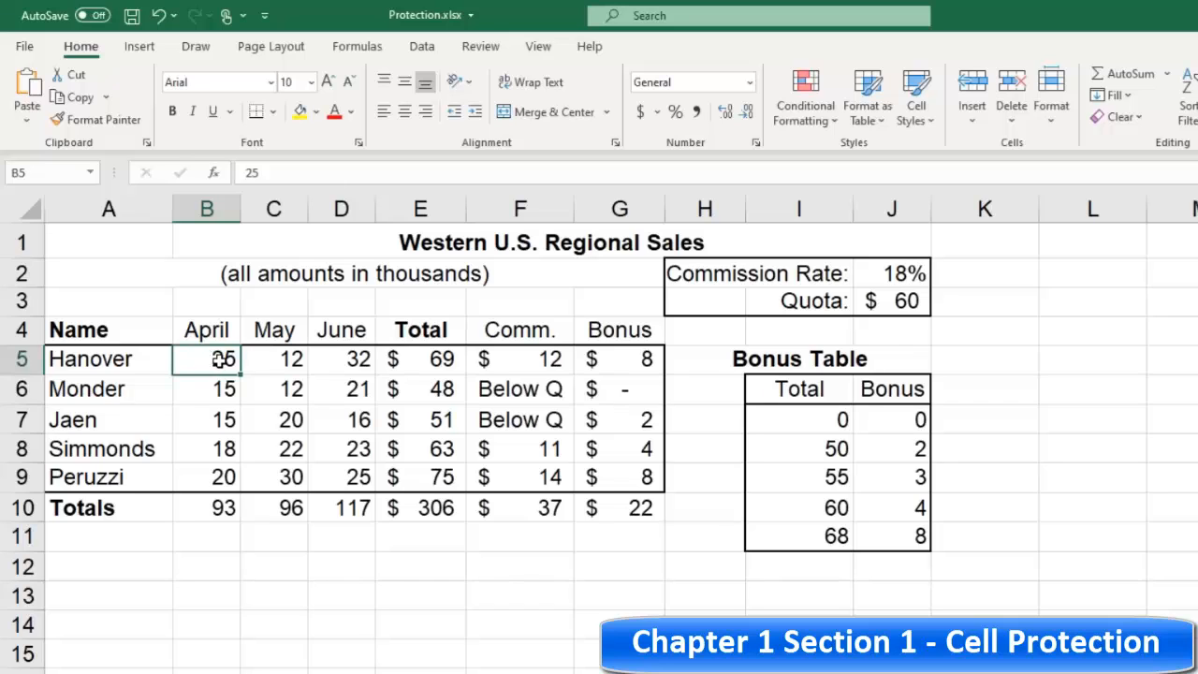
Step: Unlock the monthly sales cells B5:D9 together with the commission rate and quota cells J2:J3
drag(219, 358, 355, 477)
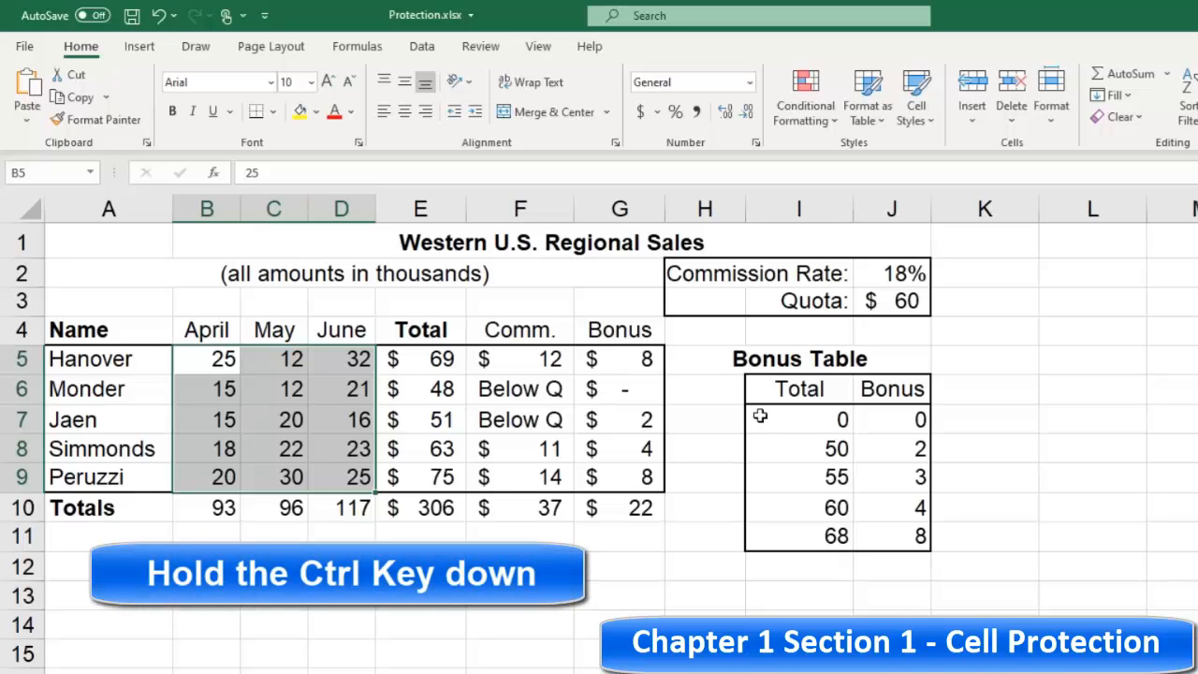
drag(903, 273, 906, 300)
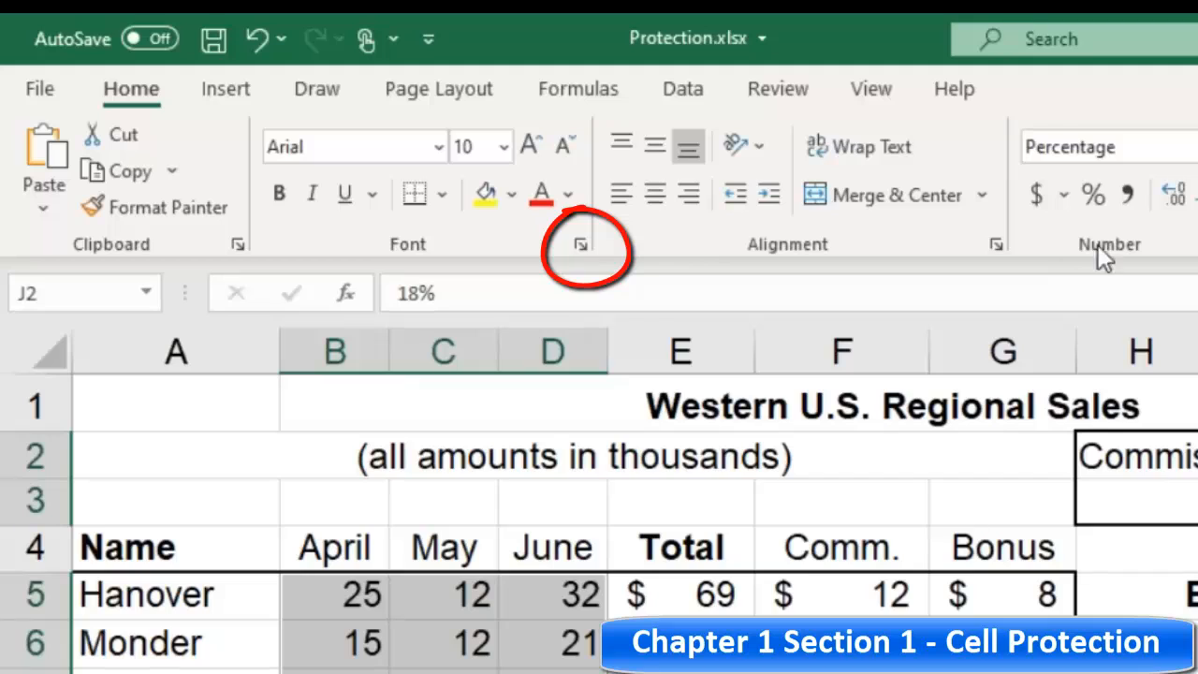
click(582, 245)
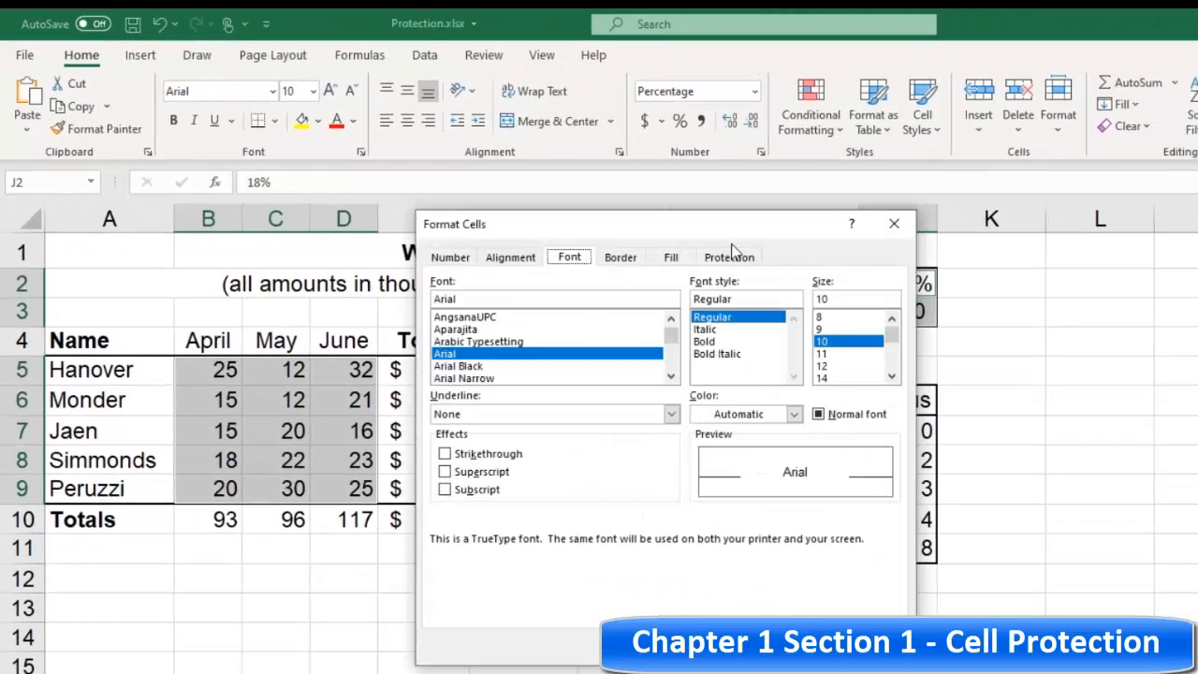
click(1171, 415)
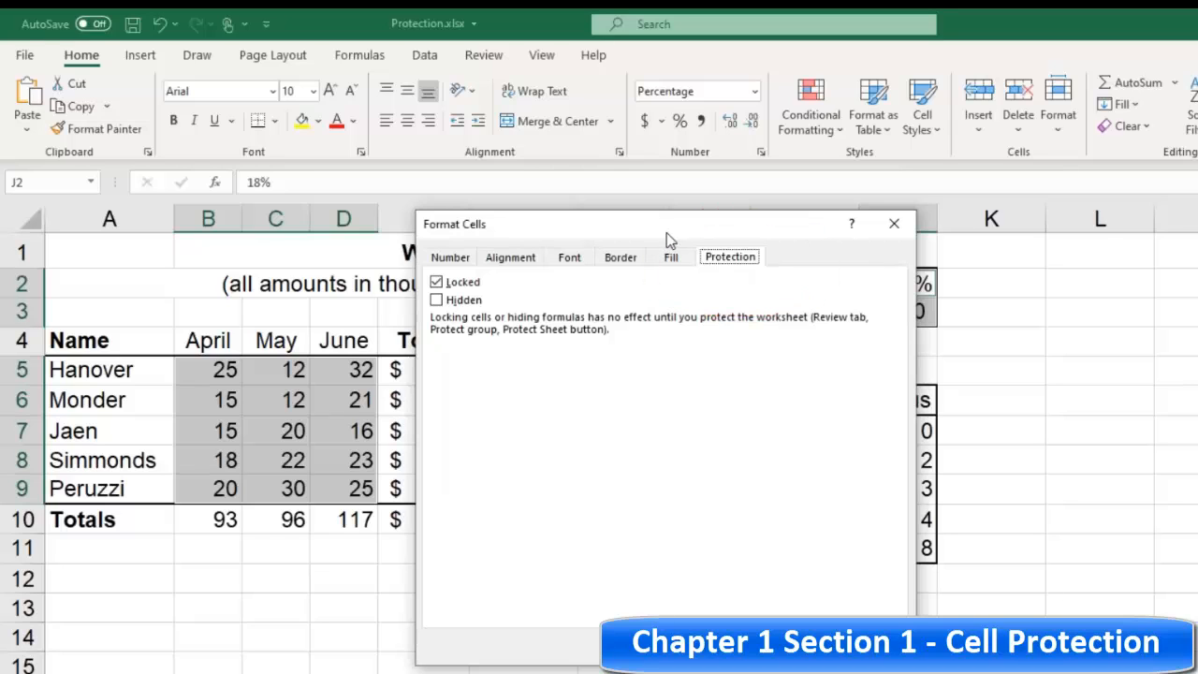
drag(589, 233, 793, 228)
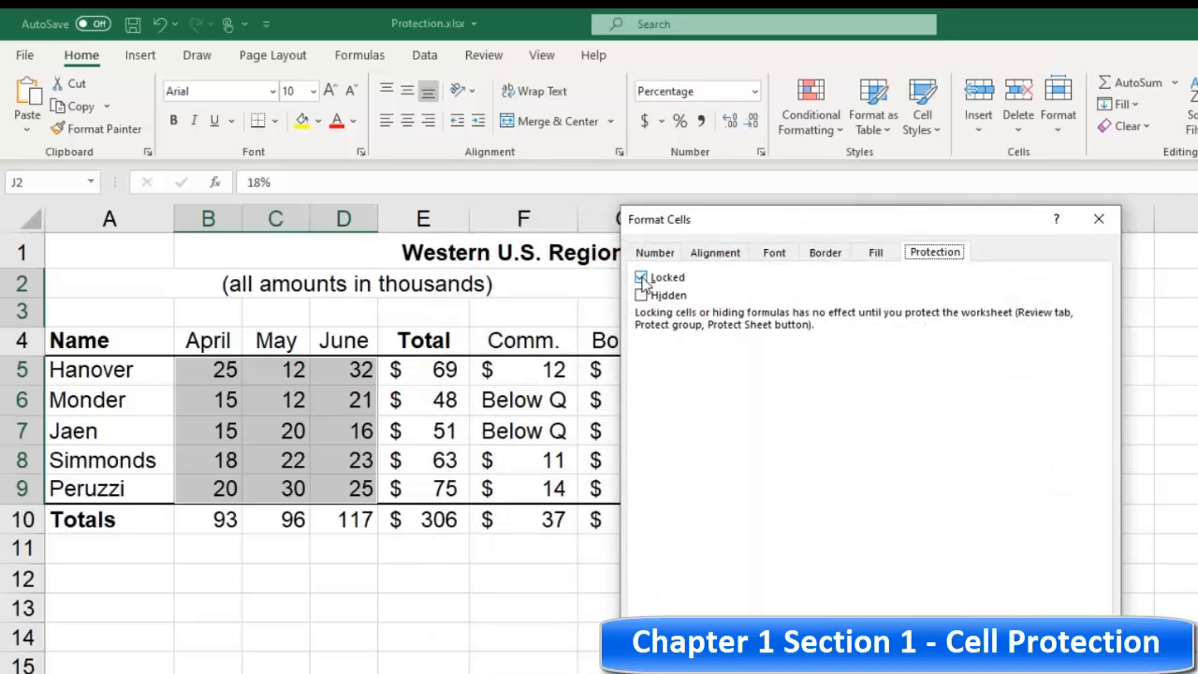
click(641, 278)
mouse_move(769, 228)
mouse_down()
mouse_move(736, 384)
mouse_move(749, 320)
mouse_move(716, 253)
mouse_up()
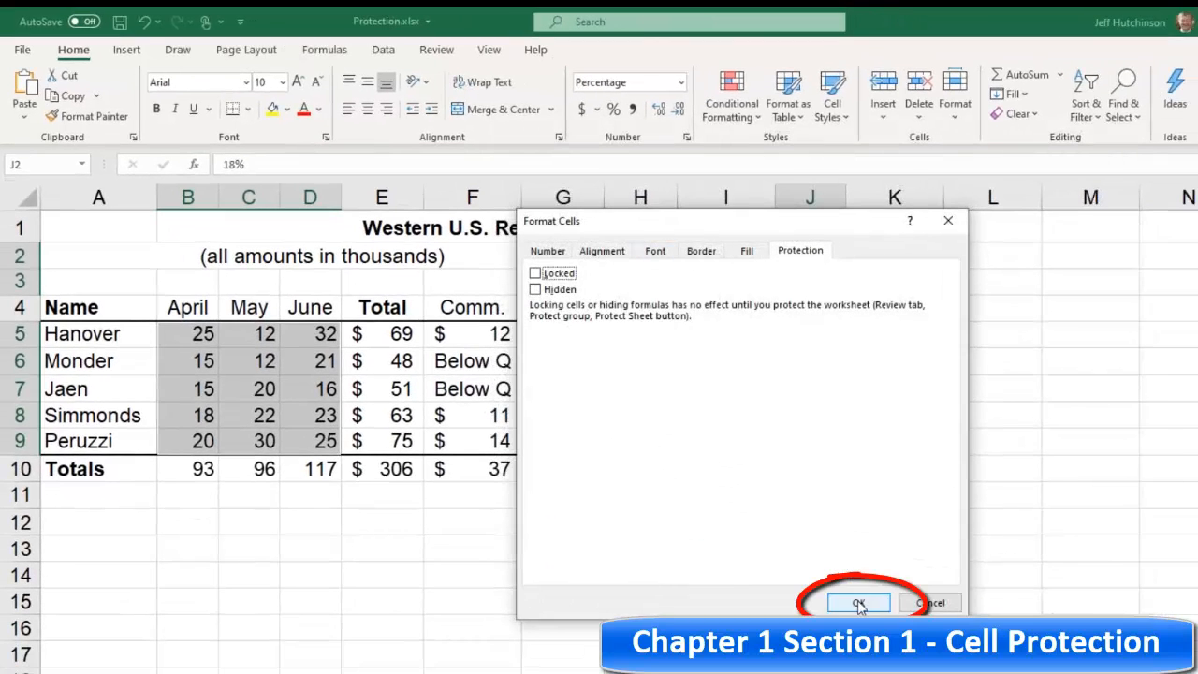
click(858, 604)
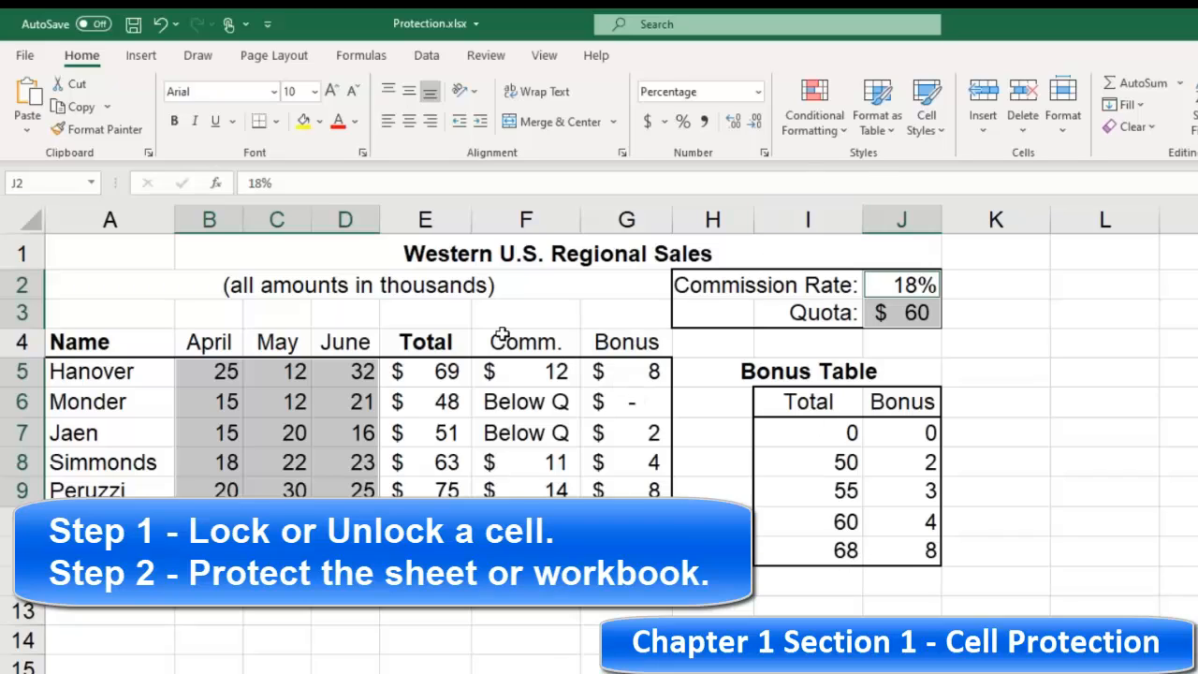
Step: Protect the worksheet with a password, re-entering the password to confirm it
click(486, 56)
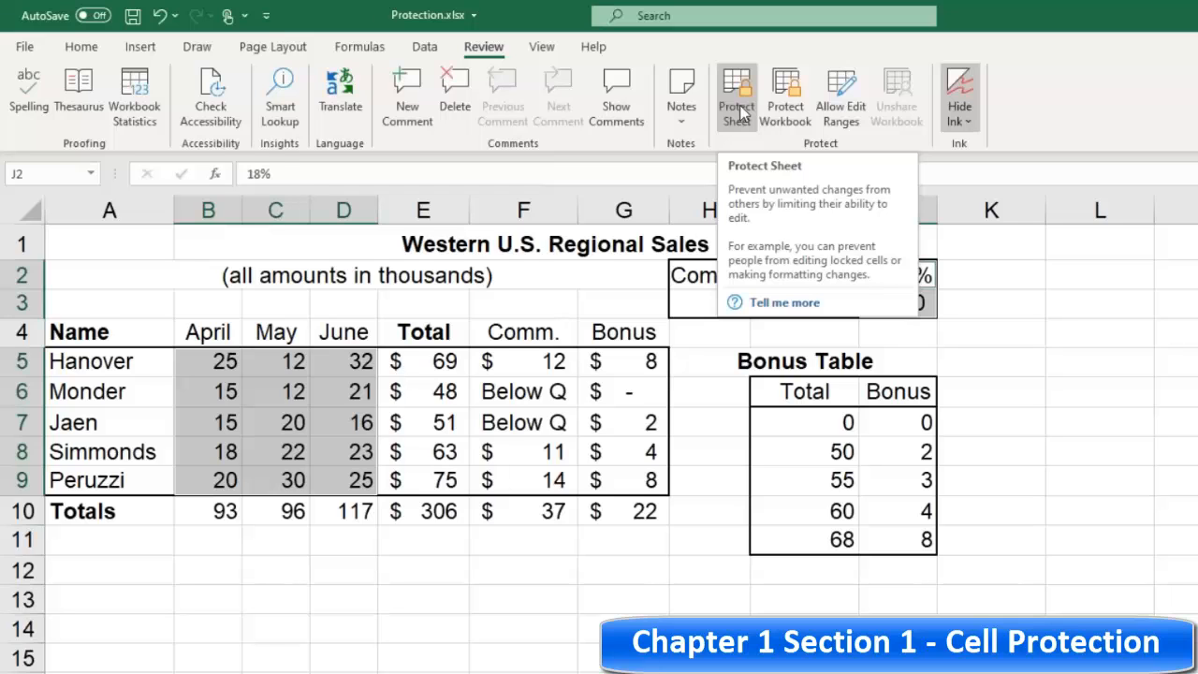
click(737, 110)
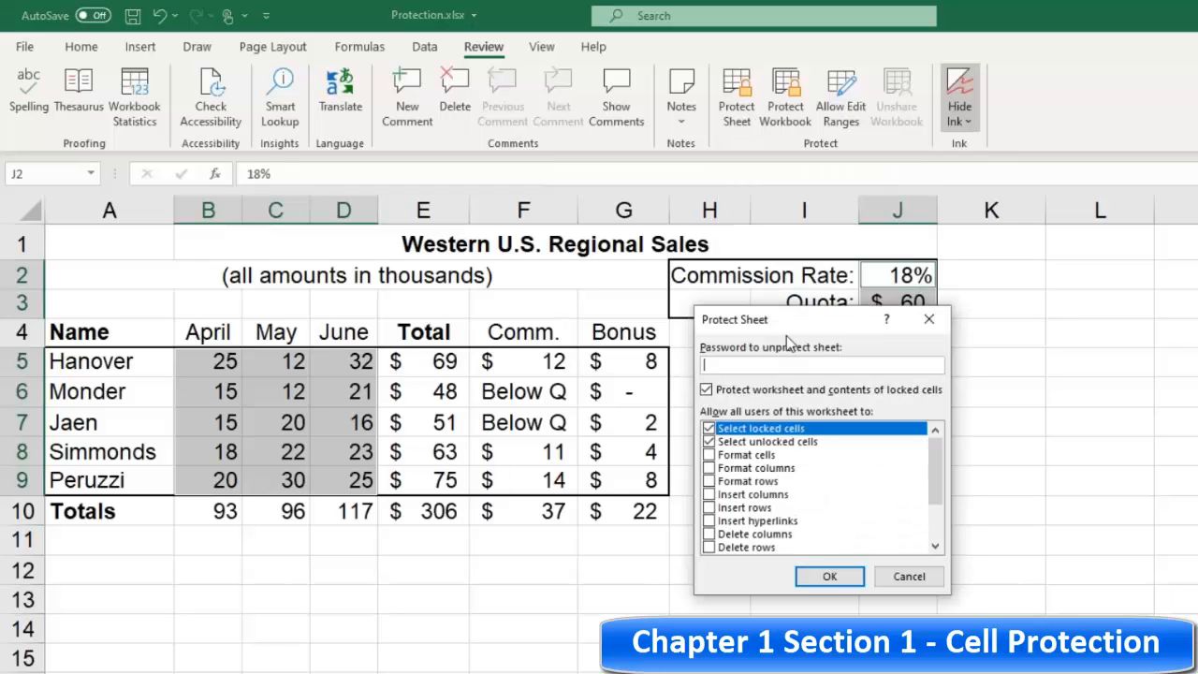
drag(785, 335, 963, 220)
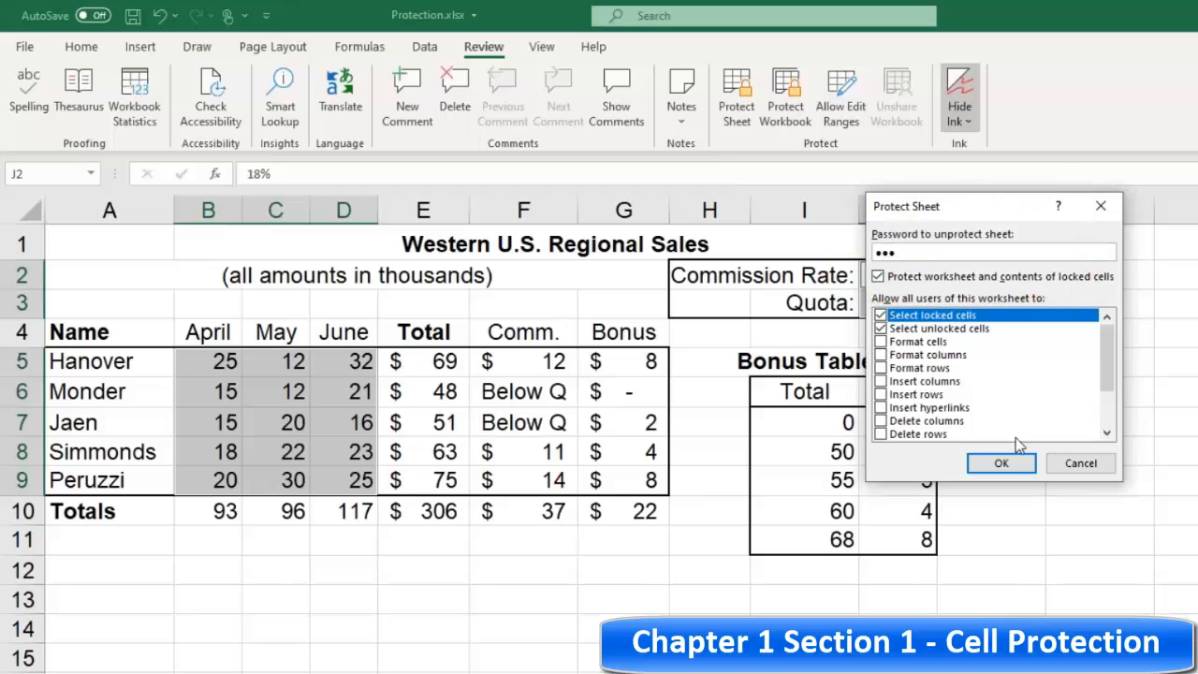
click(1002, 464)
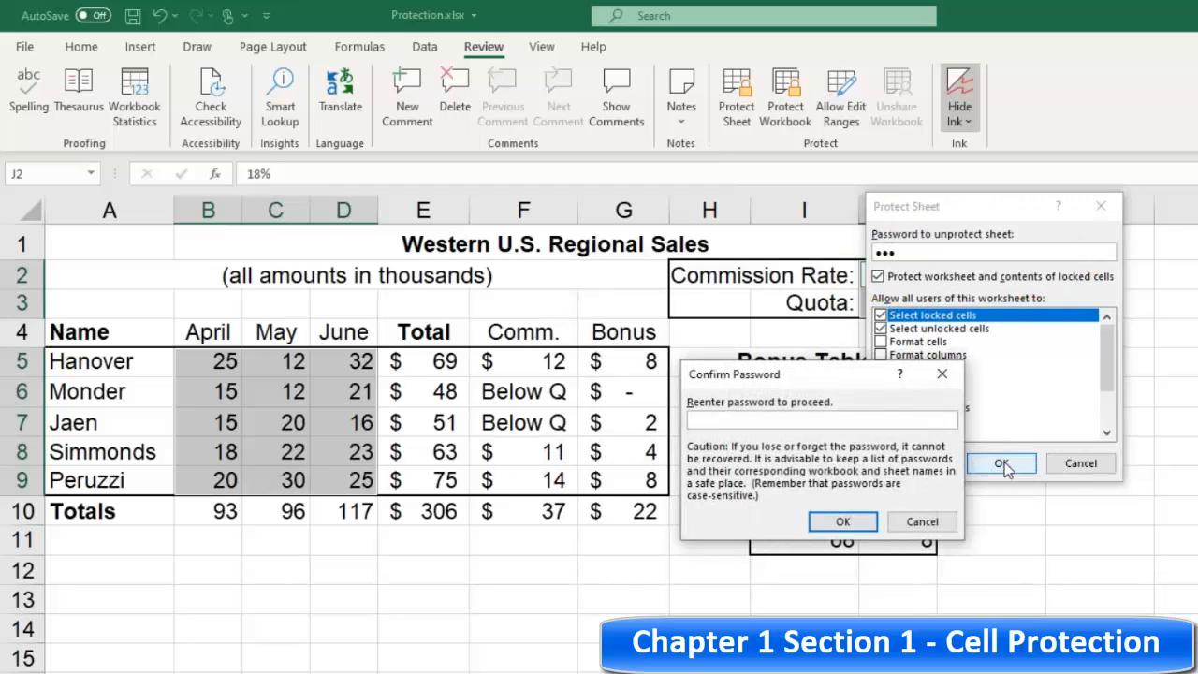
text(•••)
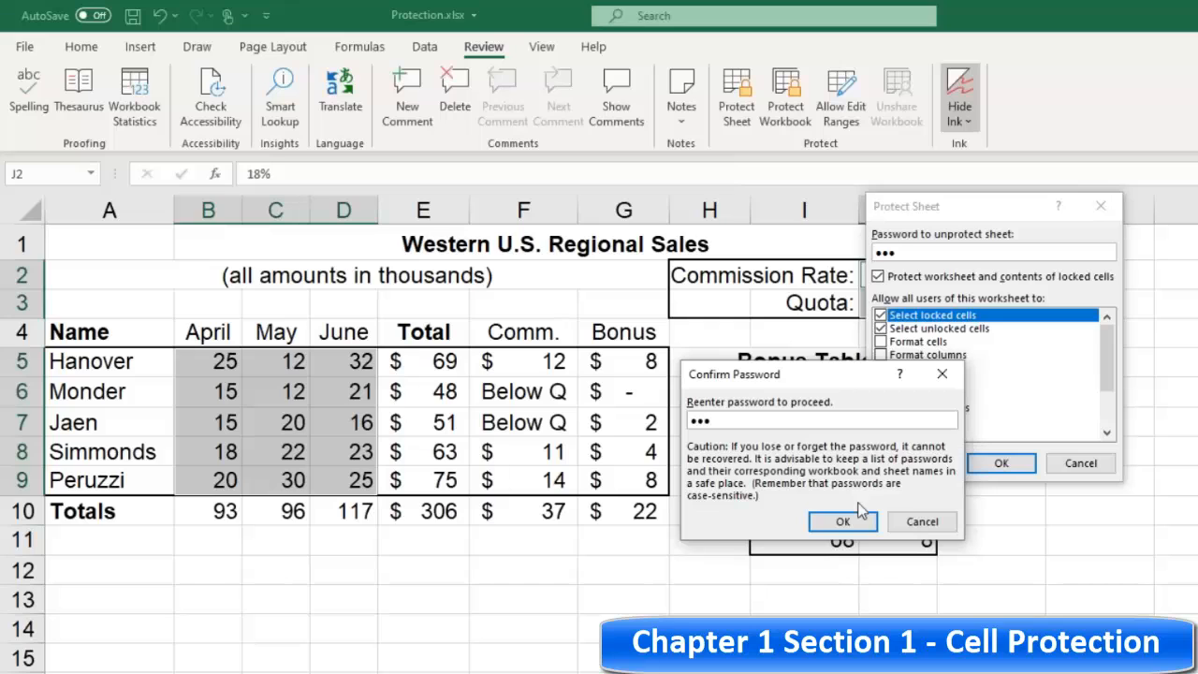
click(842, 522)
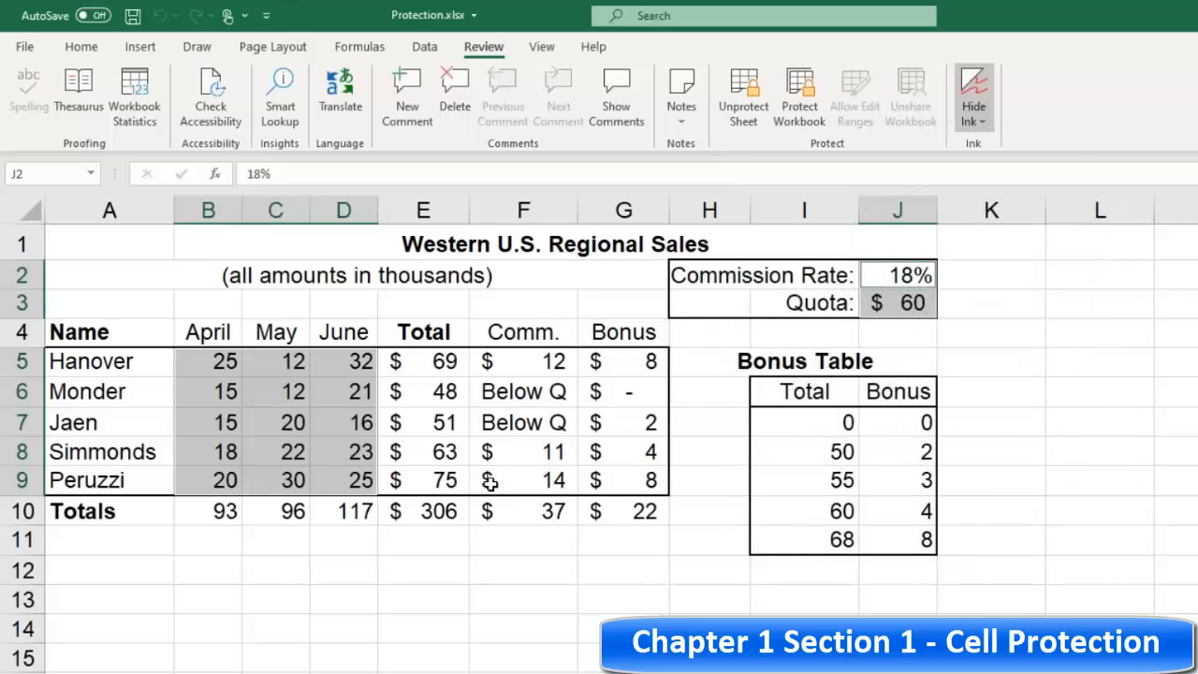
Step: Change Hanover's April sales to 26, Jaen's May sales to 21 and Jaen's June sales to 17
click(448, 545)
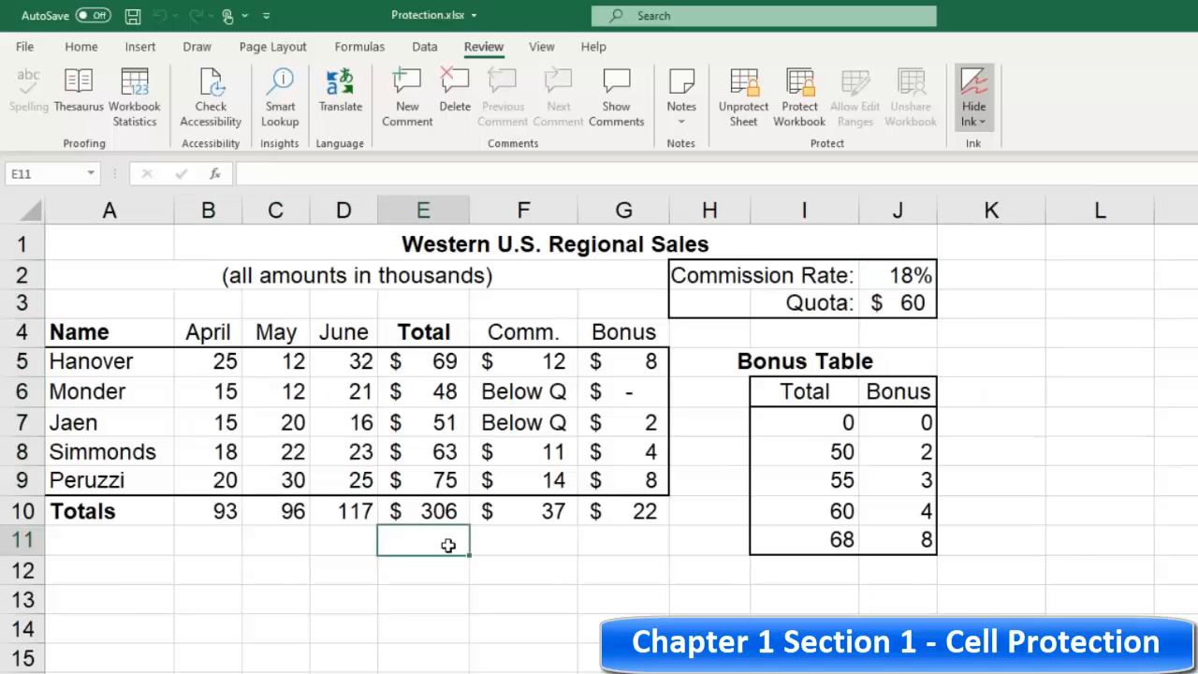
click(216, 363)
text(26)
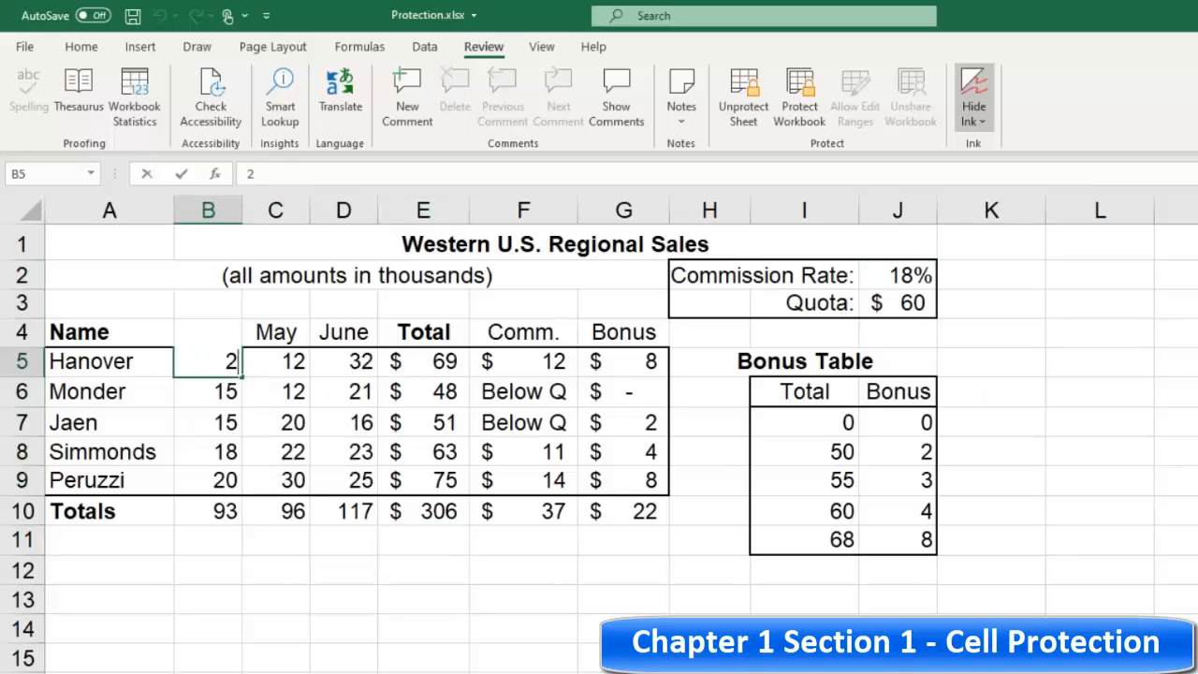
click(294, 423)
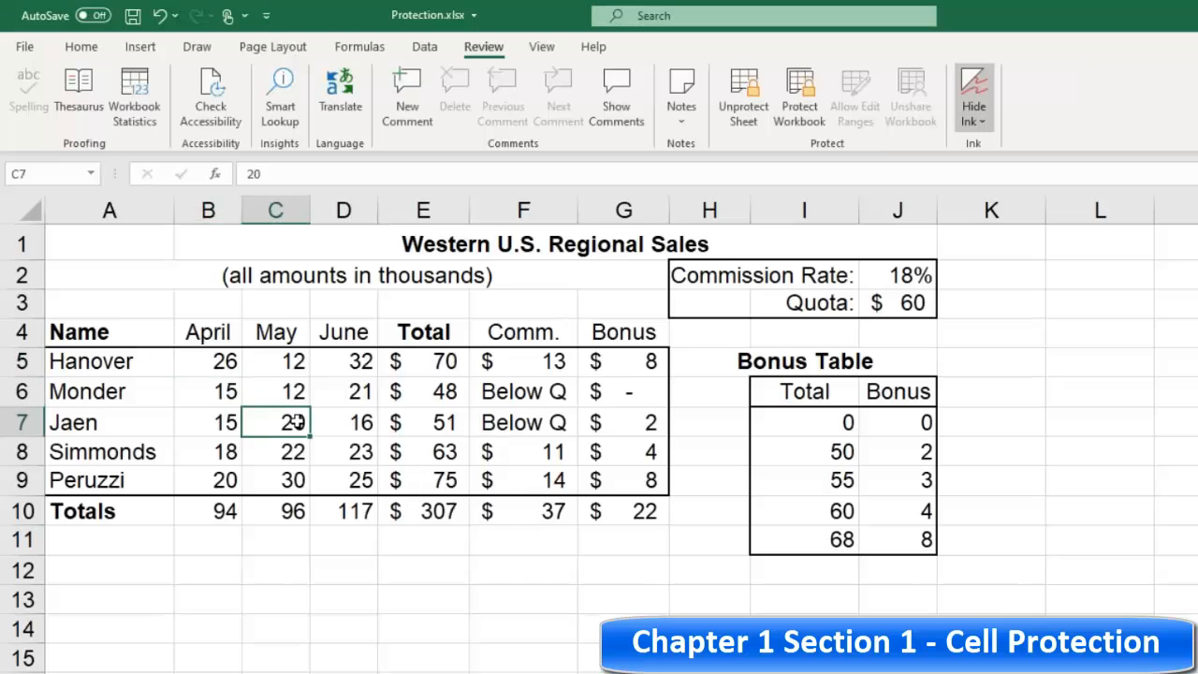
text(21)
click(349, 423)
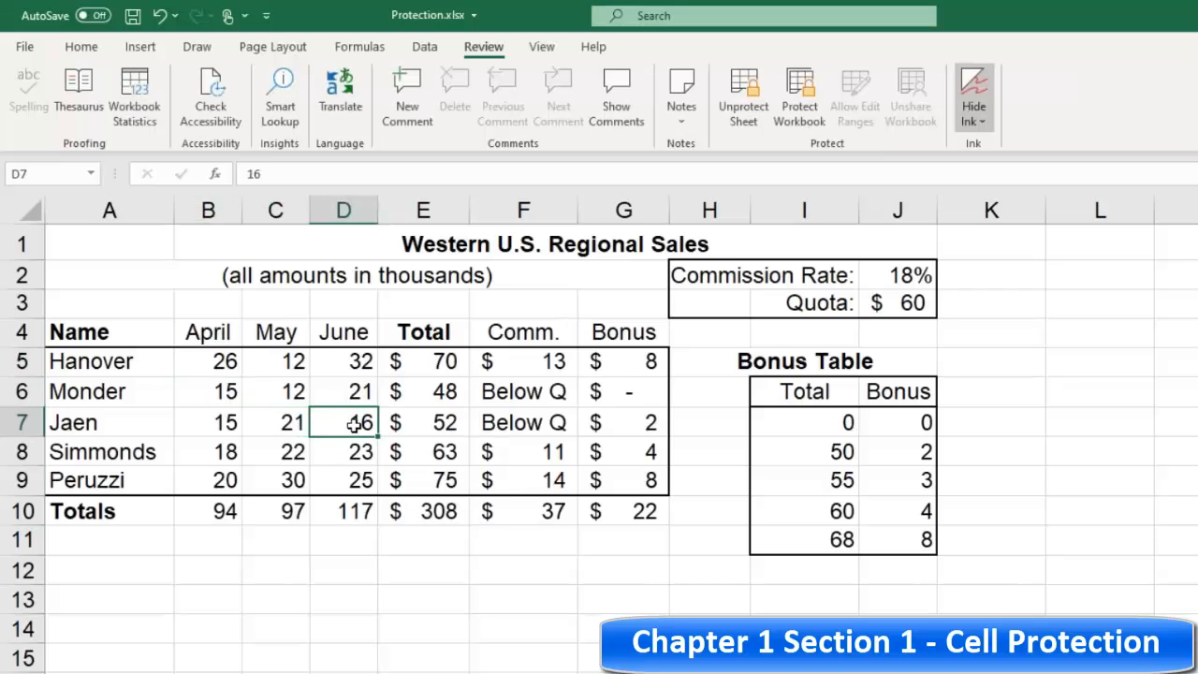
text(17)
click(352, 457)
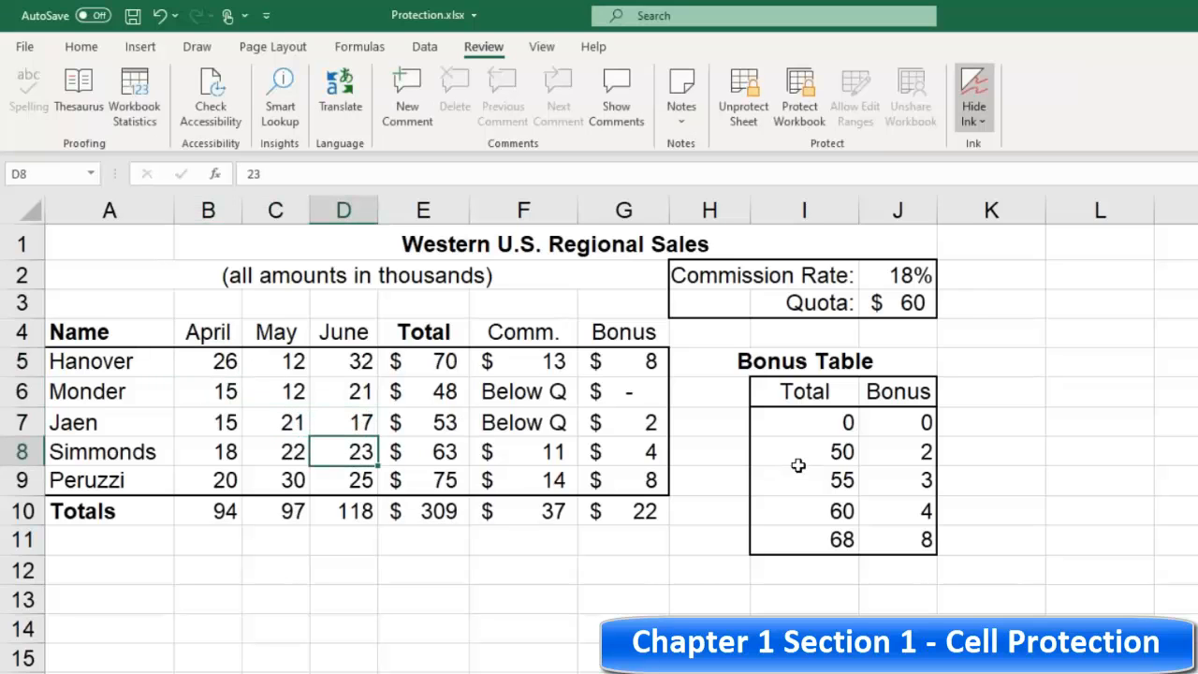
Step: Set the commission rate to 19%
click(909, 275)
text(18)
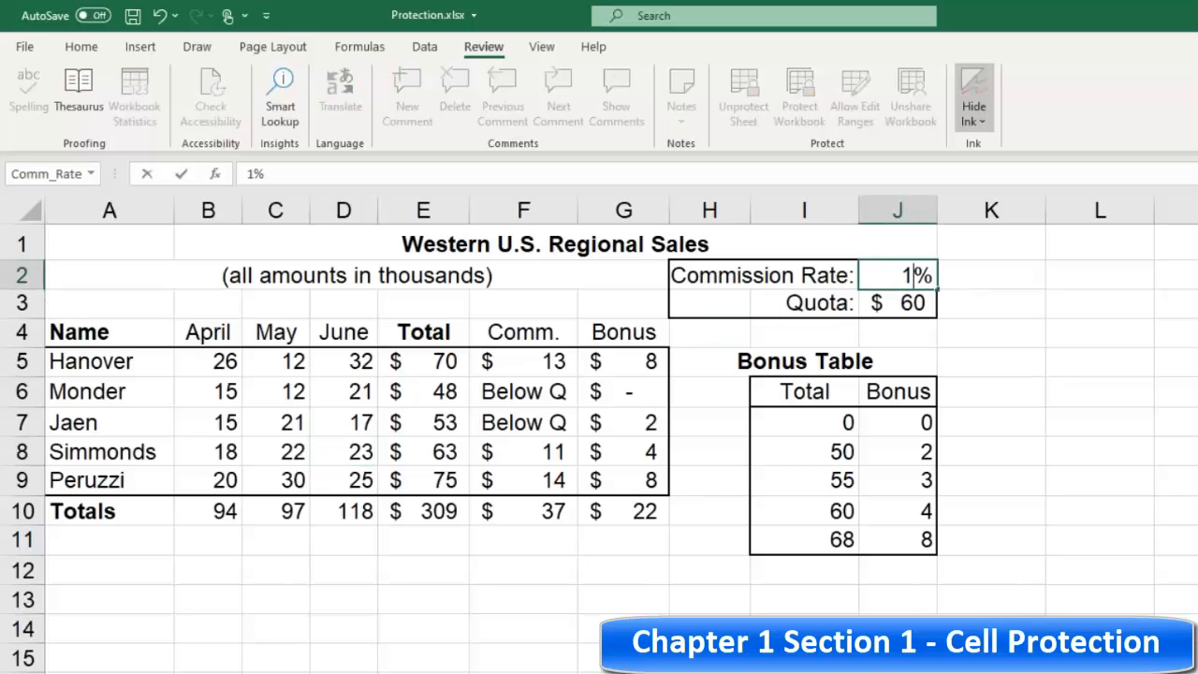
key(BackSpace)
text(9)
key(Return)
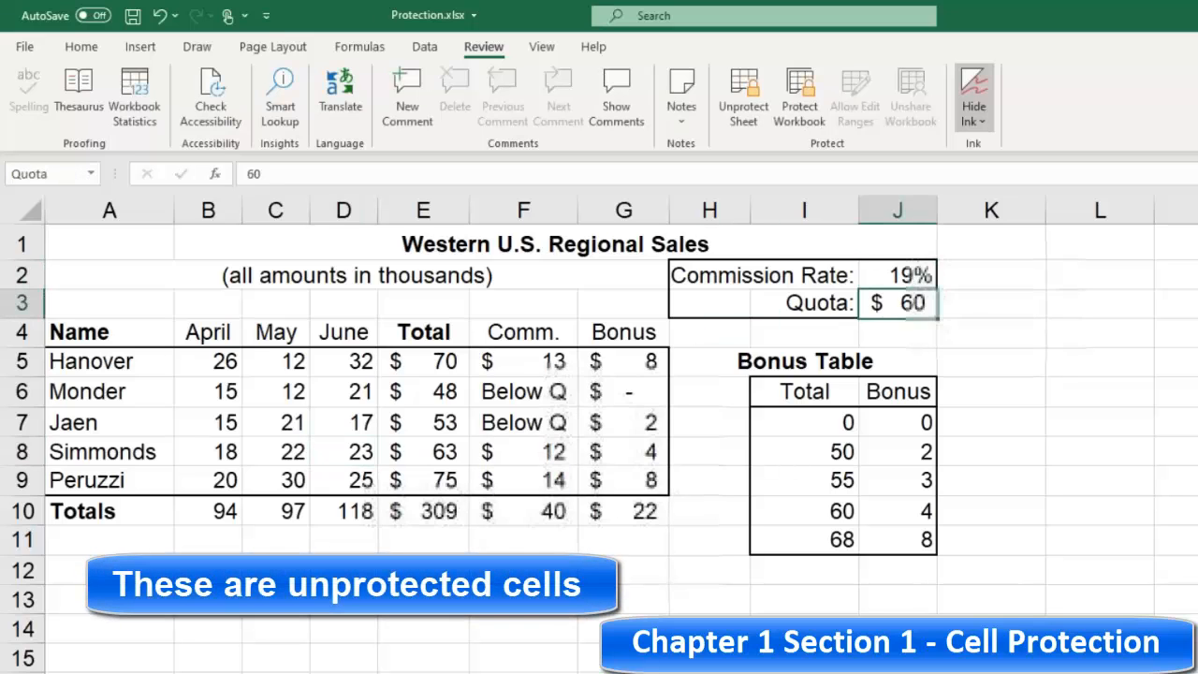
Step: Try to edit Hanover's total formula cell E5
click(905, 298)
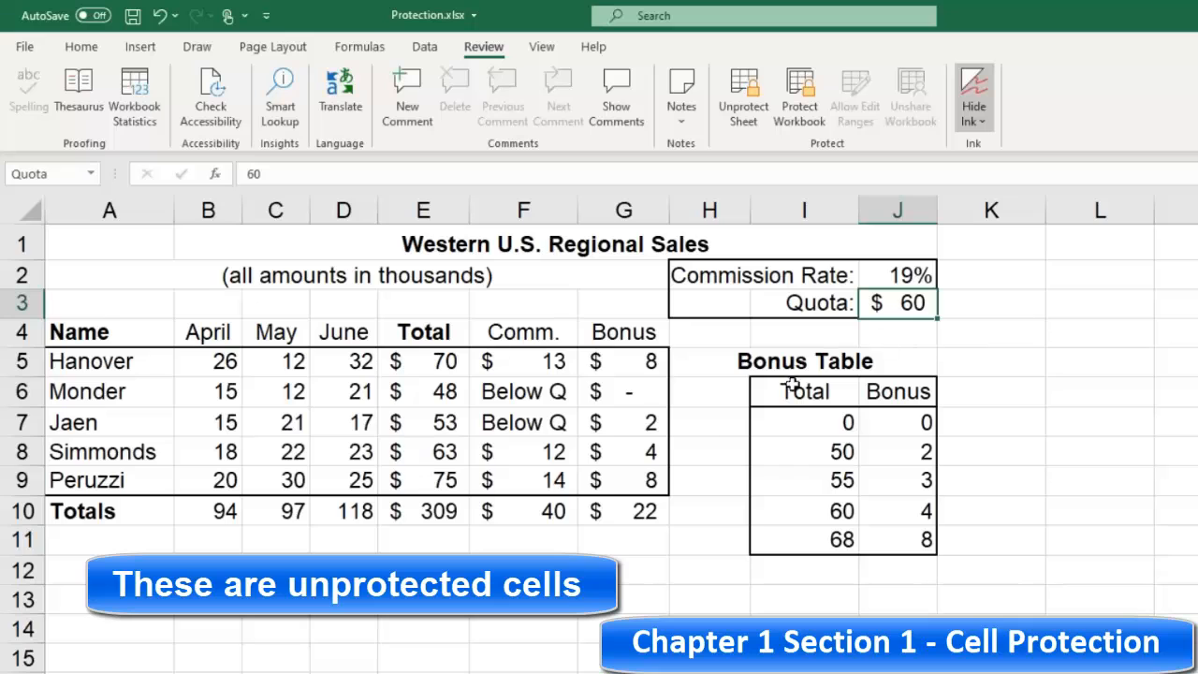
click(446, 363)
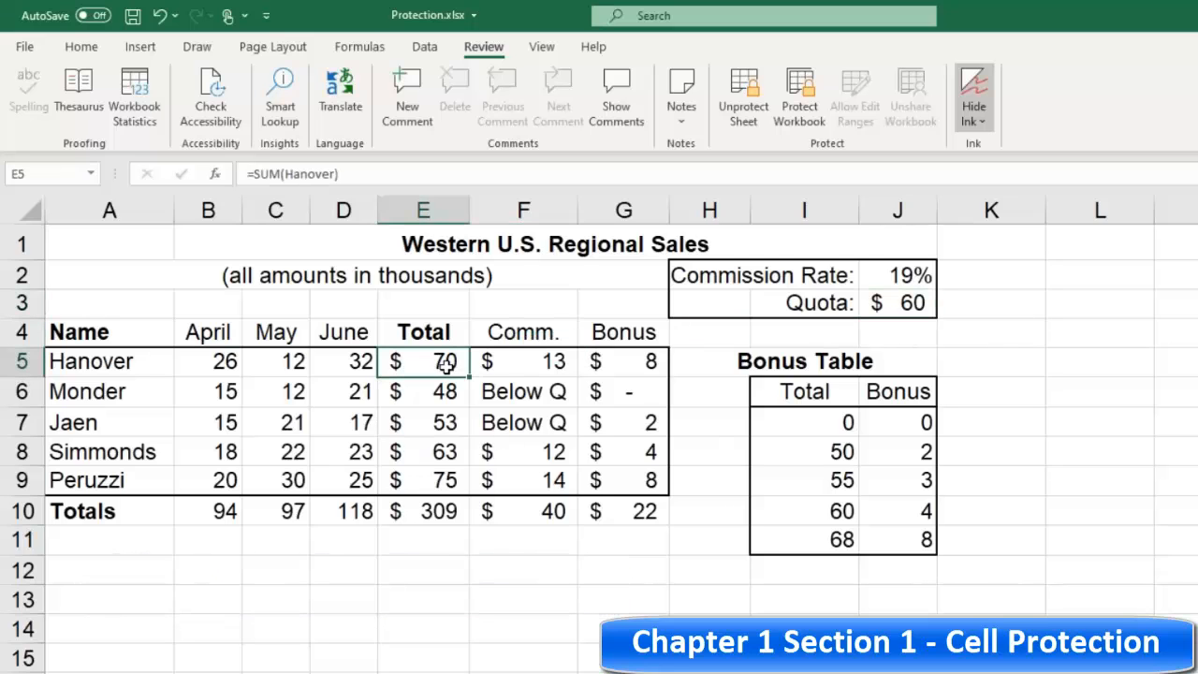
double_click(447, 361)
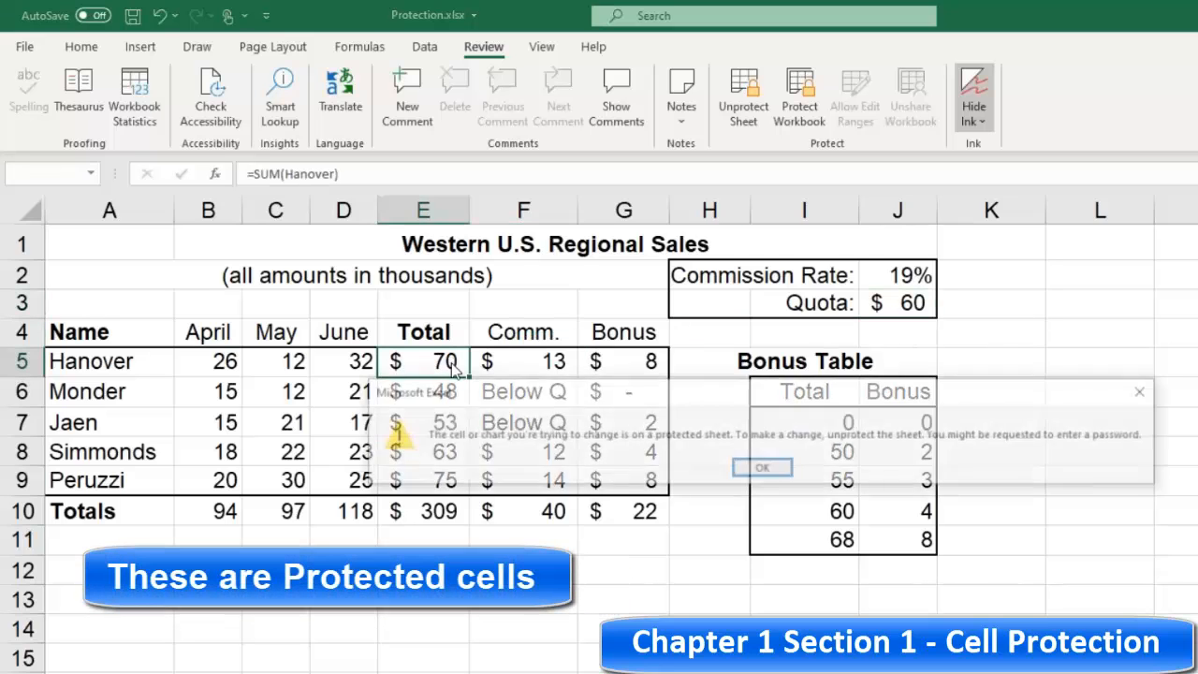
Step: Try to edit Jaen's commission formula cell F7 and the subtitle in row 2 of the protected sheet
click(752, 471)
double_click(509, 426)
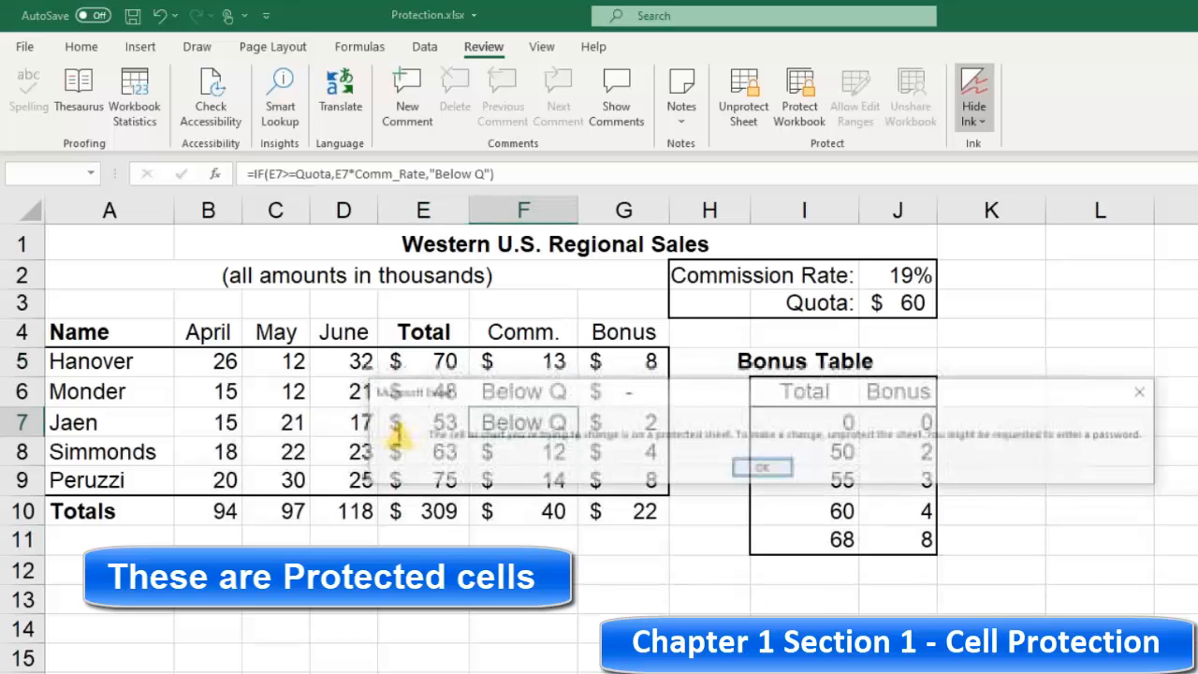
click(763, 470)
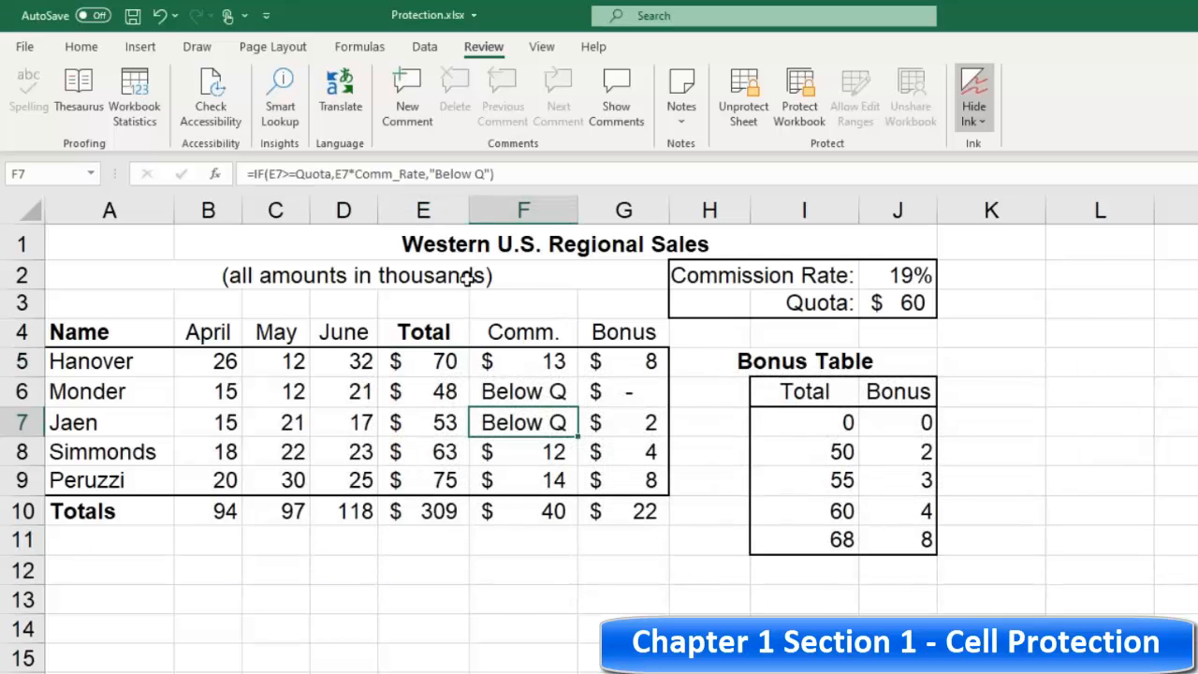
double_click(325, 273)
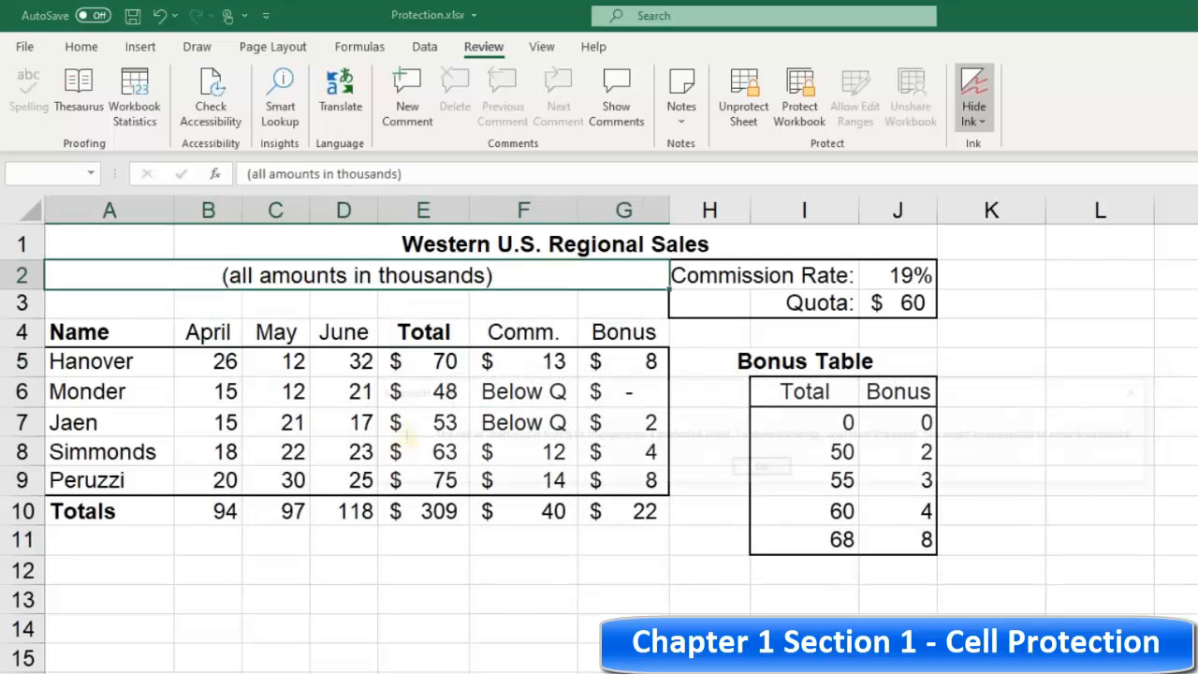
click(761, 468)
Step: Try to edit a total value in the bonus table
click(281, 621)
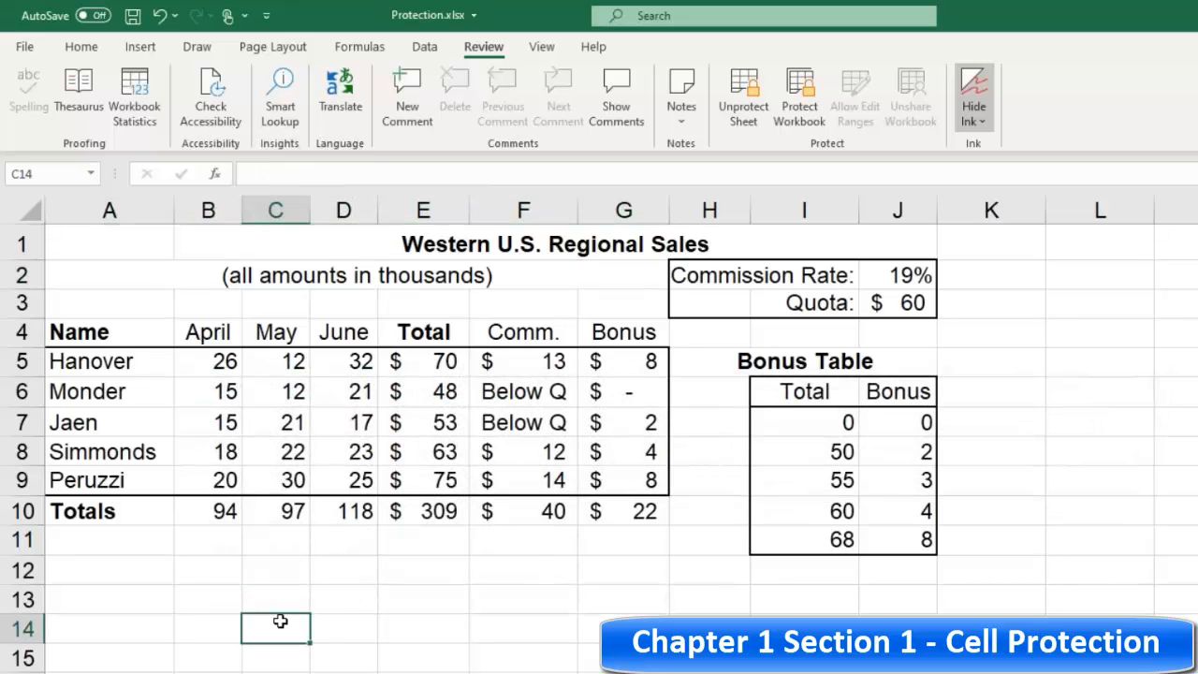
double_click(827, 509)
click(757, 475)
Step: Unprotect the worksheet by entering its password
click(745, 110)
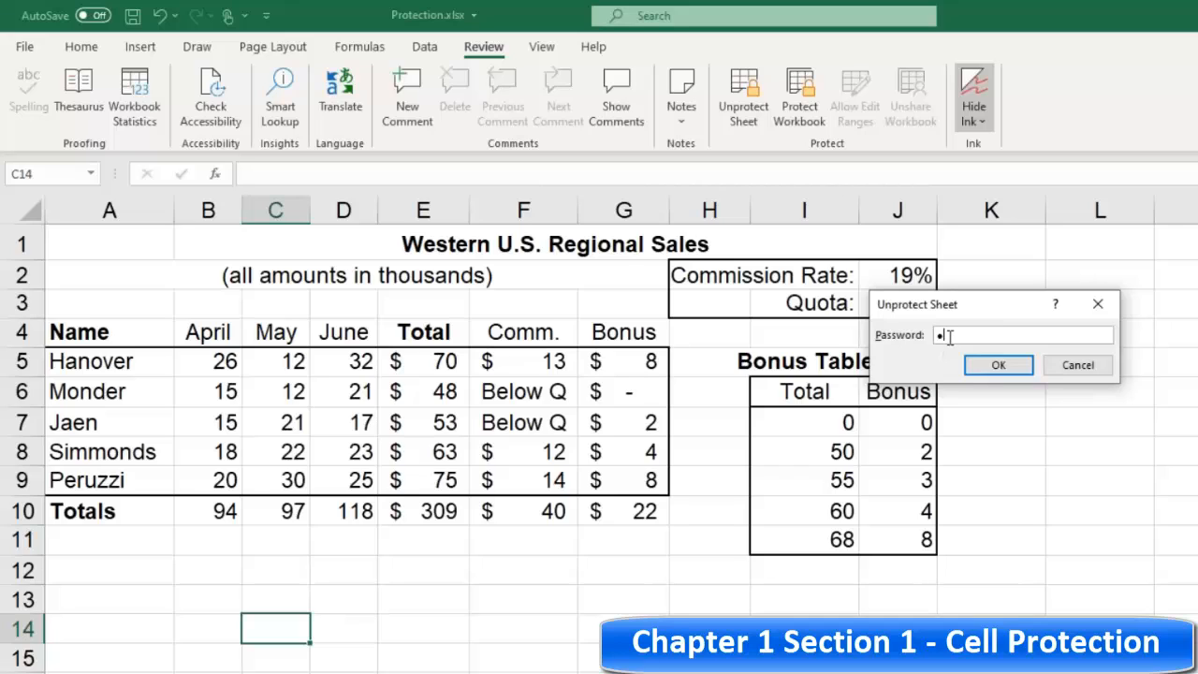
click(995, 364)
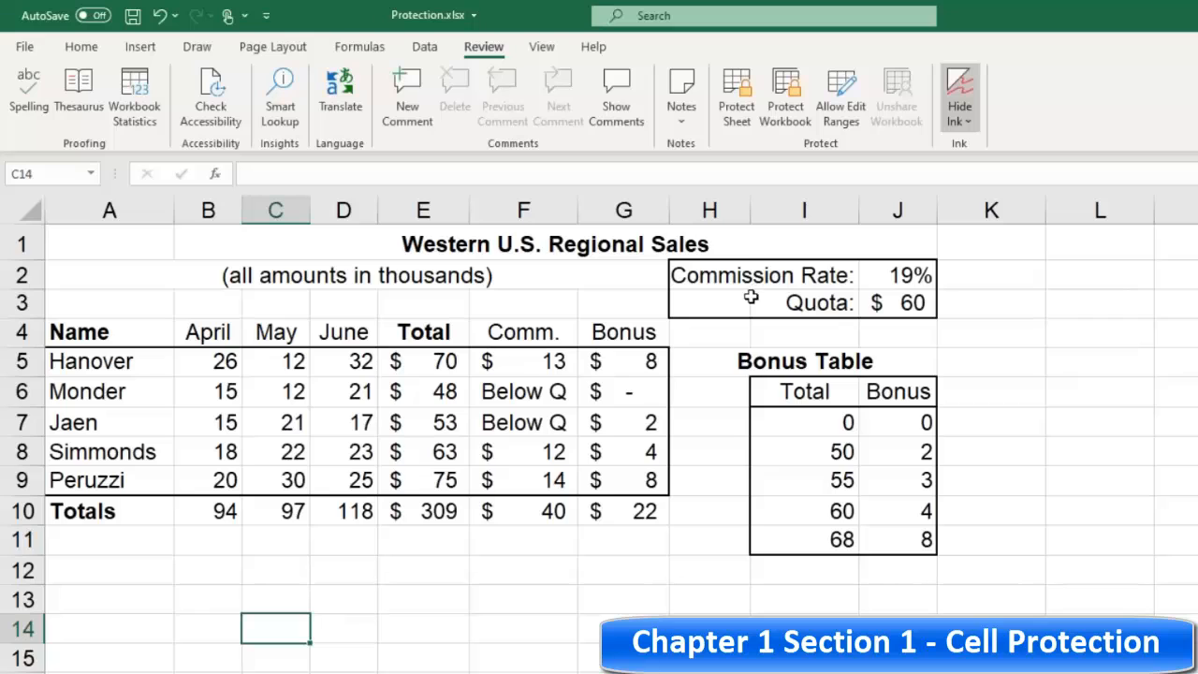
Step: Select the sales figures B5:D9 and check their lock cell setting
click(81, 47)
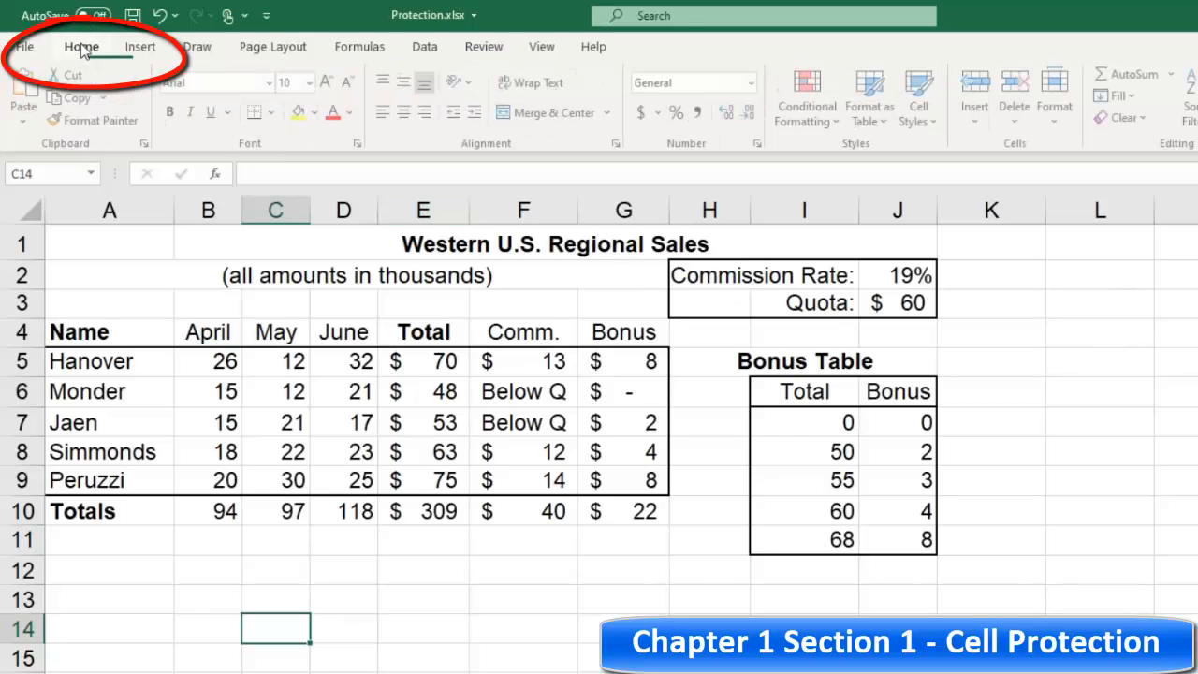
click(213, 356)
drag(267, 360, 356, 472)
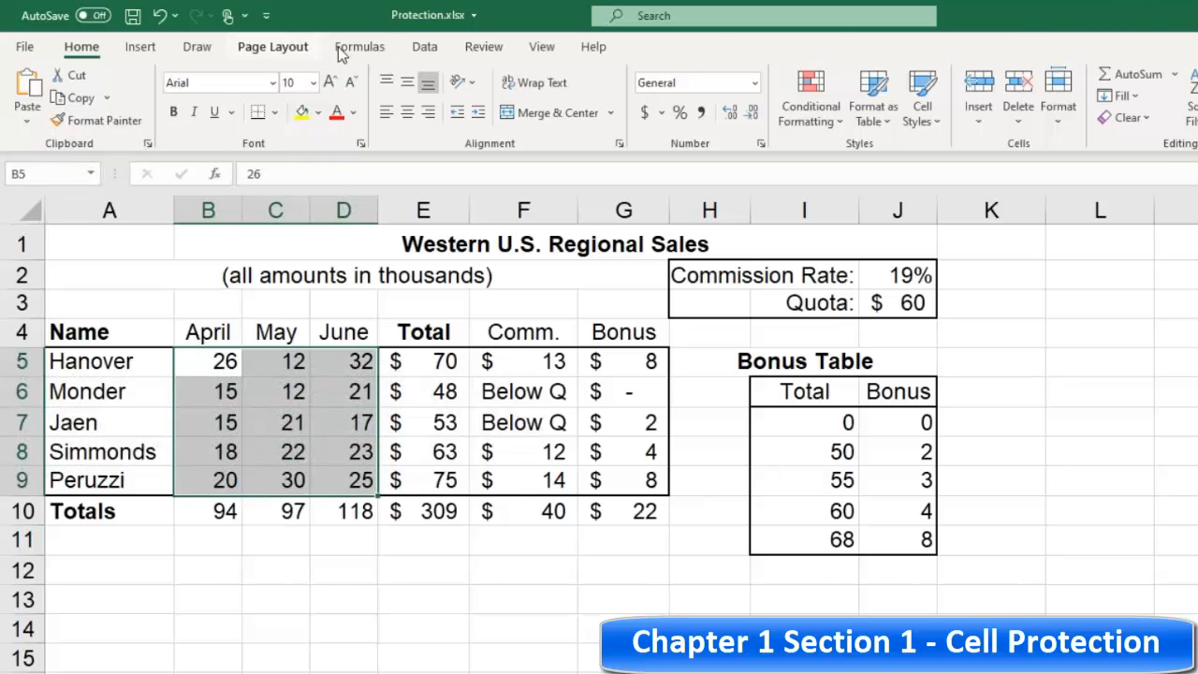
click(1060, 118)
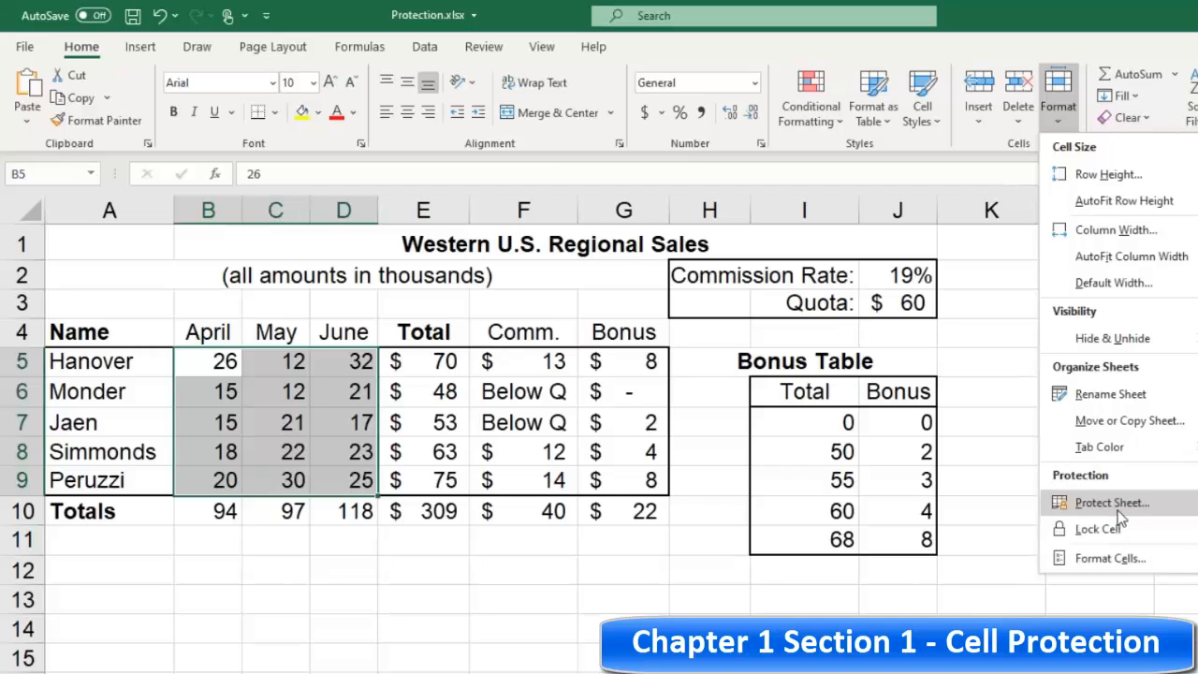
click(510, 279)
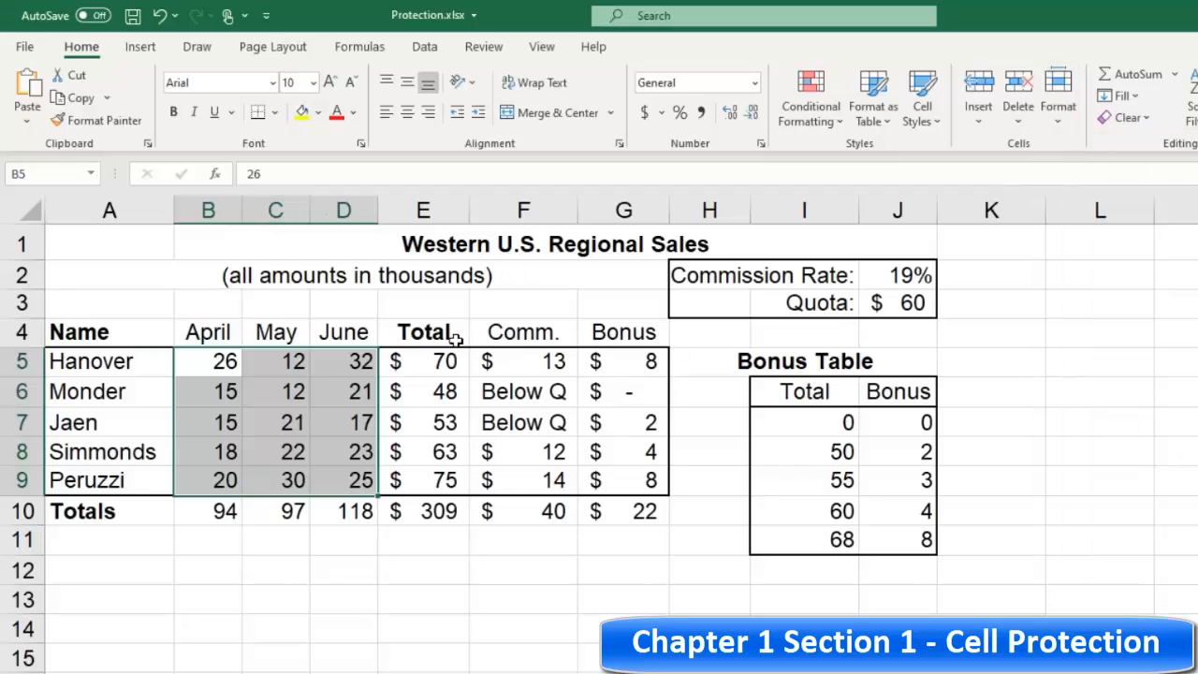
Step: Inspect the formulas in Hanover's total and commission cells
click(452, 294)
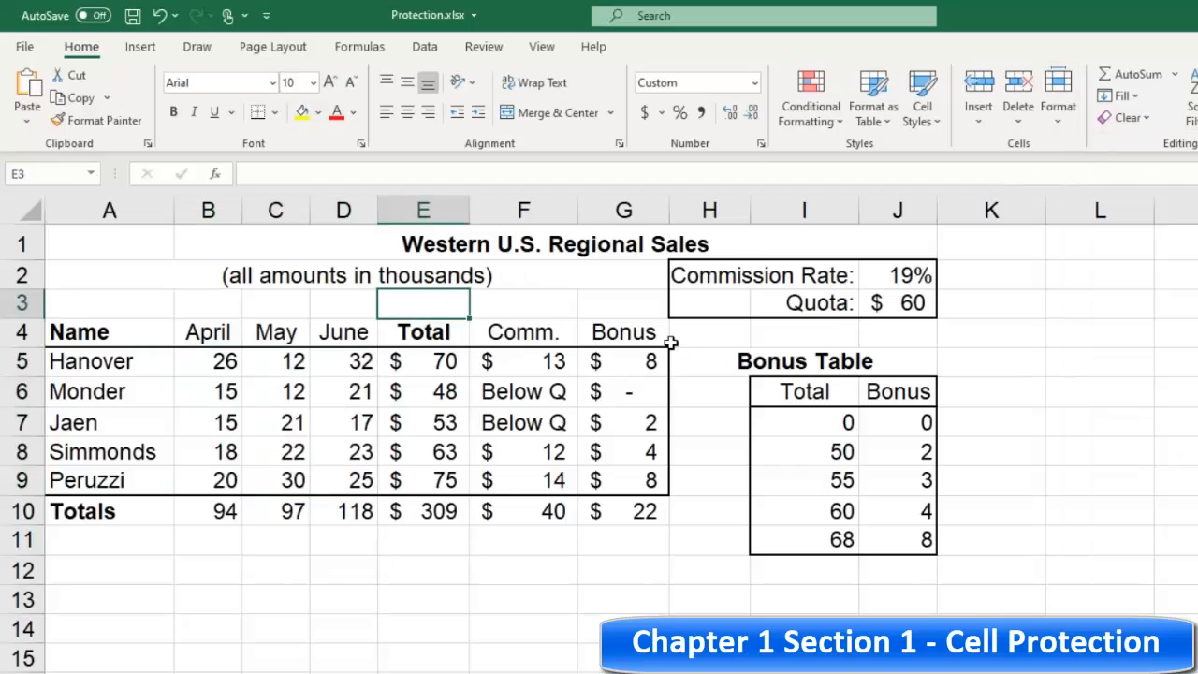
click(432, 362)
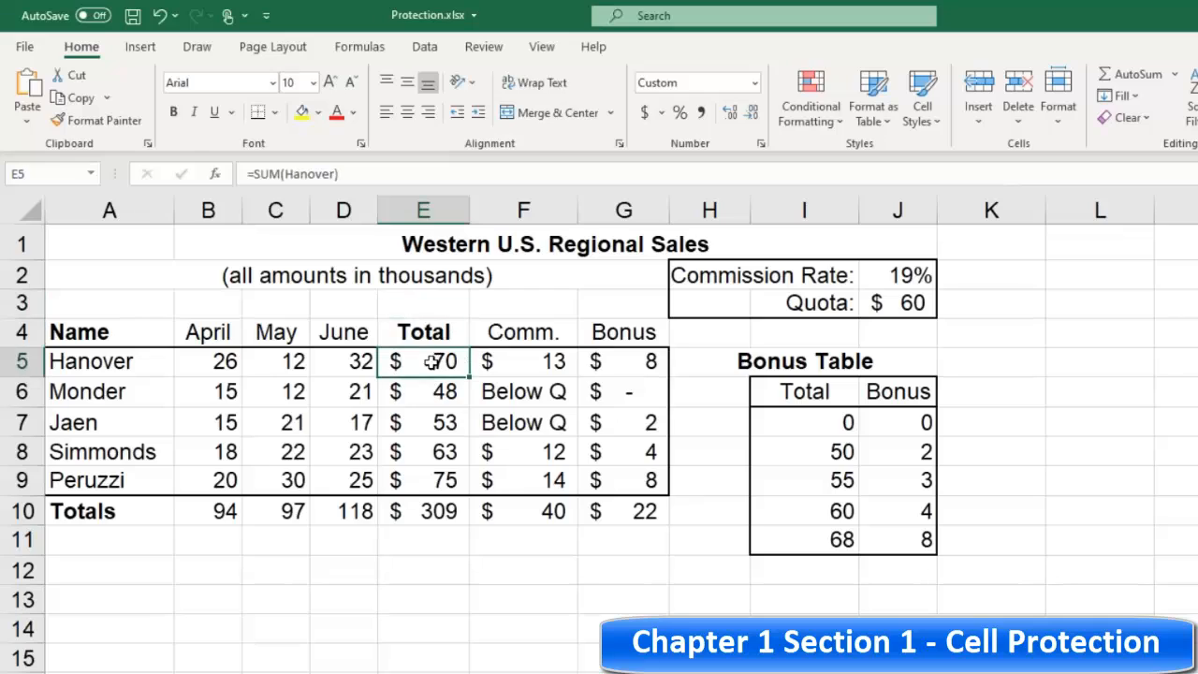
click(202, 364)
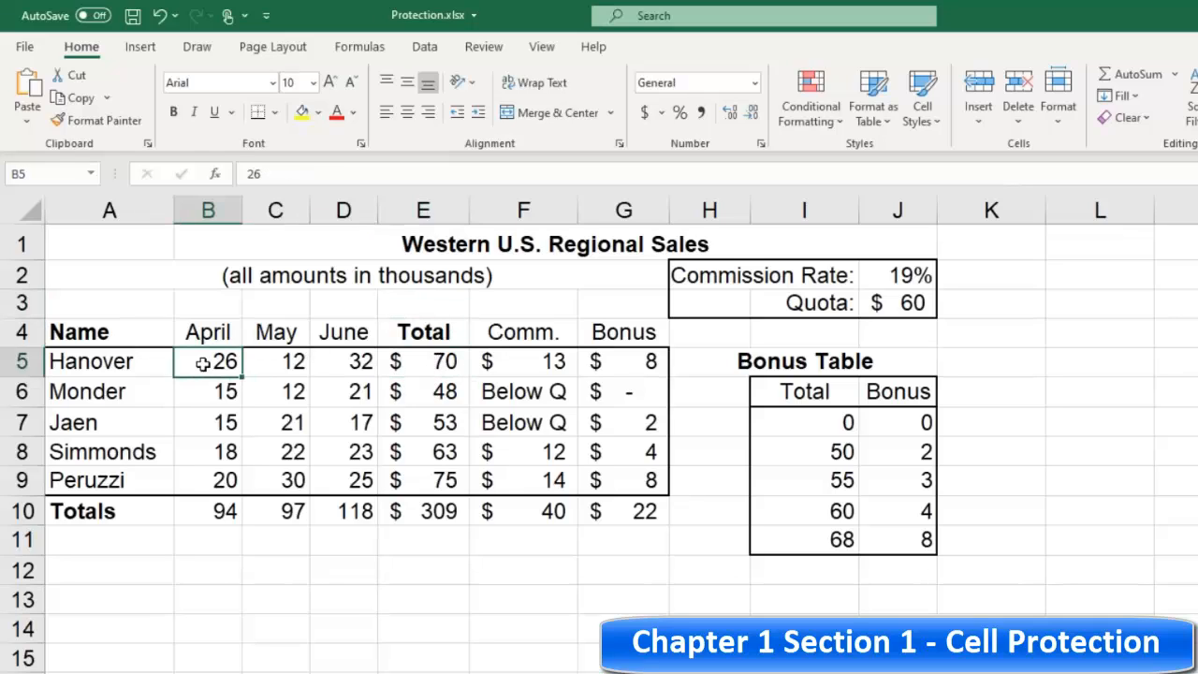
click(440, 362)
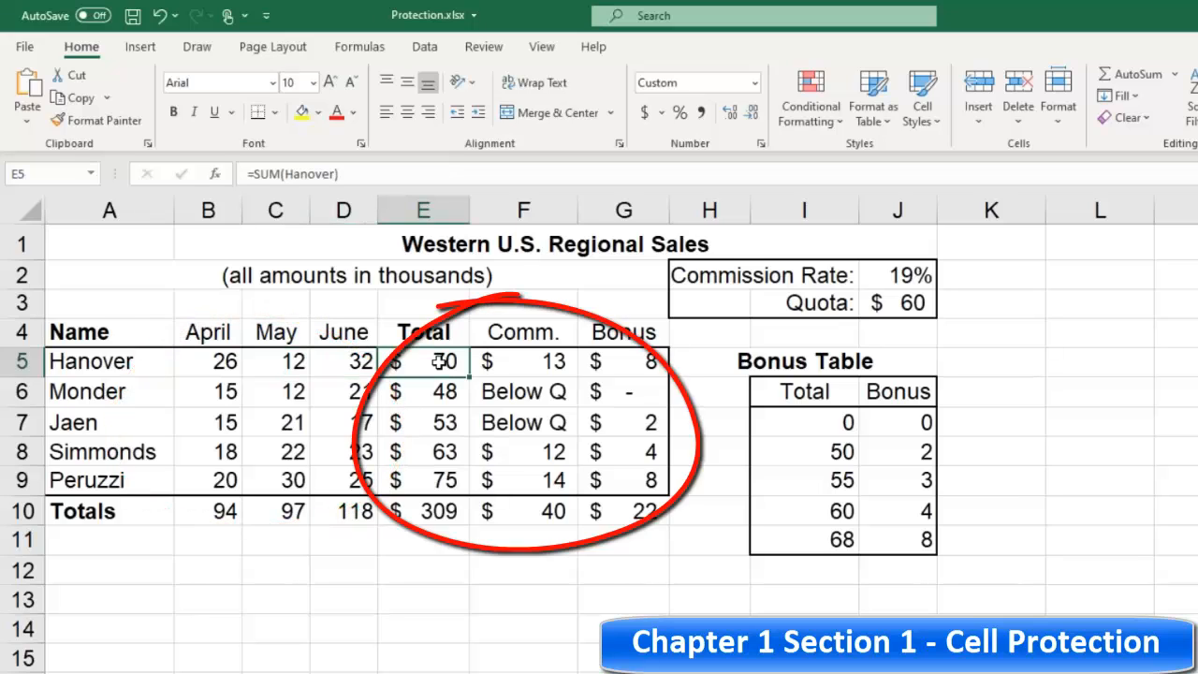
click(496, 359)
click(457, 361)
click(524, 365)
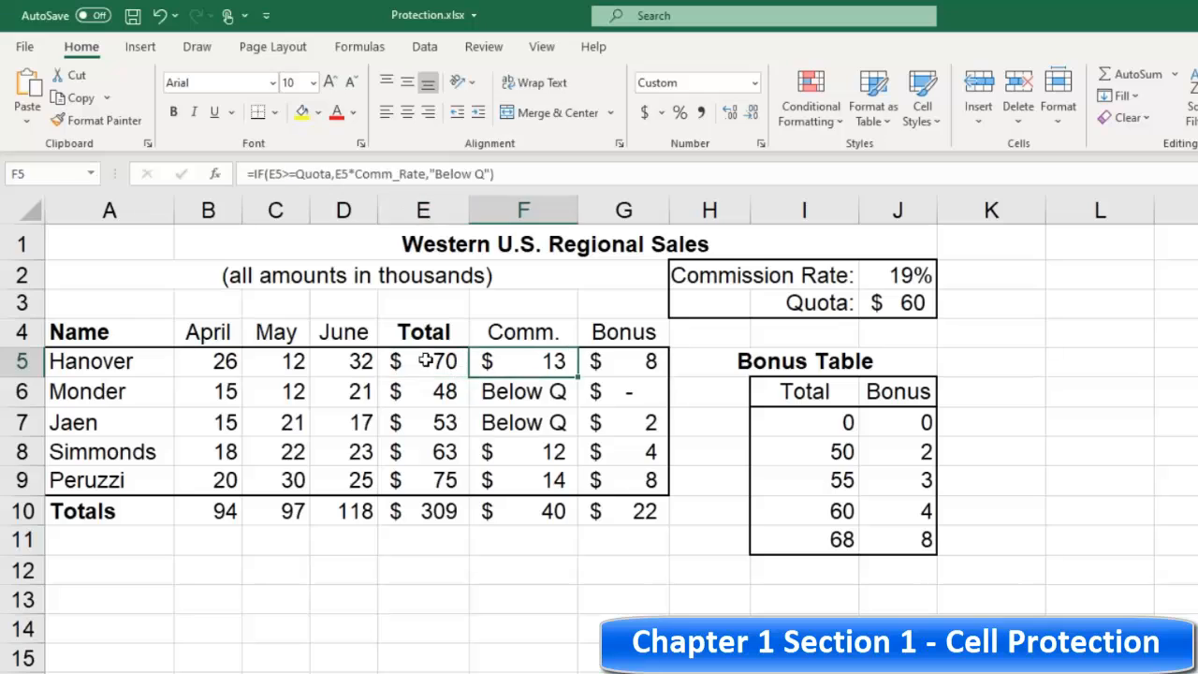
click(426, 360)
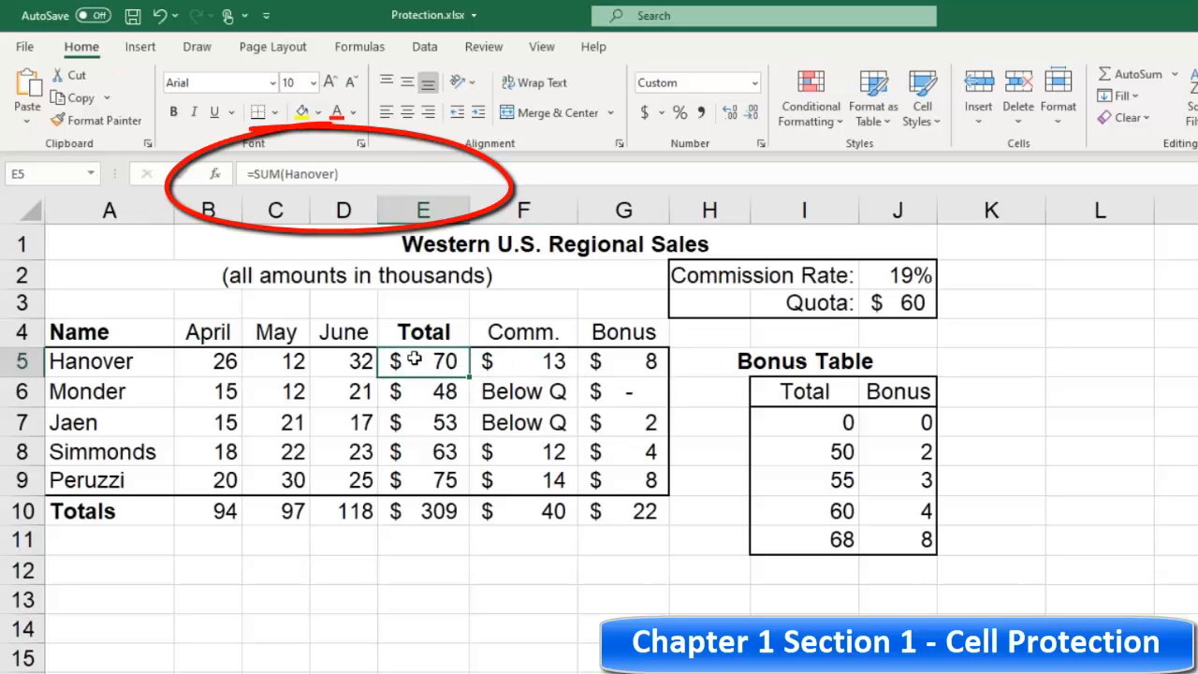
Step: Set the formula cells E5:G9 and the totals row B10:G10 to hidden
drag(414, 358, 615, 473)
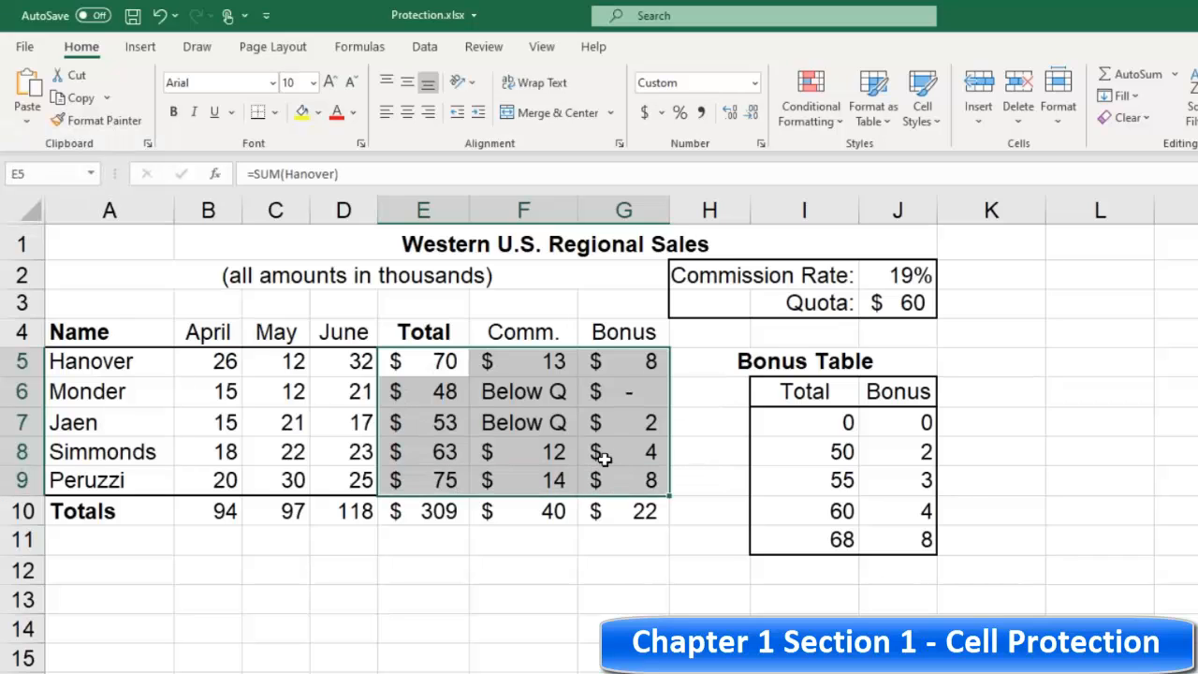
click(201, 510)
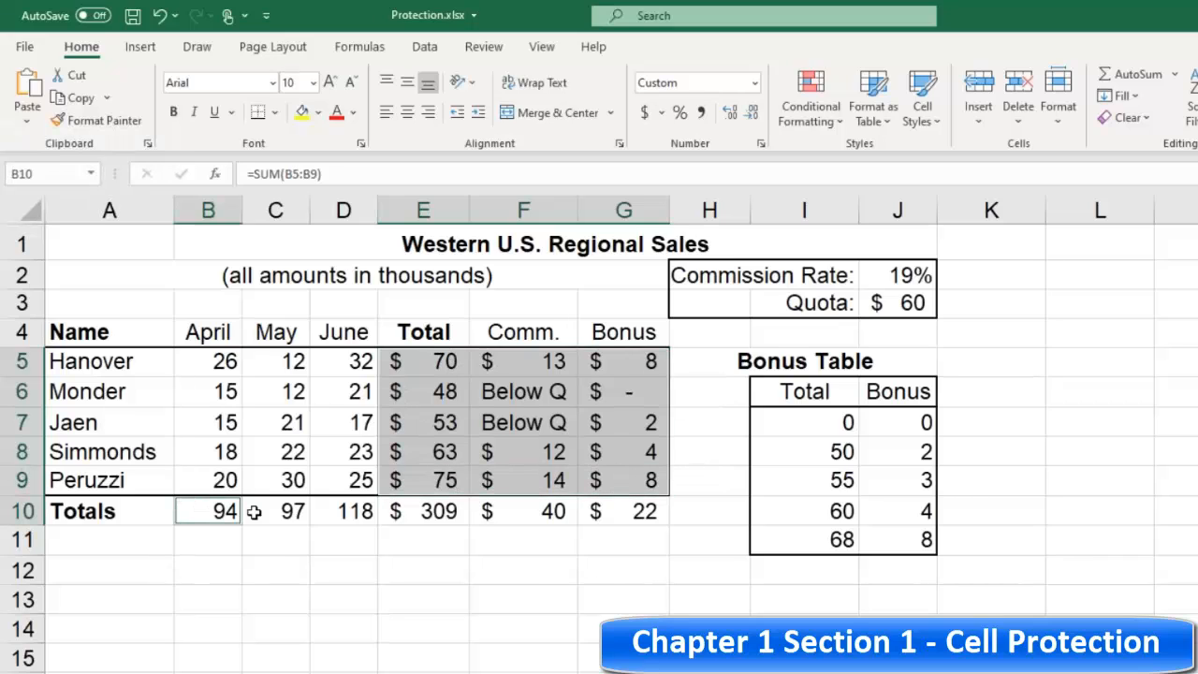
mouse_move(254, 511)
mouse_down()
mouse_move(609, 511)
mouse_move(599, 508)
mouse_up()
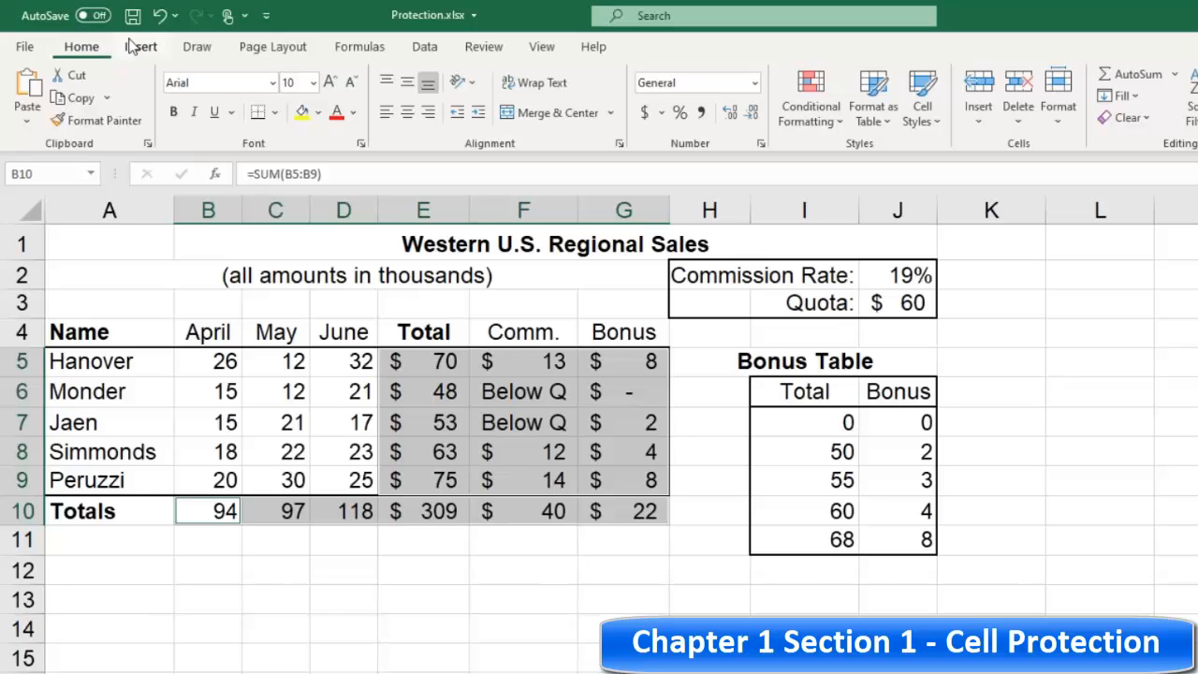
click(362, 141)
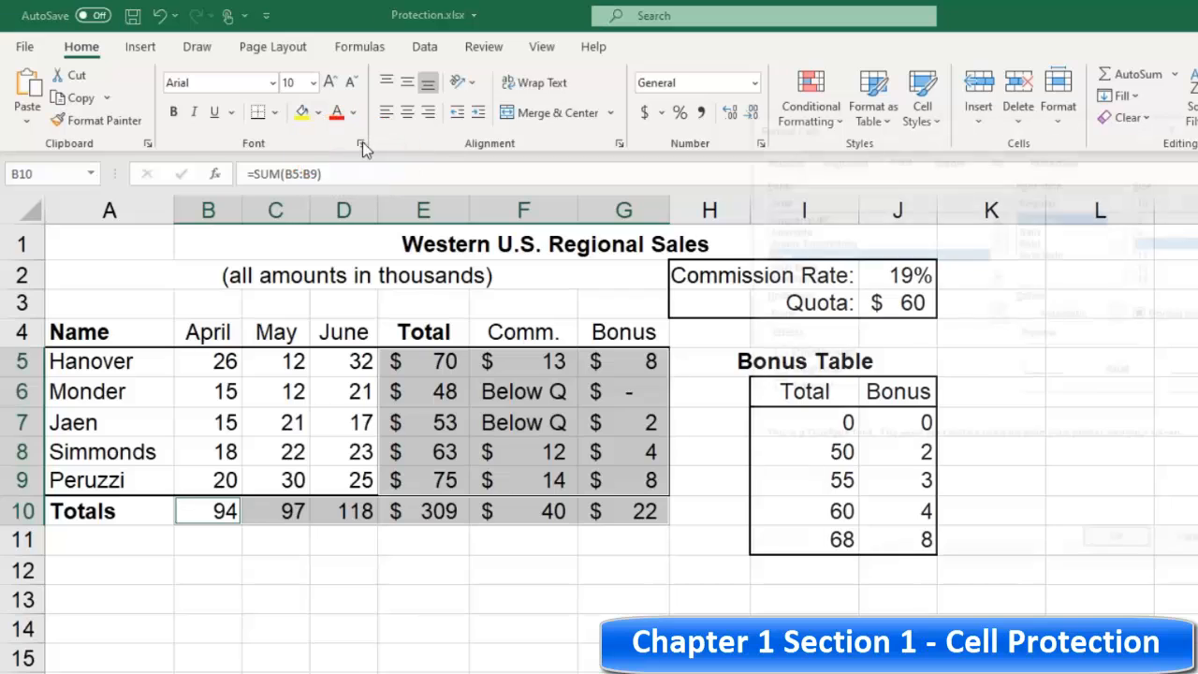
click(1071, 158)
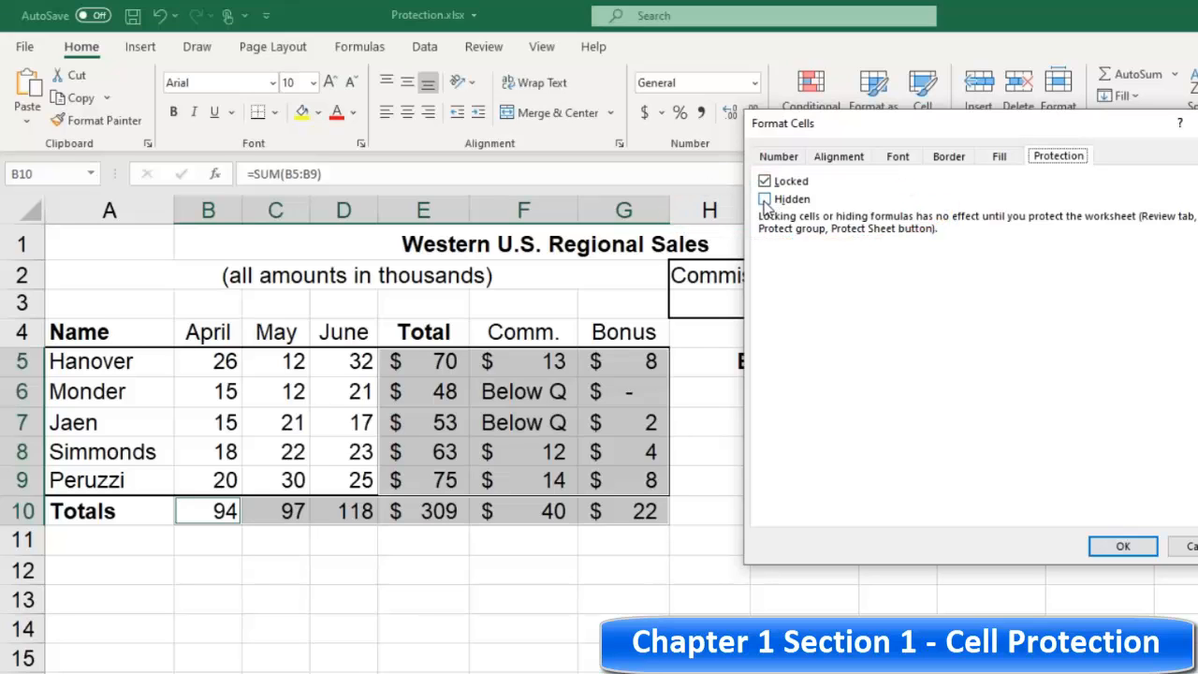
click(764, 201)
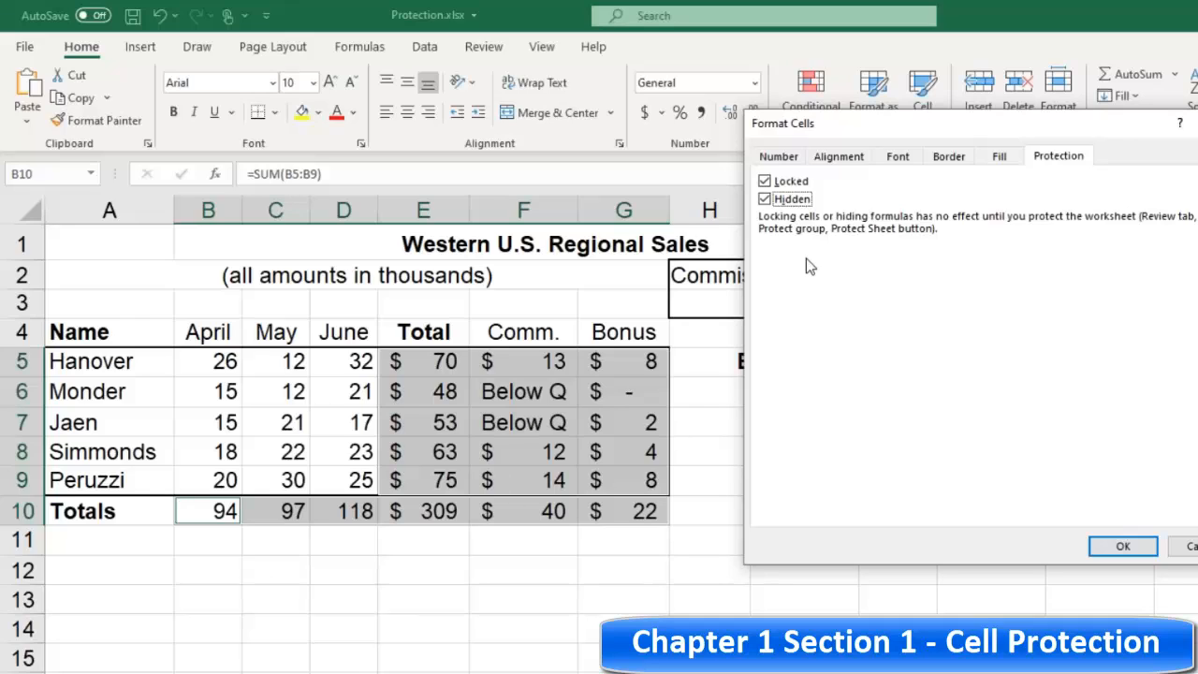
click(1119, 548)
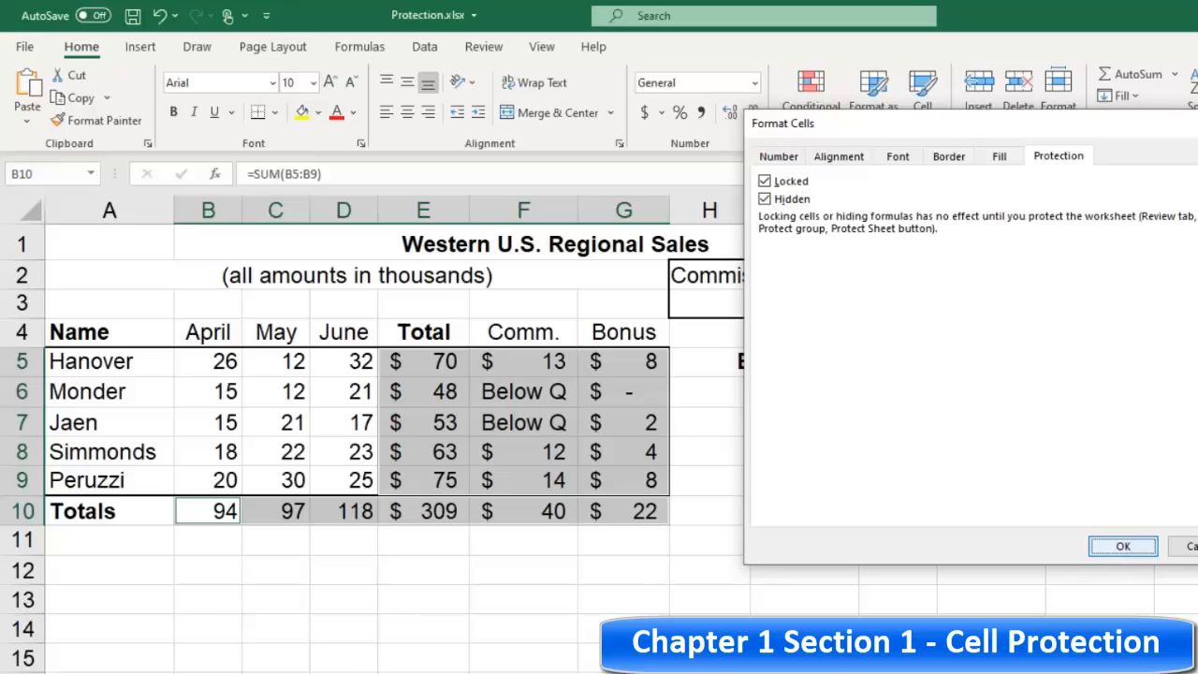
Step: Change Hanover's April sales to 22
click(227, 362)
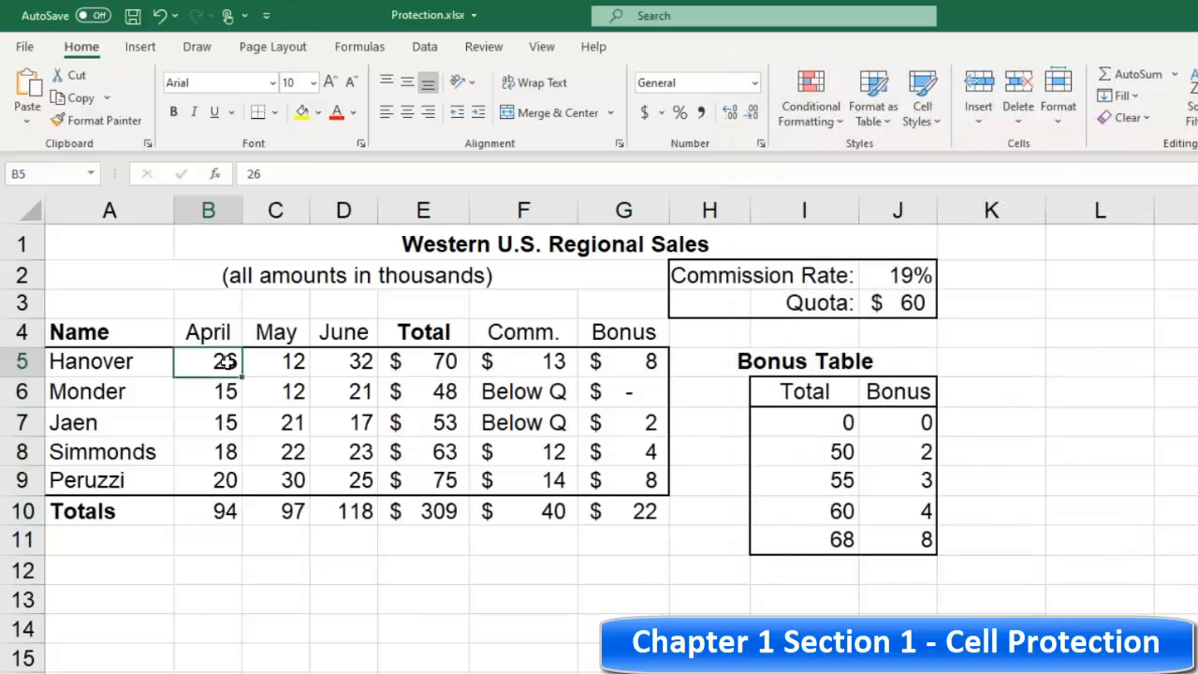
text(22)
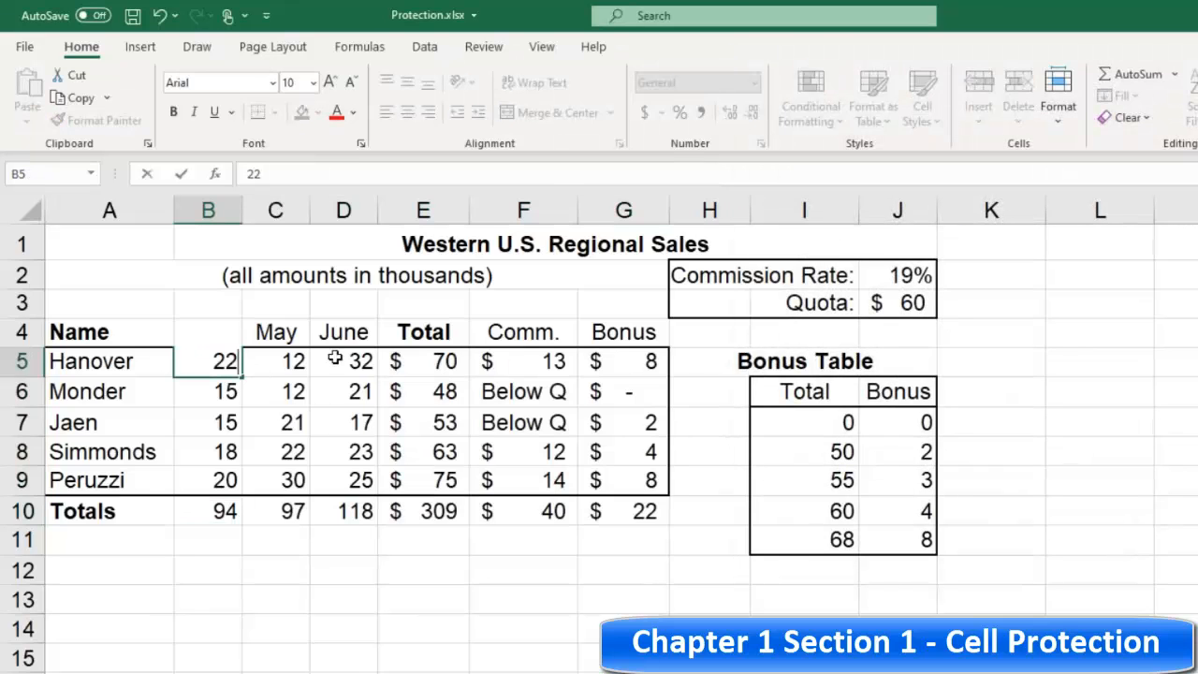
click(437, 363)
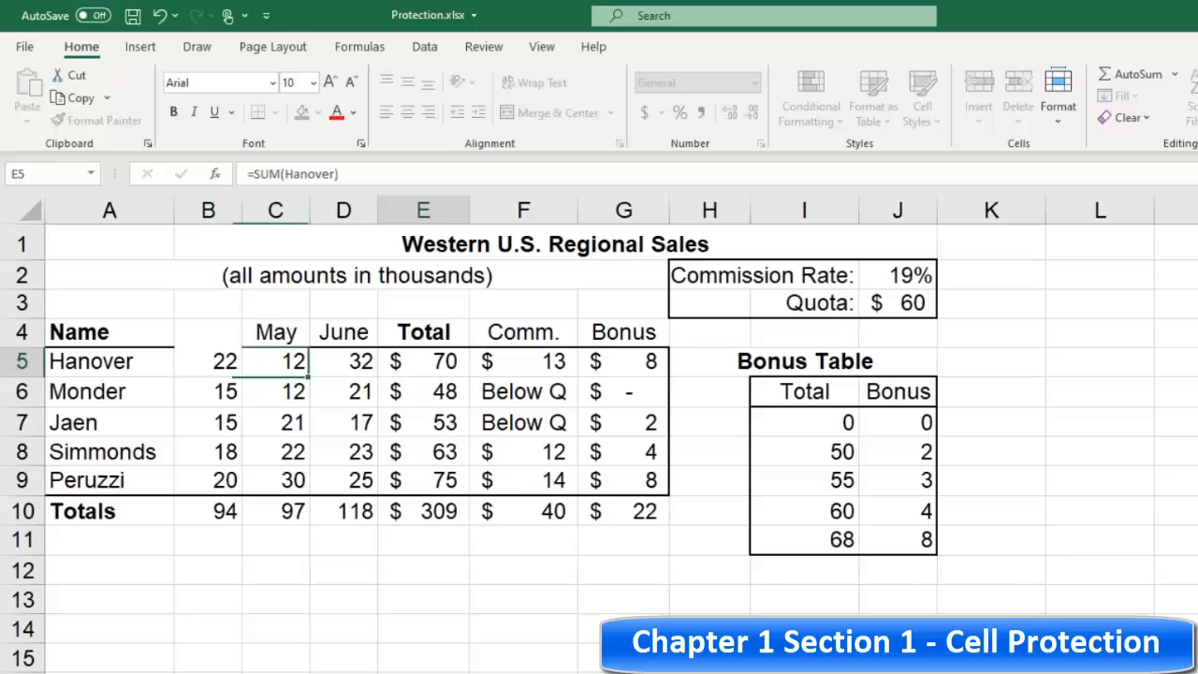
Step: Review the formulas shown for the total and commission cells across the table
click(439, 393)
click(437, 363)
click(490, 361)
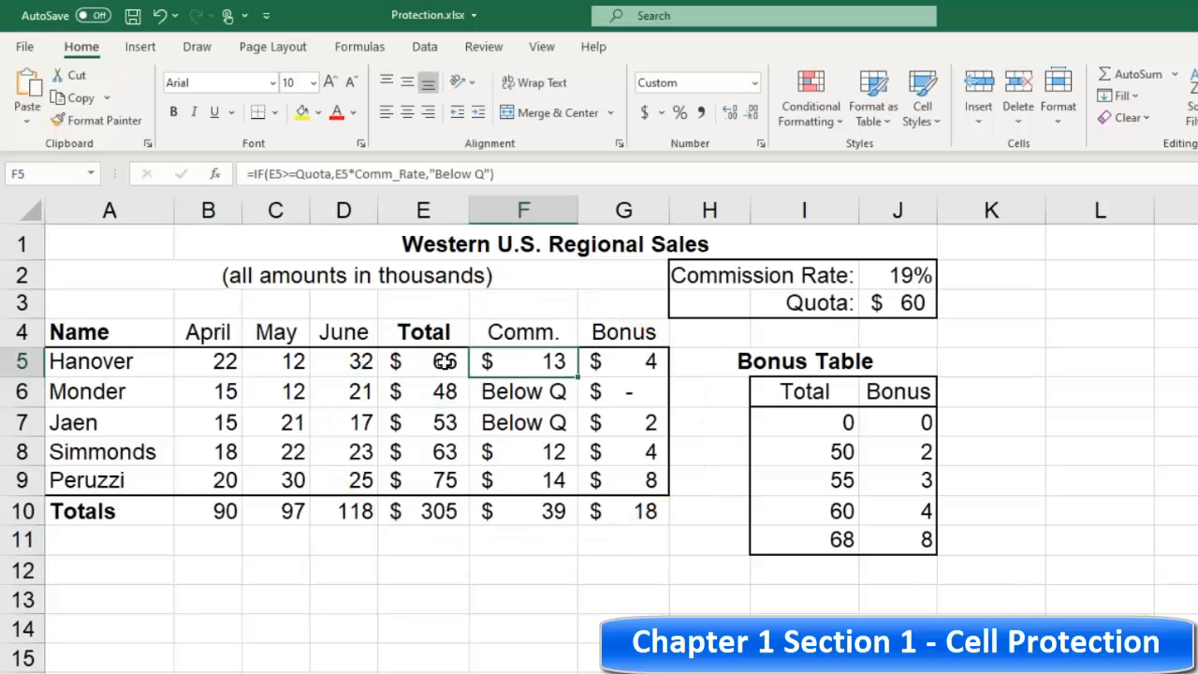
click(440, 361)
click(441, 393)
click(459, 422)
click(502, 422)
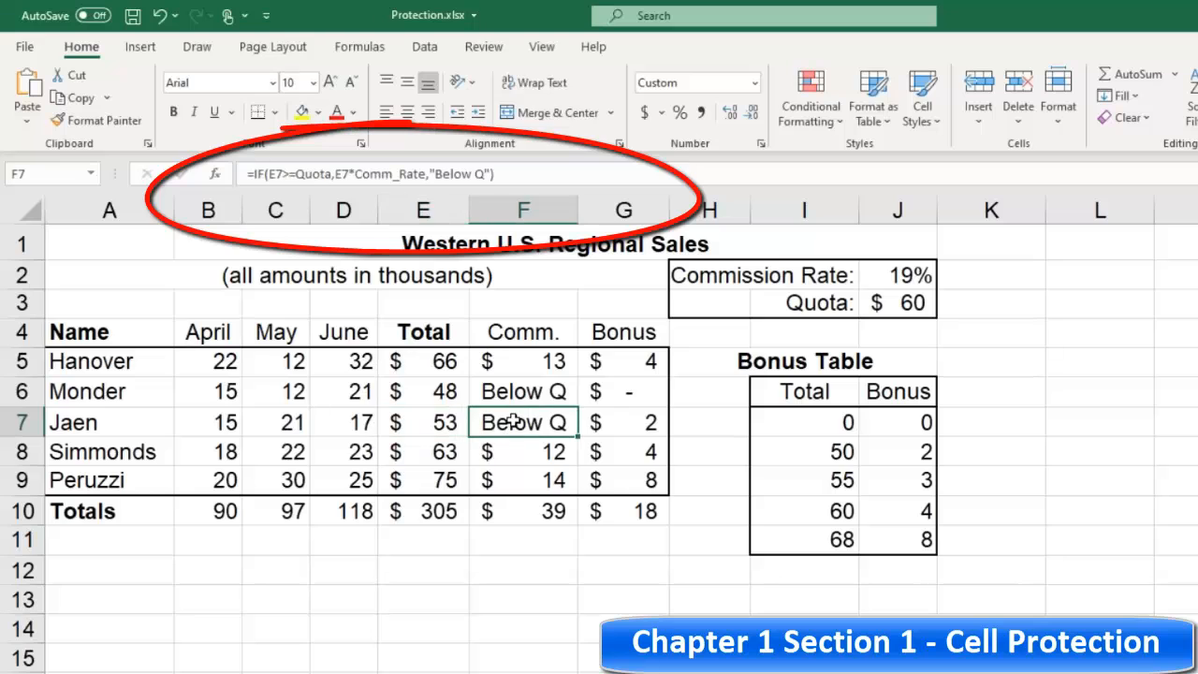
click(505, 391)
click(488, 362)
click(437, 361)
click(441, 422)
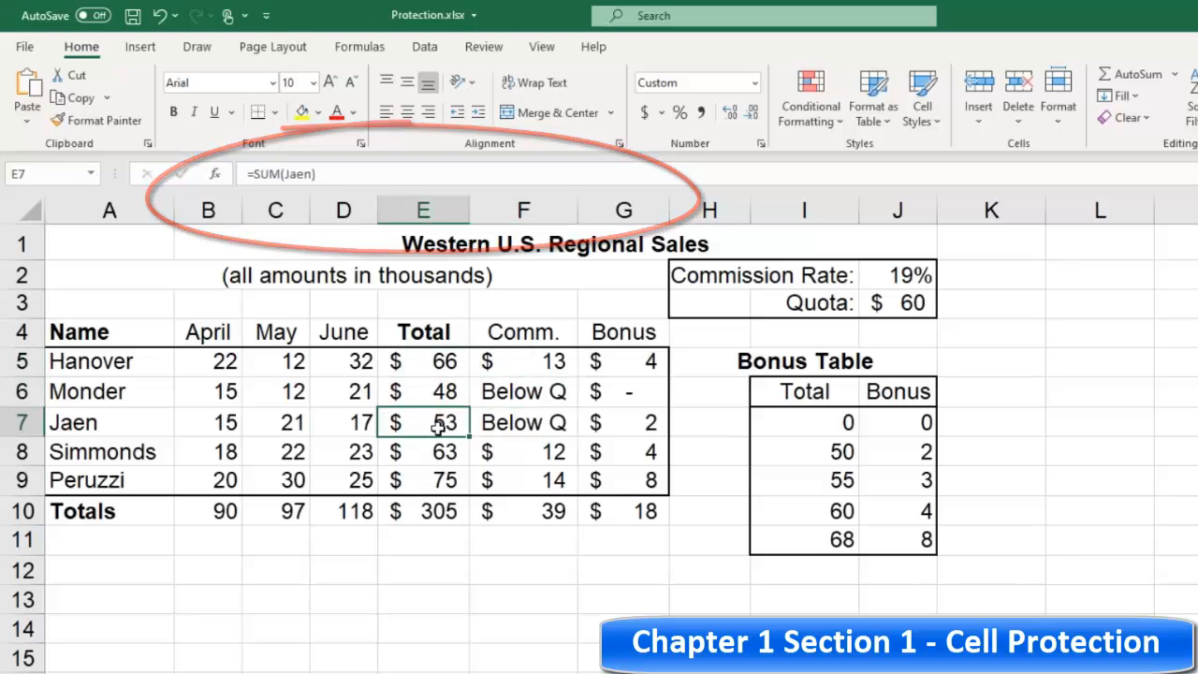
click(442, 453)
click(445, 480)
click(495, 477)
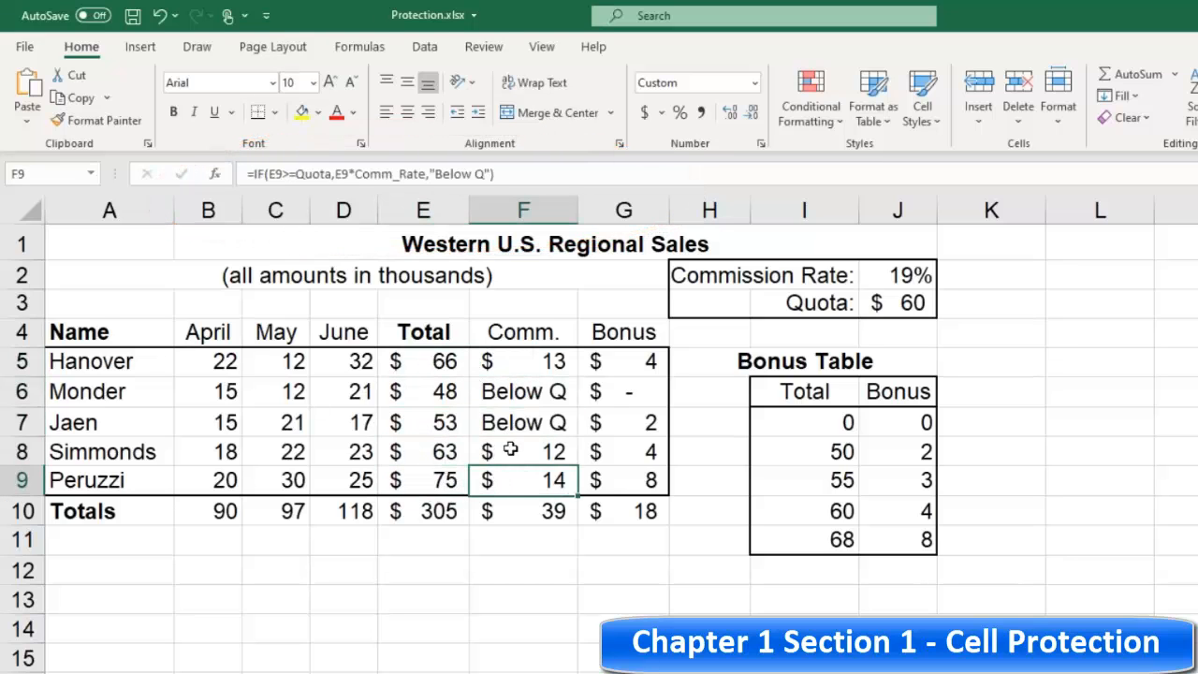
click(505, 451)
click(507, 421)
click(516, 384)
click(516, 369)
click(423, 356)
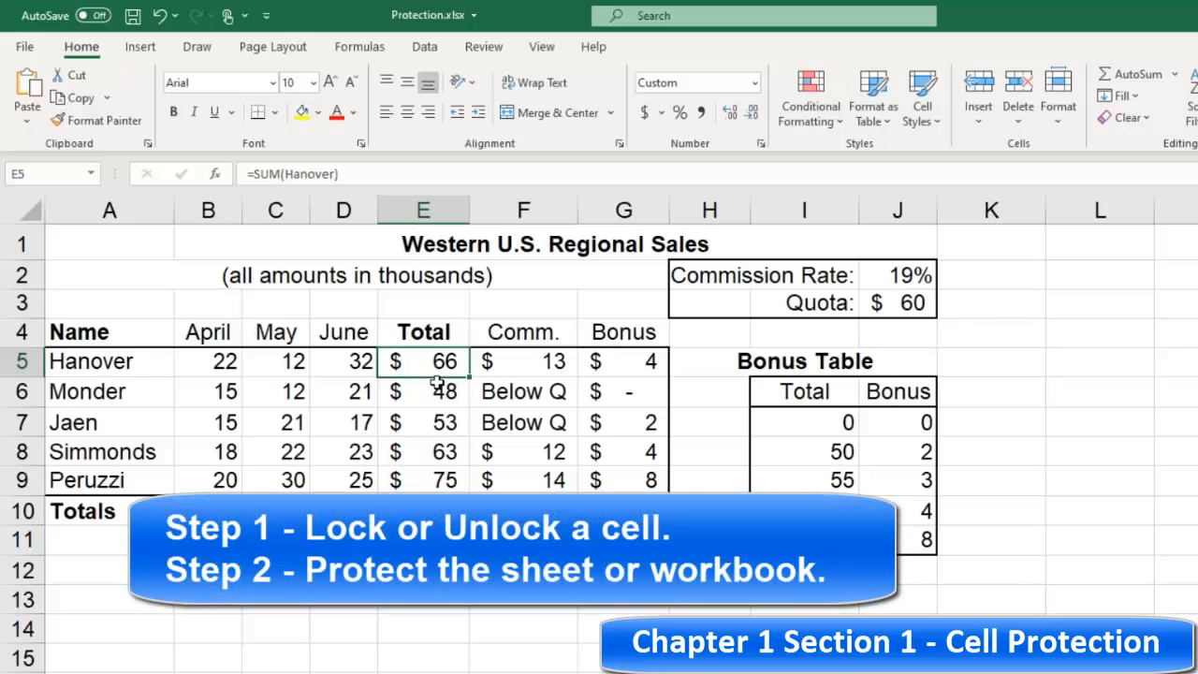
click(437, 385)
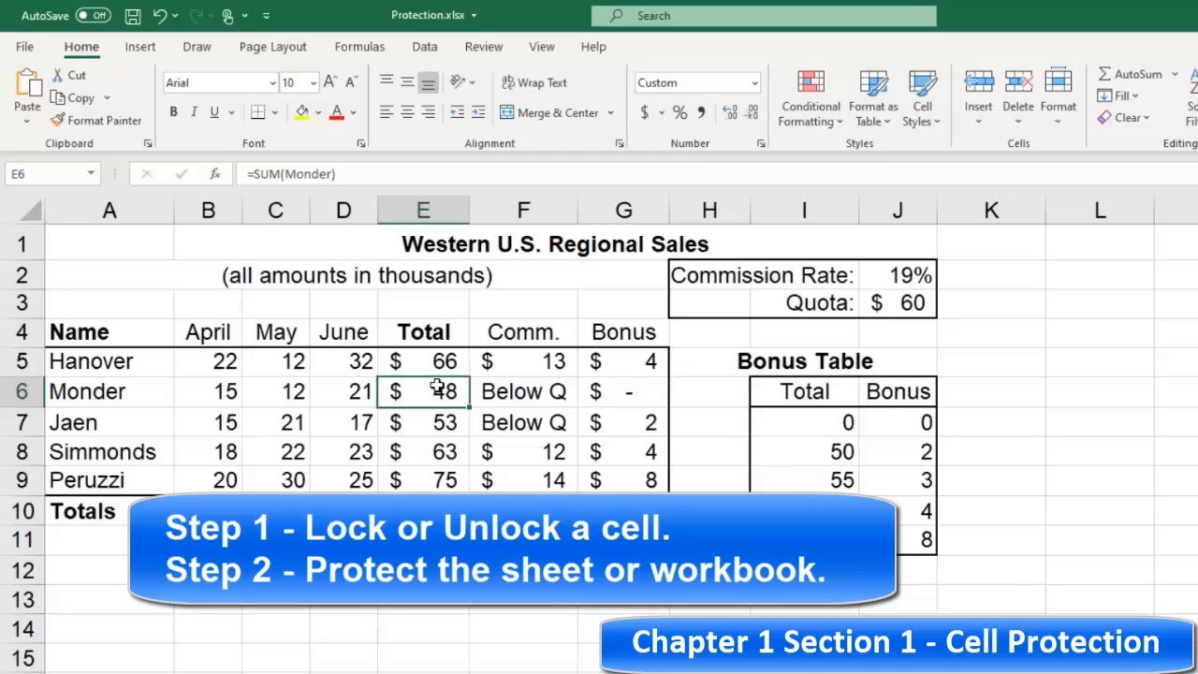
click(493, 397)
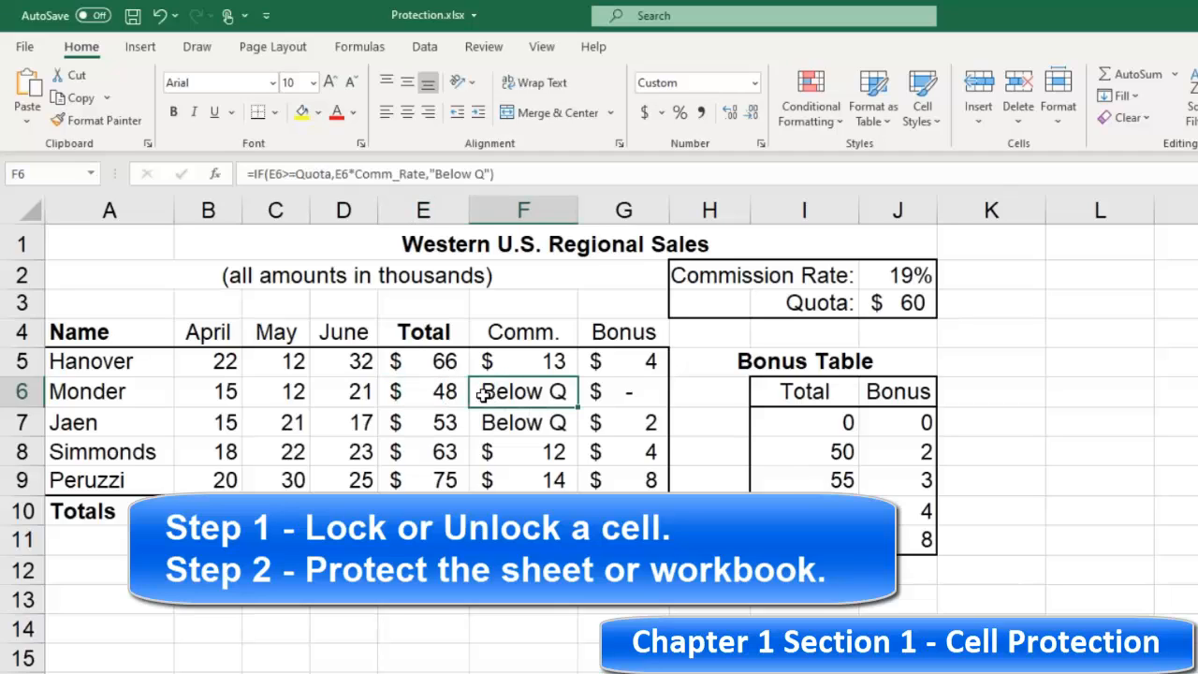
click(485, 51)
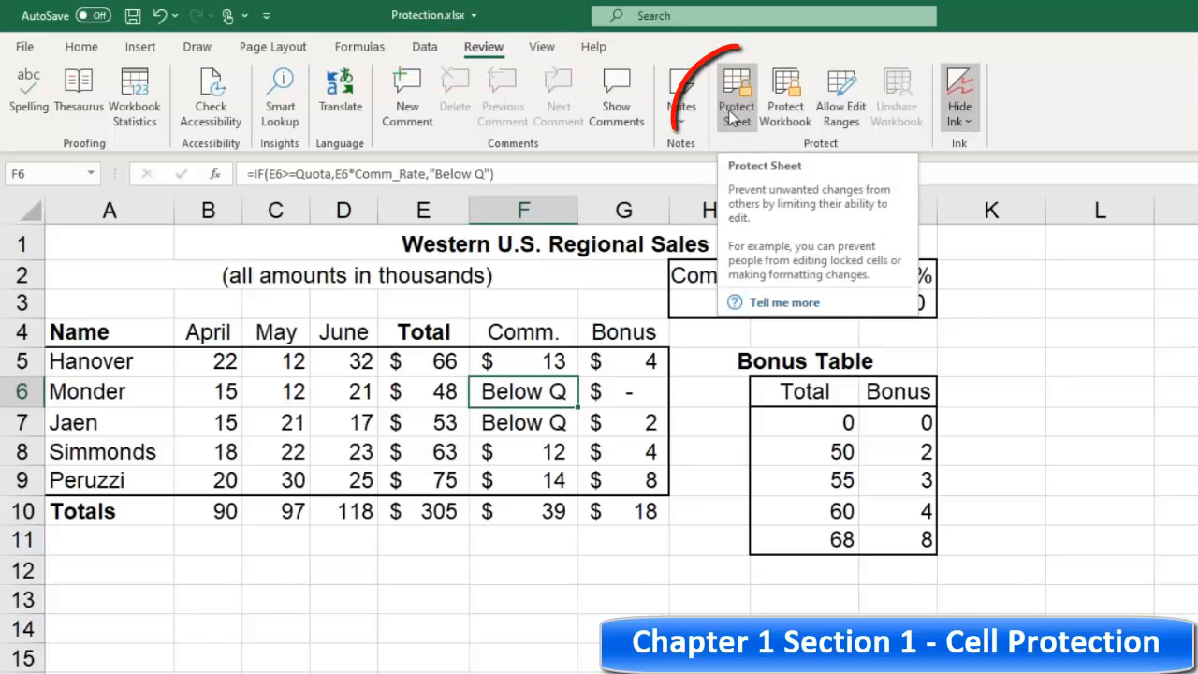
Step: Protect the worksheet through the cell Format options, leaving the unprotect password empty and default permissions
click(84, 47)
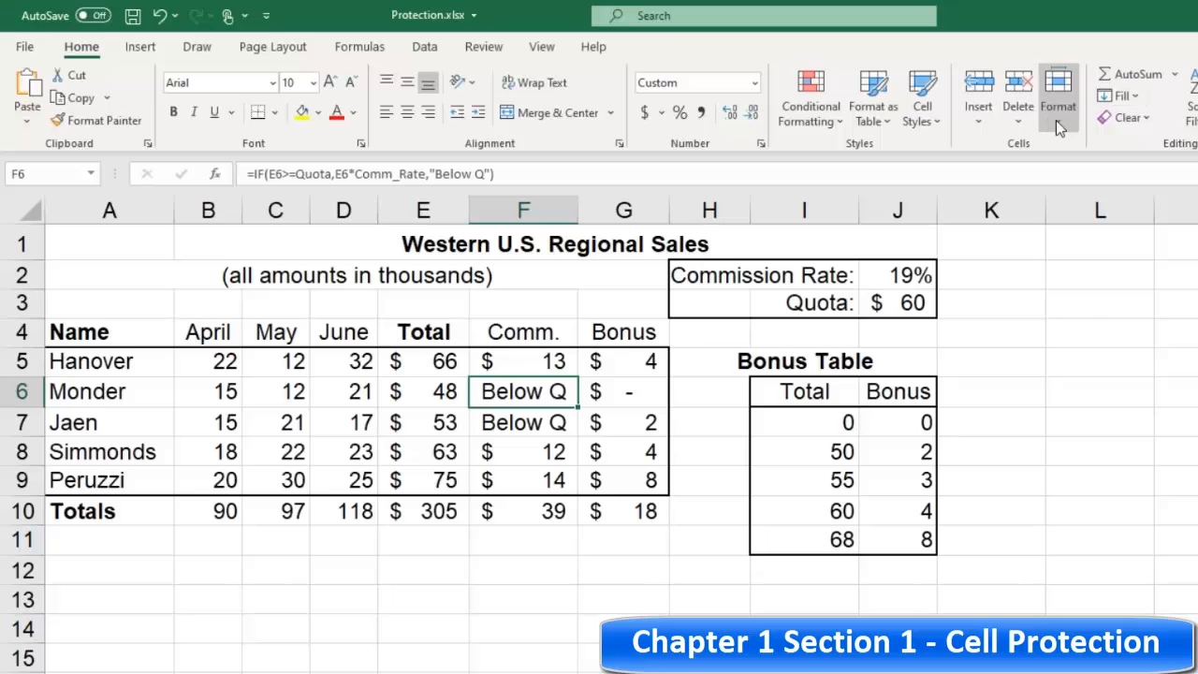
click(1057, 98)
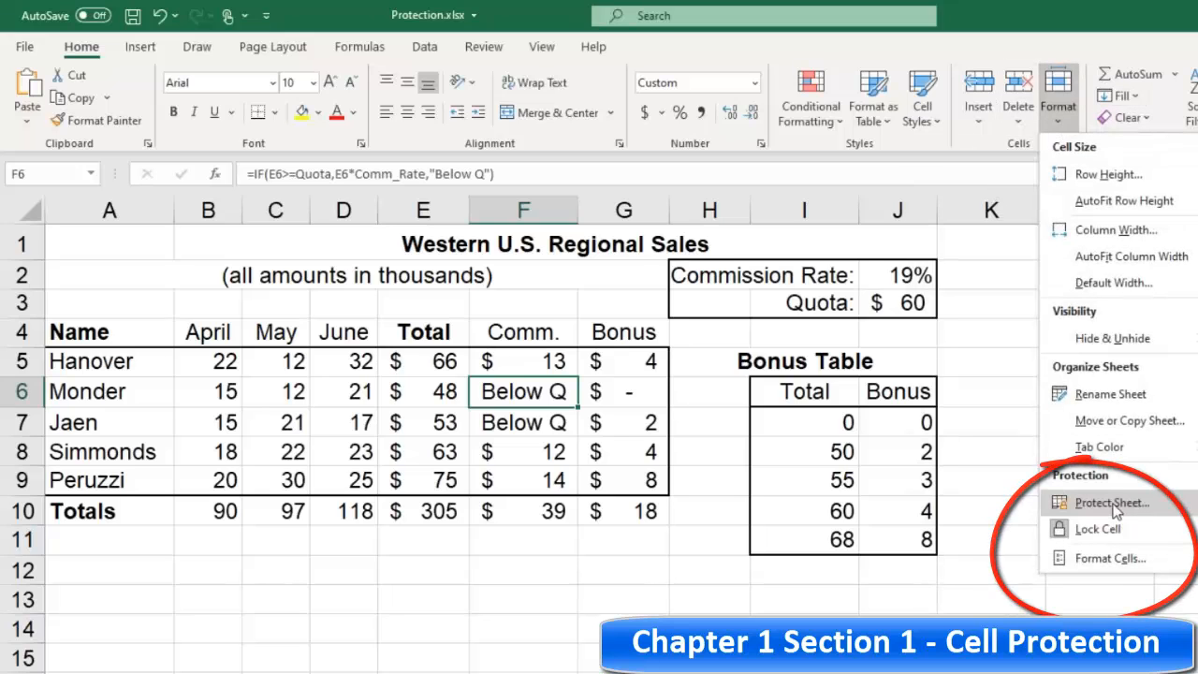
click(1111, 503)
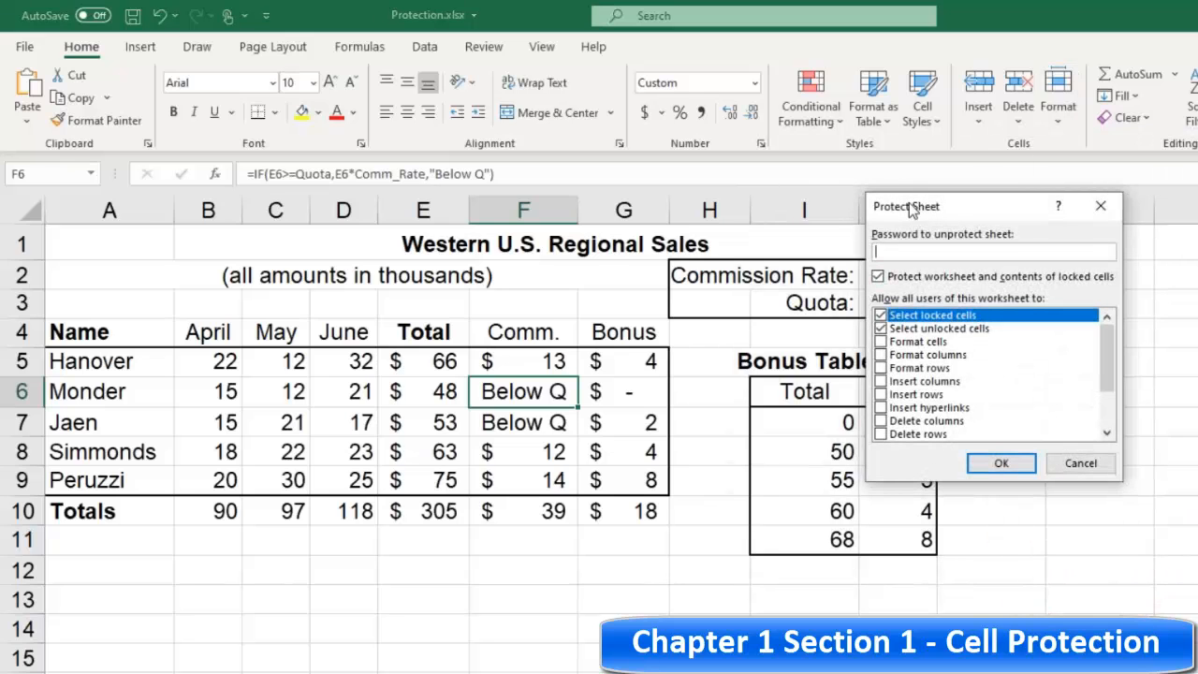
drag(947, 206, 914, 252)
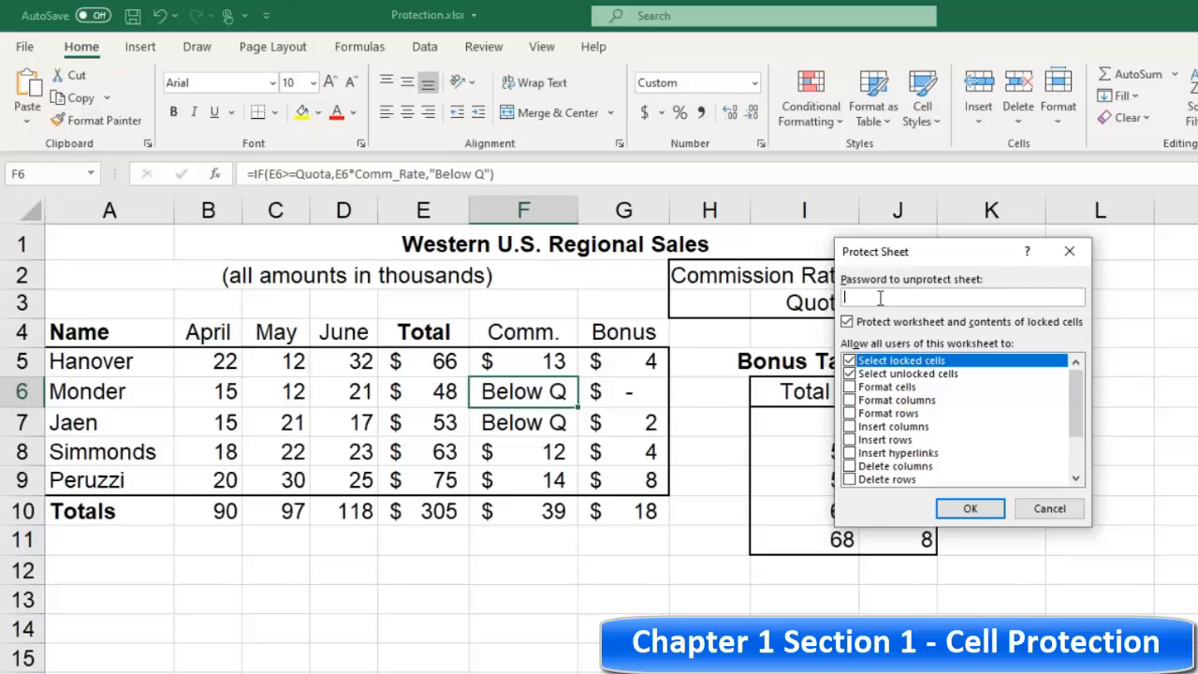
click(970, 510)
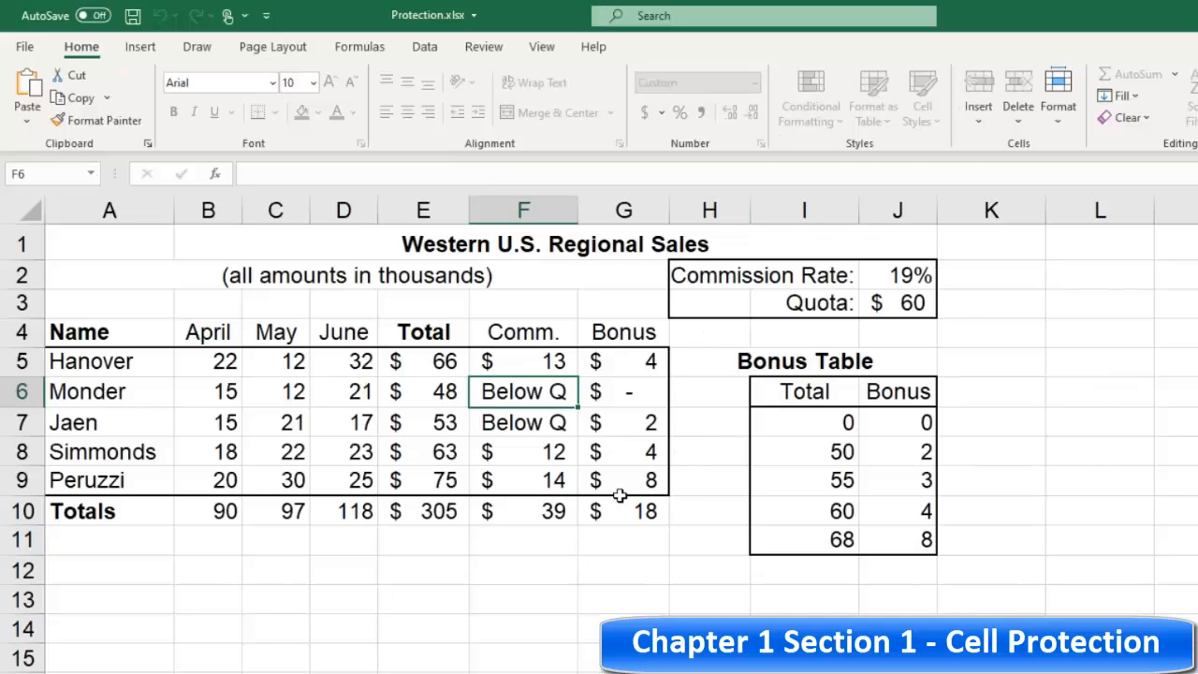
Step: Test the unlocked inputs by changing Hanover's April sales to 23 and the quota to 61
click(221, 373)
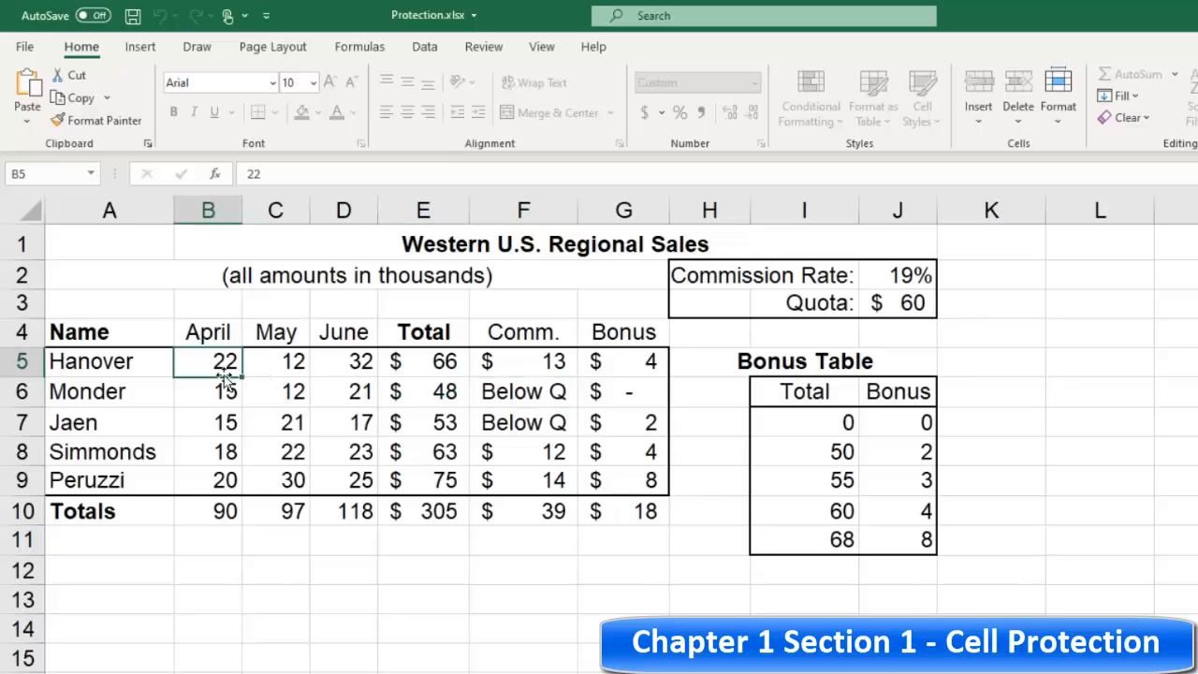
text(23)
click(289, 449)
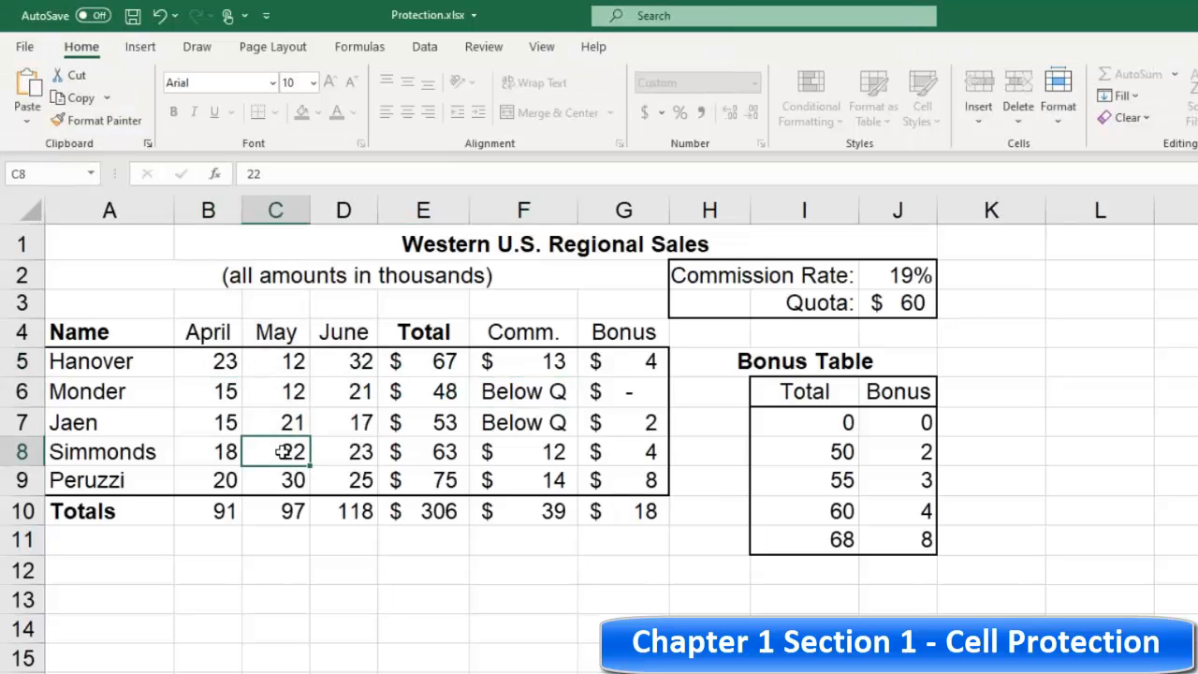
click(901, 299)
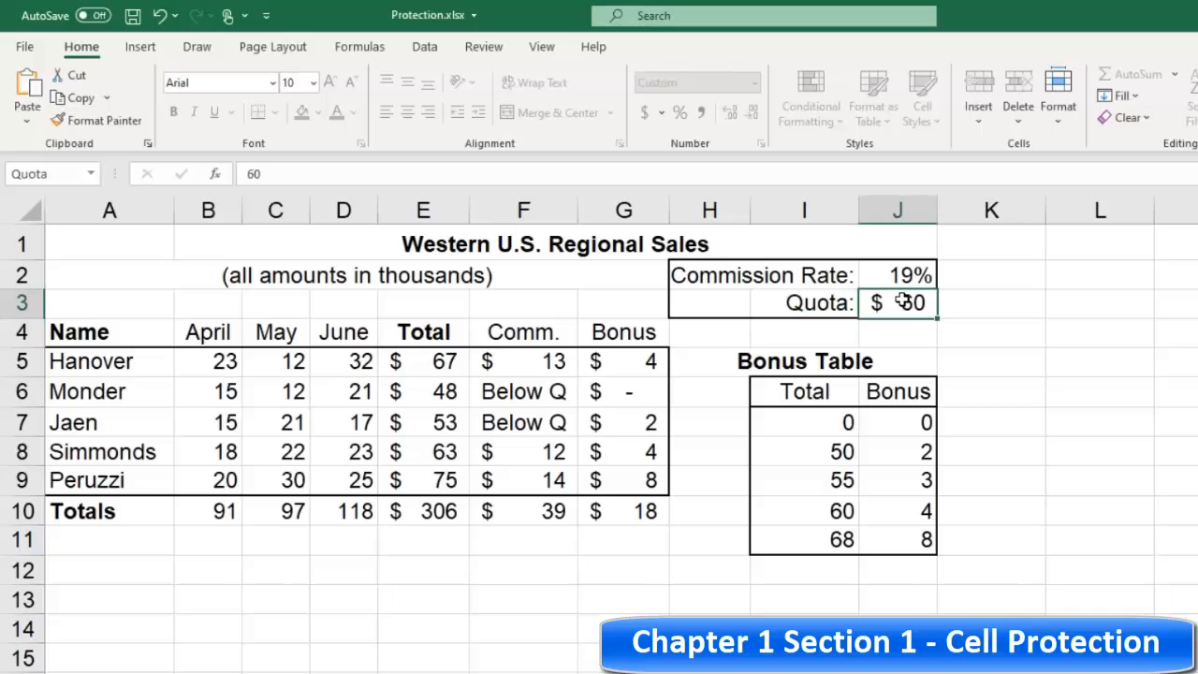
text(61)
click(533, 393)
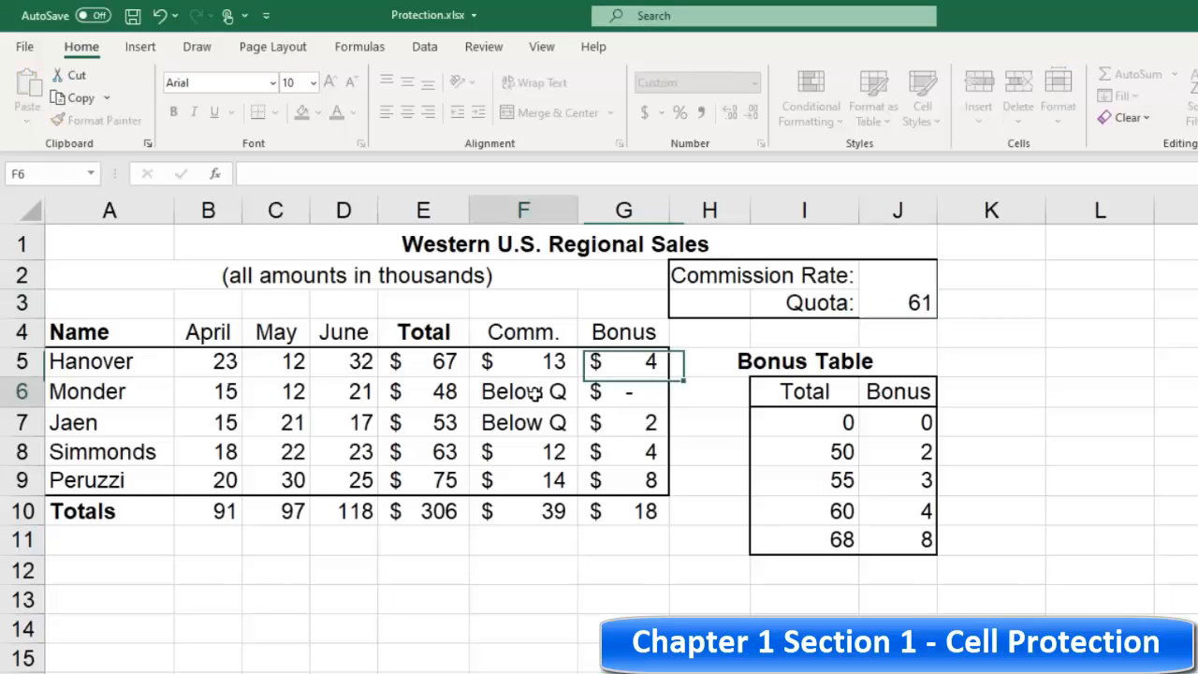
Step: Select the total, commission and totals cells to inspect whether their formulas appear in the formula bar
click(439, 361)
click(449, 422)
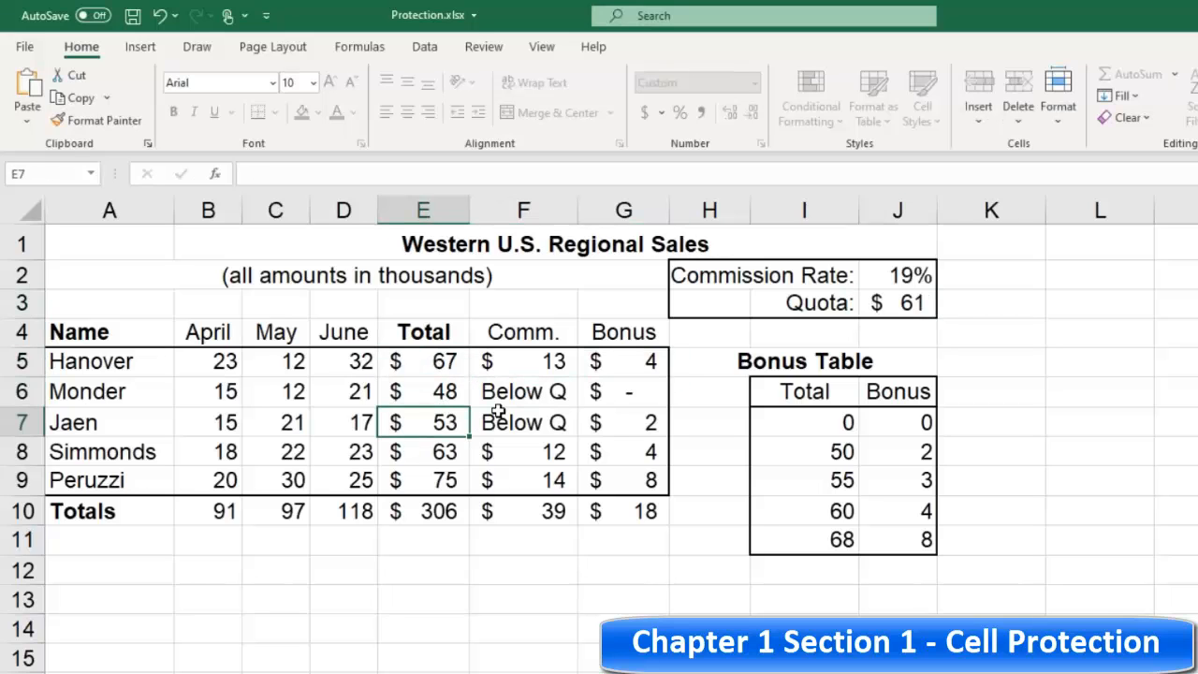
click(411, 356)
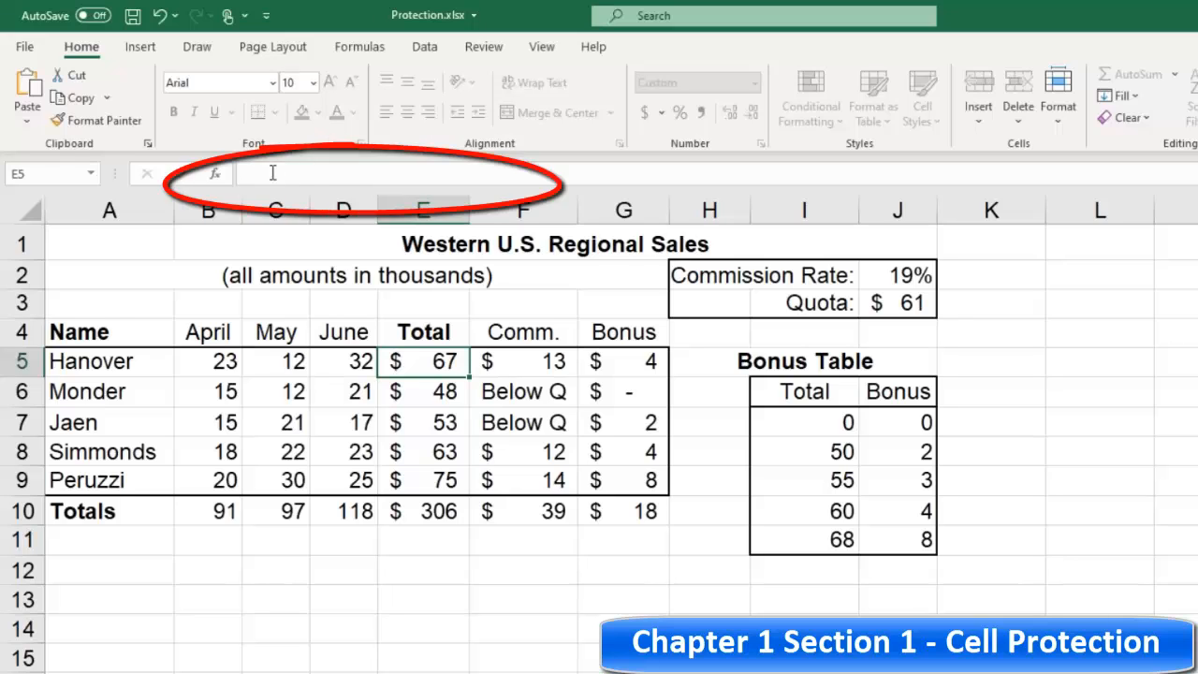
click(556, 416)
click(491, 391)
click(444, 363)
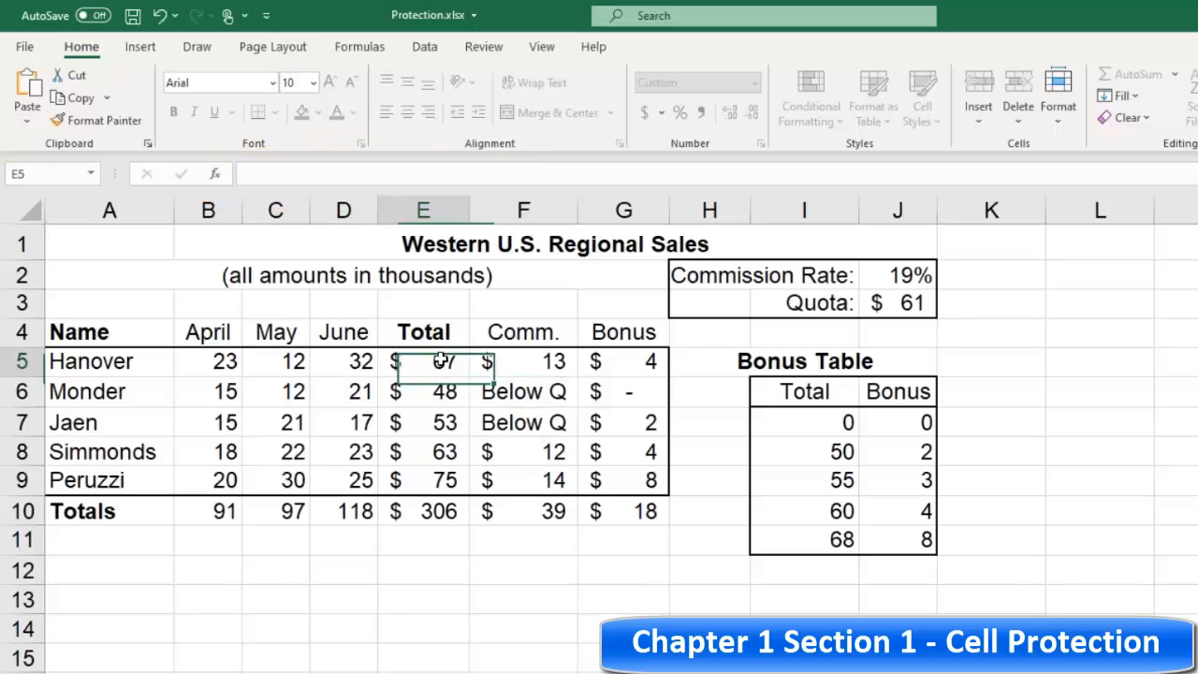
click(440, 423)
click(436, 359)
click(439, 423)
click(438, 481)
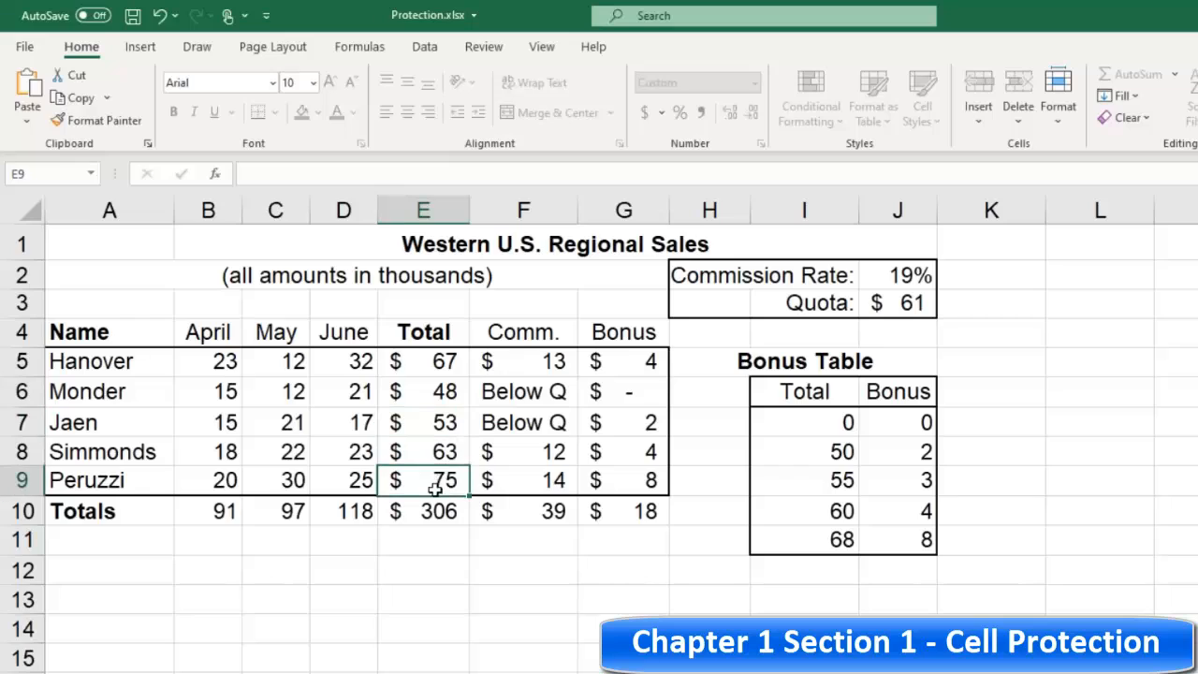
click(430, 510)
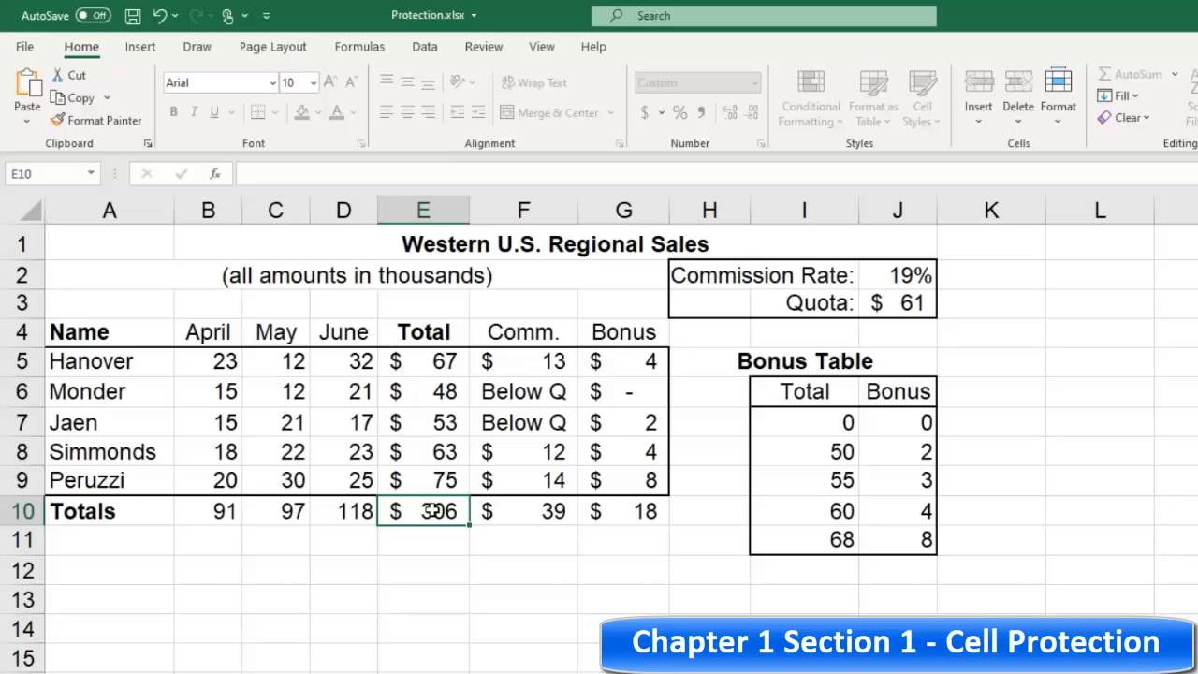
click(433, 363)
click(431, 412)
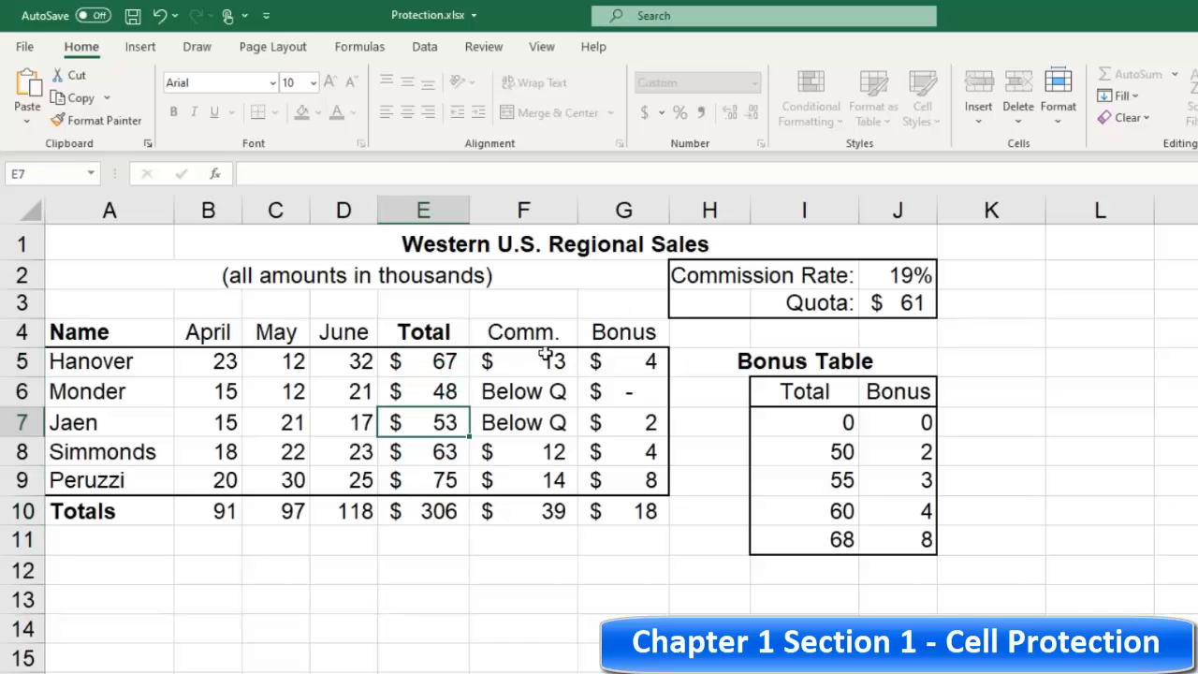
click(349, 365)
click(219, 358)
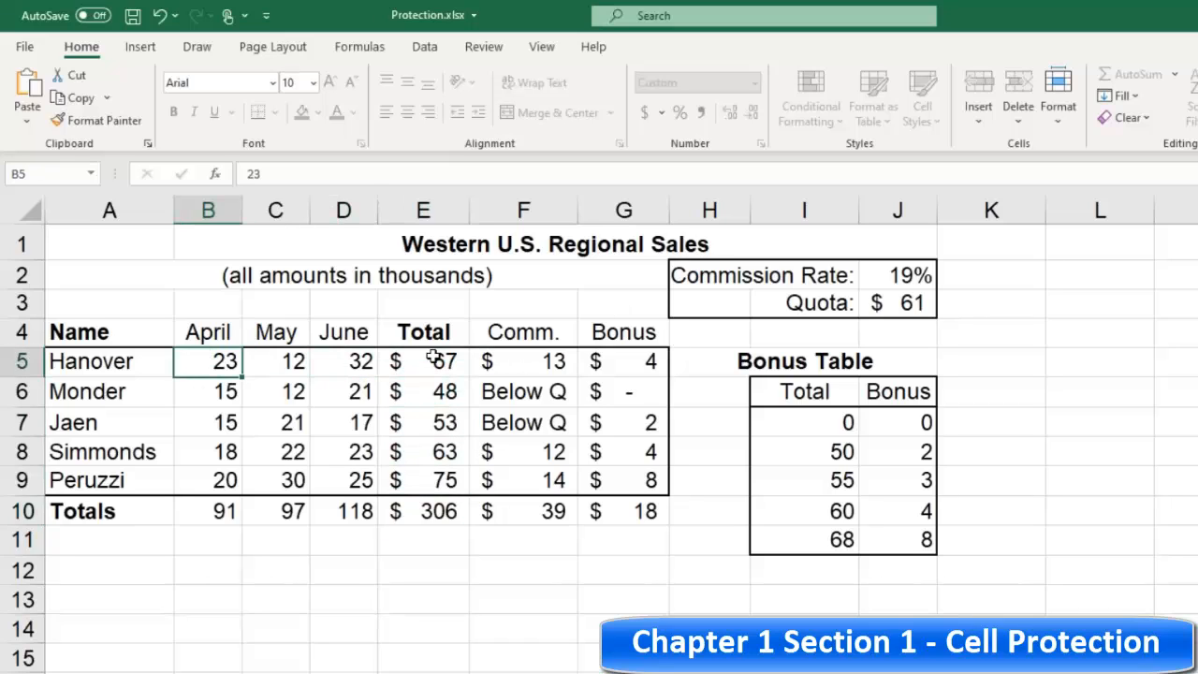
click(435, 358)
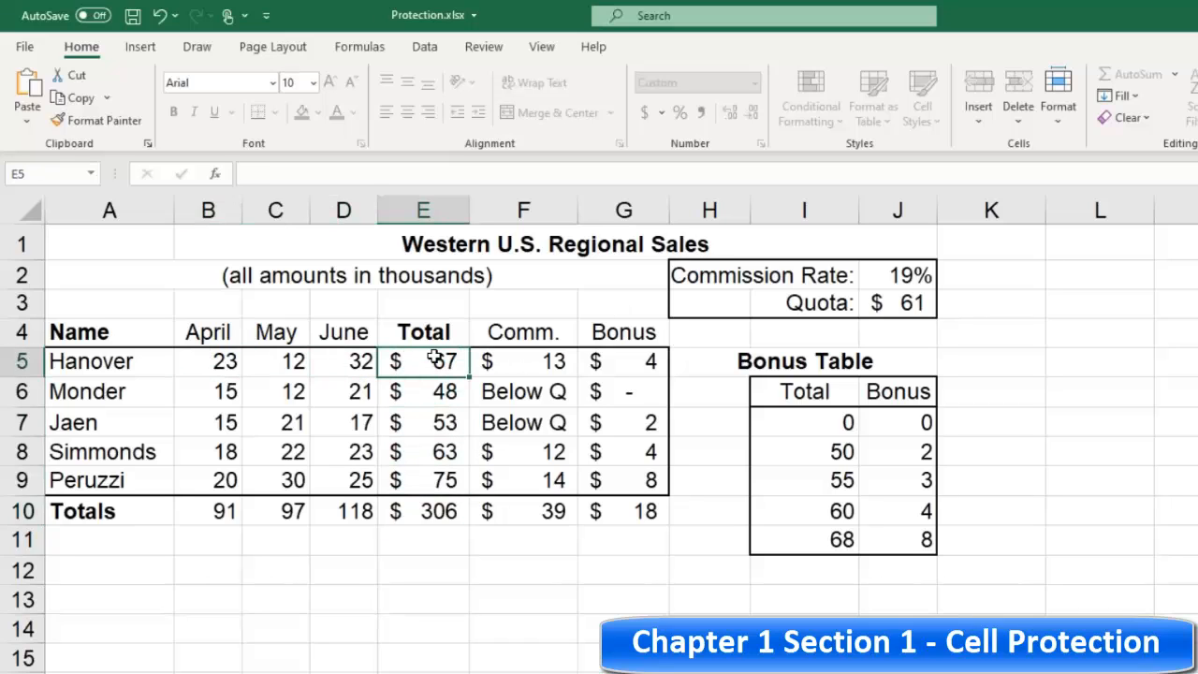
Step: Unprotect the worksheet
click(484, 47)
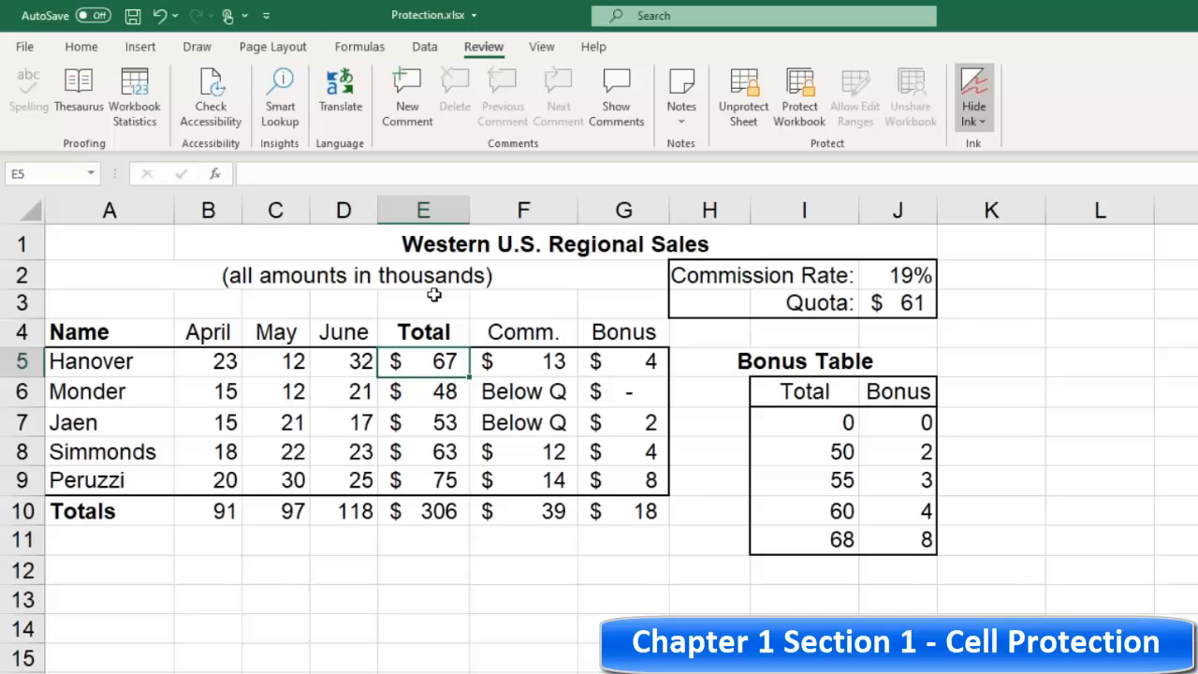
click(190, 360)
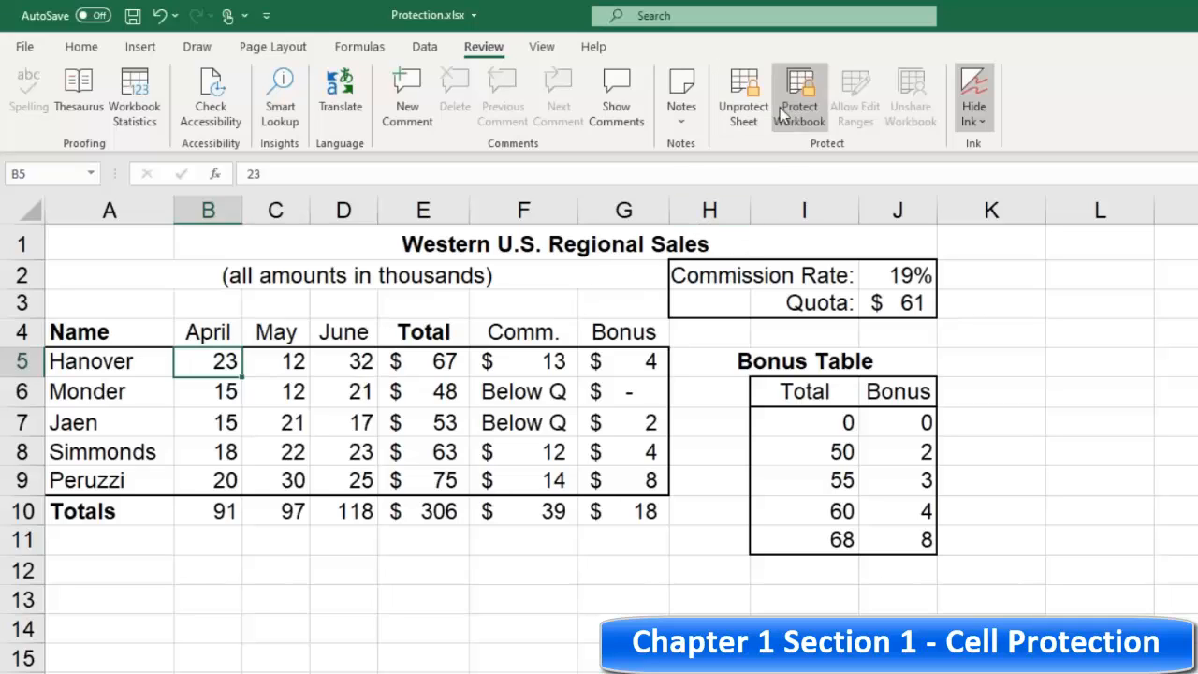
click(741, 96)
Step: Select the bonus table I7:J11 and create a new allowed edit range titled Bonus for it
click(617, 373)
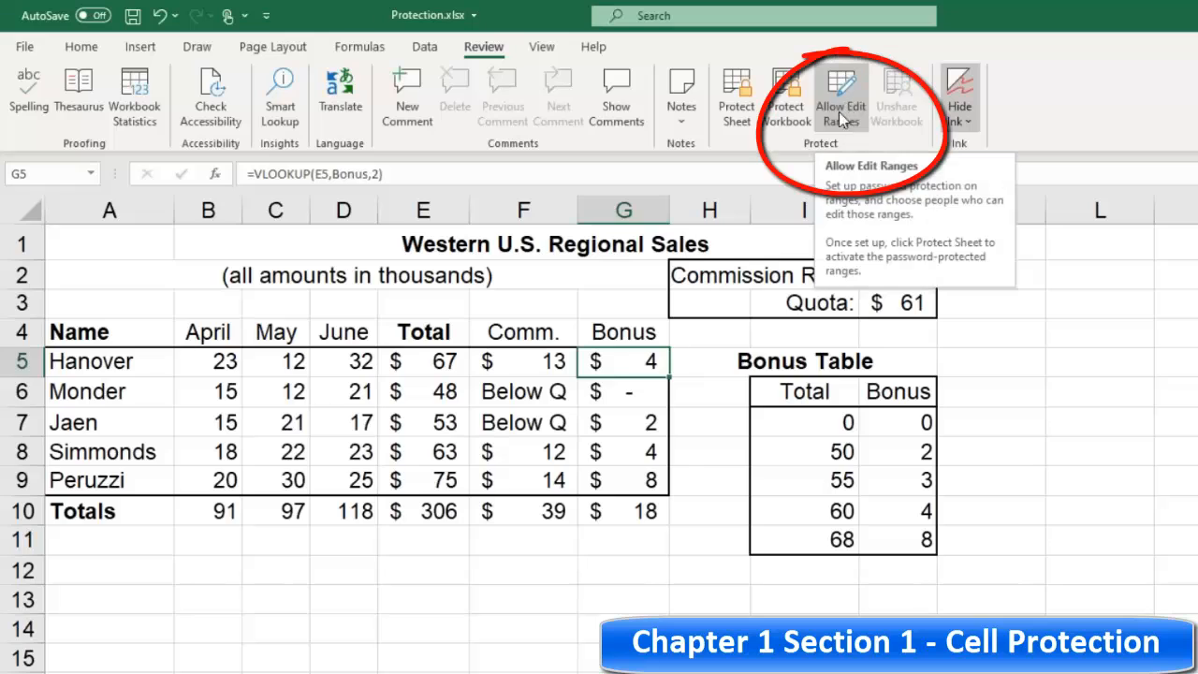
click(802, 394)
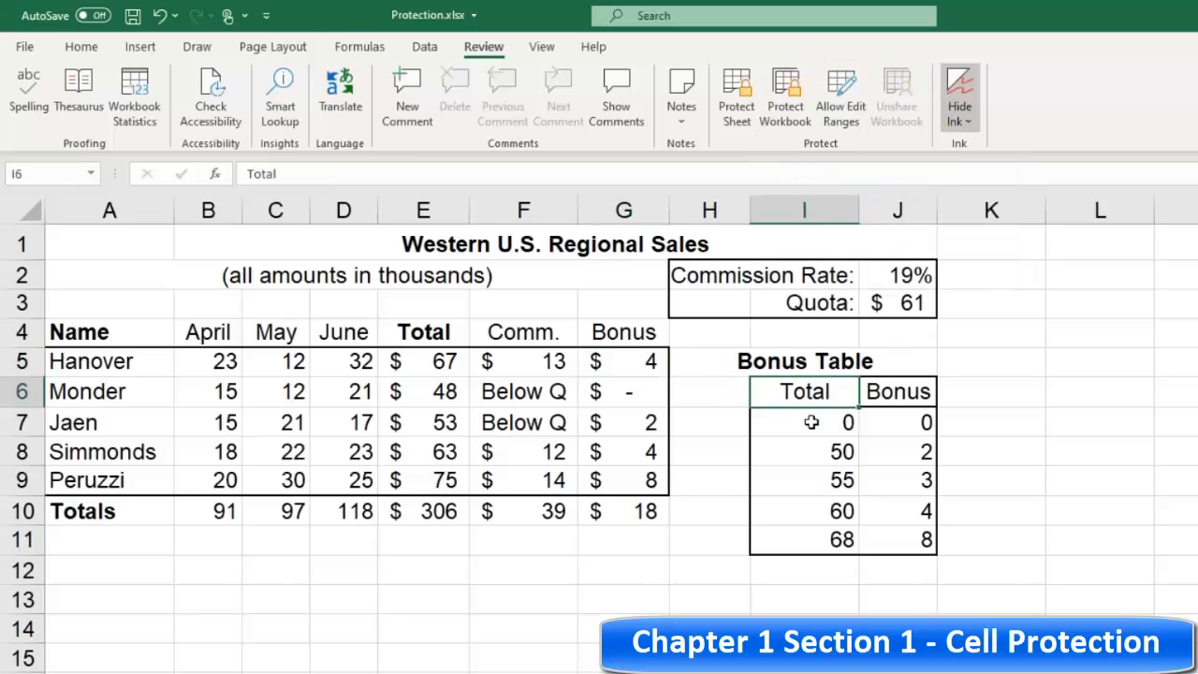
click(811, 422)
click(900, 423)
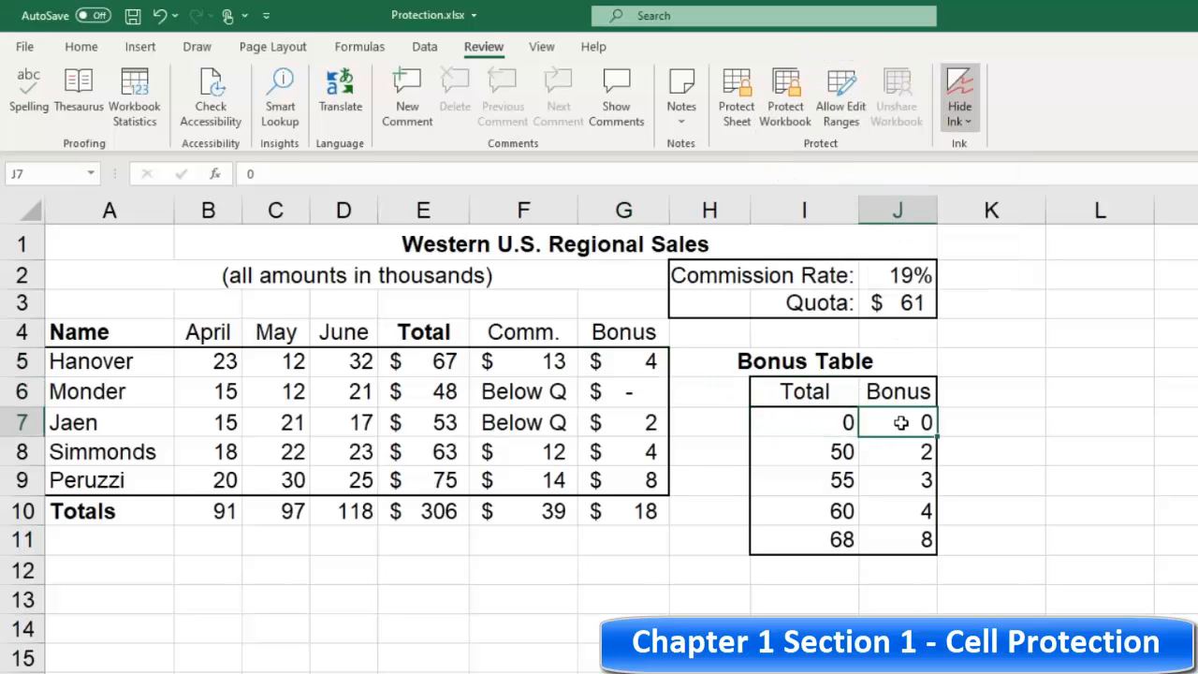
click(799, 423)
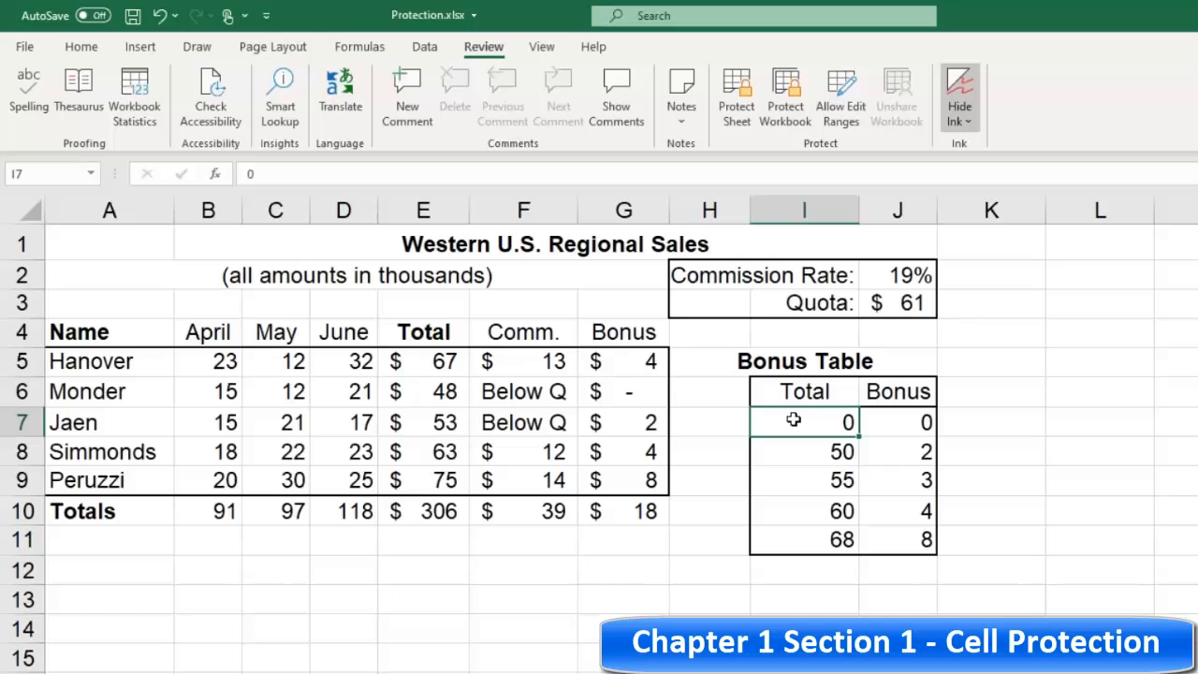
drag(794, 419, 907, 539)
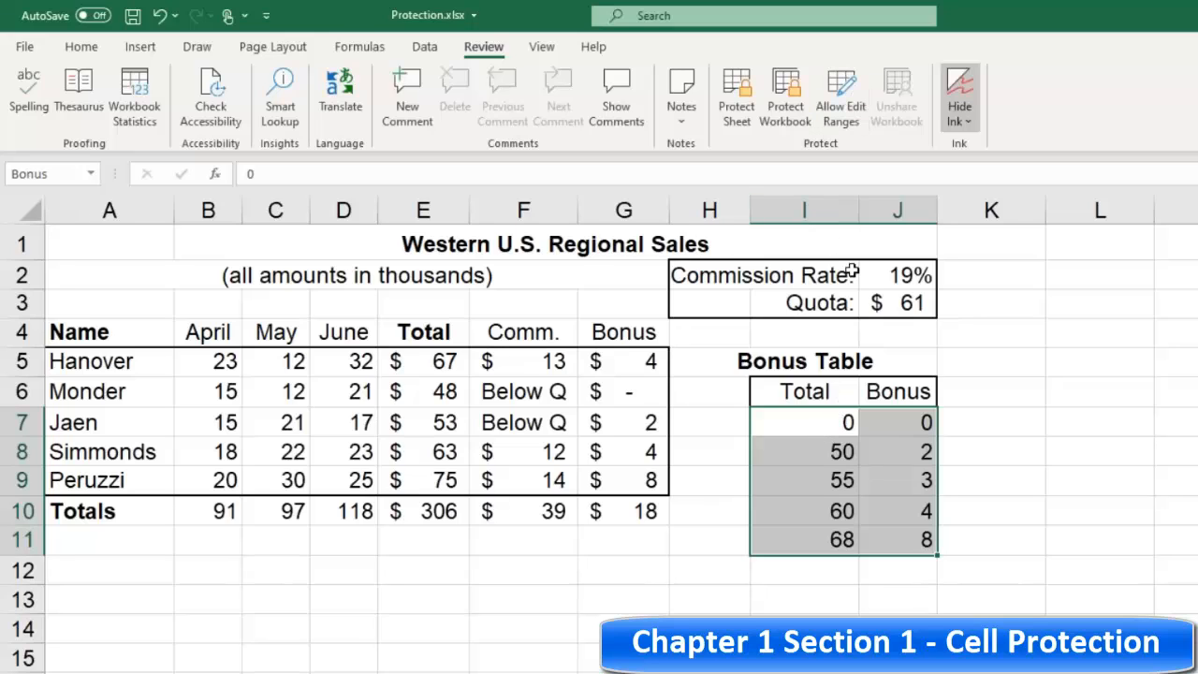
click(842, 112)
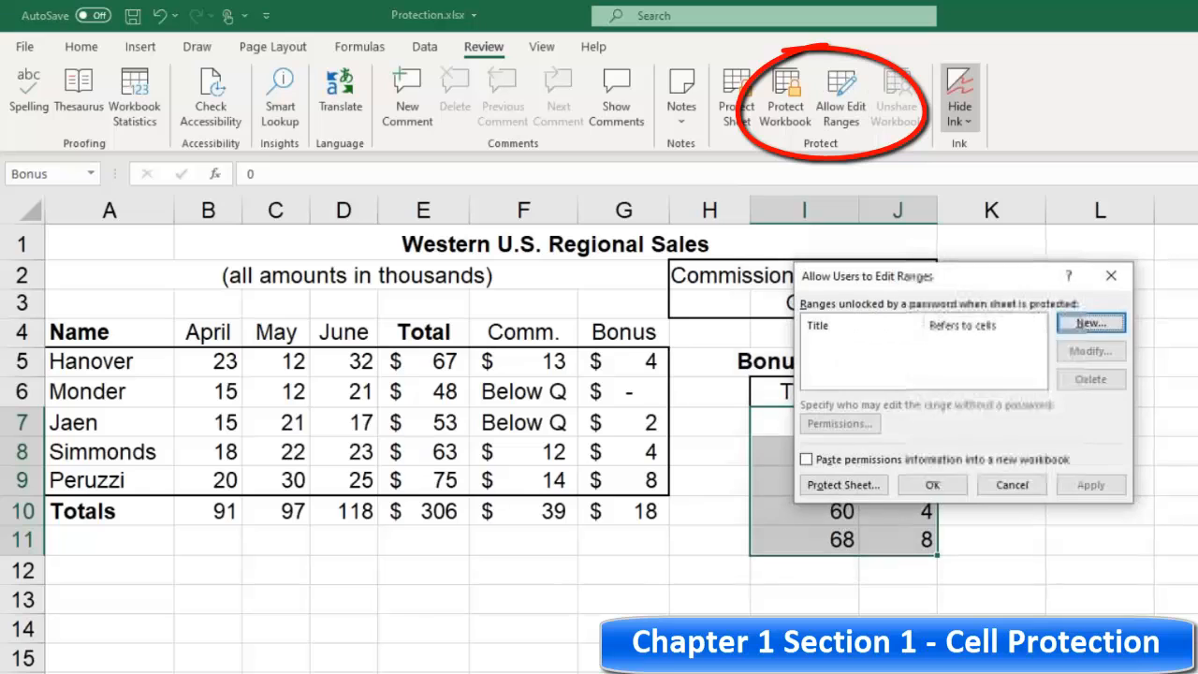
mouse_move(932, 291)
mouse_down()
mouse_move(1030, 178)
mouse_move(978, 166)
mouse_up()
click(1120, 204)
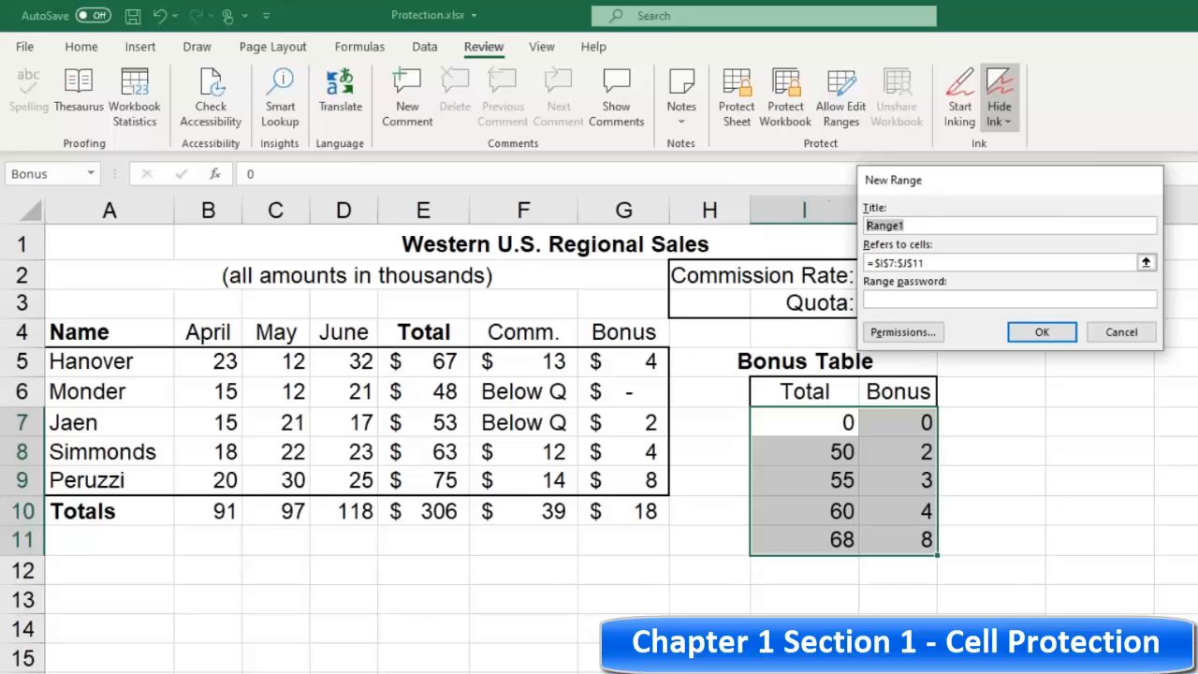
text(Bonus)
Step: Enter and confirm the range password for the Bonus range, then close the edit ranges dialog
click(1042, 334)
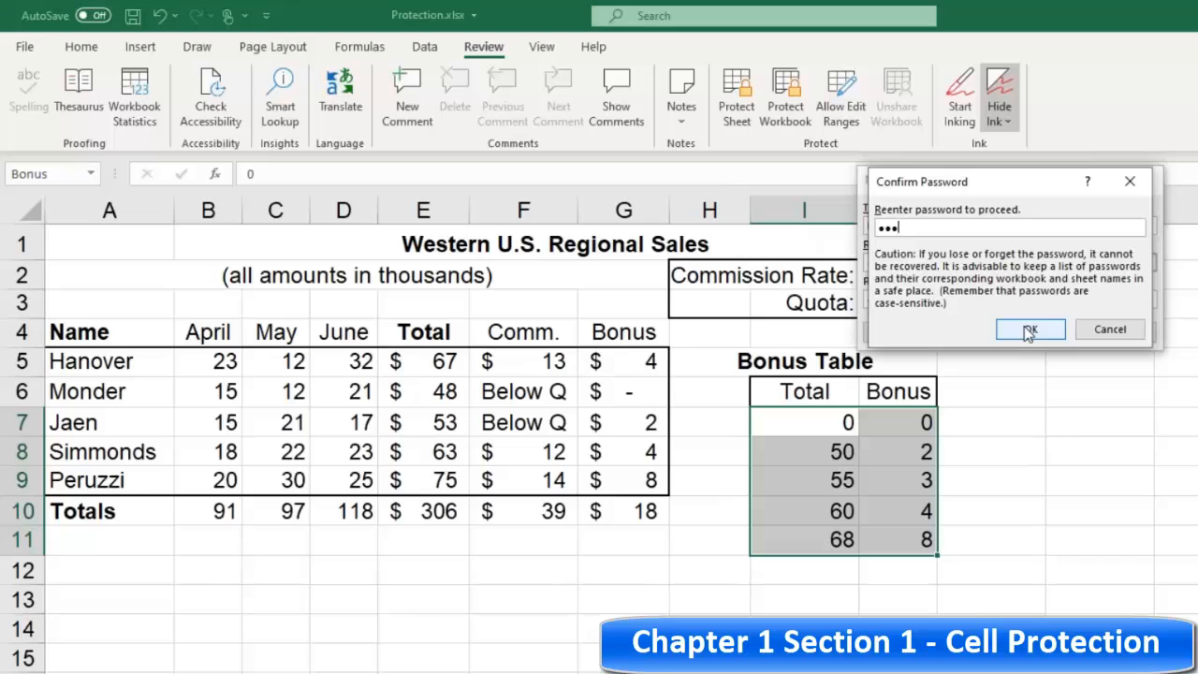
click(1029, 330)
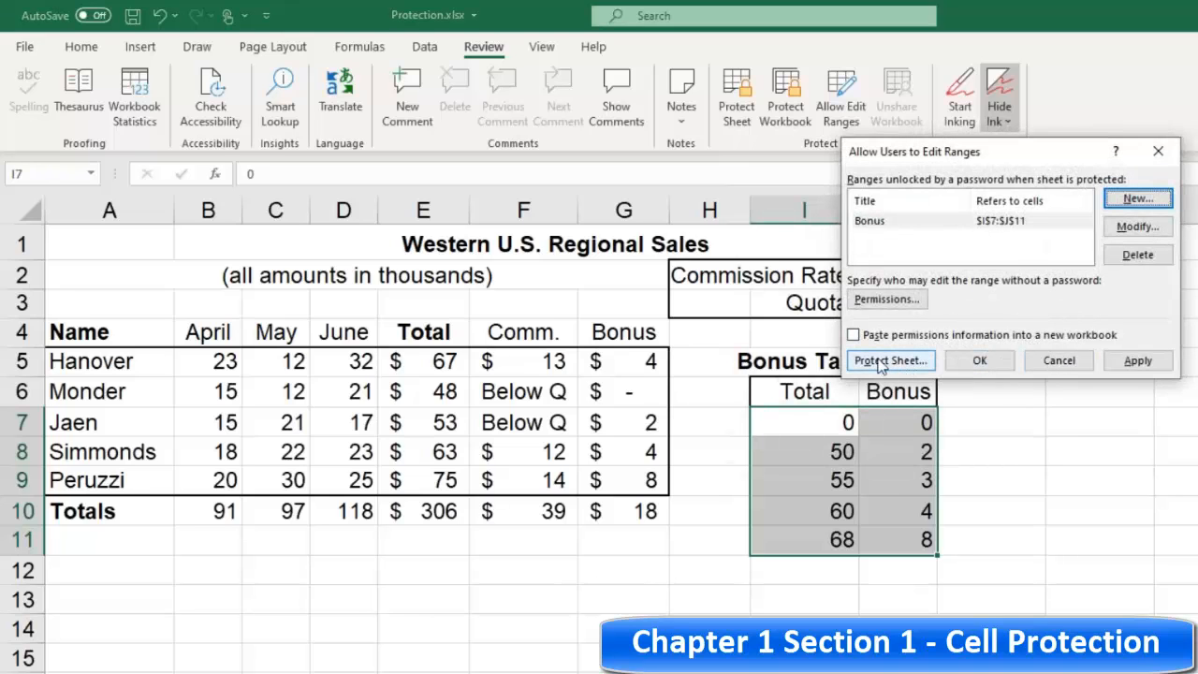
click(975, 364)
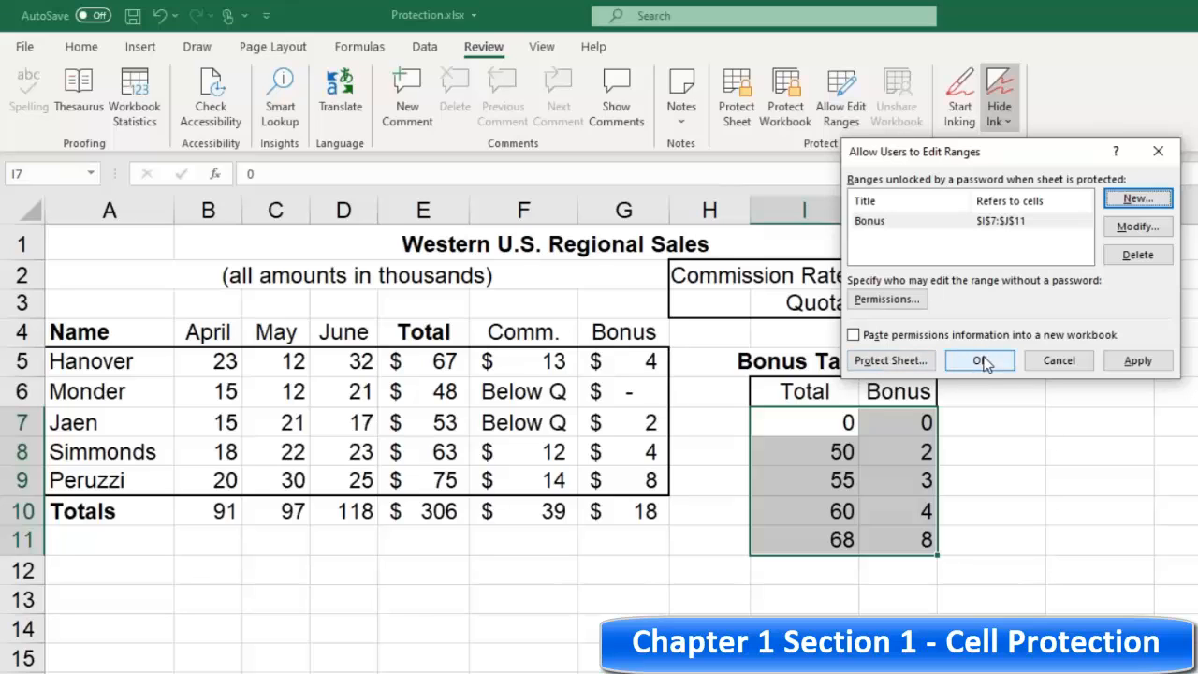
click(980, 361)
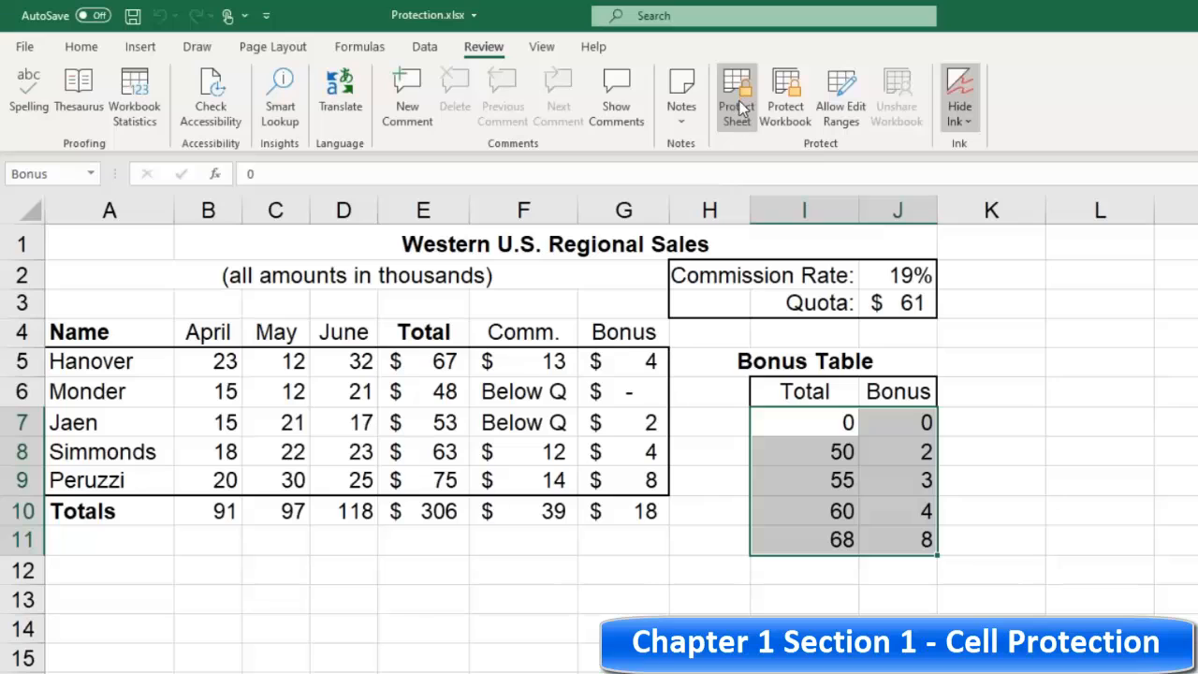
Step: Protect the worksheet again with default permissions and no sheet password
click(739, 106)
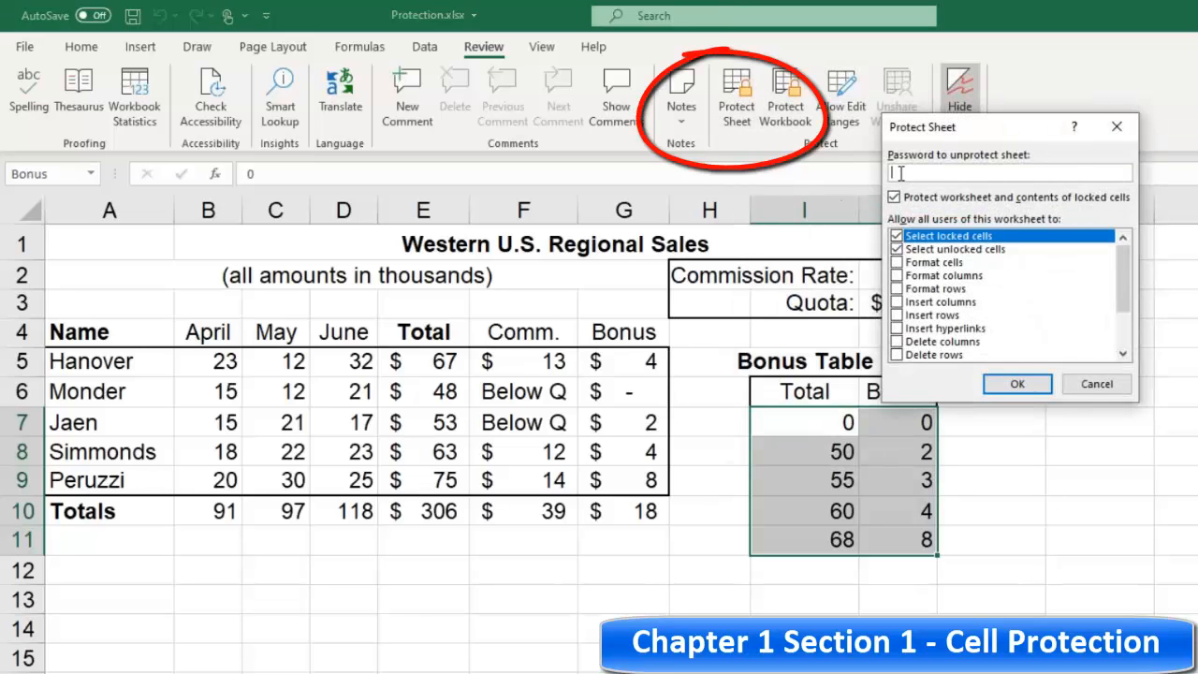
click(1017, 385)
click(1003, 431)
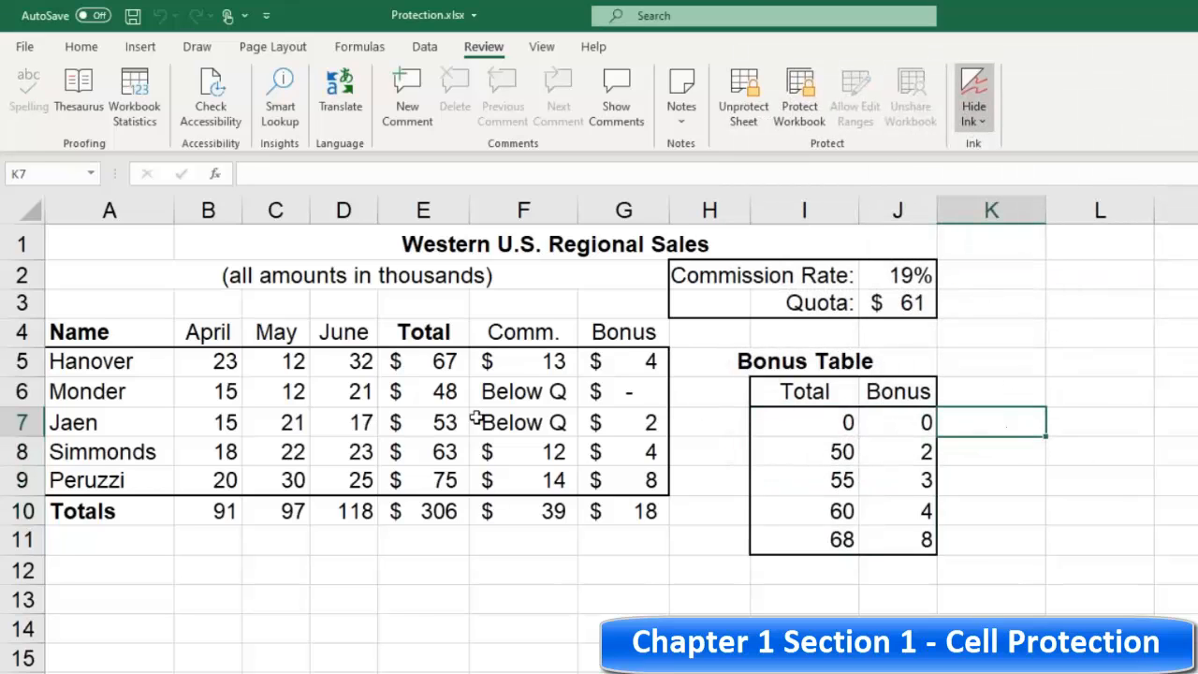
Step: Change Hanover's April sales back to 22 to test the unlocked input cell
click(199, 360)
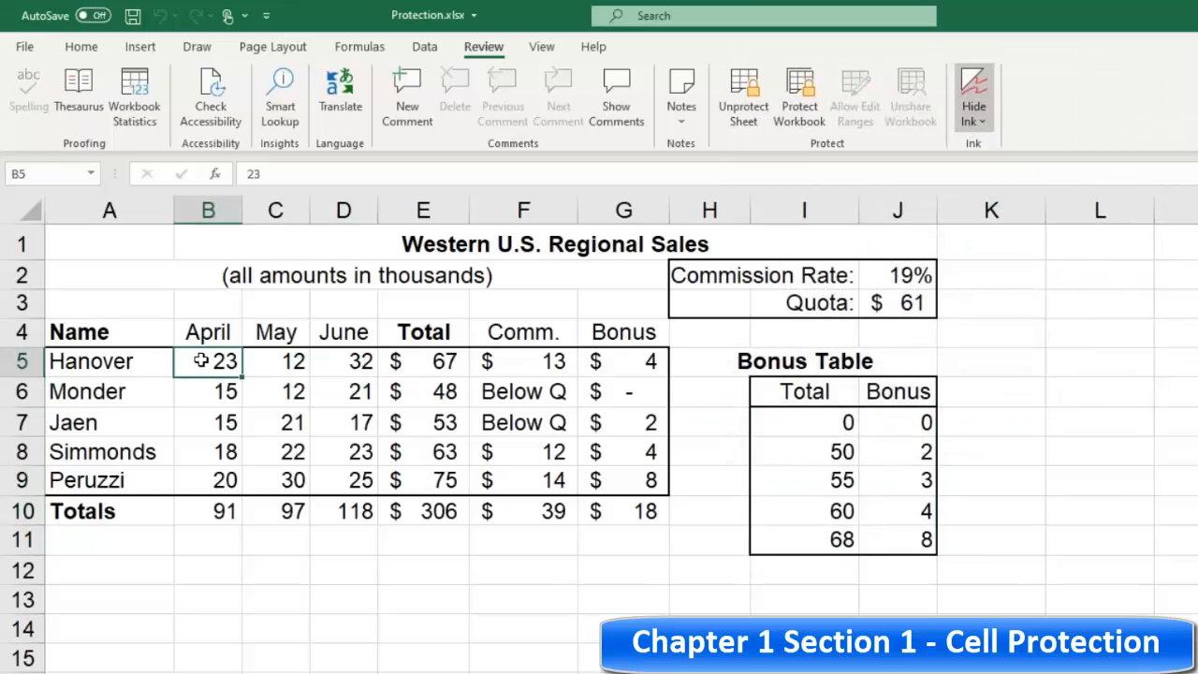
text(22)
click(274, 363)
click(448, 361)
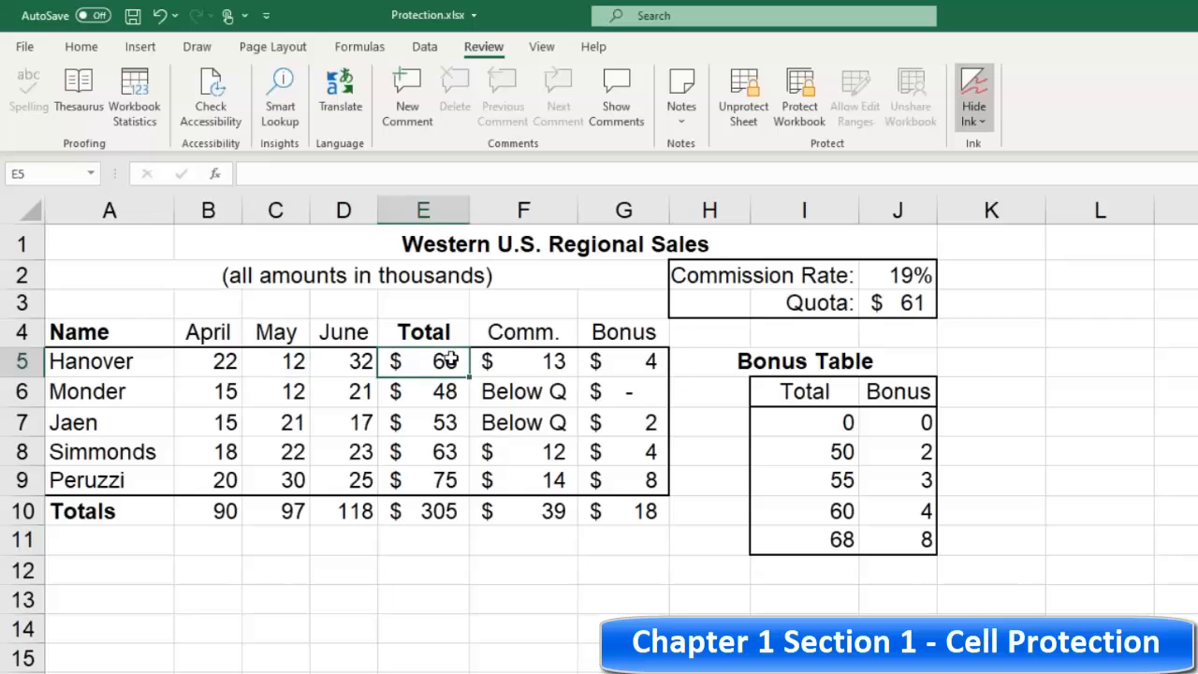
Step: Check the protected total cells, then change the commission rate in J2 to 20% to test the unlocked input
click(450, 386)
click(481, 367)
click(420, 361)
drag(430, 394, 436, 427)
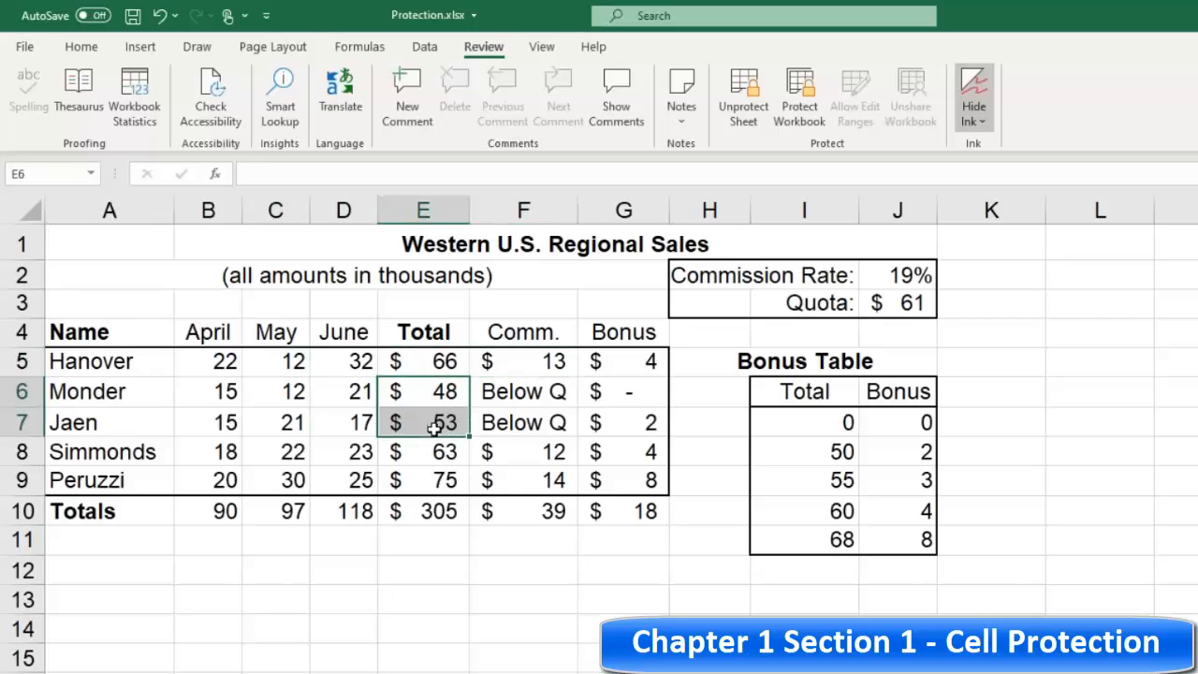
click(440, 424)
click(482, 391)
click(426, 361)
click(910, 274)
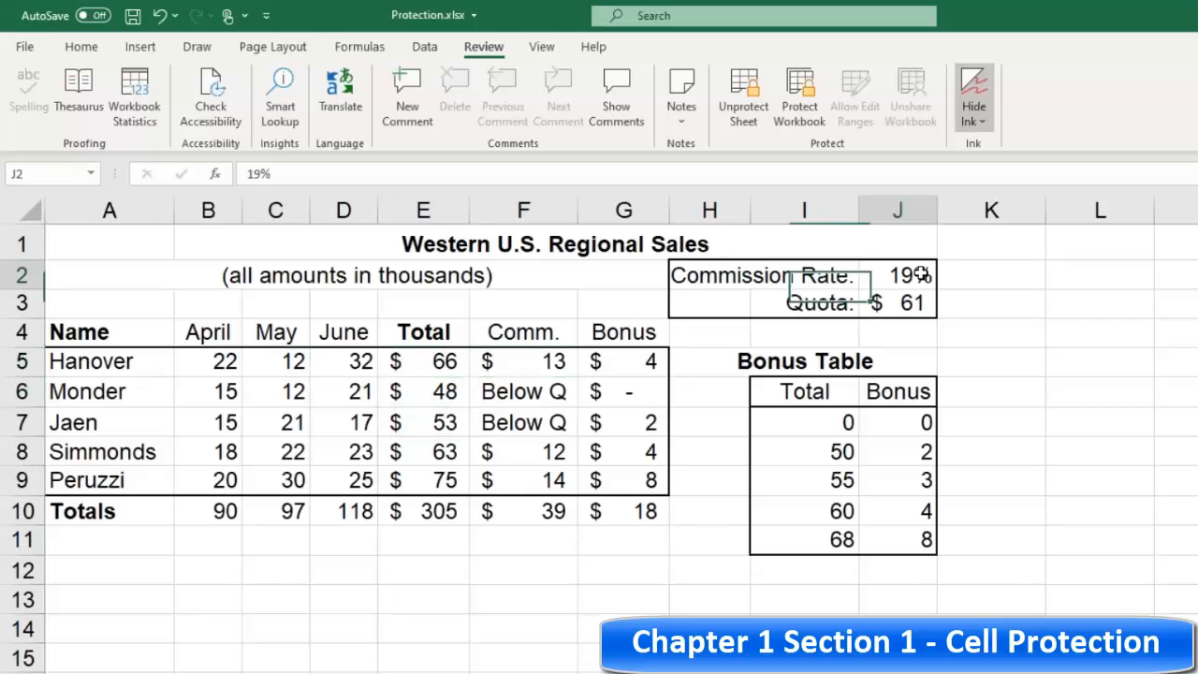
text(20)
click(897, 330)
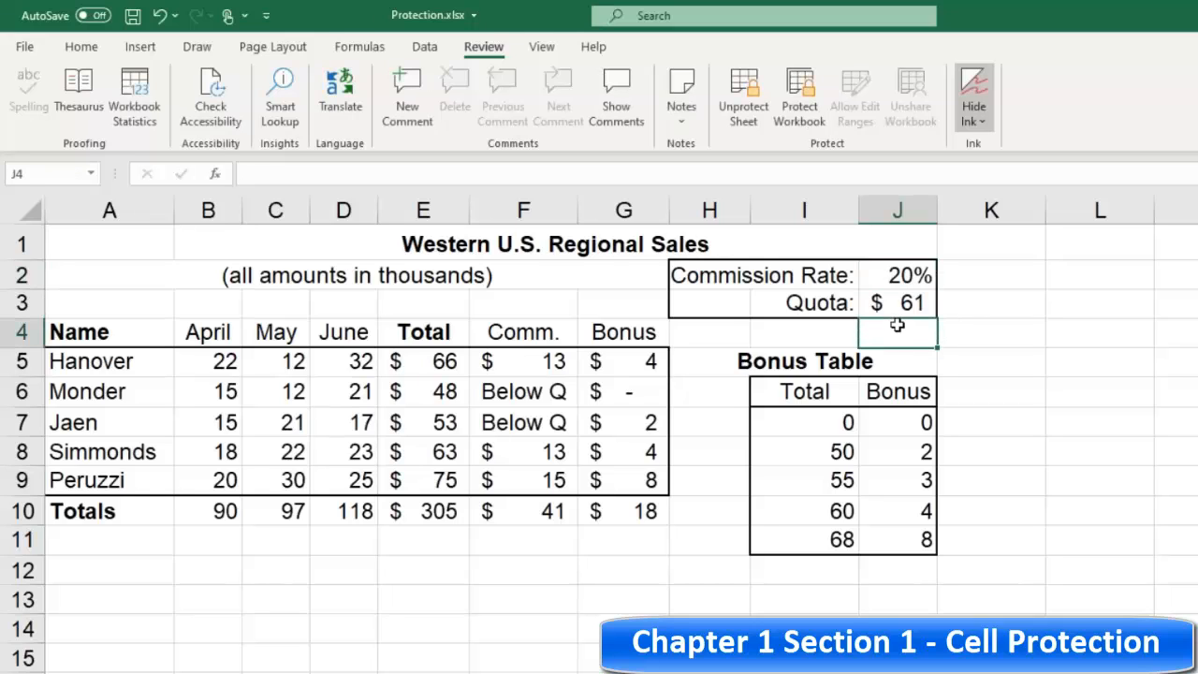
Step: Try to edit the bonus table and enter the Bonus range password when prompted
click(833, 451)
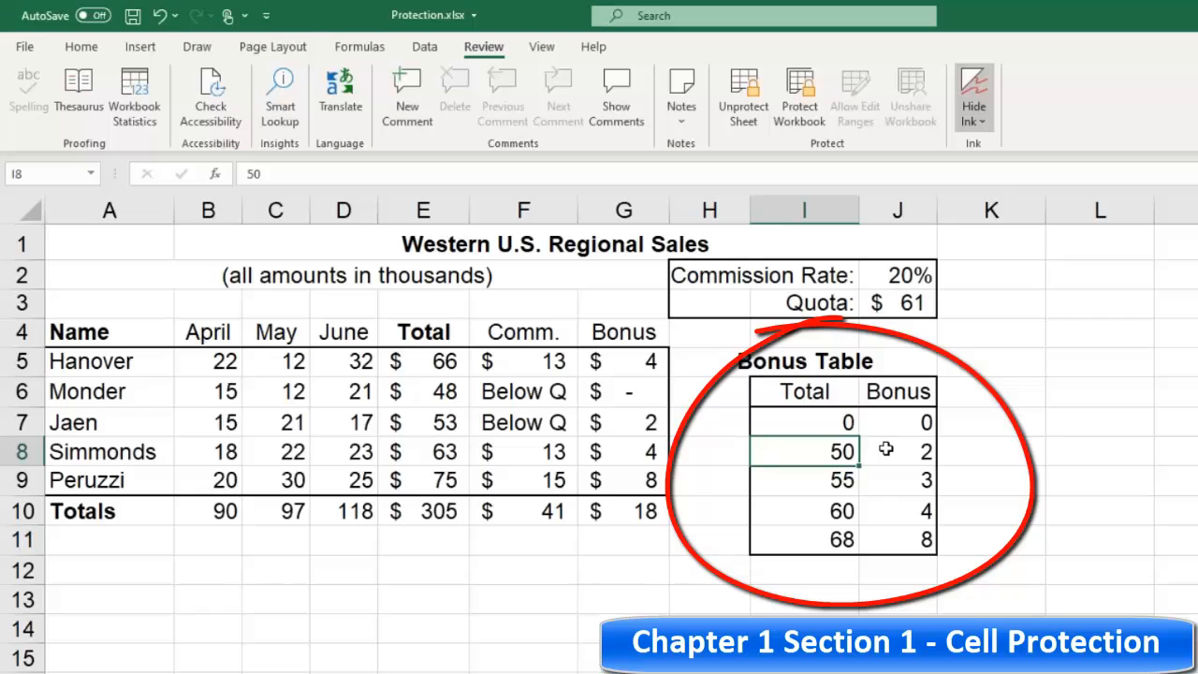
key(5)
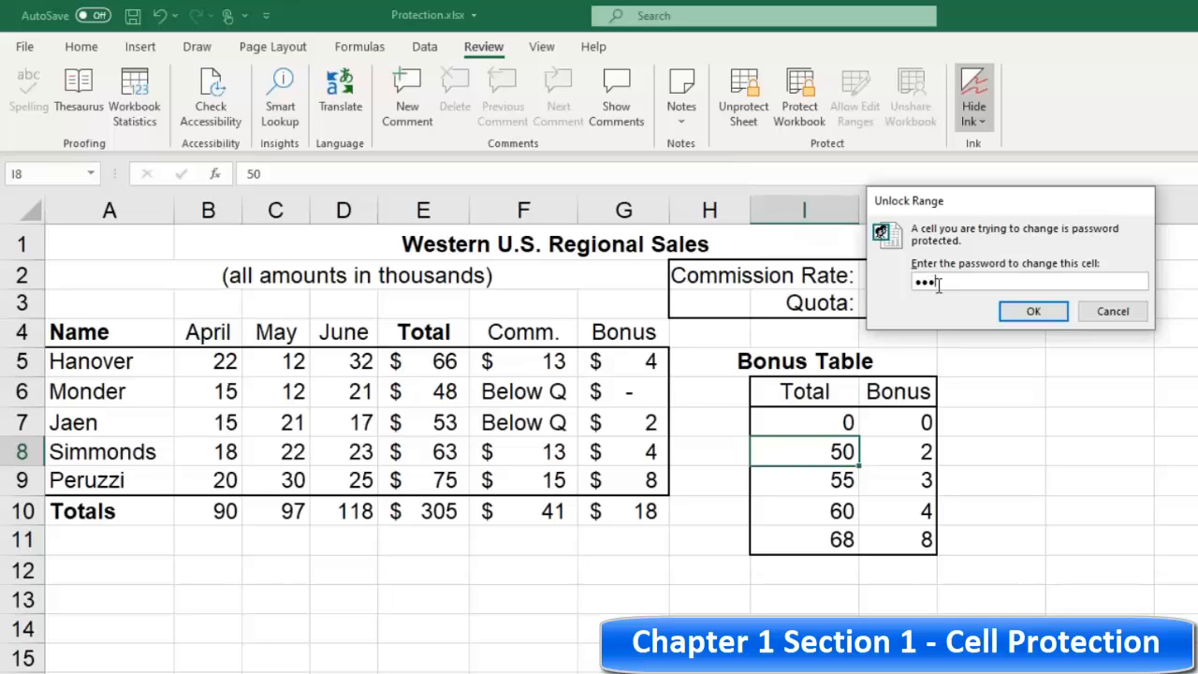
click(1034, 314)
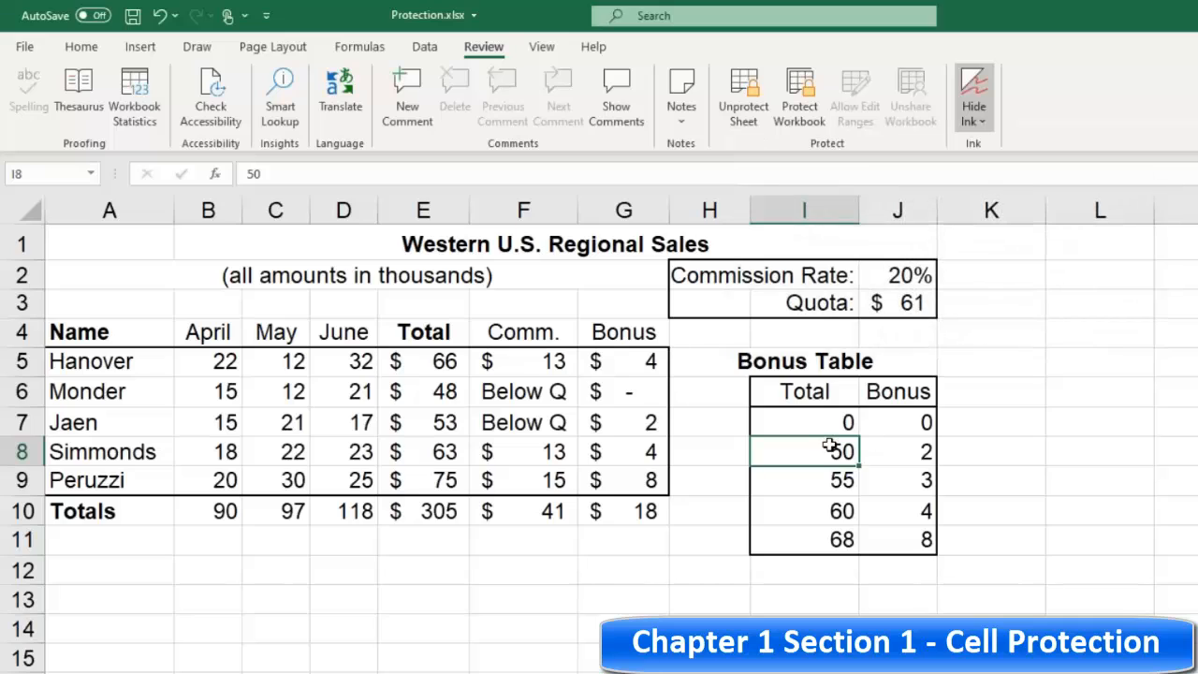
Step: Set the first bonus threshold in I7 to 1
click(823, 416)
text(1)
key(Return)
click(900, 429)
click(820, 432)
click(818, 447)
click(851, 422)
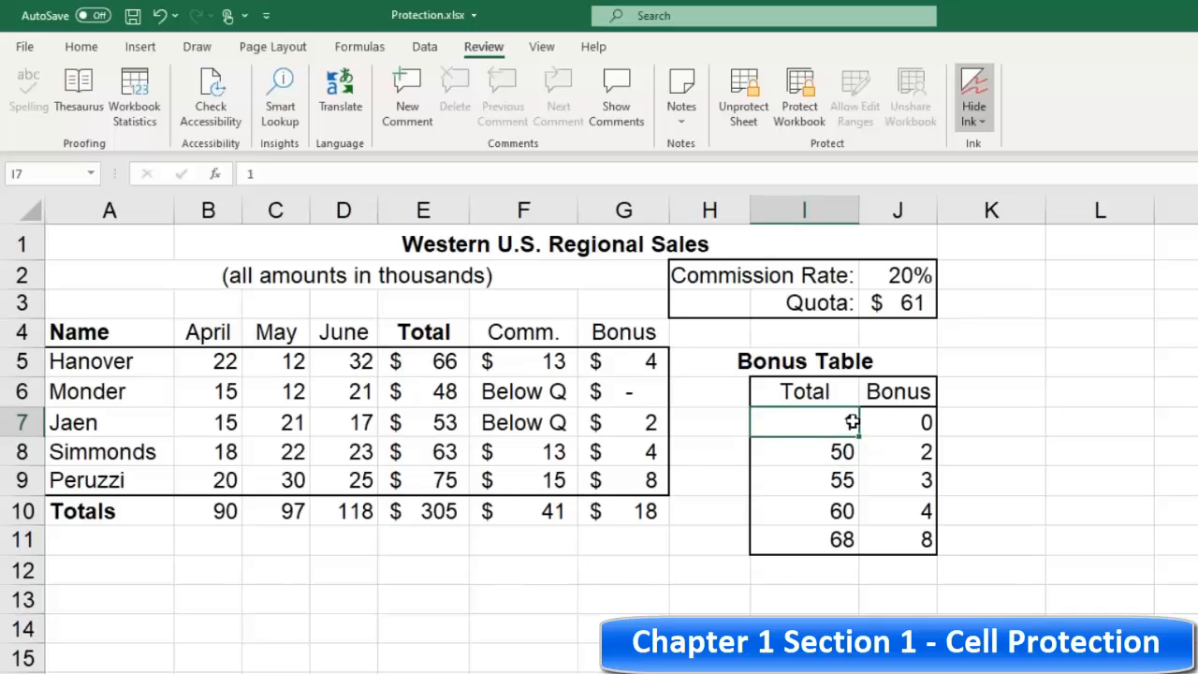
Step: Unprotect the worksheet
click(794, 472)
click(356, 371)
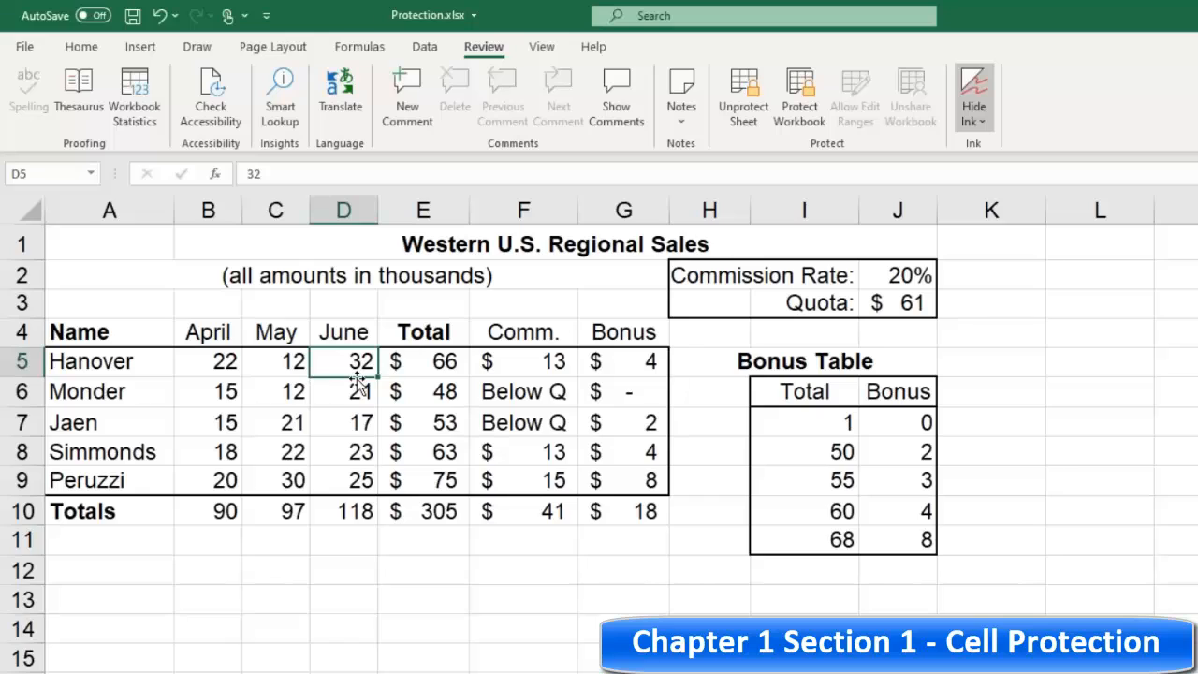
key(Right)
key(Right)
click(417, 364)
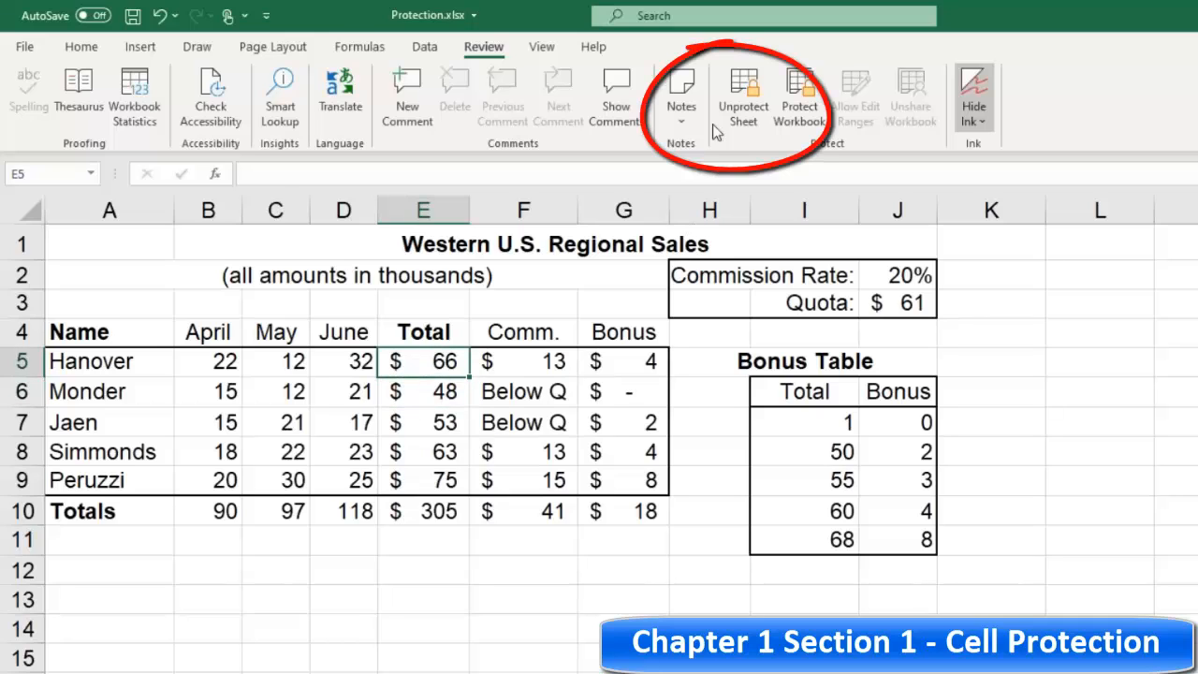
click(739, 98)
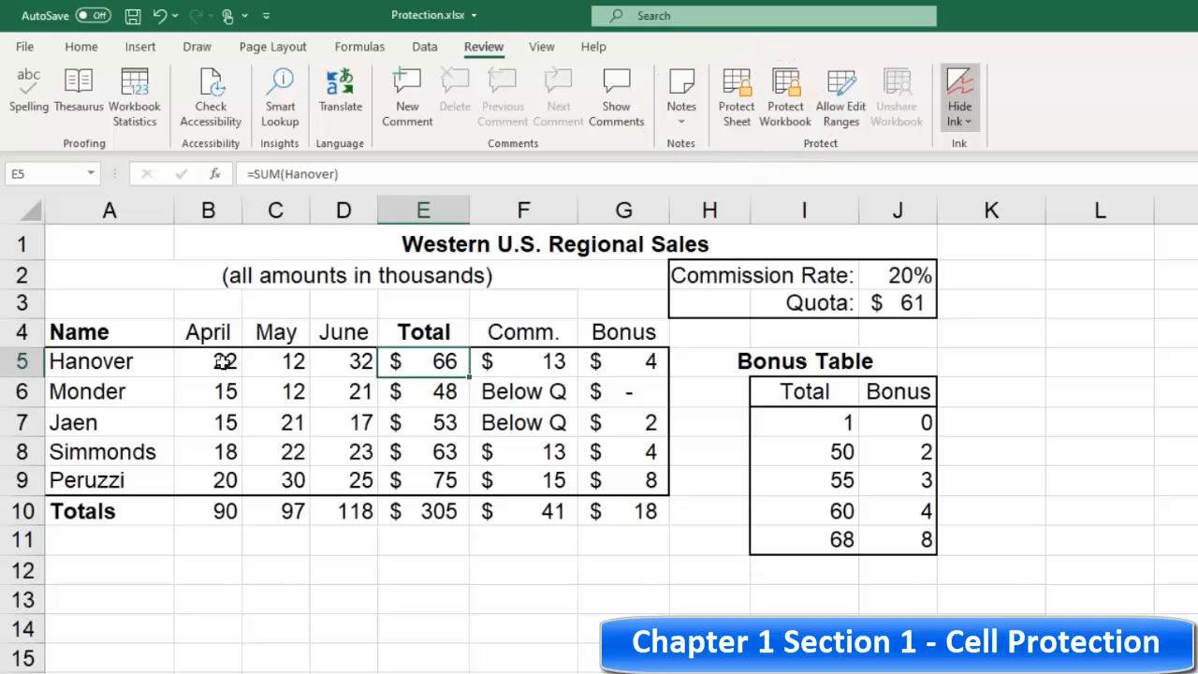
Step: Protect the worksheet again with the default permissions and no password
click(221, 363)
click(324, 354)
click(445, 356)
click(281, 355)
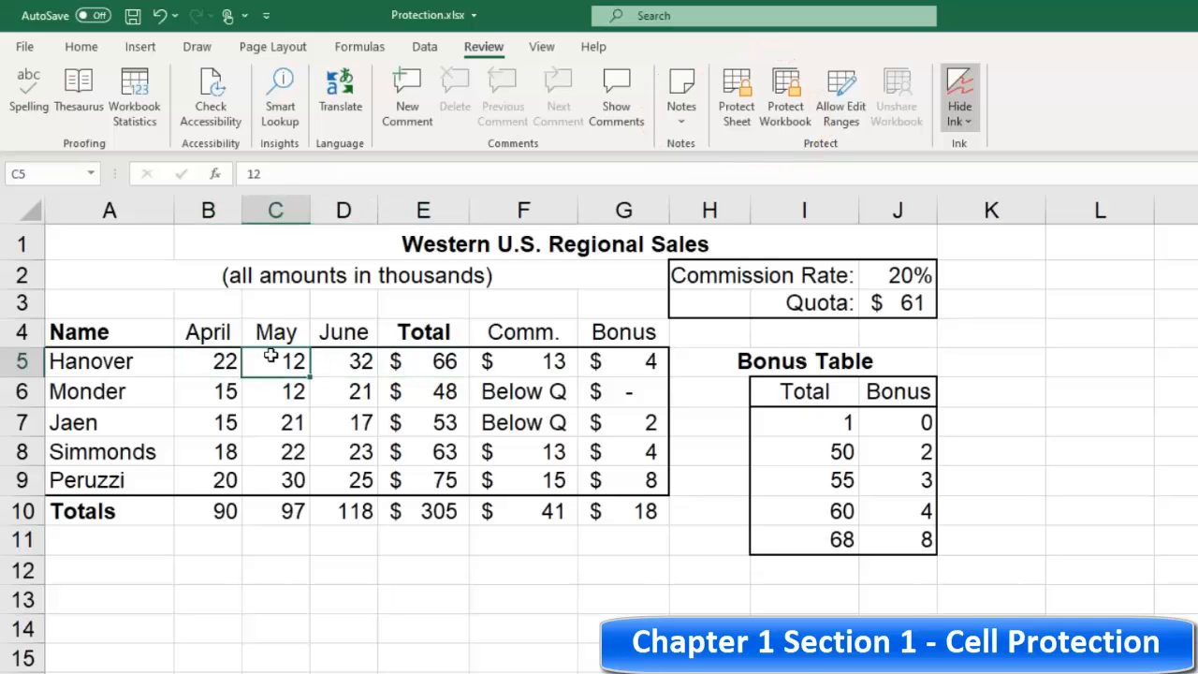
click(221, 360)
click(360, 360)
click(403, 361)
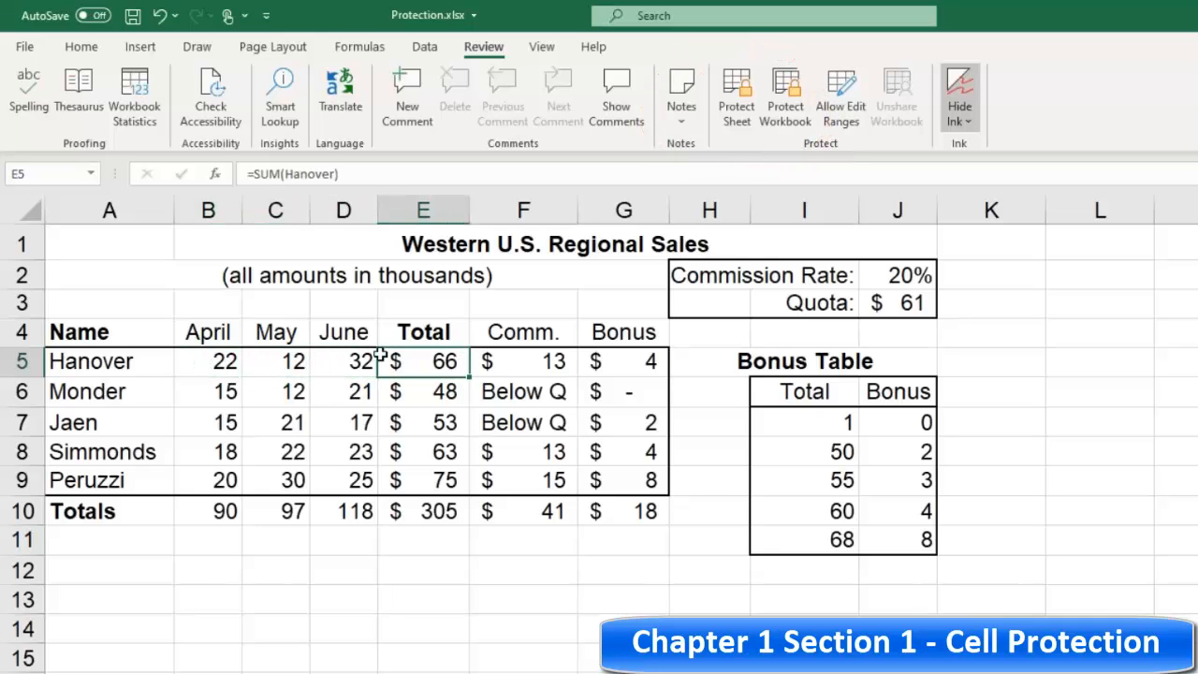
click(737, 110)
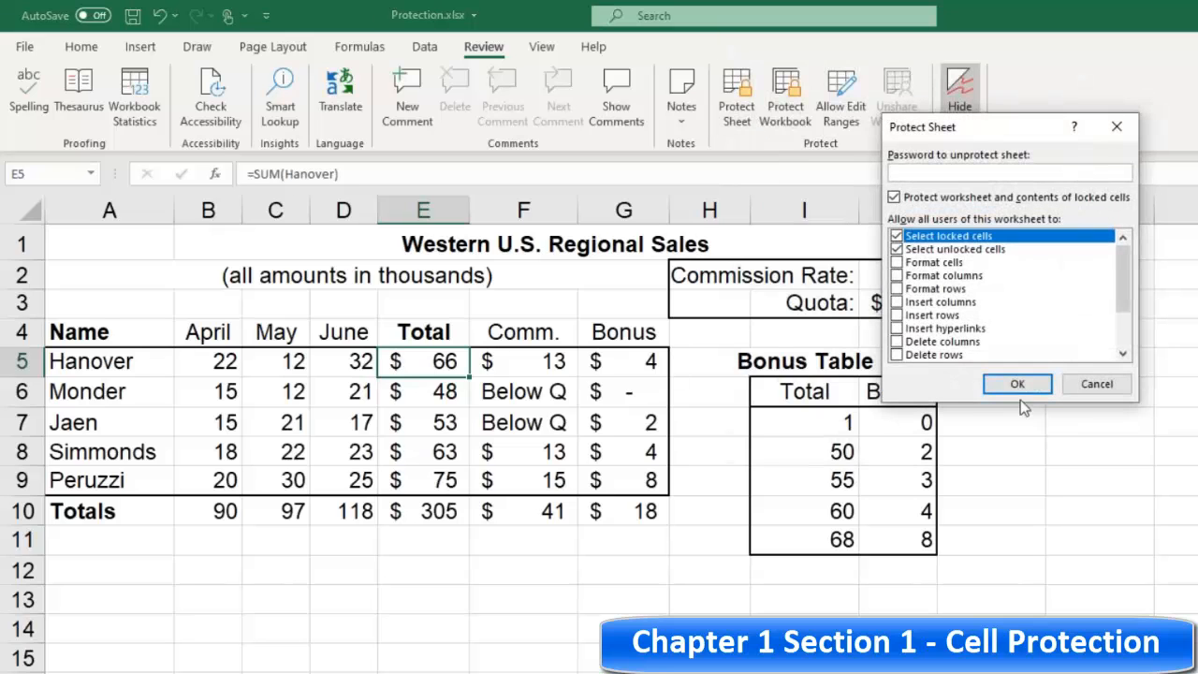
click(1020, 383)
Step: Select the total cells one by one to check whether their formulas are shown
click(347, 416)
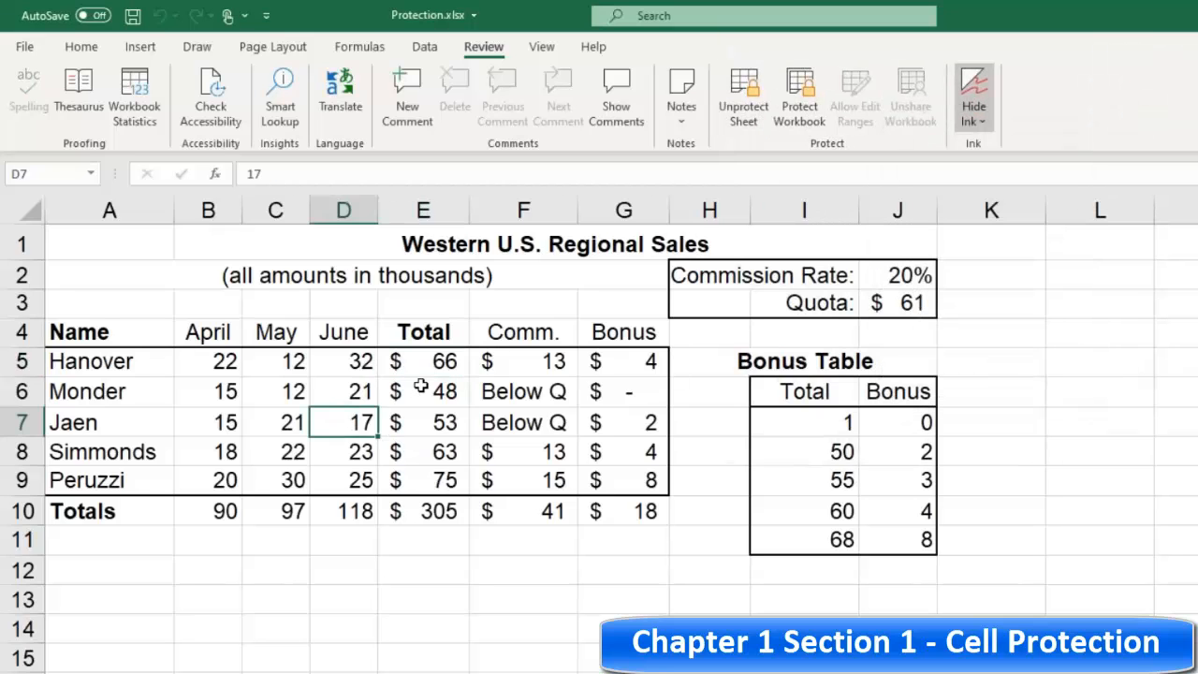
click(416, 384)
click(435, 366)
click(433, 382)
click(234, 363)
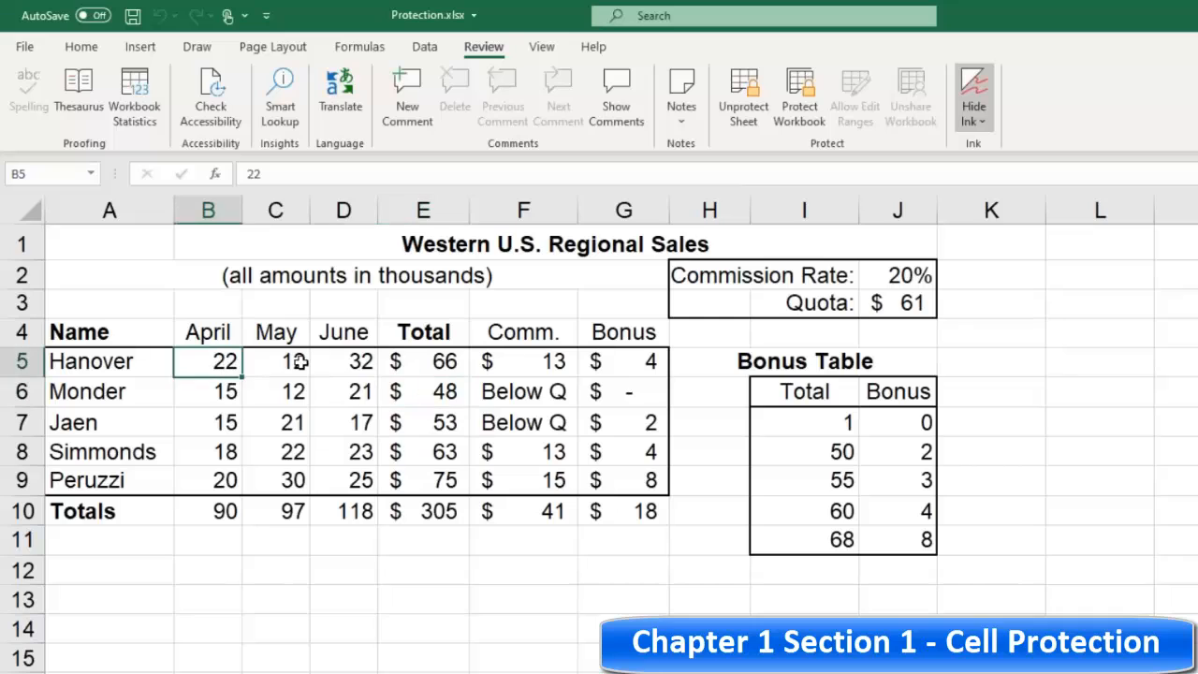
click(449, 367)
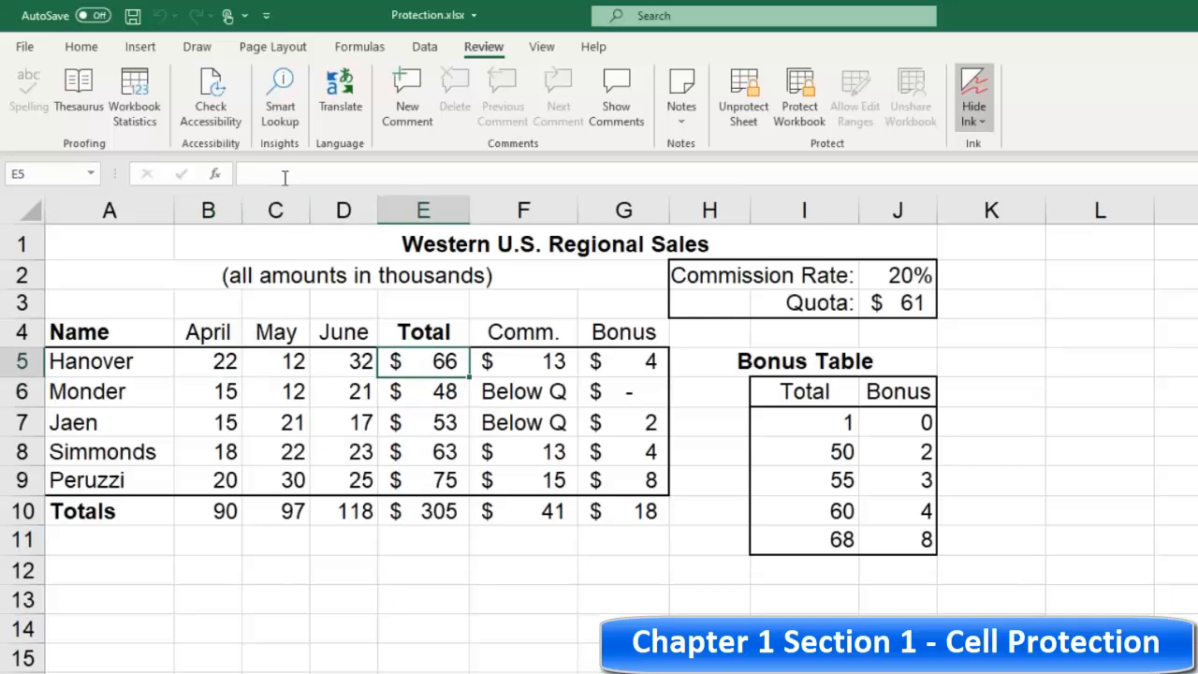
click(515, 390)
click(438, 389)
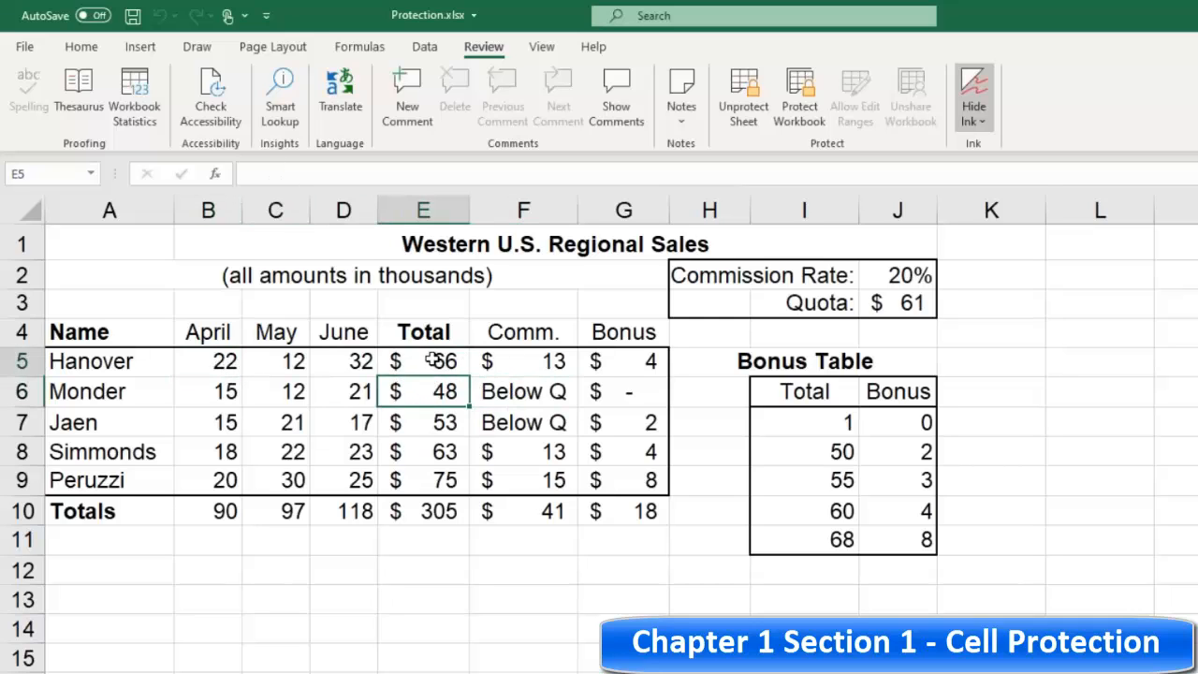
click(442, 360)
click(446, 383)
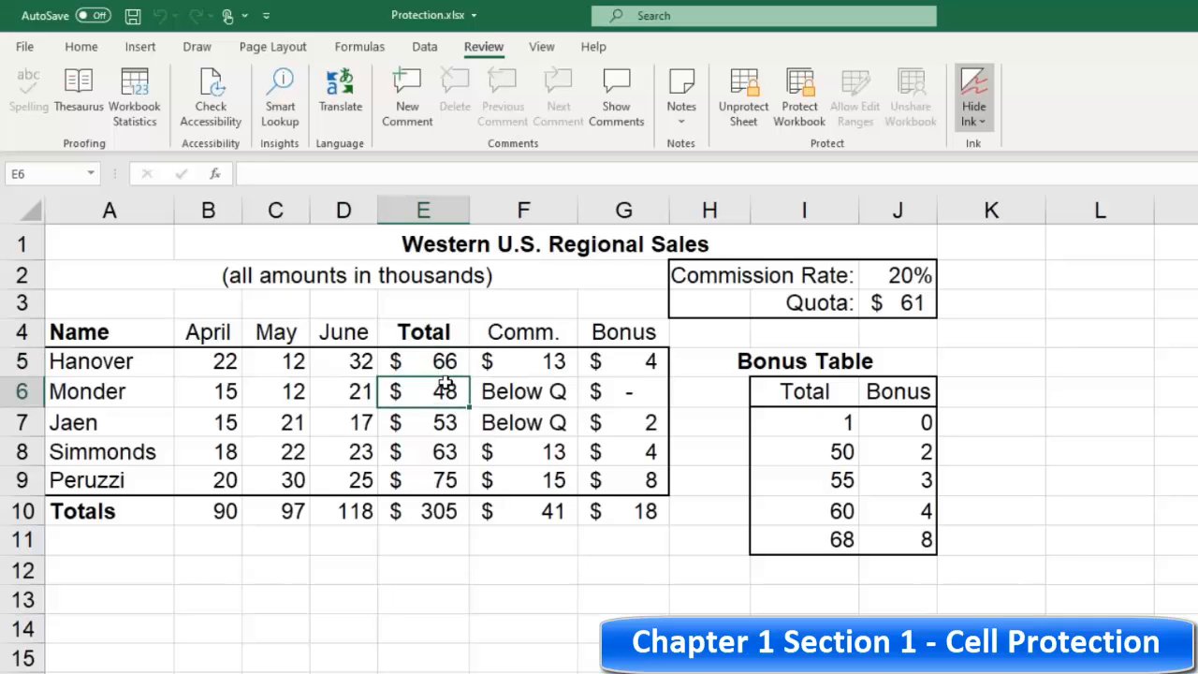
click(442, 357)
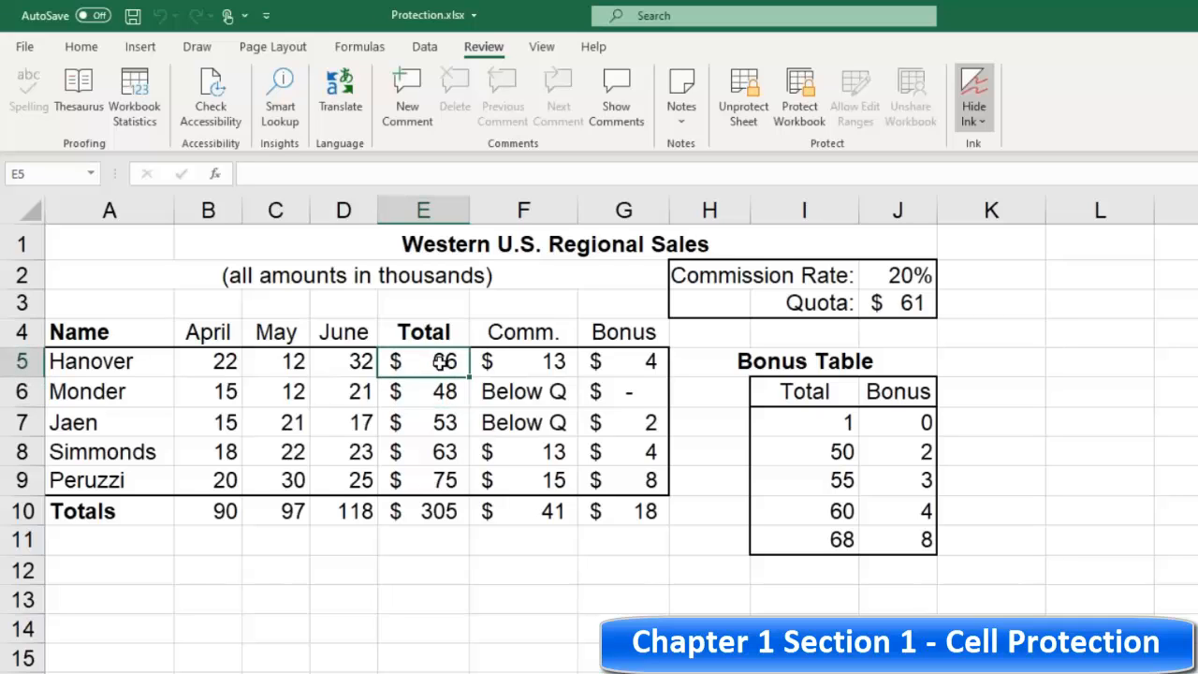
click(438, 391)
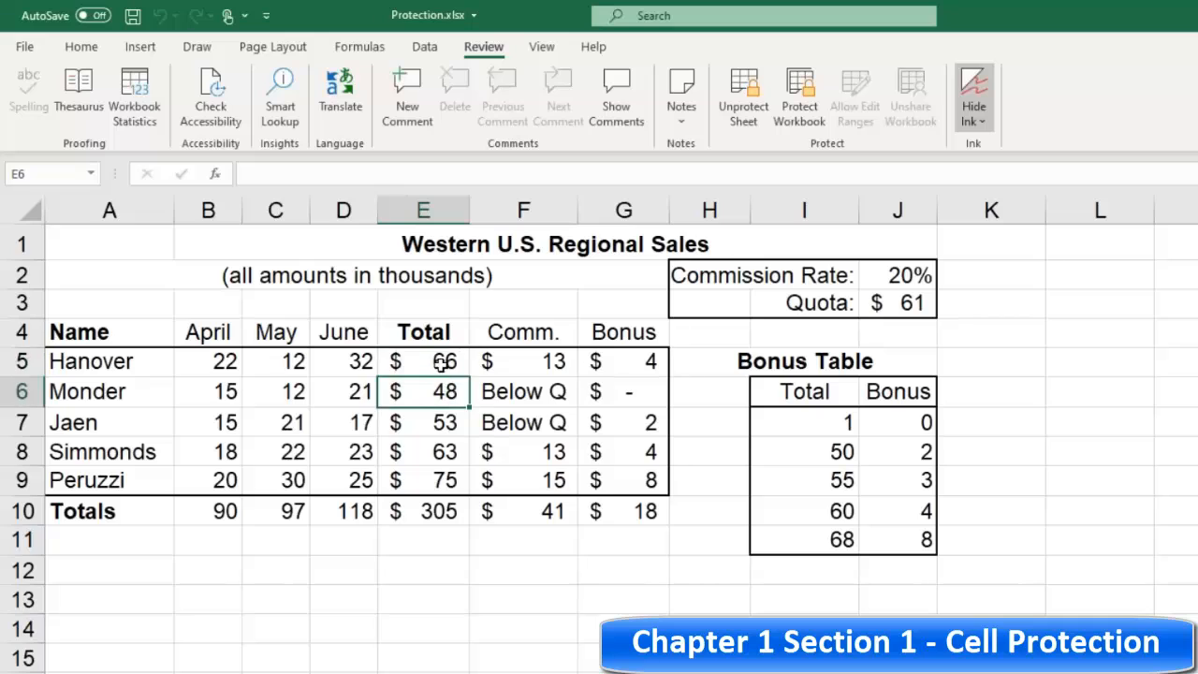
click(446, 365)
click(444, 391)
click(446, 426)
click(442, 454)
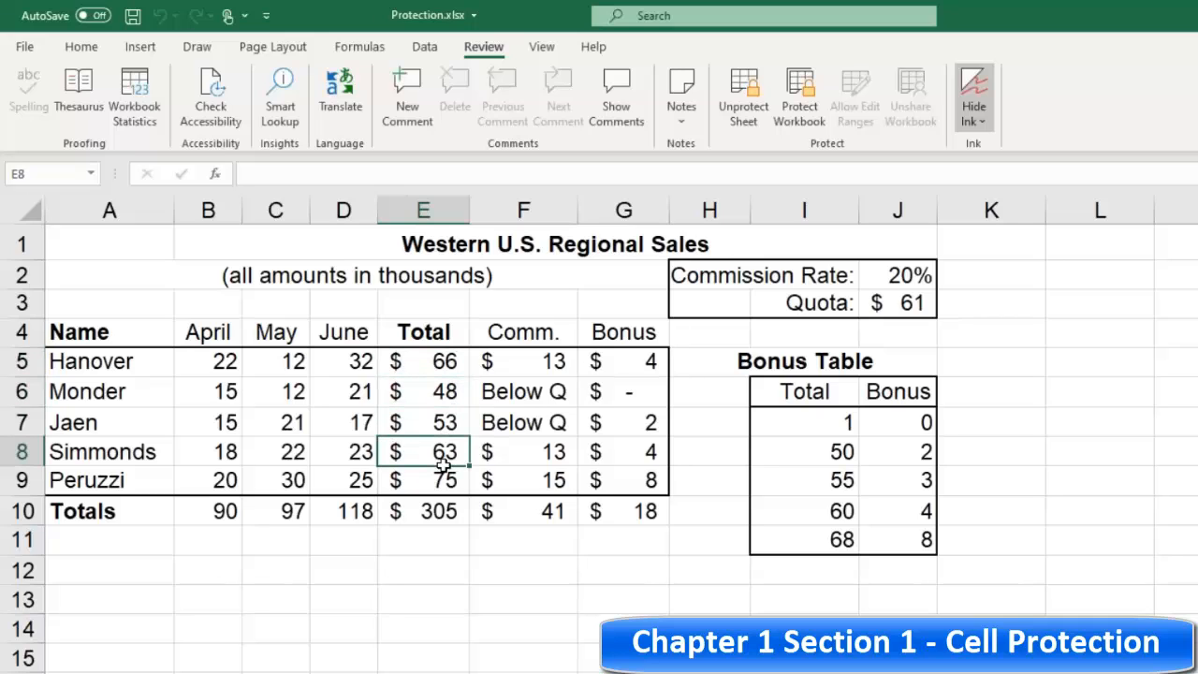
click(429, 367)
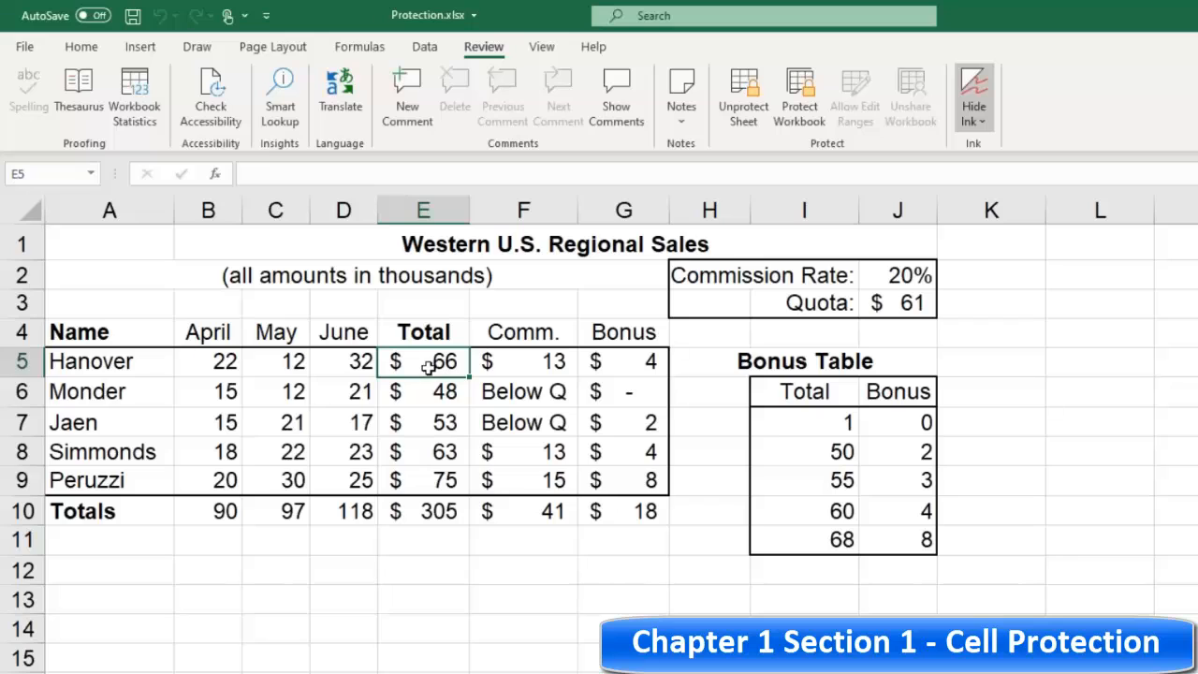
click(444, 390)
click(439, 362)
click(442, 390)
click(441, 362)
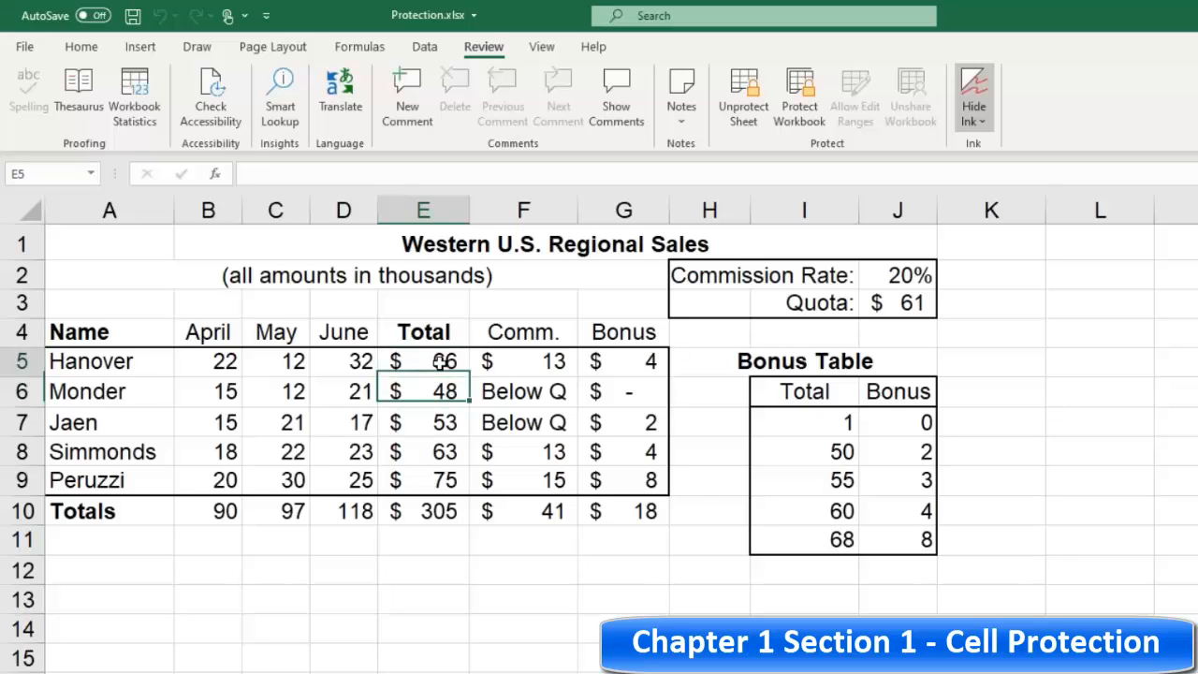
click(440, 389)
click(441, 362)
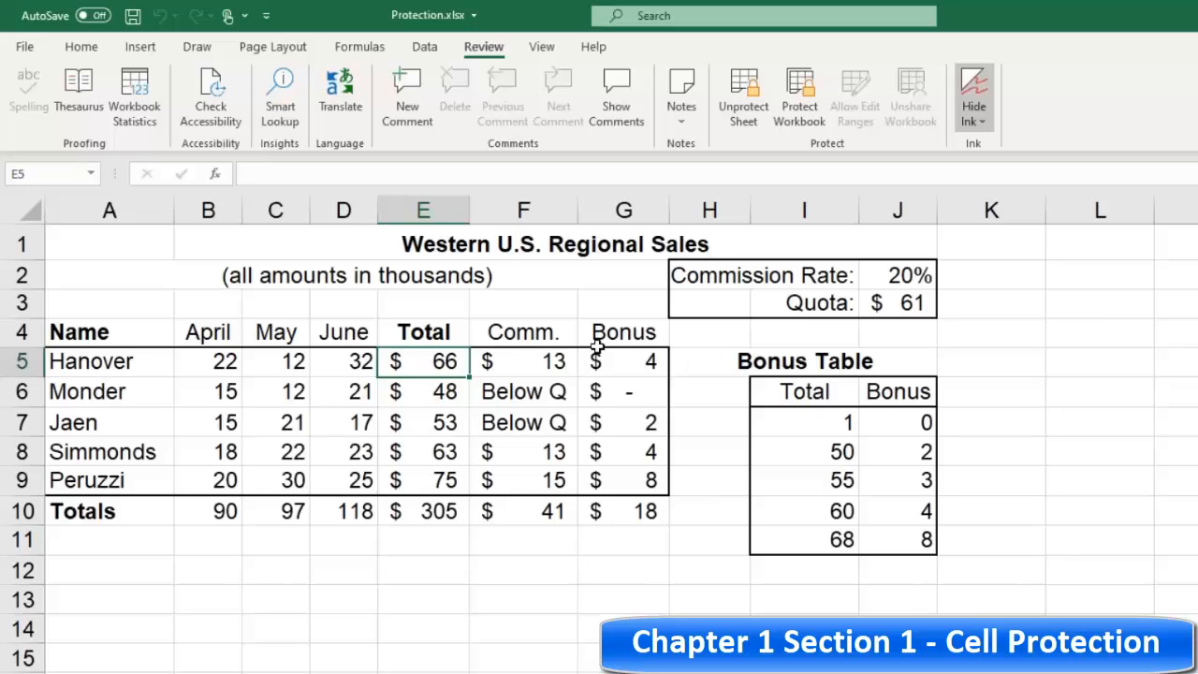
Step: Unprotect and reprotect the worksheet, turning off selection of locked cells so only unlocked cells can be selected
click(742, 106)
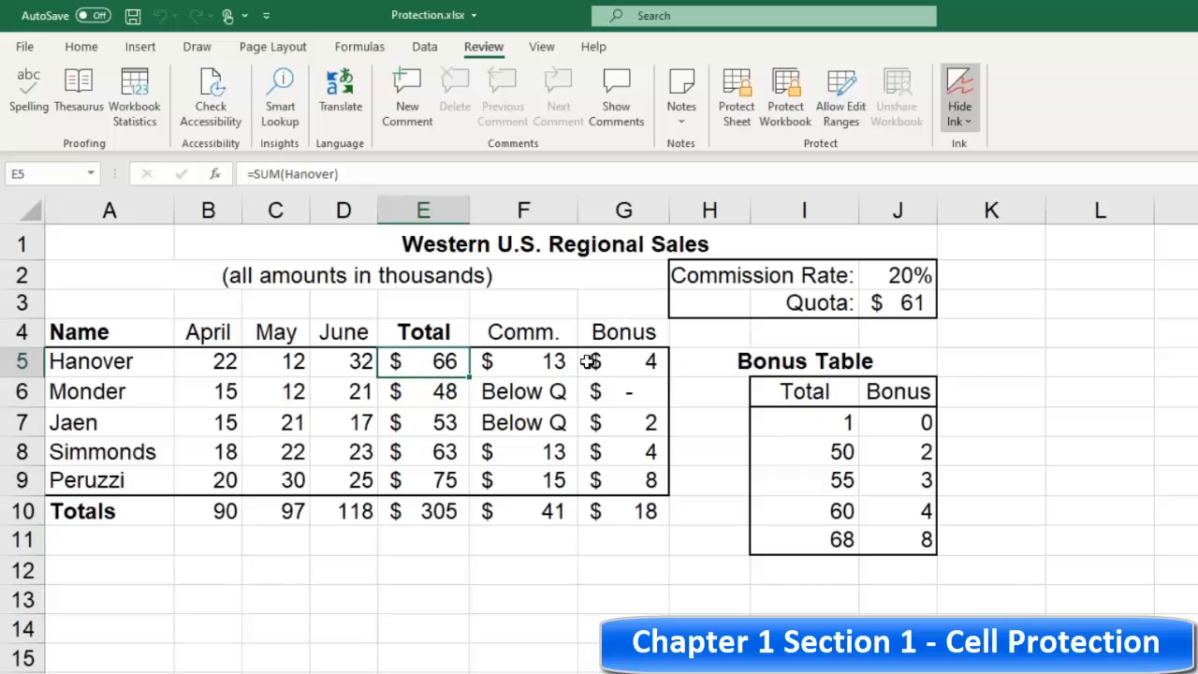
click(736, 108)
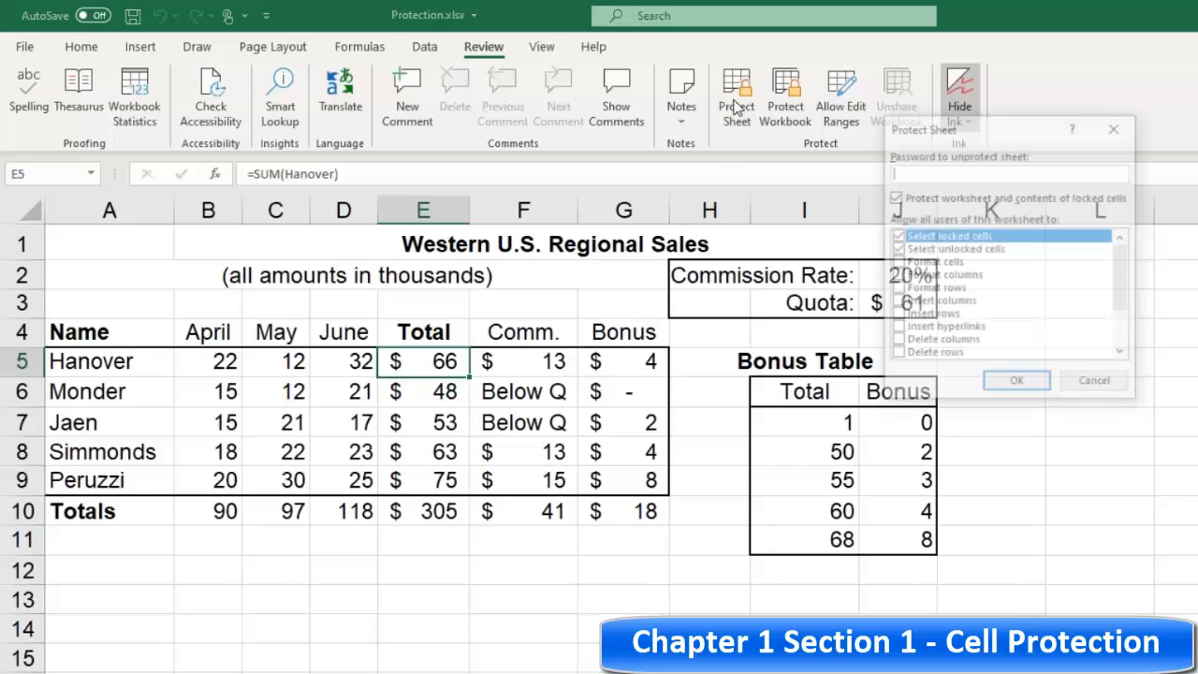
drag(992, 131, 885, 225)
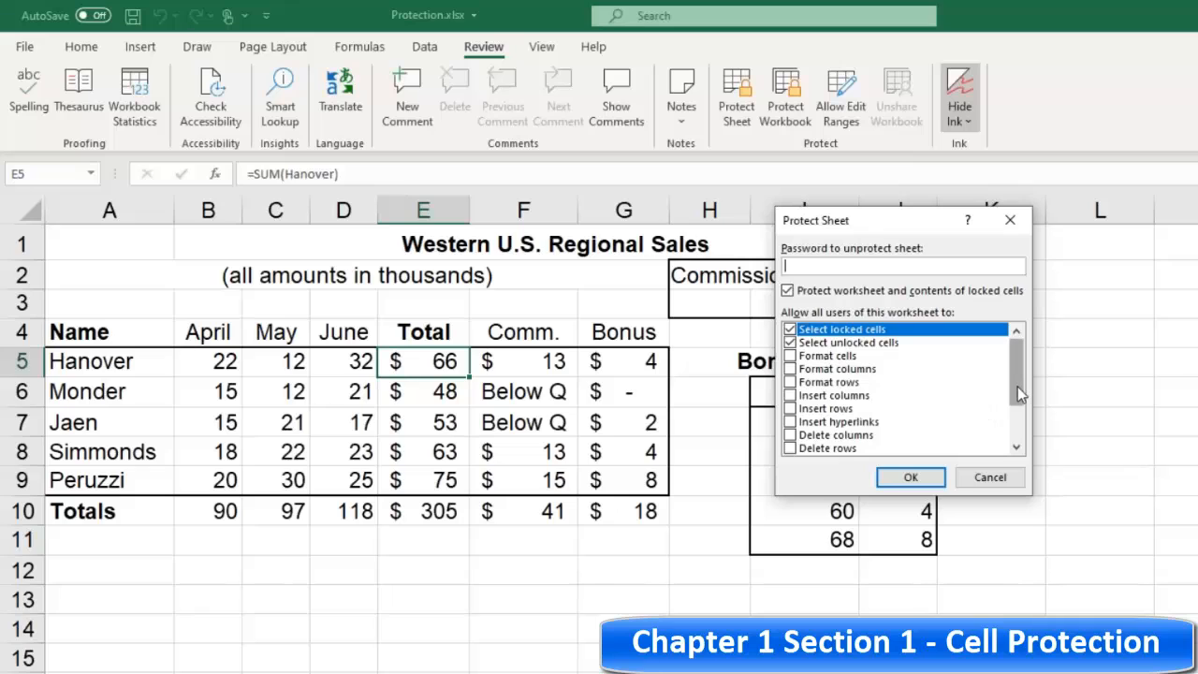
mouse_move(1022, 397)
mouse_down()
mouse_move(1021, 438)
mouse_move(1016, 383)
mouse_up()
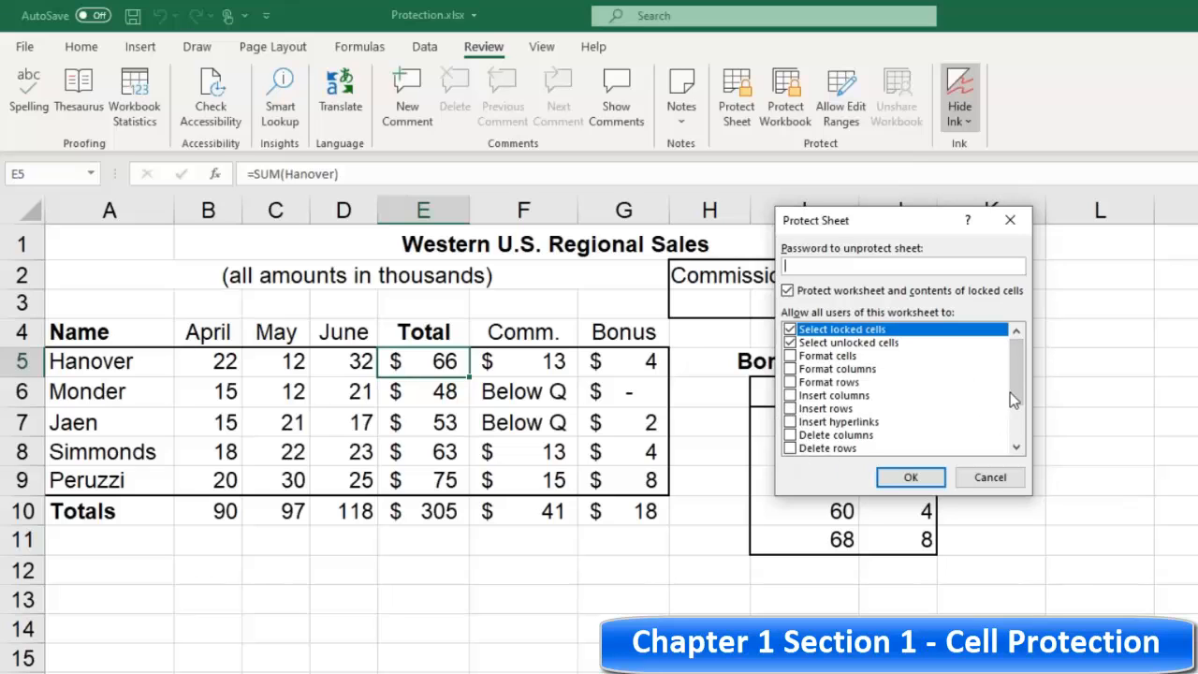
drag(1013, 399, 1022, 358)
click(790, 330)
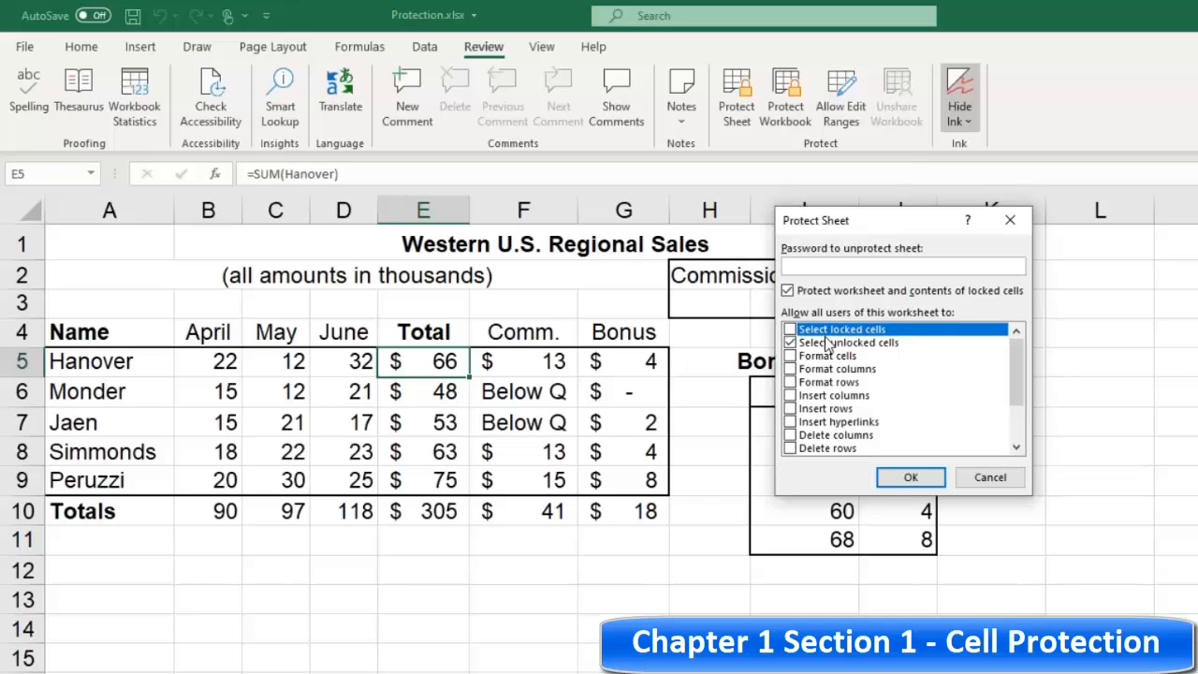
click(910, 477)
Step: Select various sales and total cells to test which ones can be selected on the protected sheet
click(218, 390)
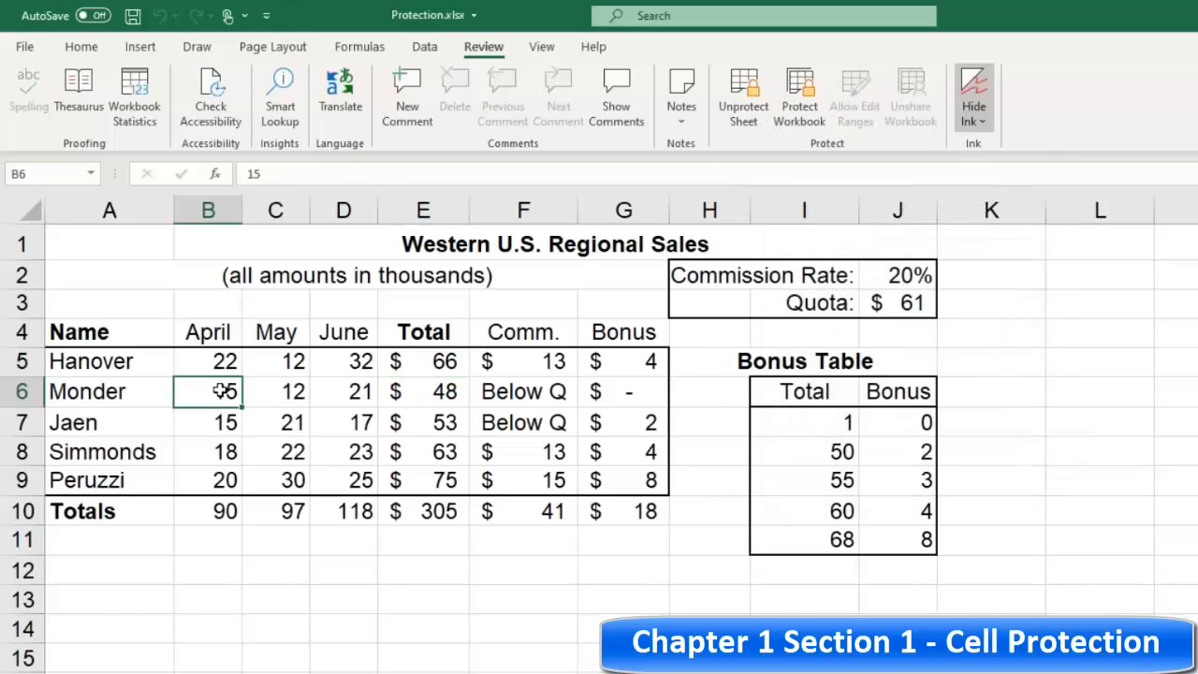
click(215, 362)
click(270, 374)
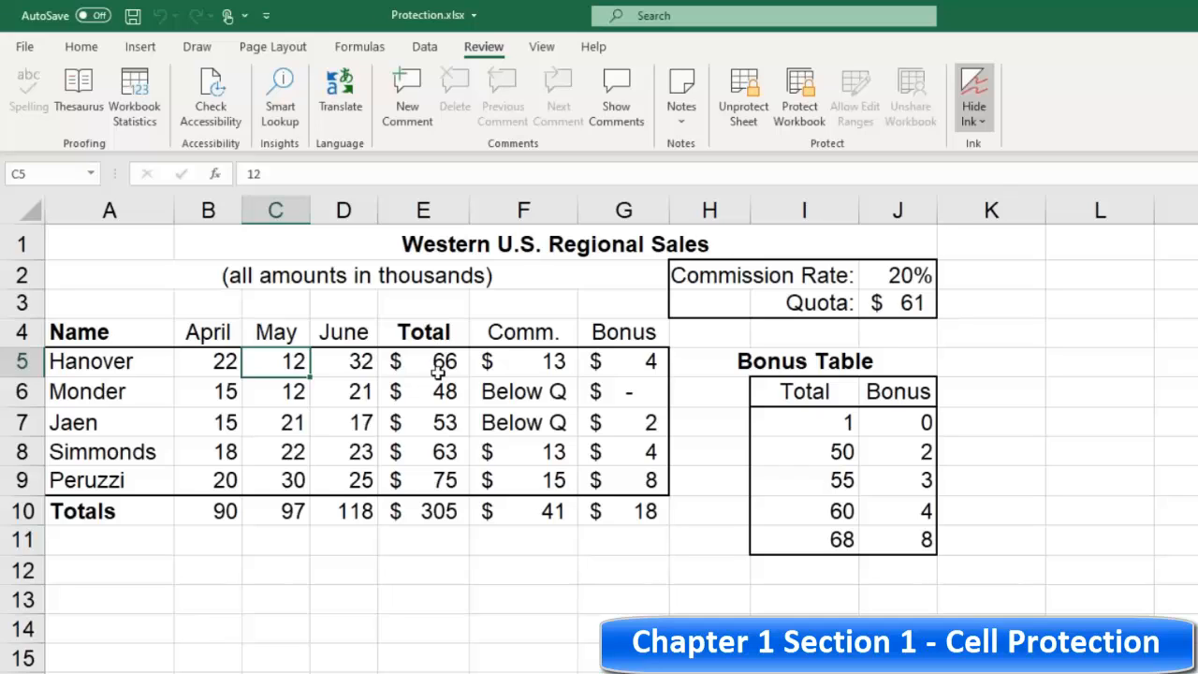
click(343, 368)
click(297, 358)
click(213, 357)
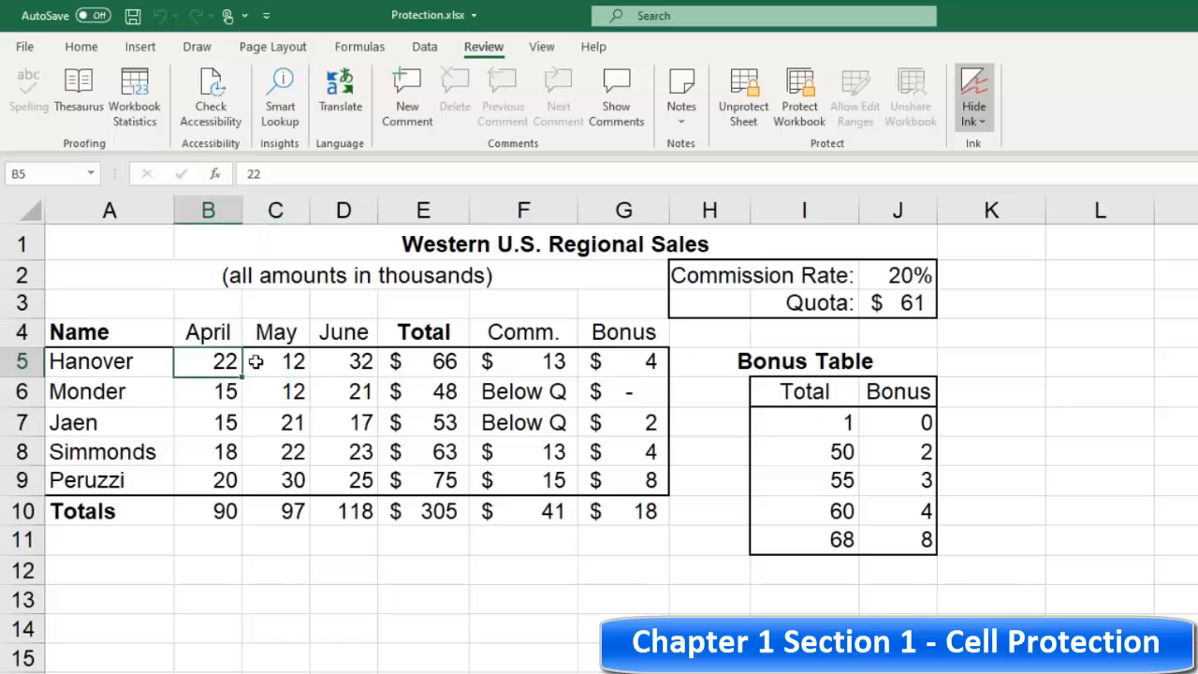
click(281, 359)
click(338, 360)
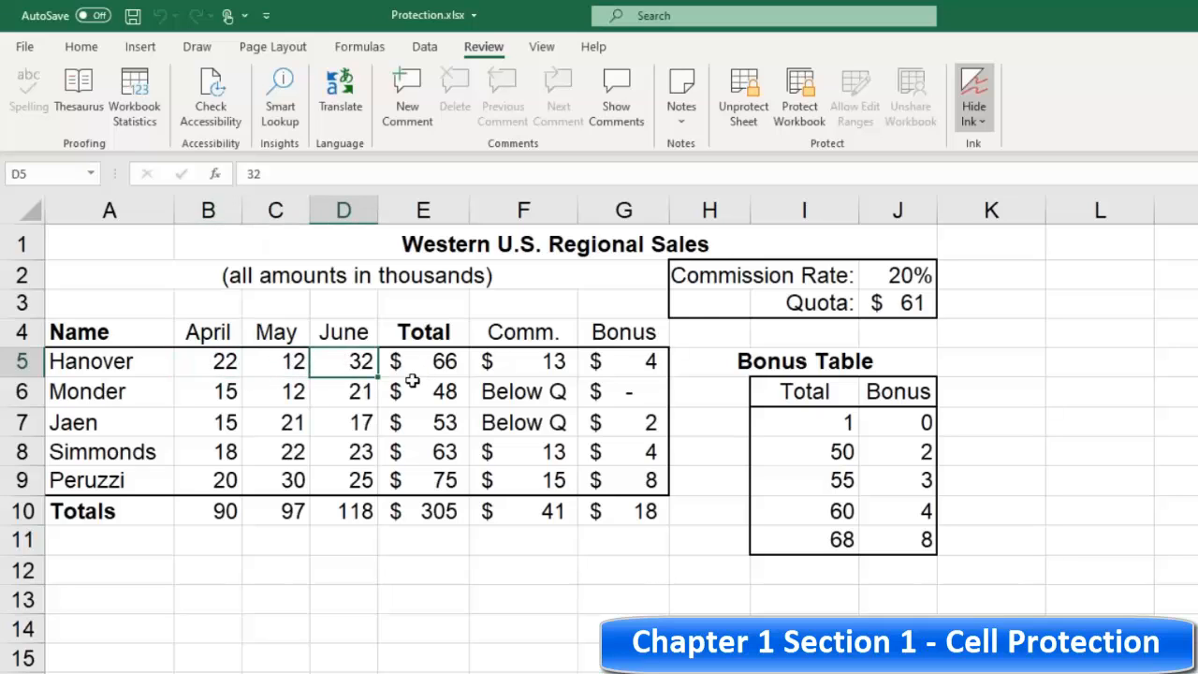
Step: Unprotect the worksheet and unlock the empty range from row 12 across to column L below the sales table
click(743, 98)
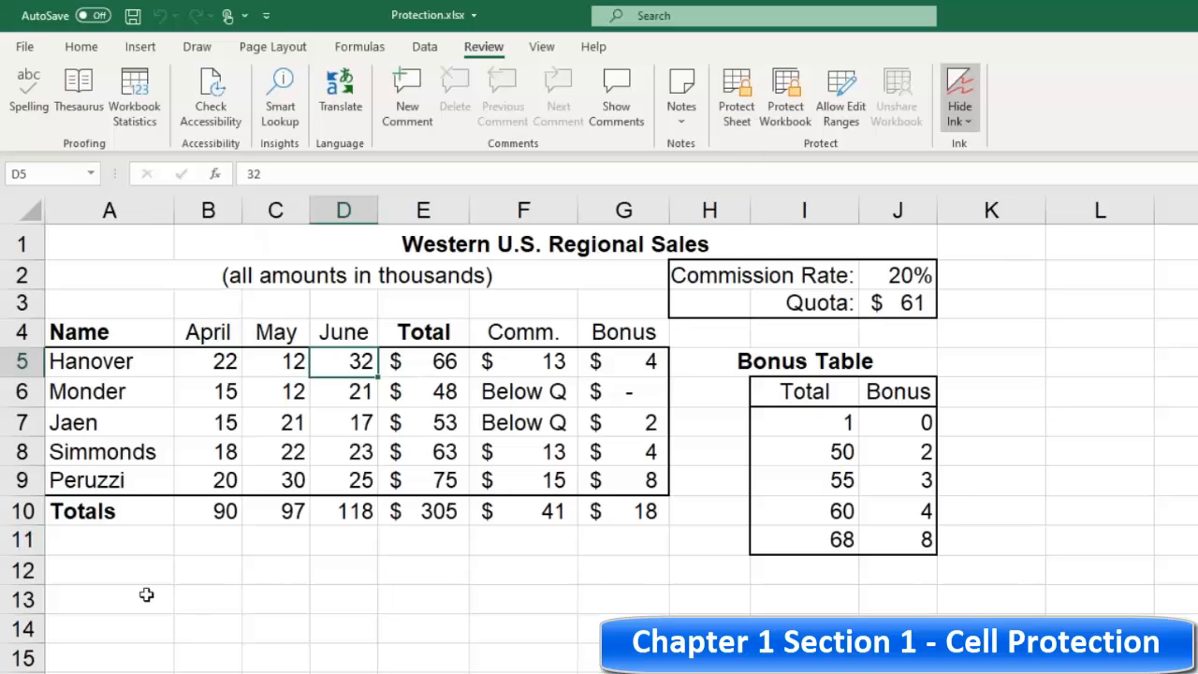
click(84, 564)
mouse_move(83, 564)
mouse_down()
mouse_move(535, 575)
mouse_move(655, 600)
mouse_move(721, 673)
mouse_move(1099, 673)
mouse_up()
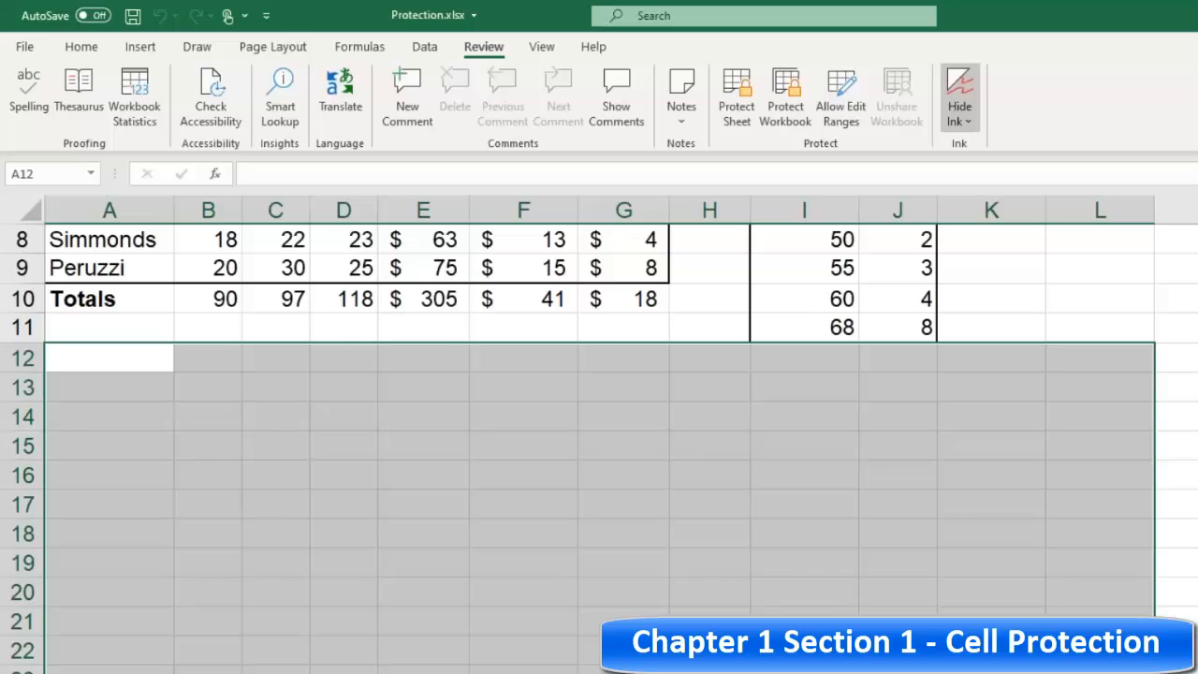
scroll(655, 570, up, 3)
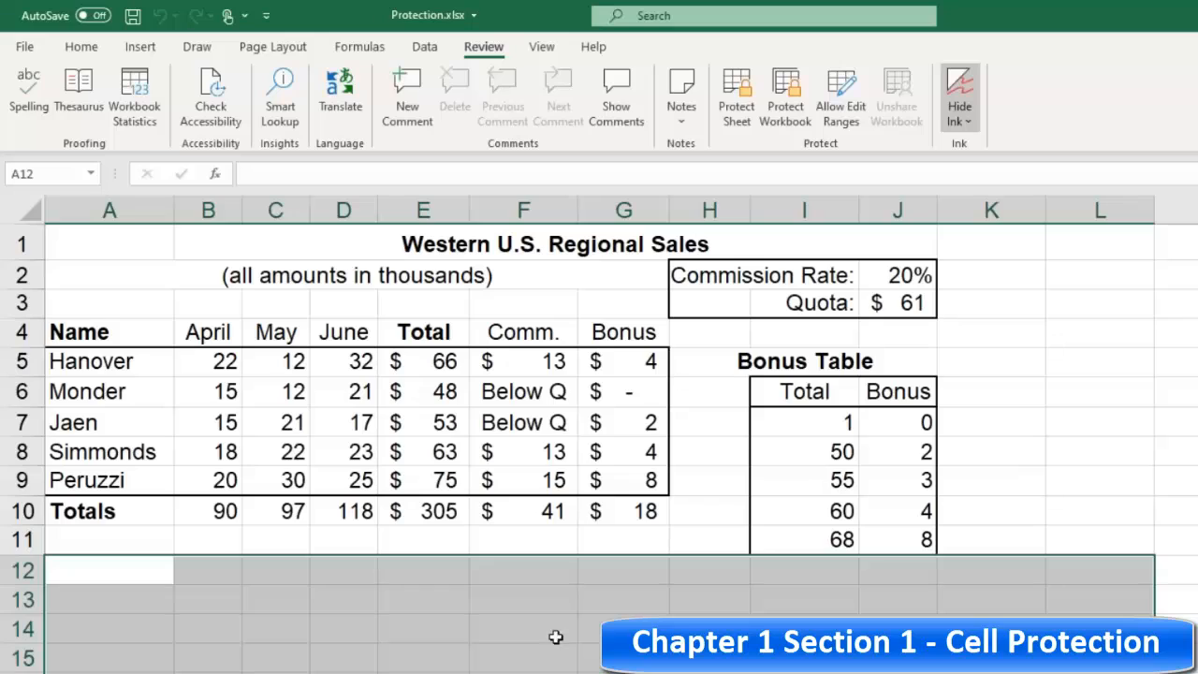
click(264, 603)
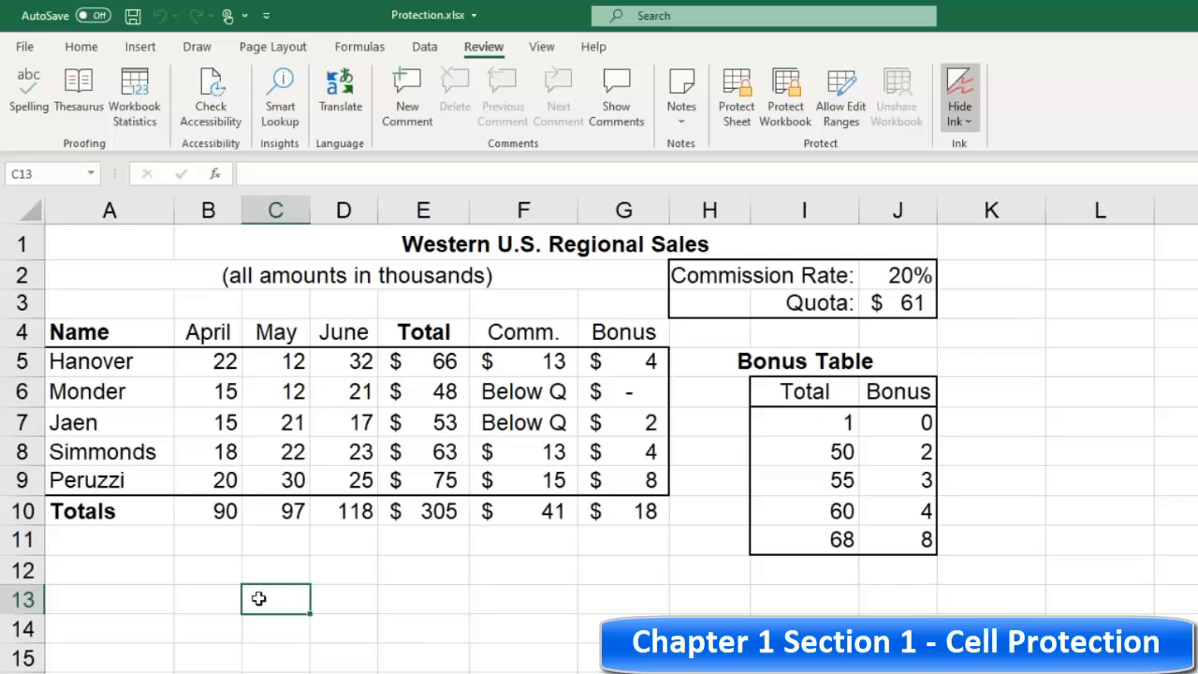
drag(81, 572, 1104, 669)
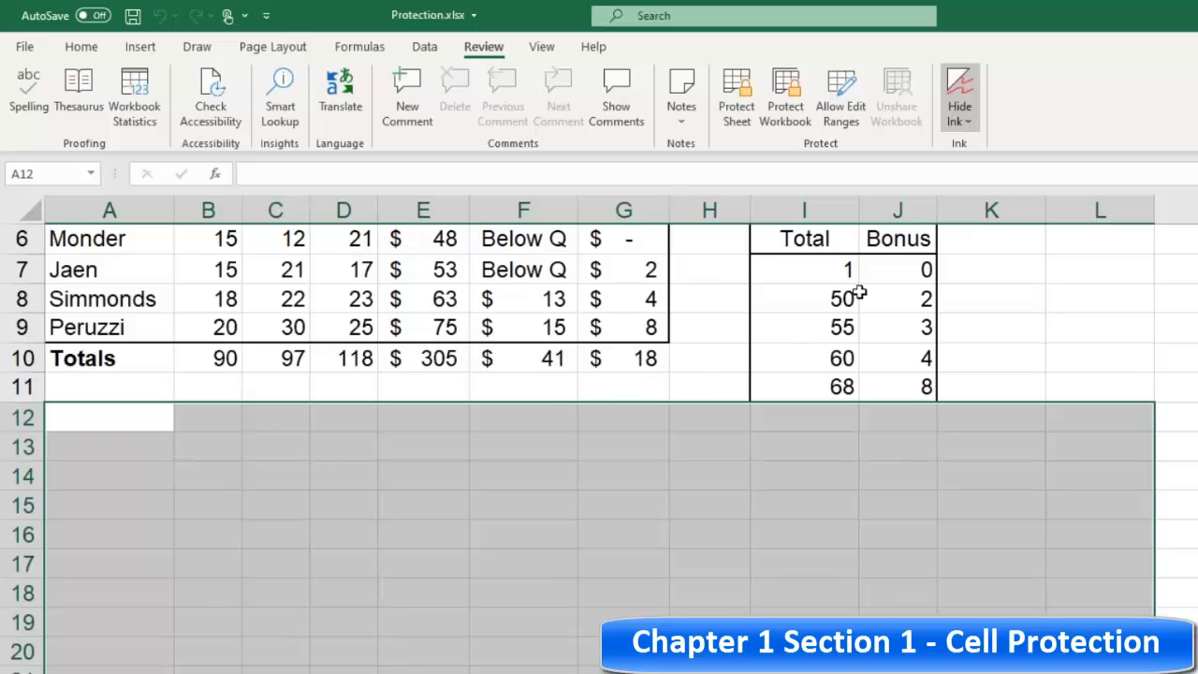
click(81, 47)
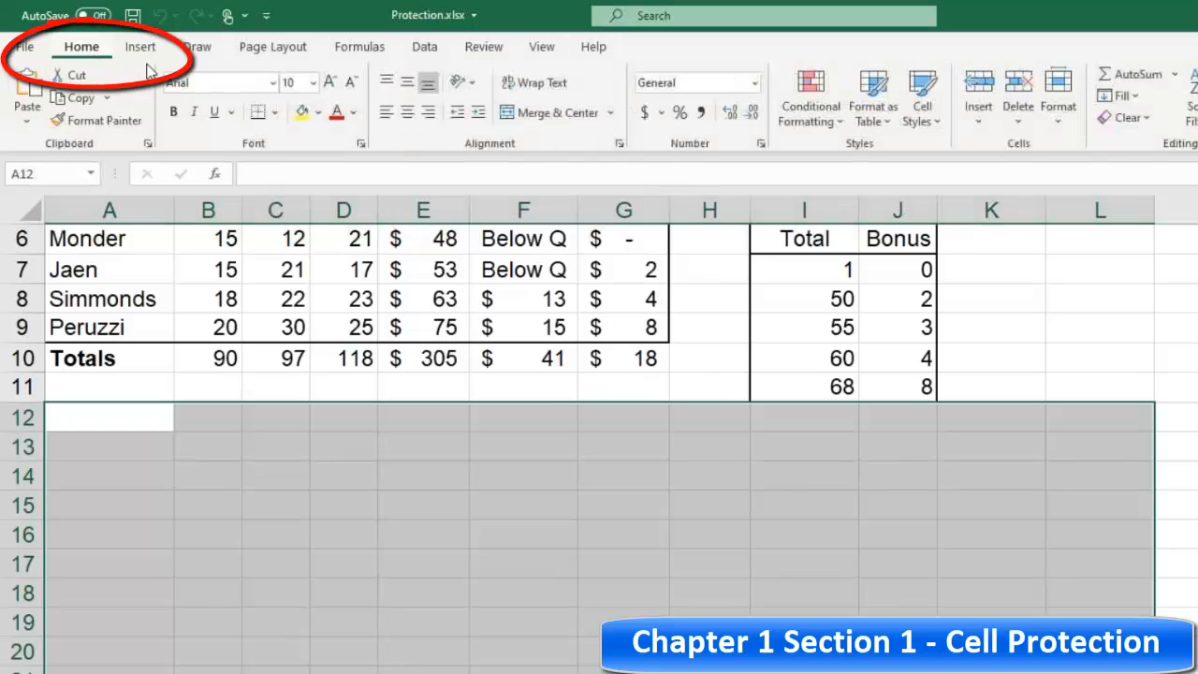
click(1057, 103)
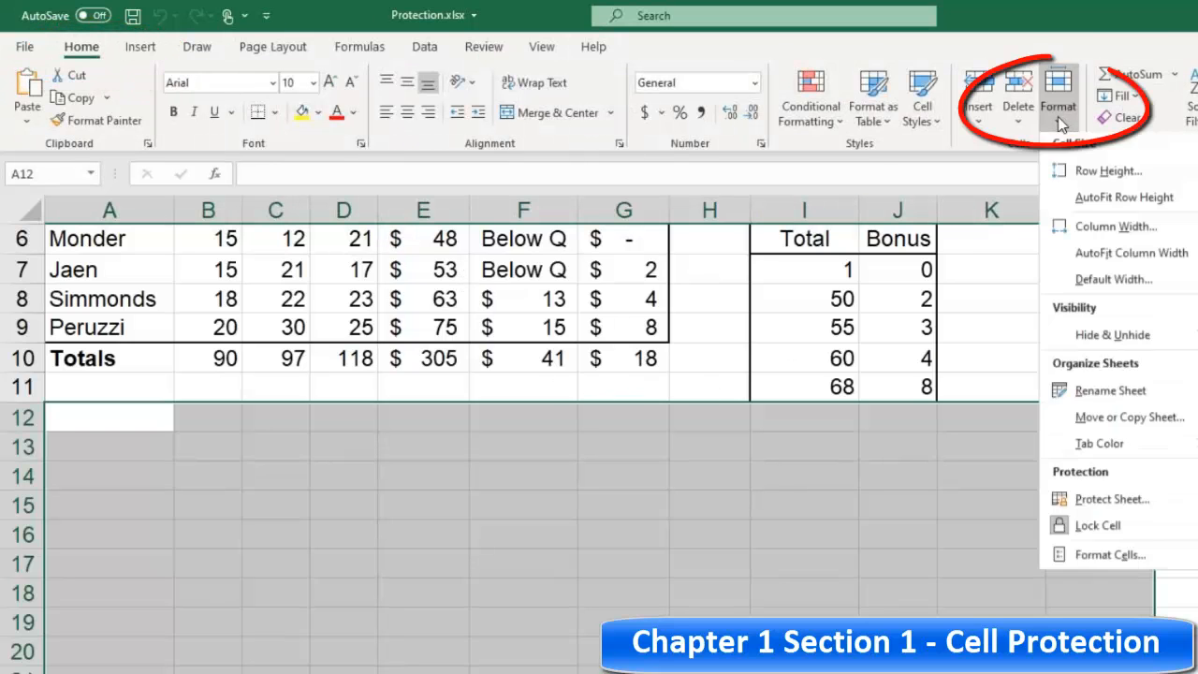
click(1098, 531)
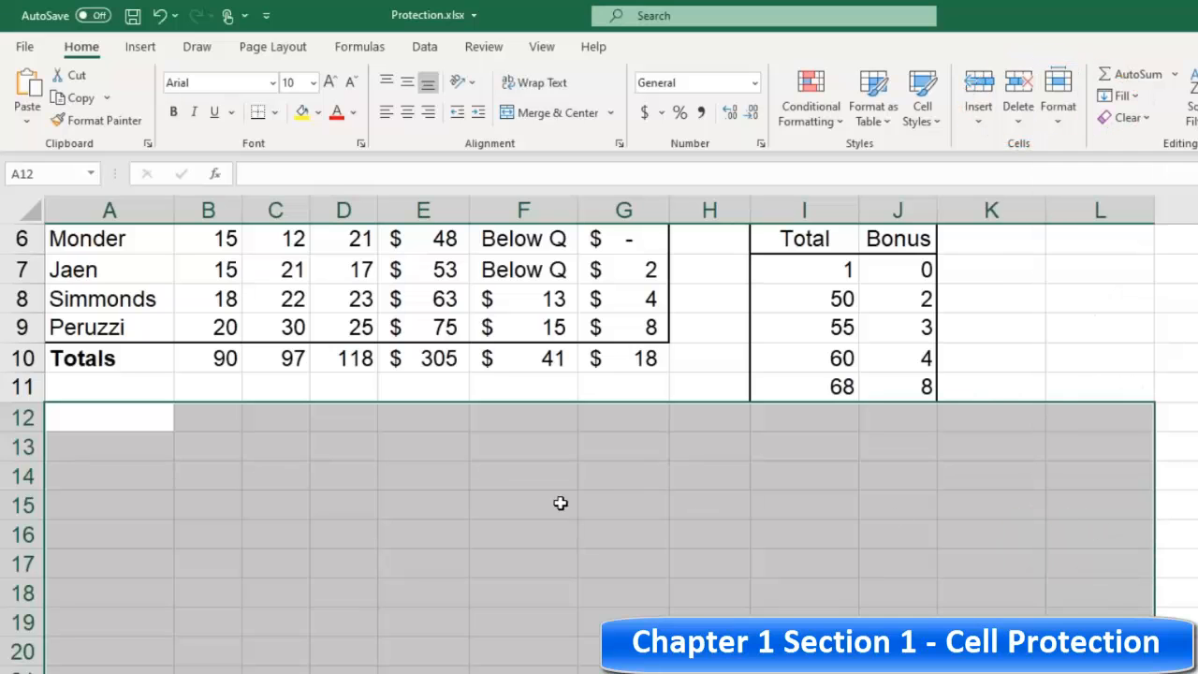
Step: Protect the worksheet again without a password, re-enabling selection of locked cells
scroll(588, 505, up, 2)
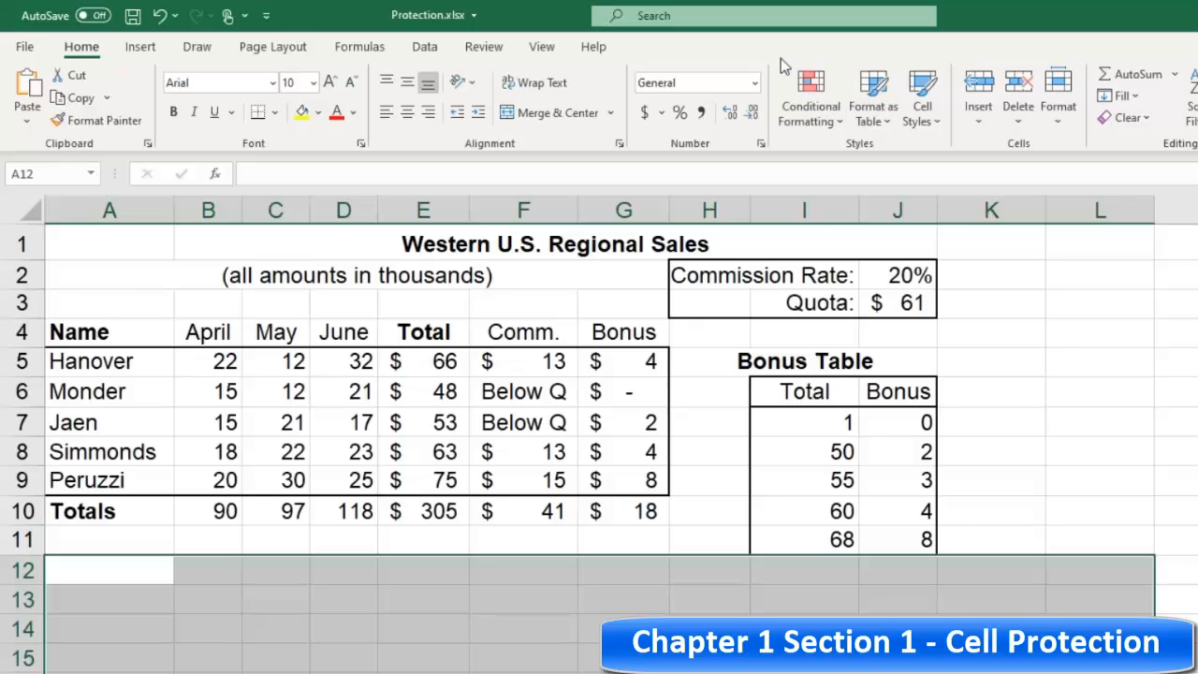
click(487, 46)
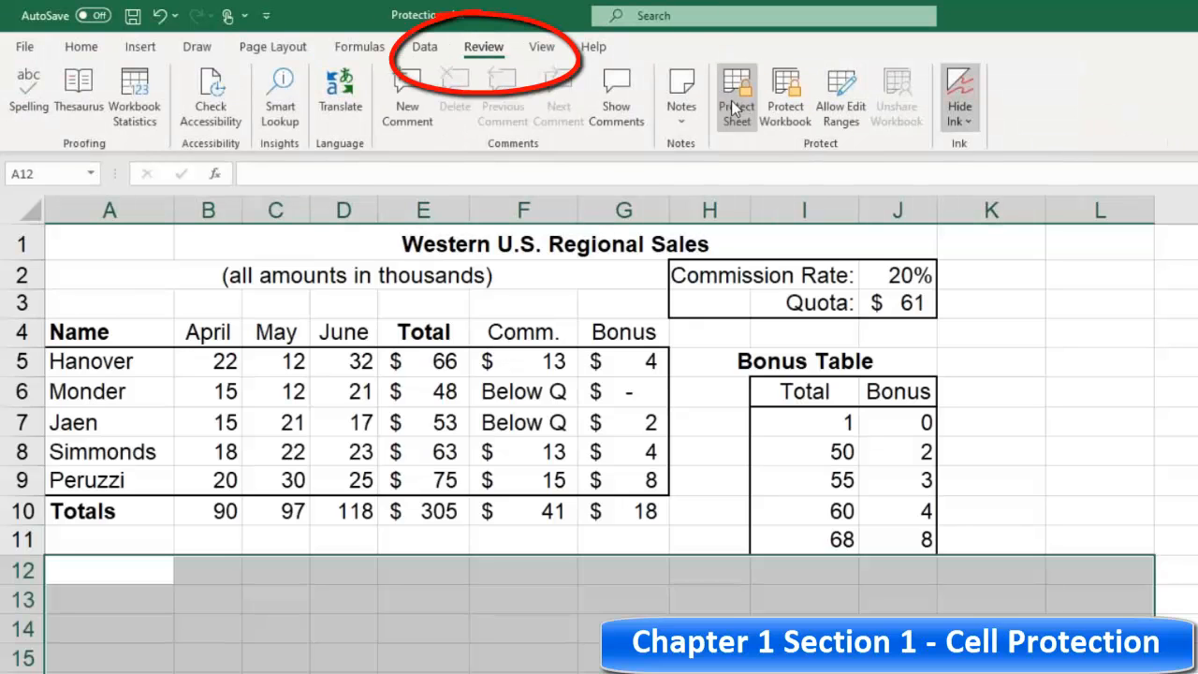
click(737, 98)
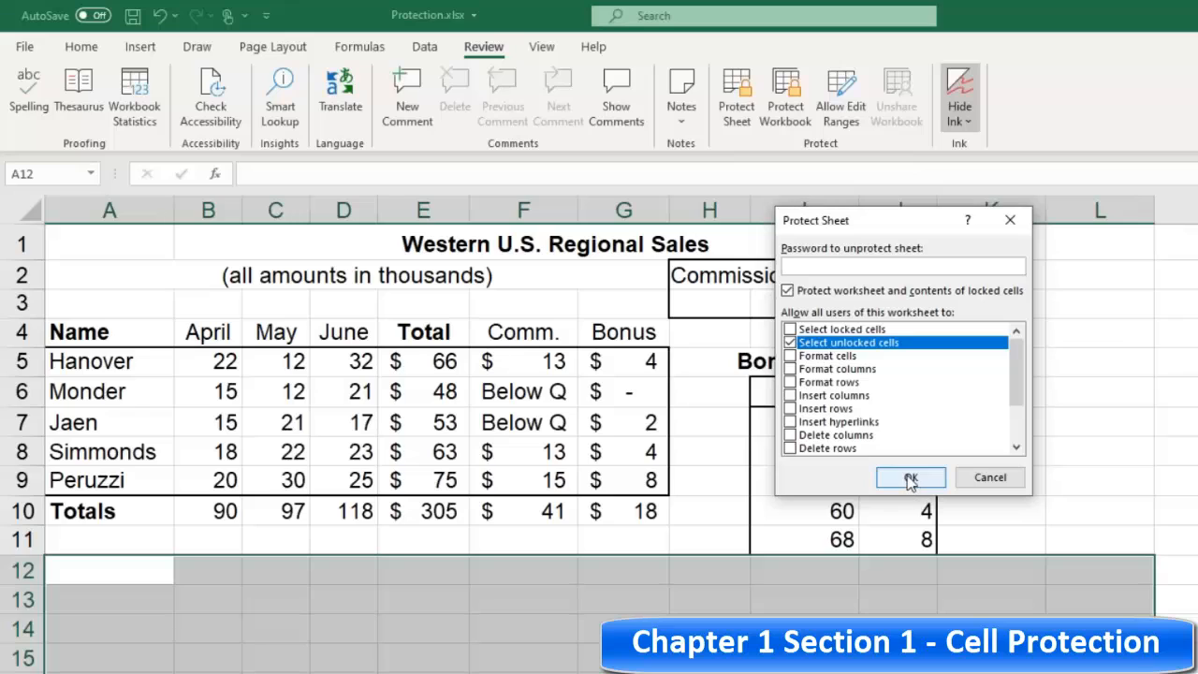
click(790, 329)
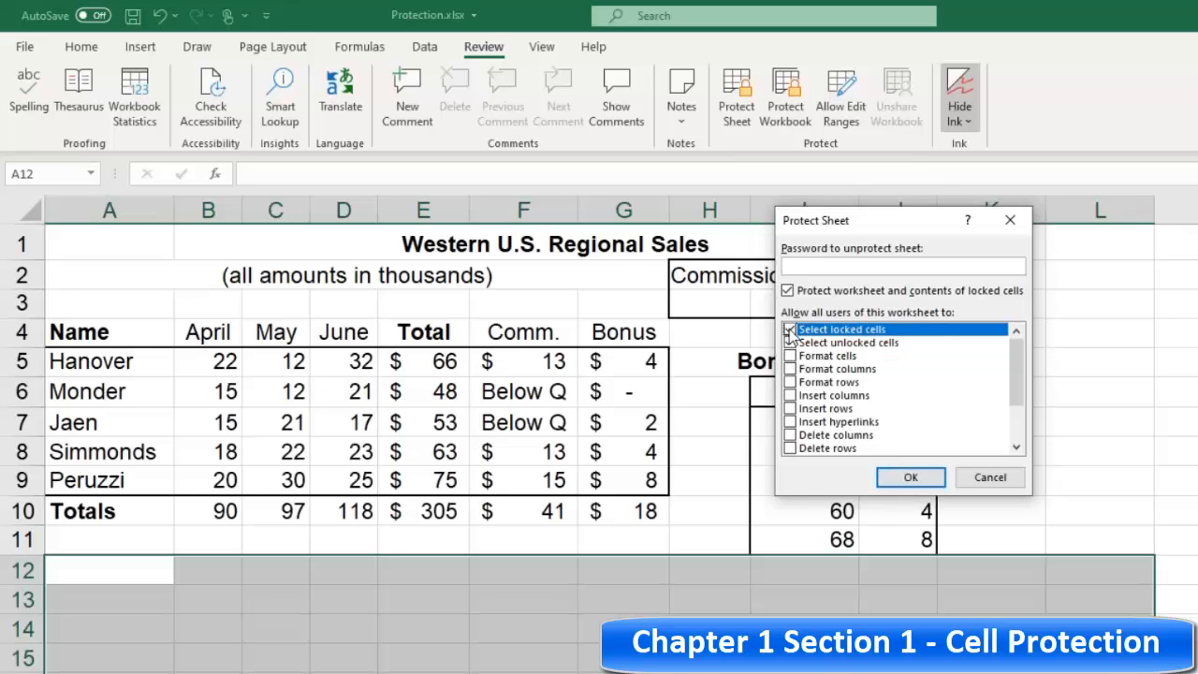
click(911, 477)
Step: Enter test text vxvxv in B14 and D14, xvxv in E14, and the formula =3*2 in D13
click(236, 618)
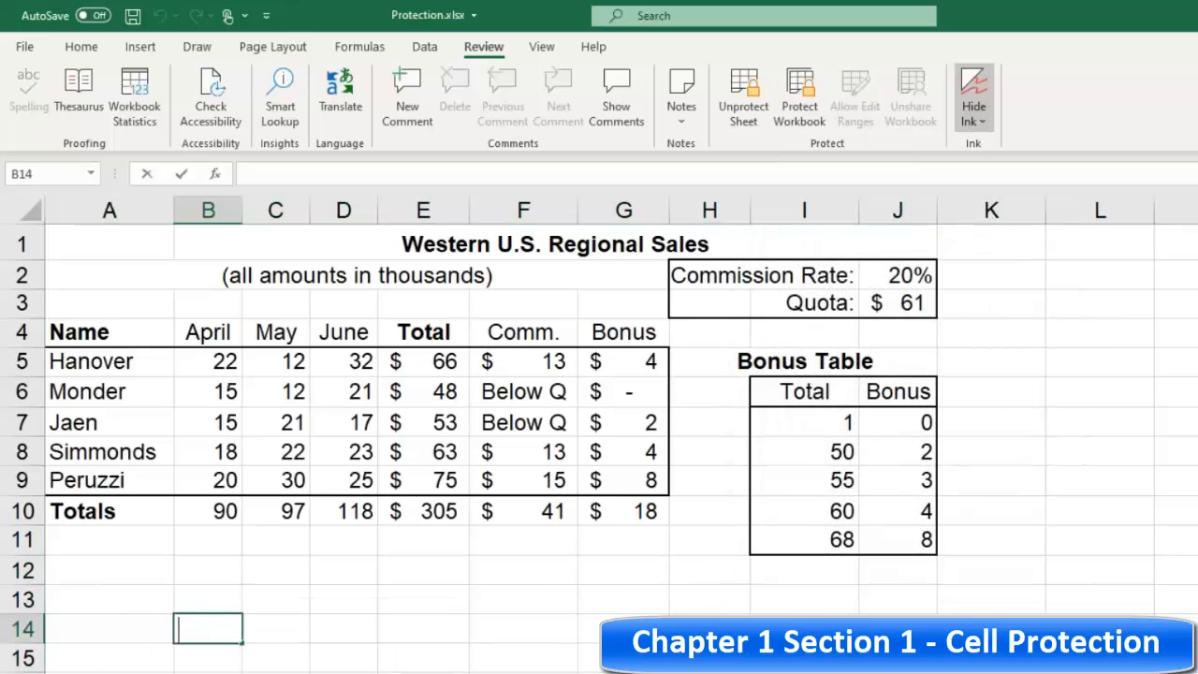
text(vxvxv)
click(339, 630)
text(vxvxv)
drag(435, 629, 449, 642)
text(xvxv)
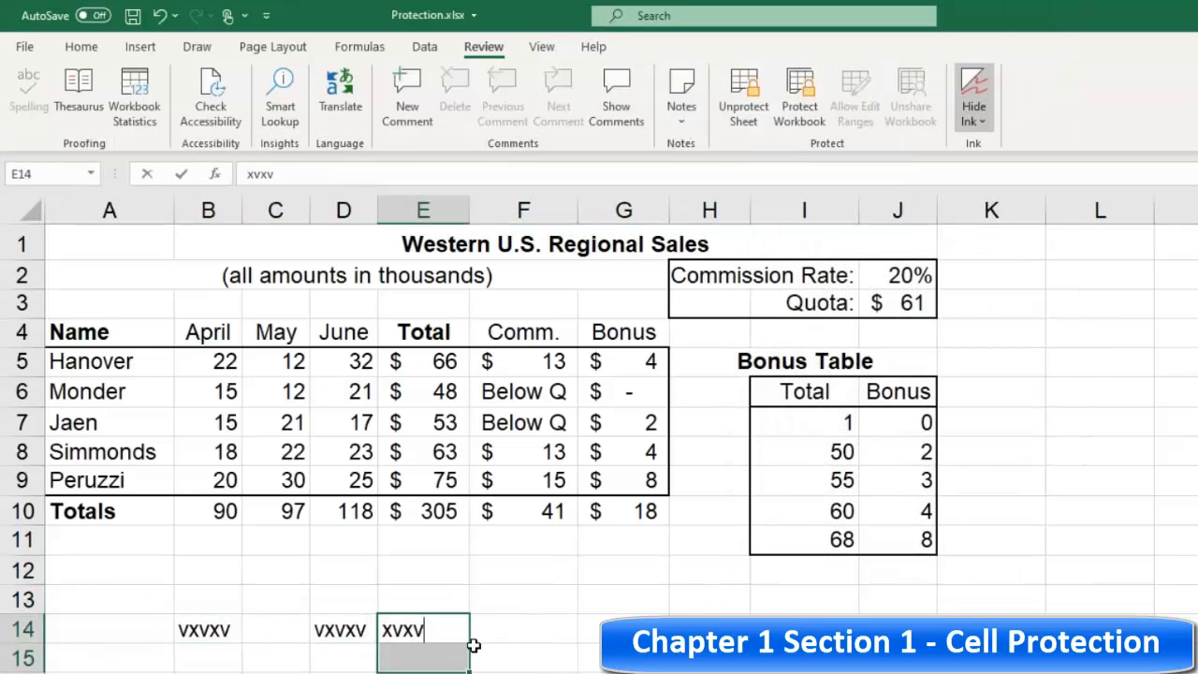
key(Return)
click(342, 598)
text(x)
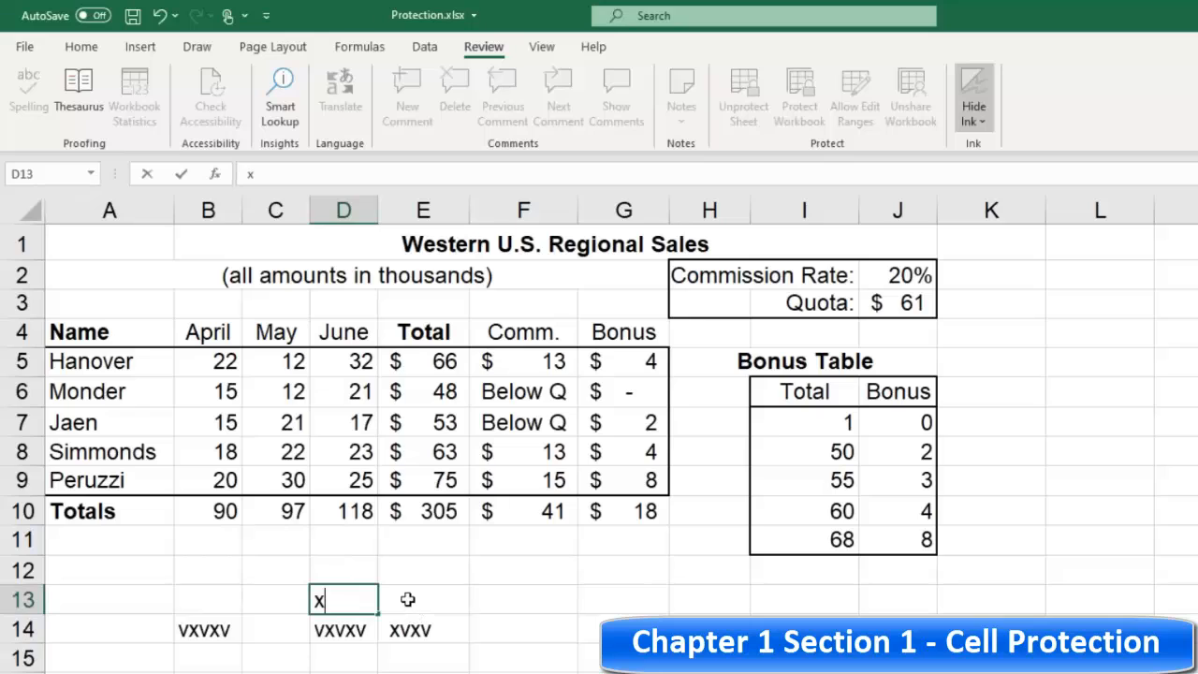
text(=)
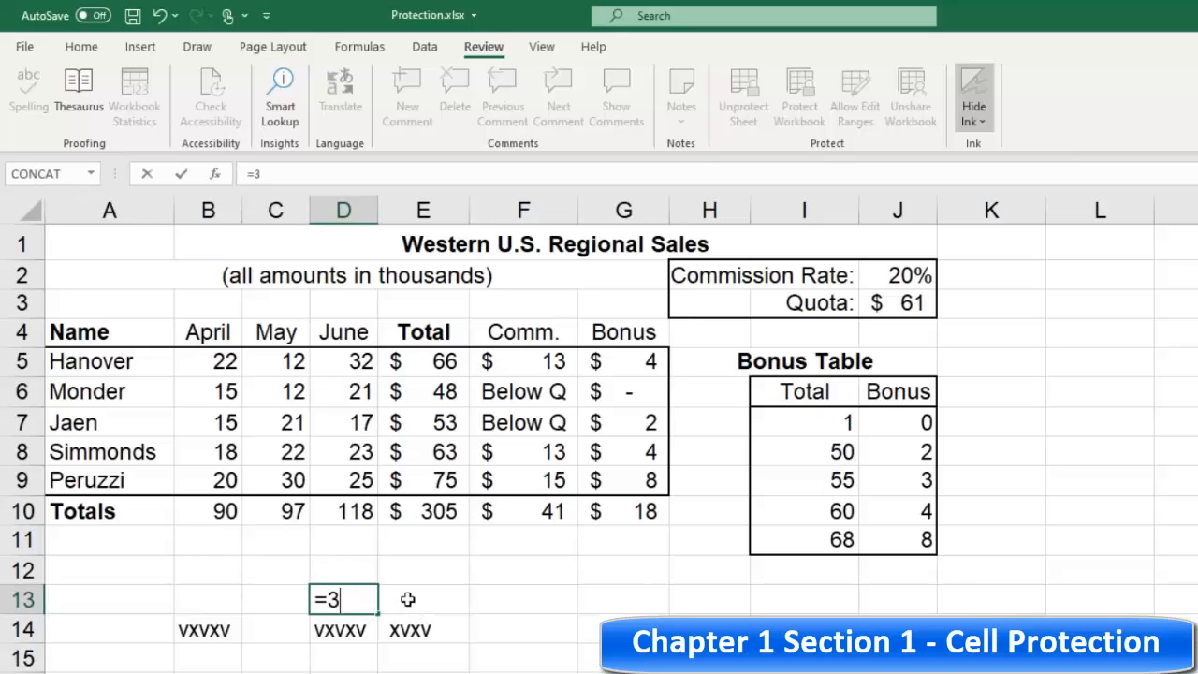
text(3*2)
key(Return)
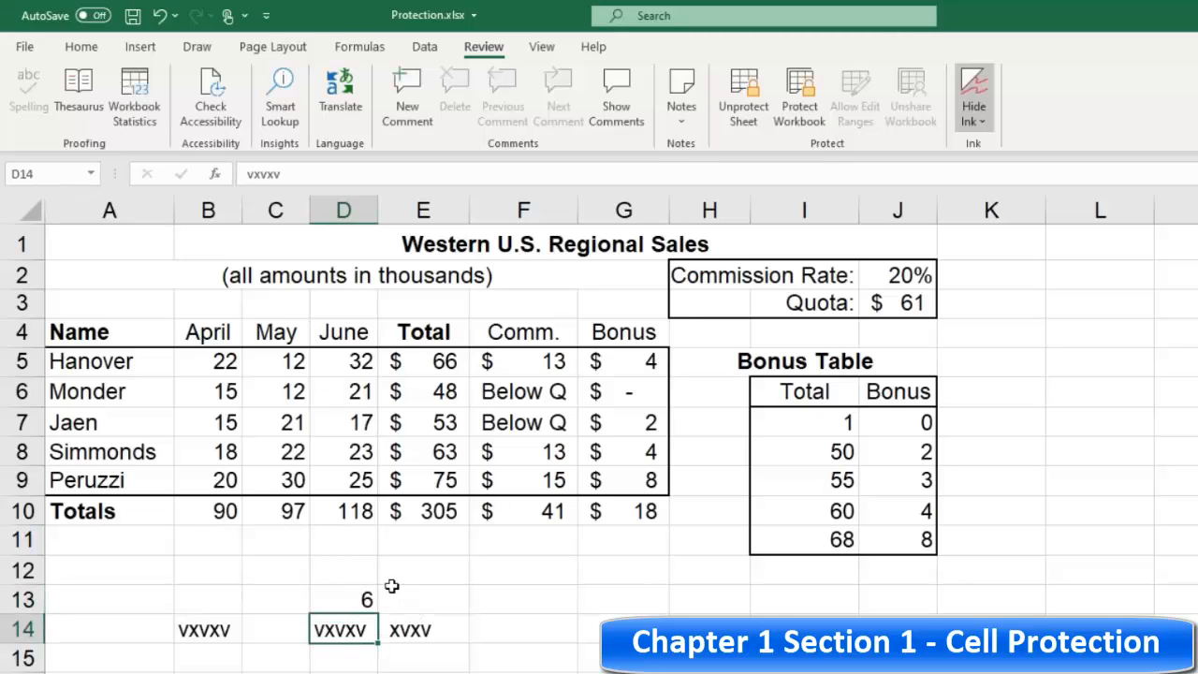
Step: Select various sales, total and newly unlocked cells to test which ones can be selected
click(338, 603)
drag(183, 599, 393, 643)
click(198, 595)
click(365, 425)
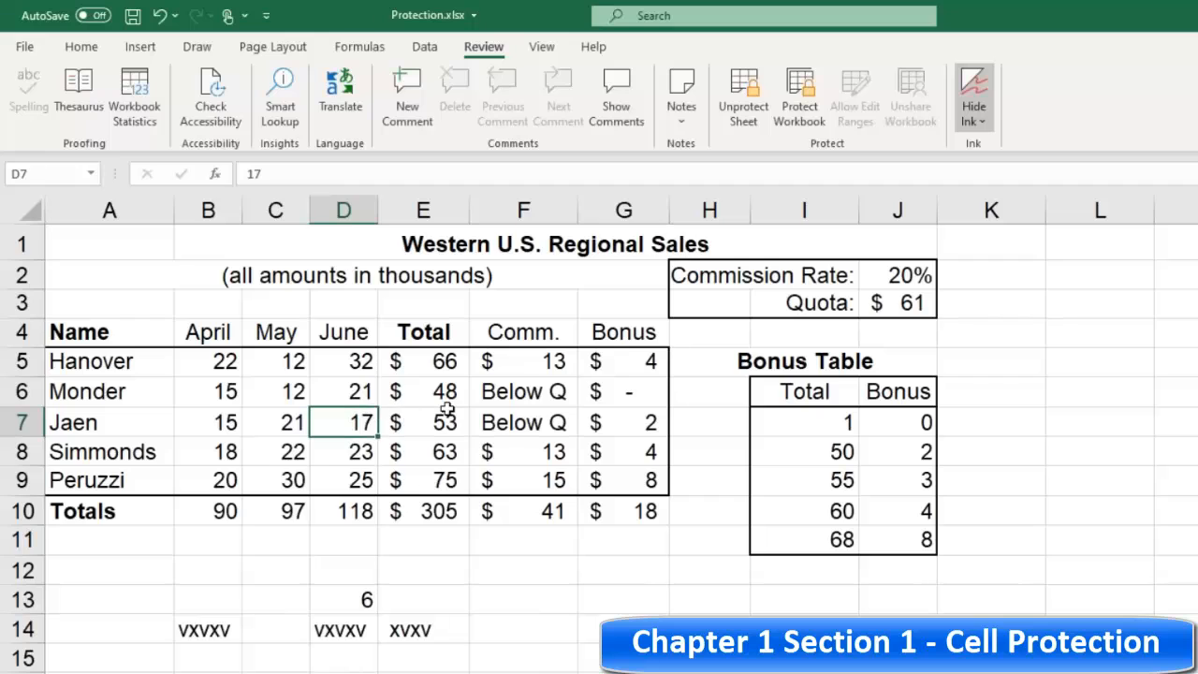
click(292, 390)
click(323, 398)
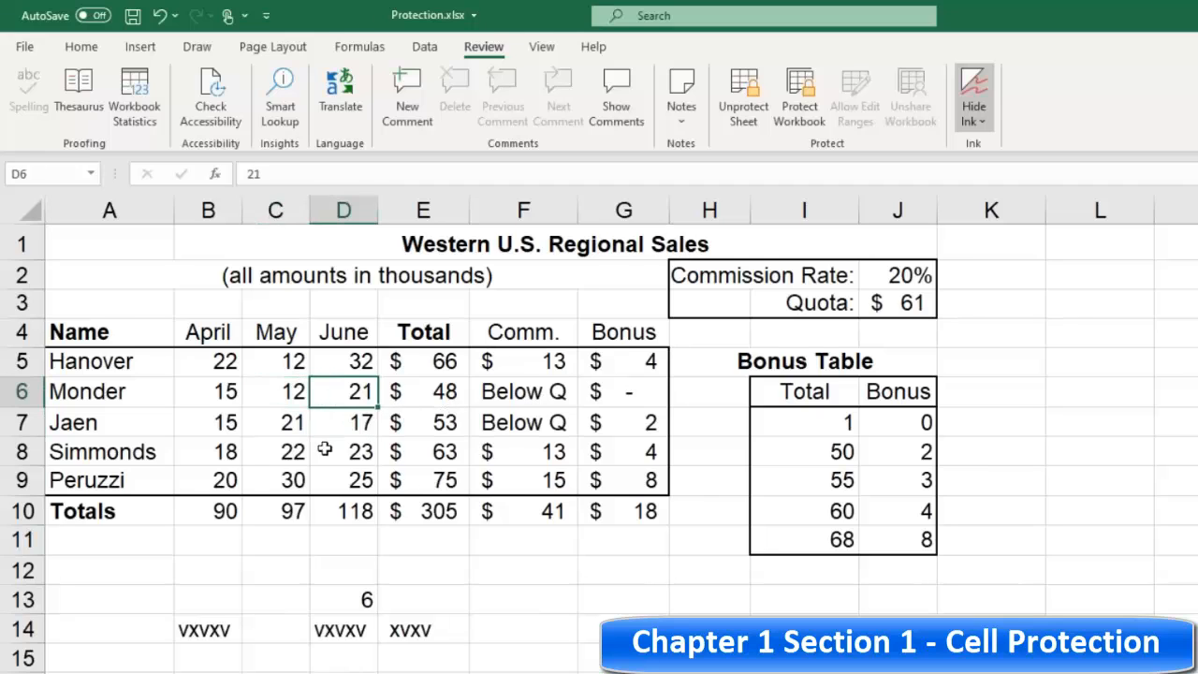
click(281, 568)
drag(267, 589, 626, 660)
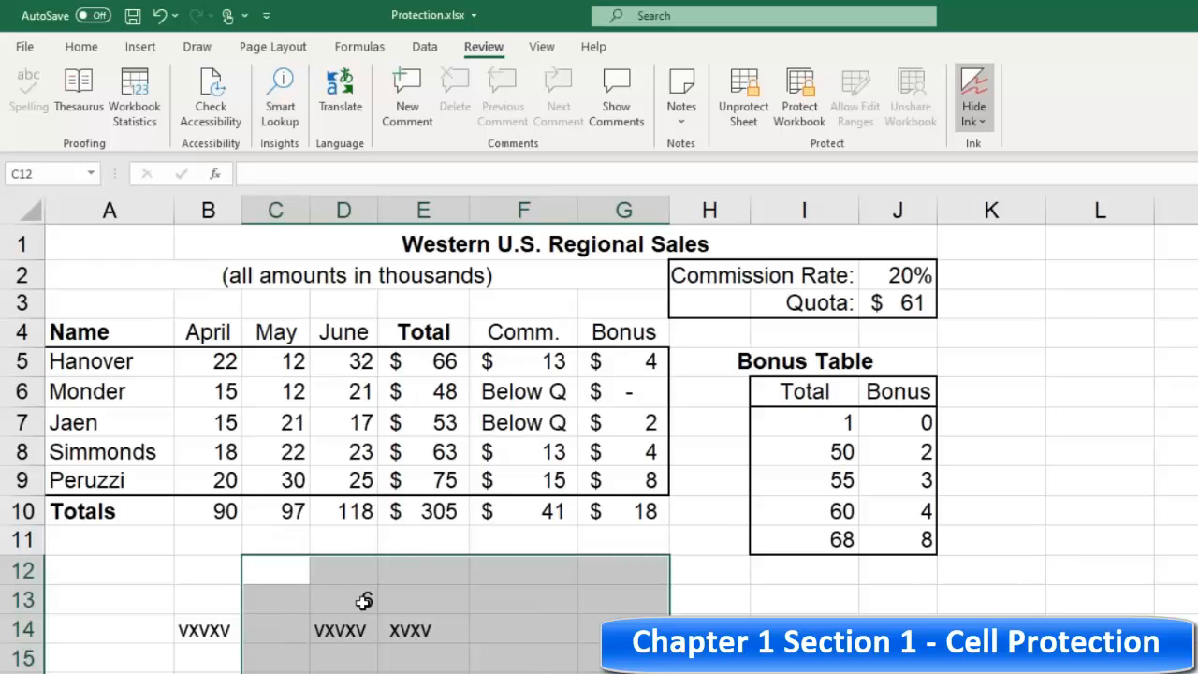
click(362, 602)
click(202, 632)
click(333, 601)
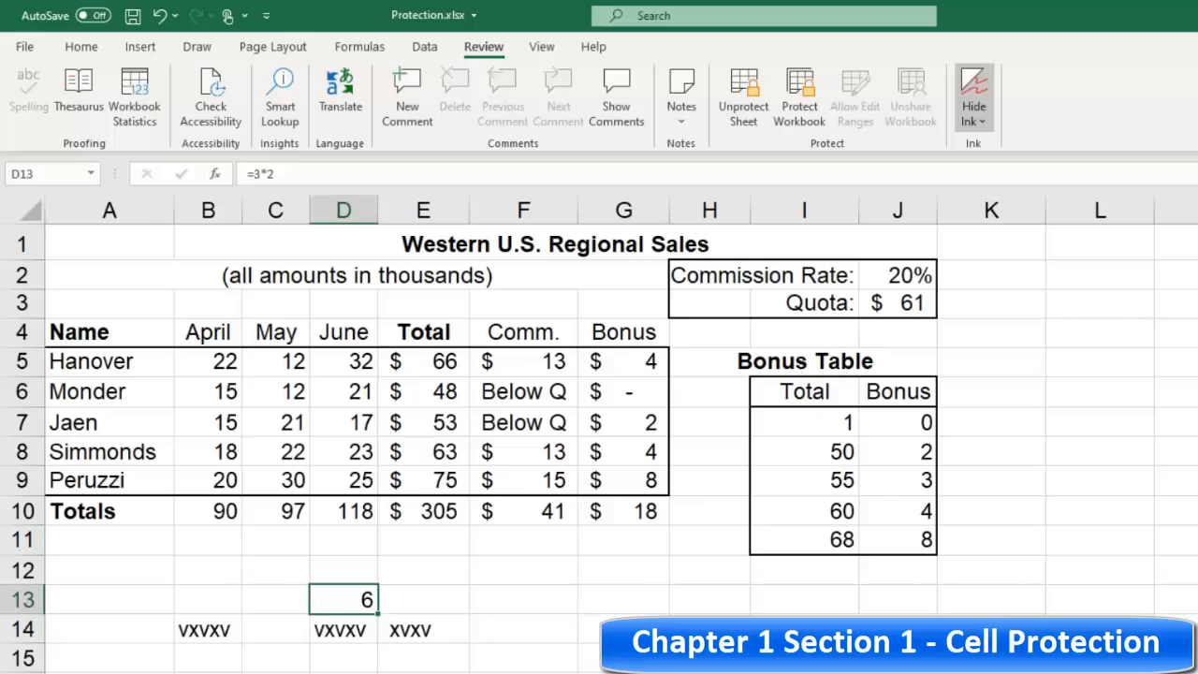
right_click(191, 672)
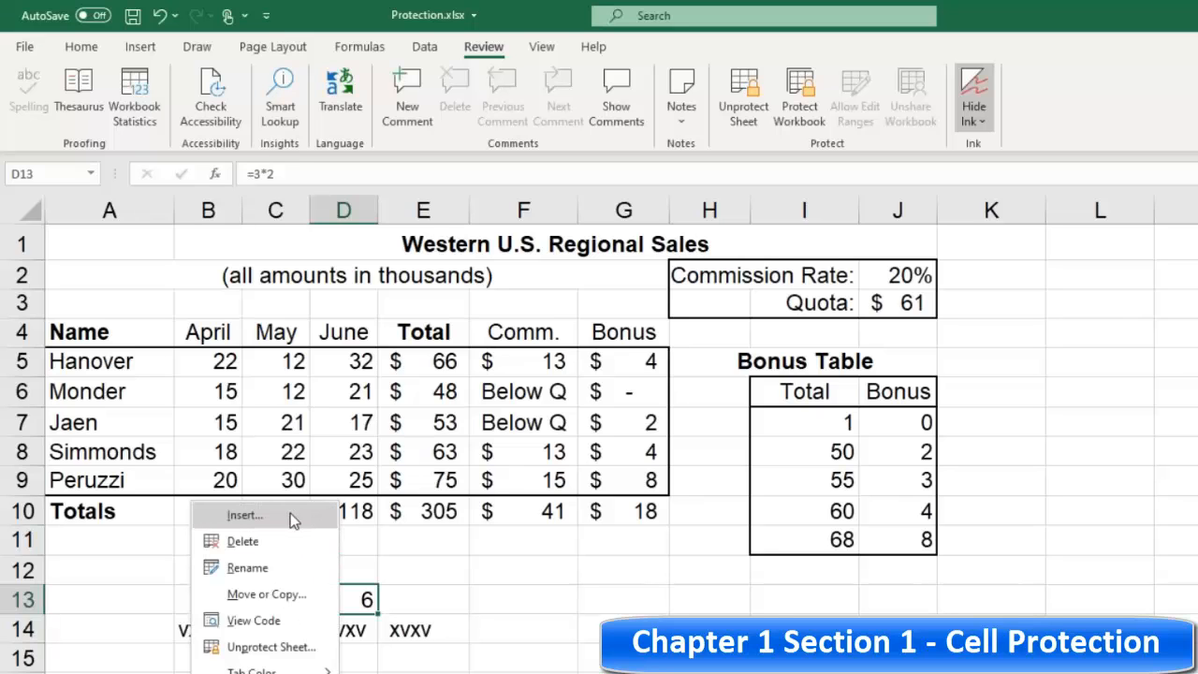
click(289, 513)
click(420, 652)
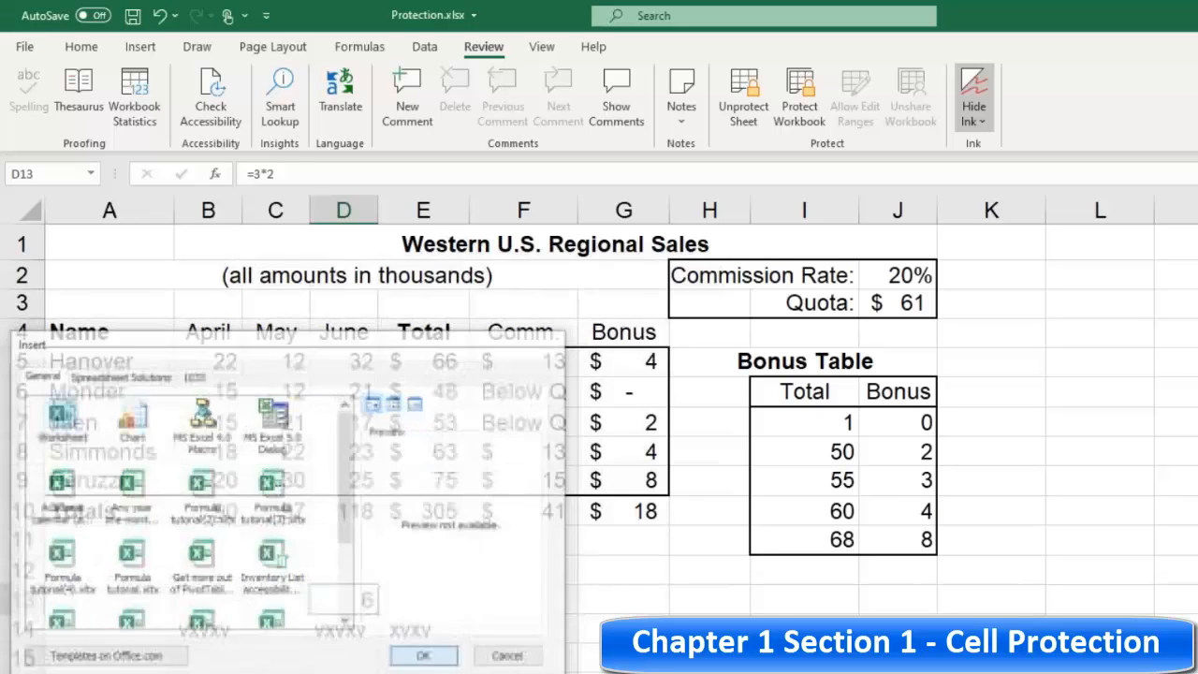
click(234, 347)
text(cbfxffx)
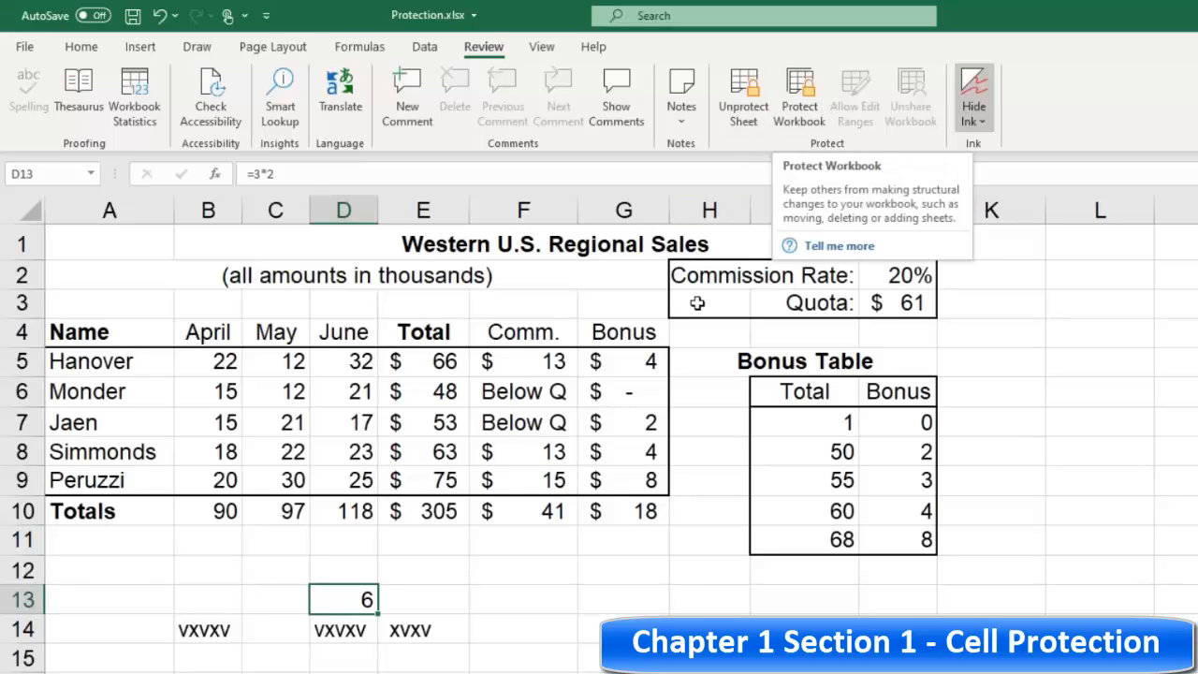
Step: Unprotect the worksheet and switch to the Excel2016 Level3 course PDF in the browser
click(742, 97)
click(400, 361)
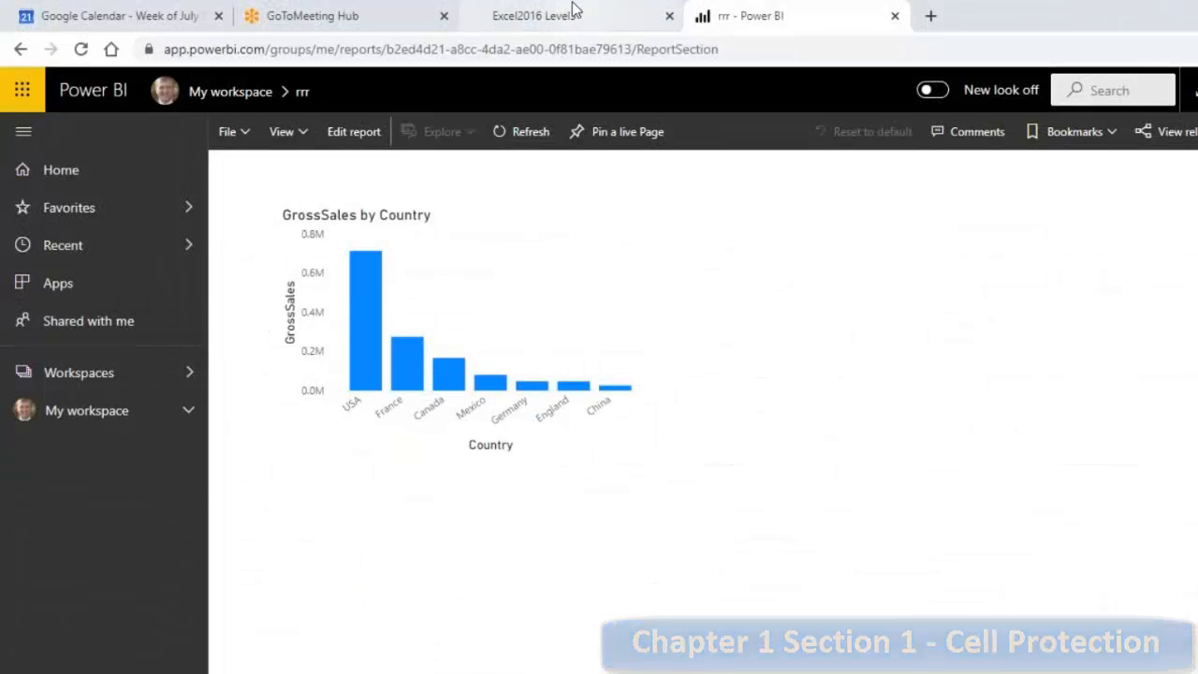
click(489, 16)
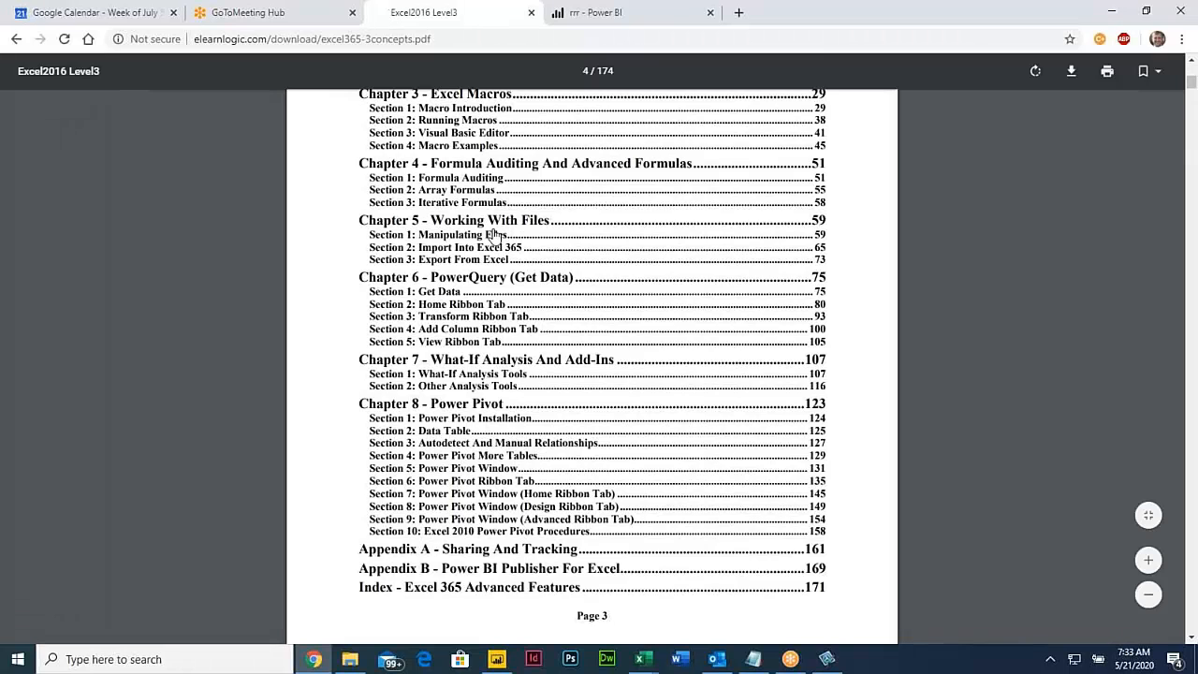
Step: Jump to the File Protection section from the PDF's table of contents and read its password topics
scroll(492, 234, up, 3)
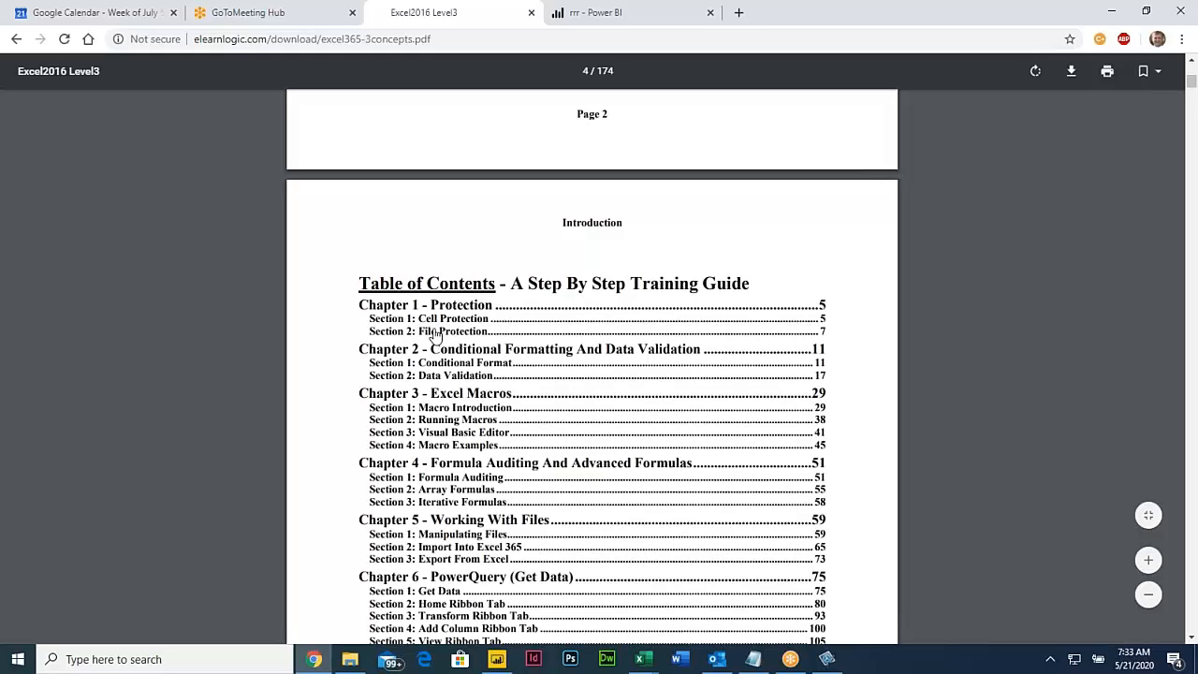
click(432, 333)
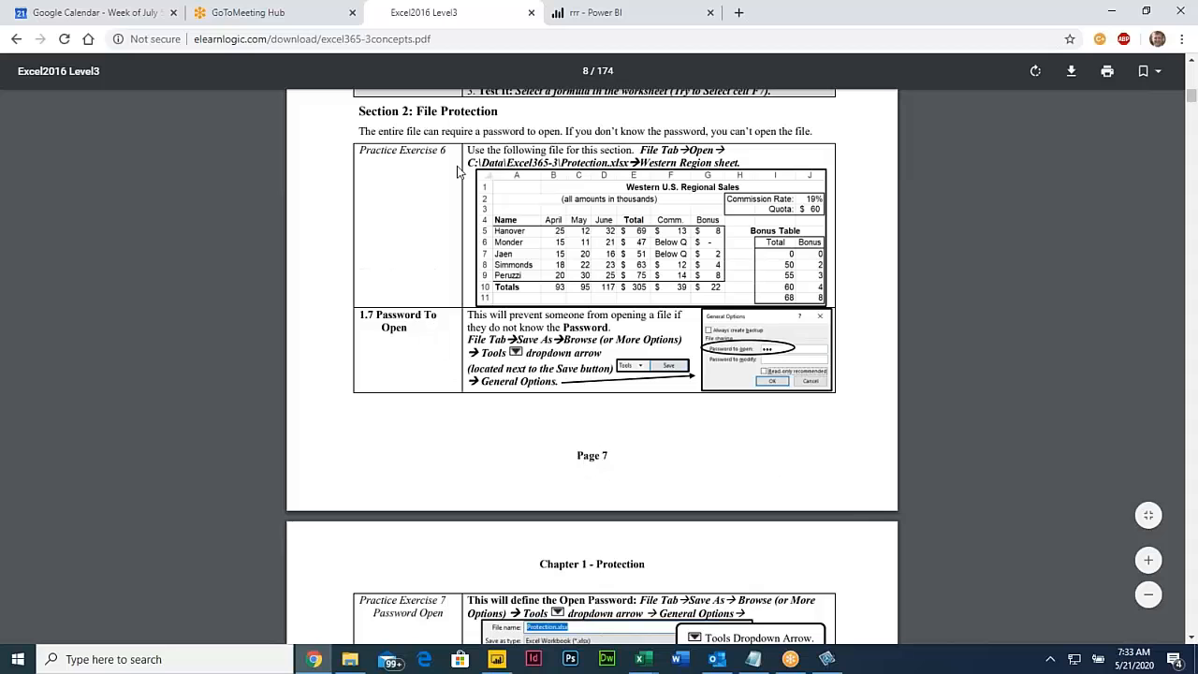
scroll(421, 280, down, 1)
scroll(421, 281, up, 1)
drag(375, 315, 409, 339)
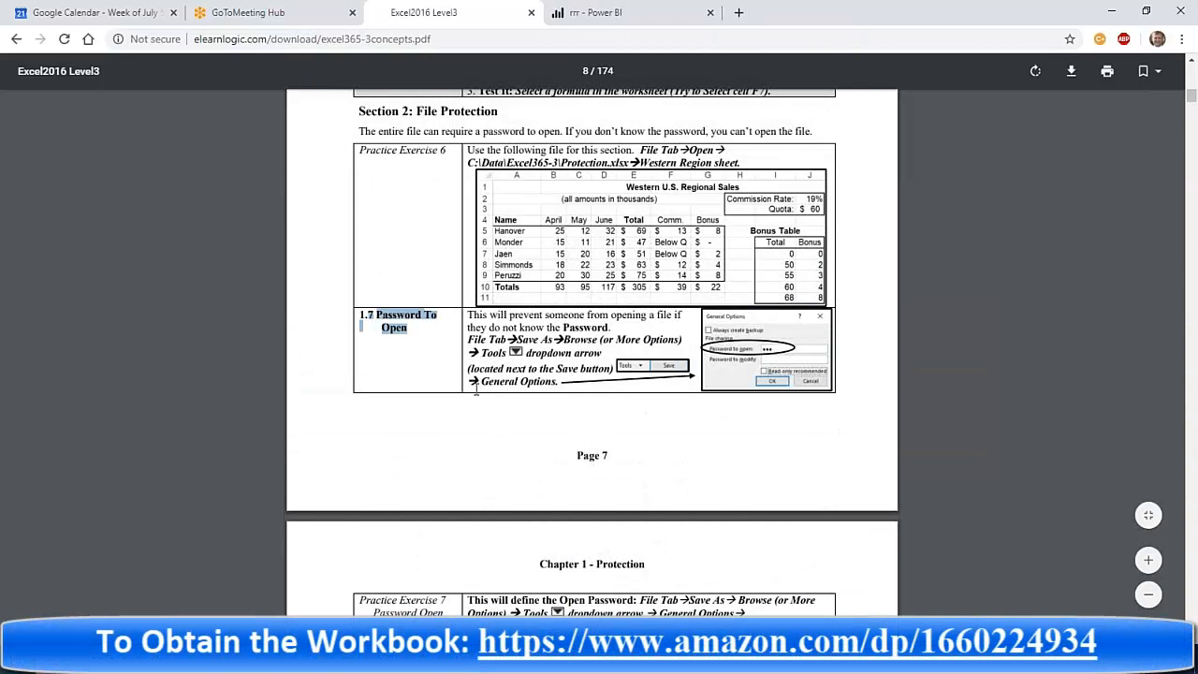
scroll(476, 393, down, 5)
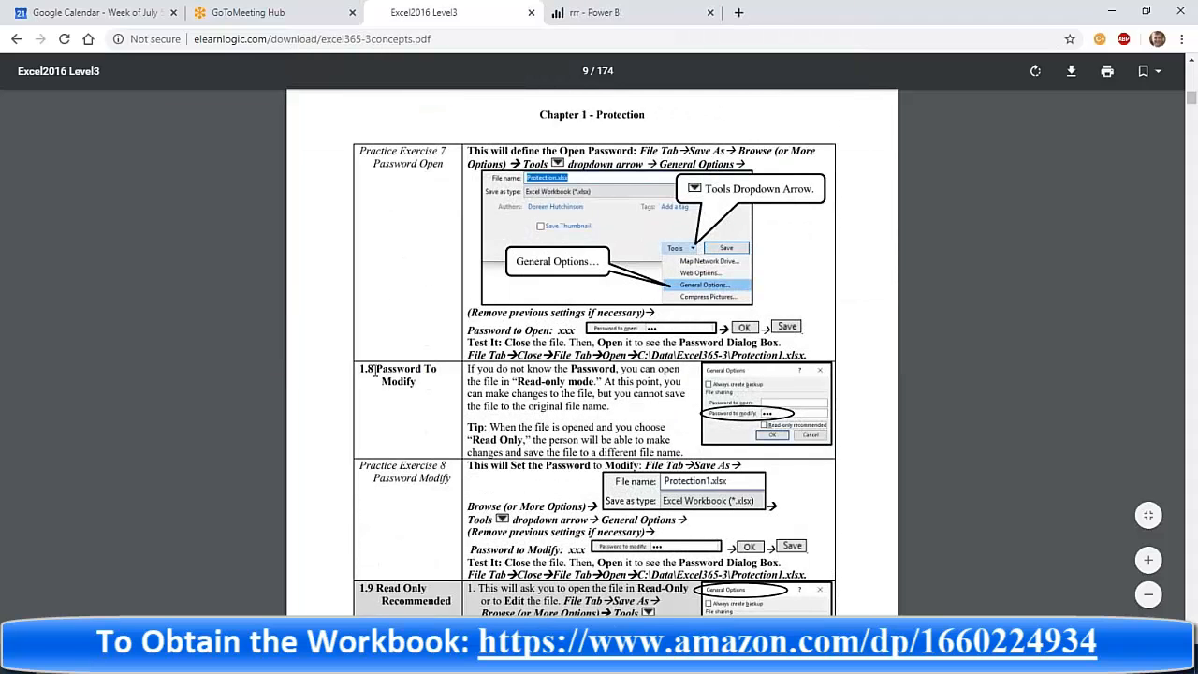
drag(375, 371, 425, 393)
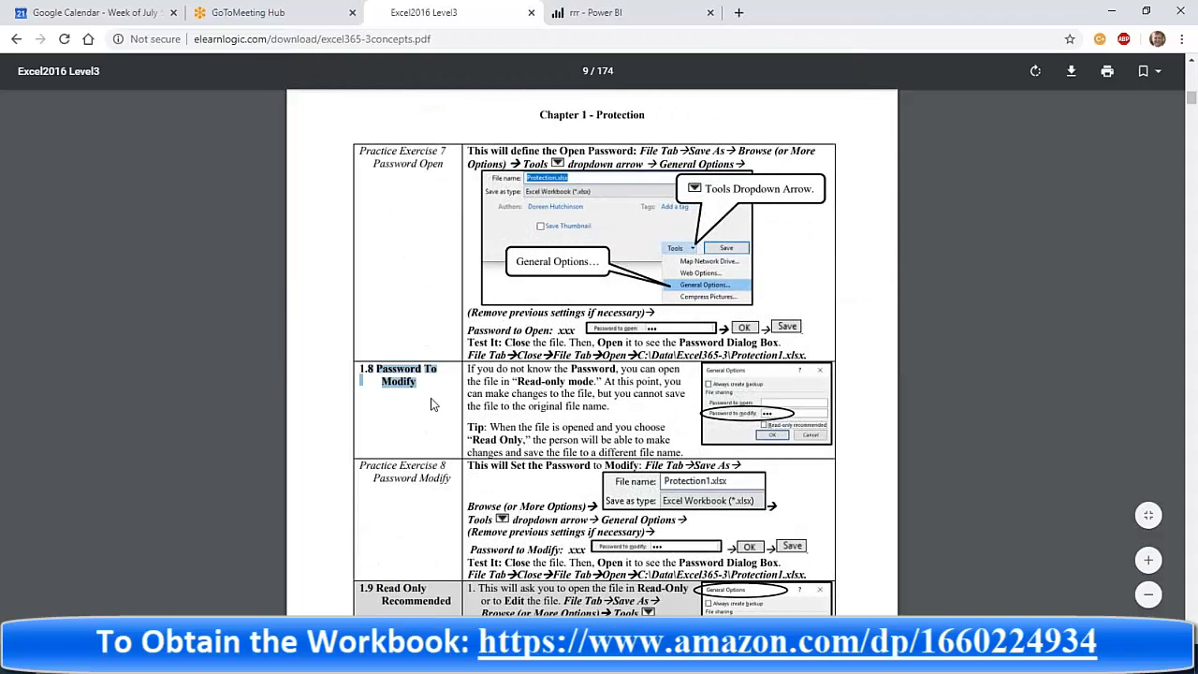
scroll(432, 405, down, 8)
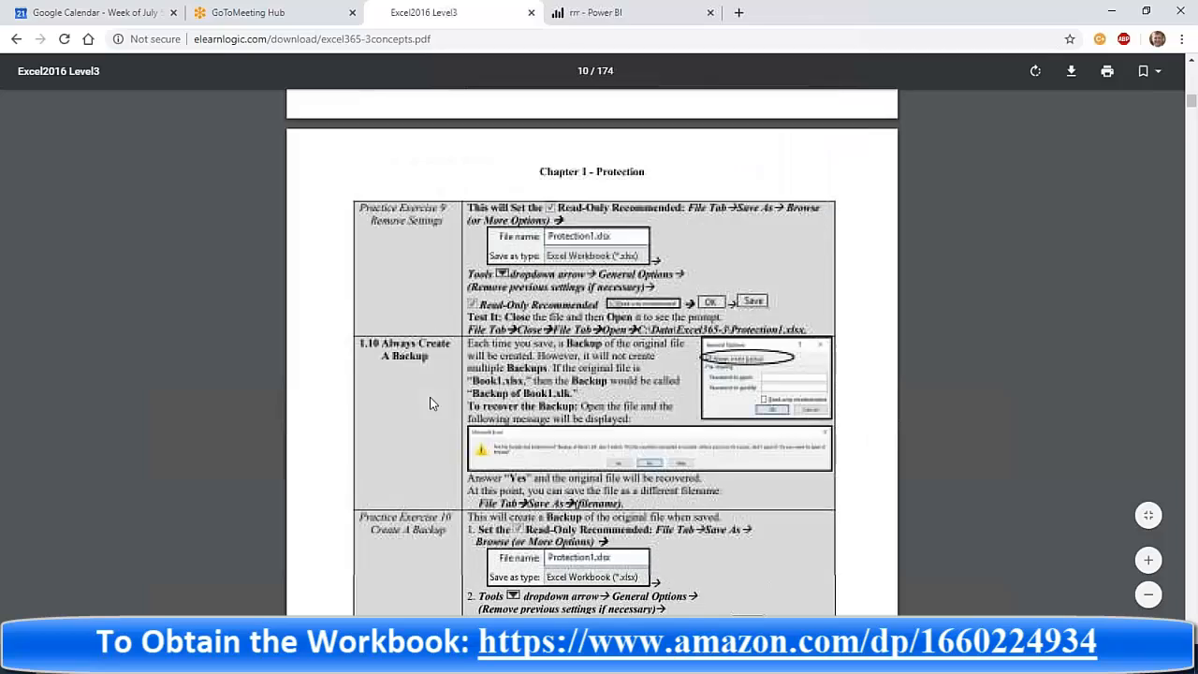
scroll(431, 404, down, 4)
scroll(430, 403, up, 10)
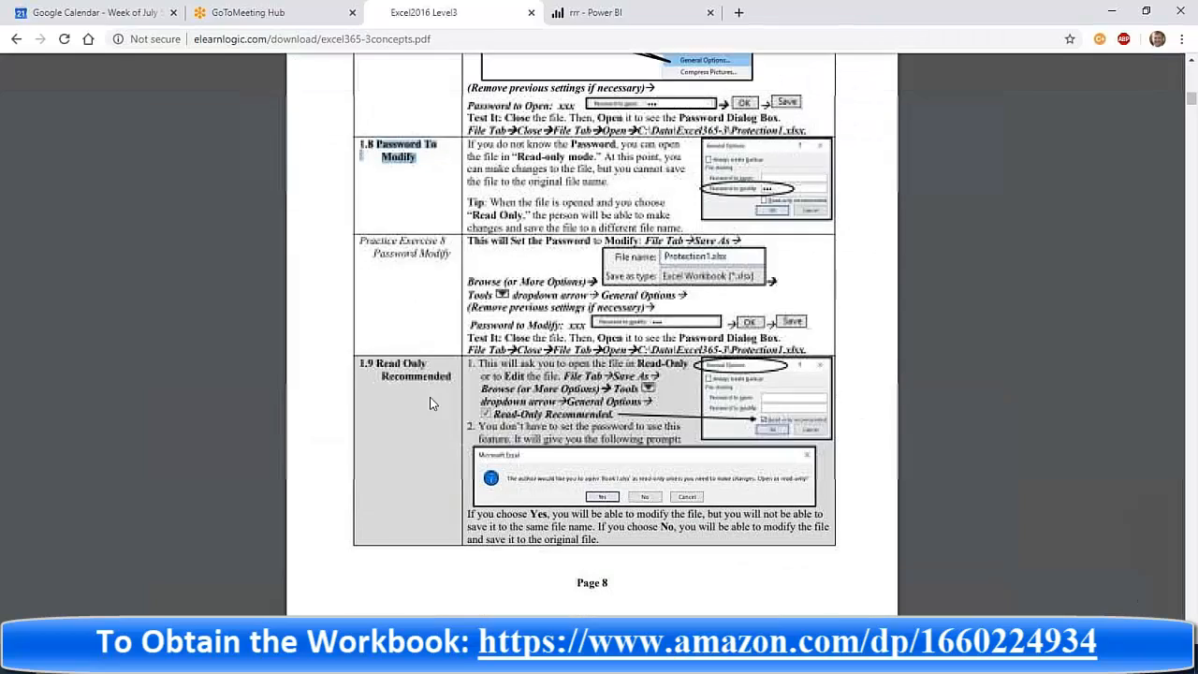
Step: Return to the workbook and select cell C3 on the sales sheet
click(1110, 11)
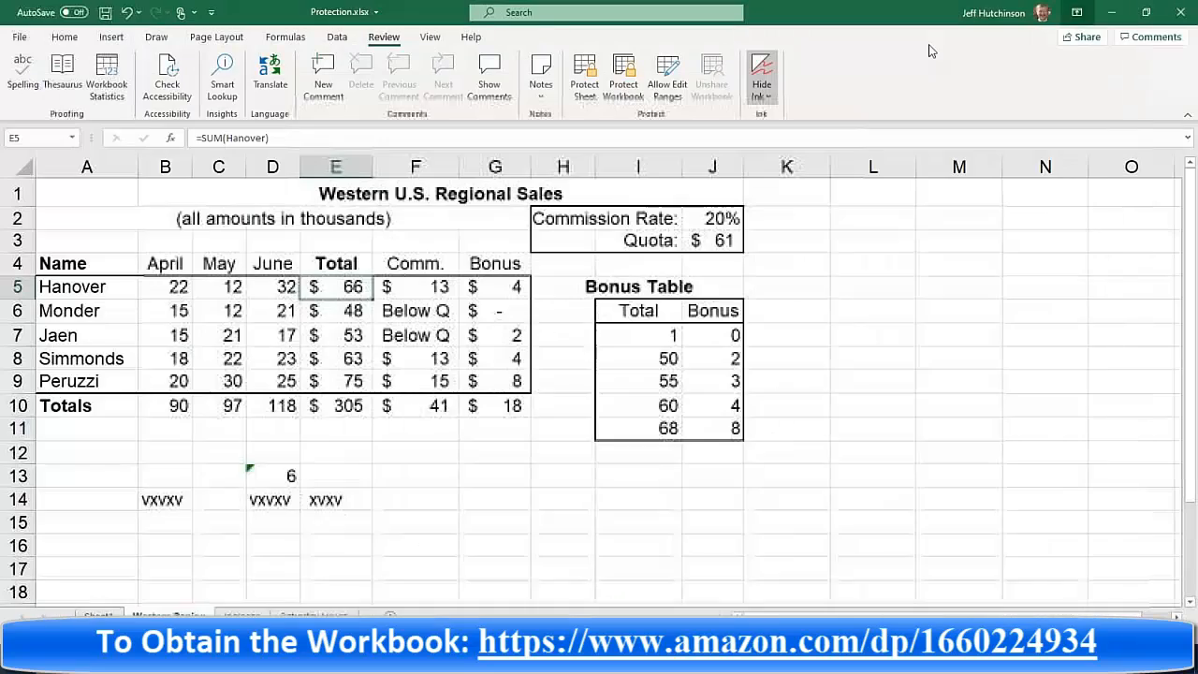
click(218, 236)
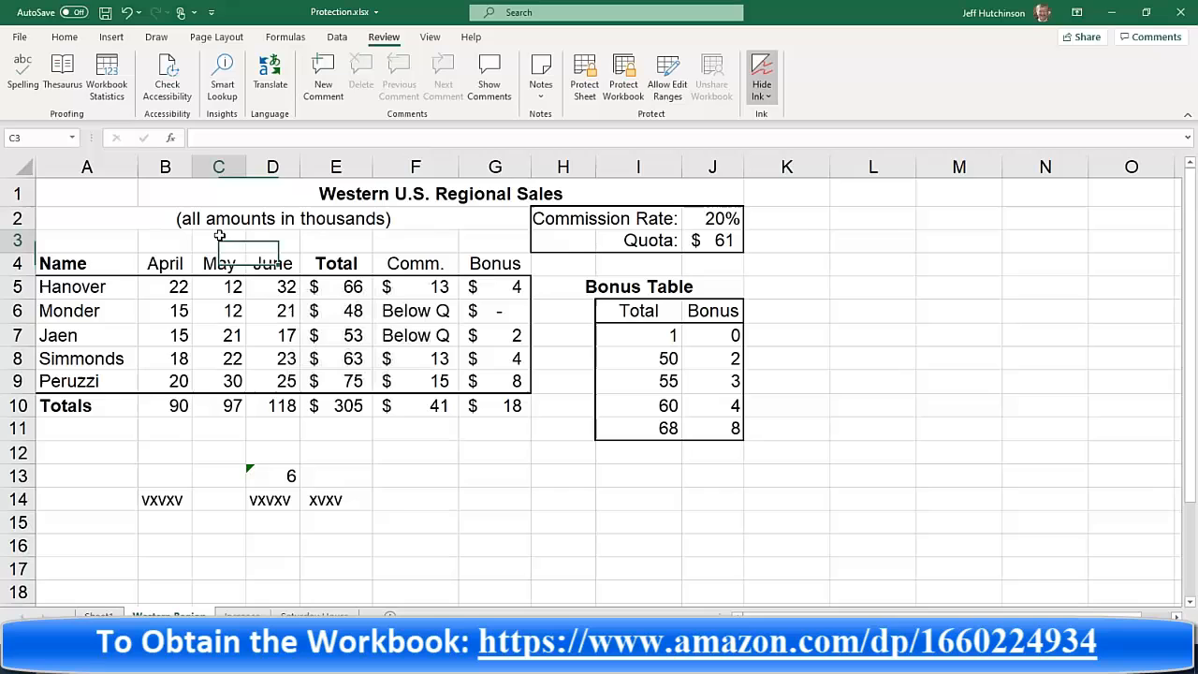
Step: Start saving a copy through the Save As browse dialog and rename the file as Protection22.xlsx
click(20, 39)
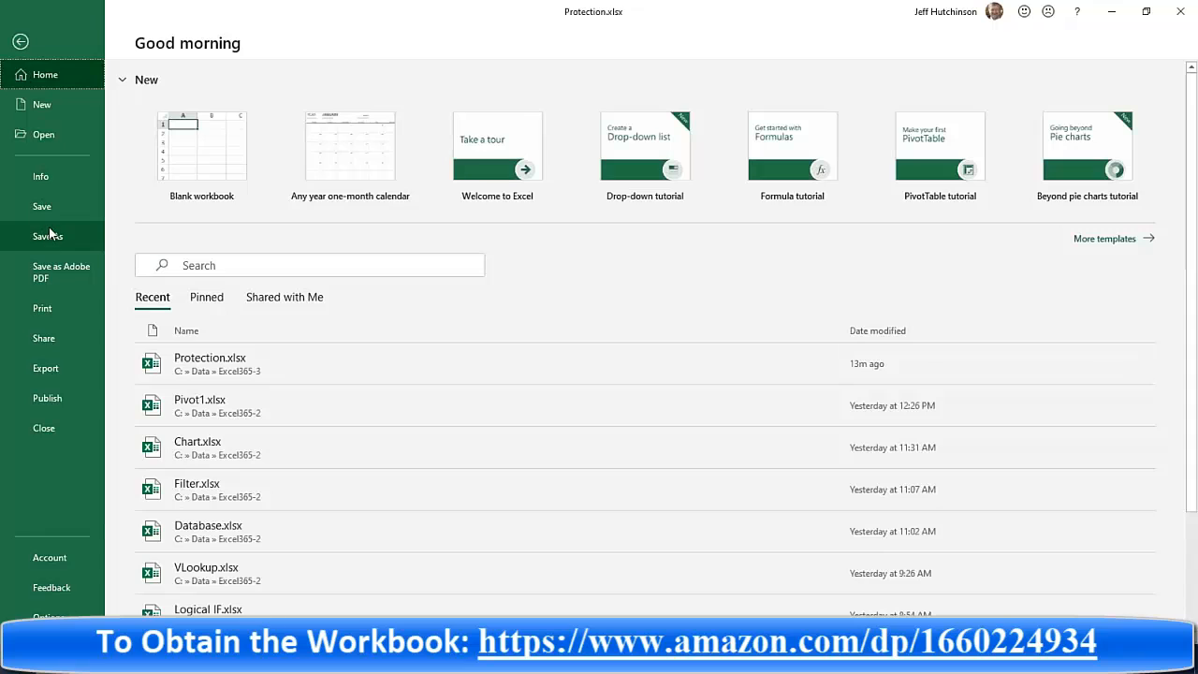
click(50, 235)
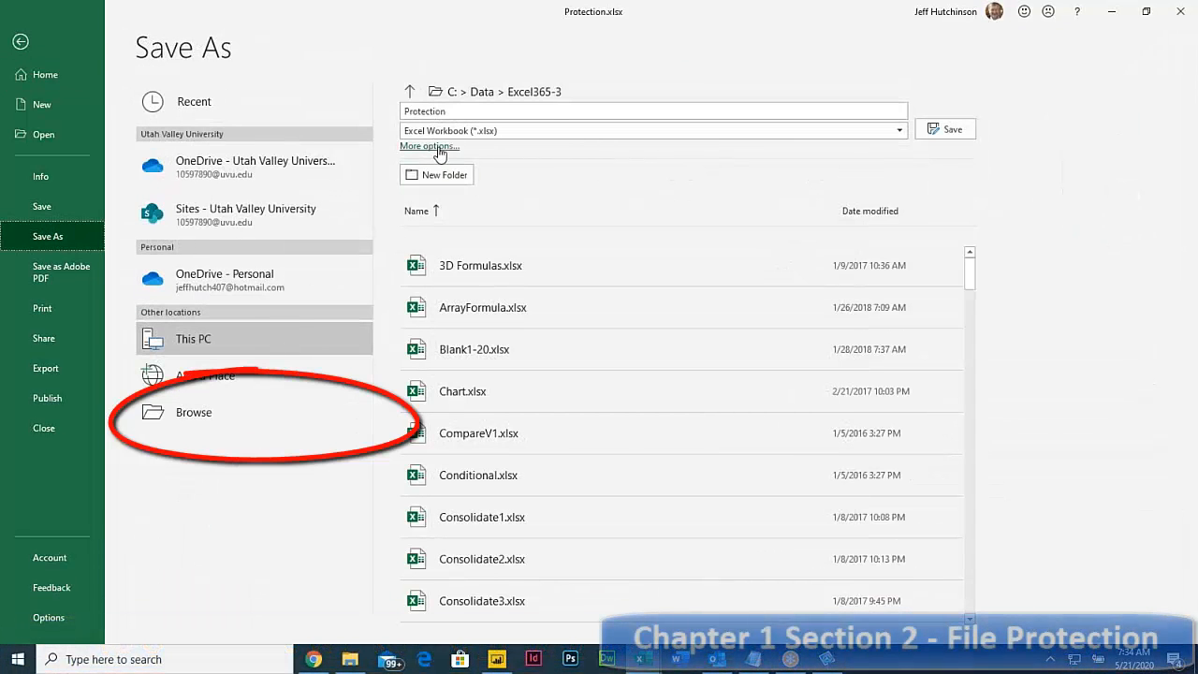
click(200, 411)
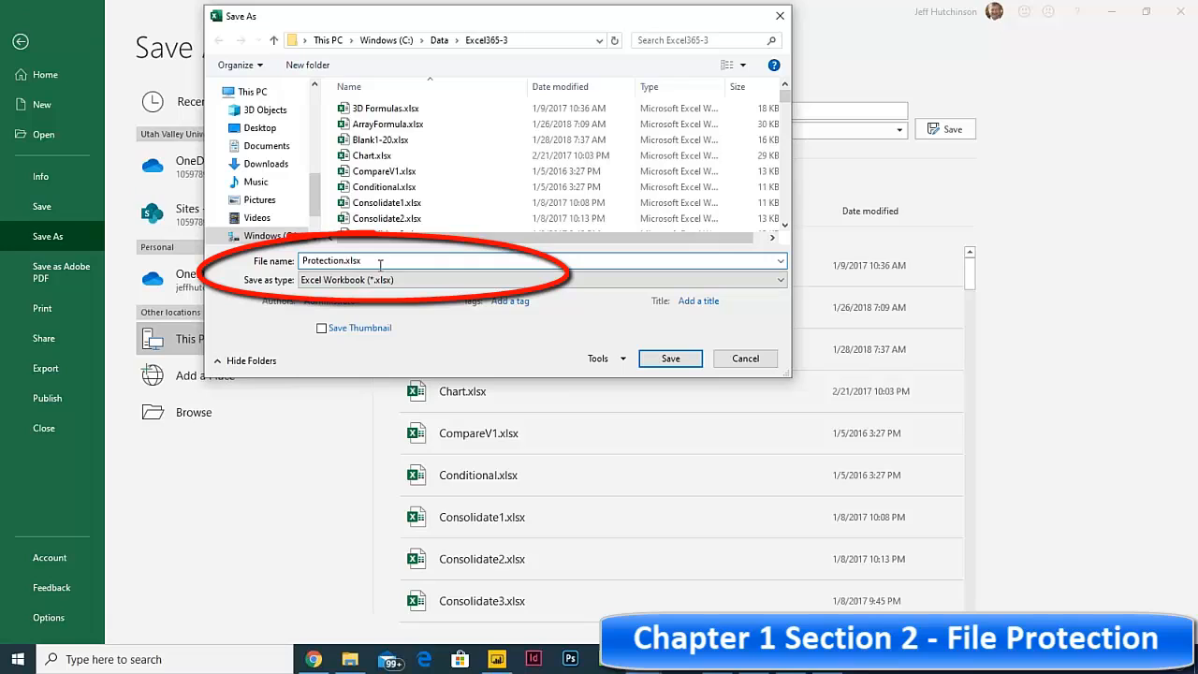
text(22)
key(Tab)
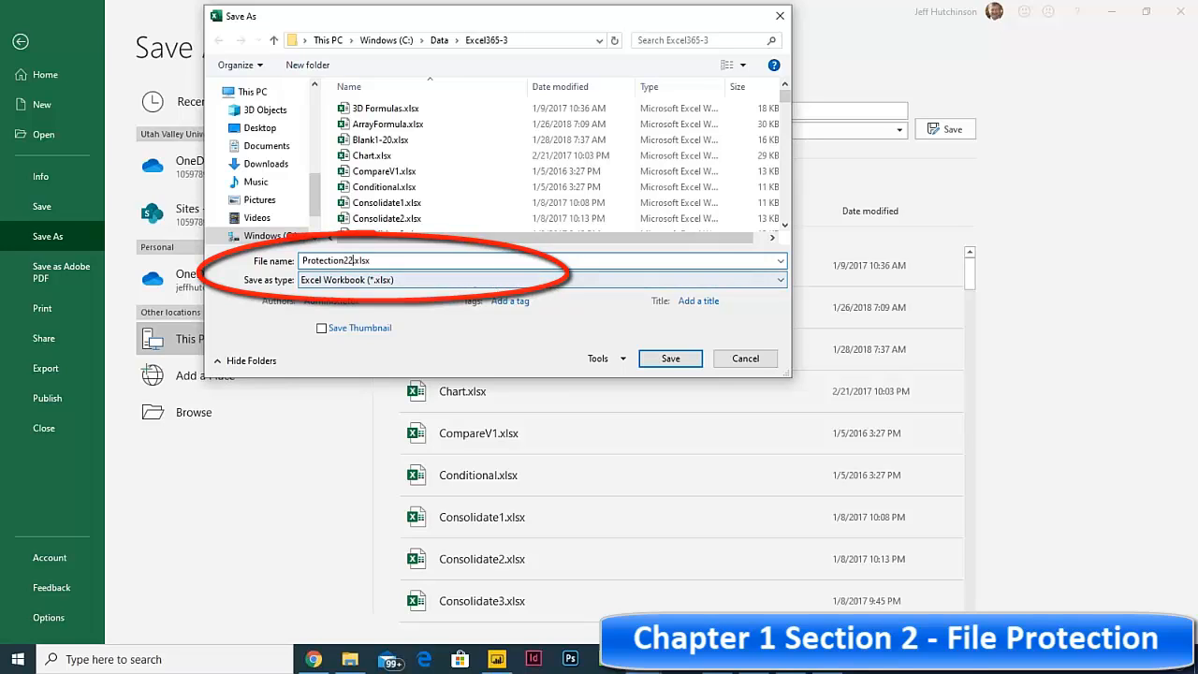
Step: Open the save dialog's General Options and enter a password to open the workbook
drag(503, 21, 505, 58)
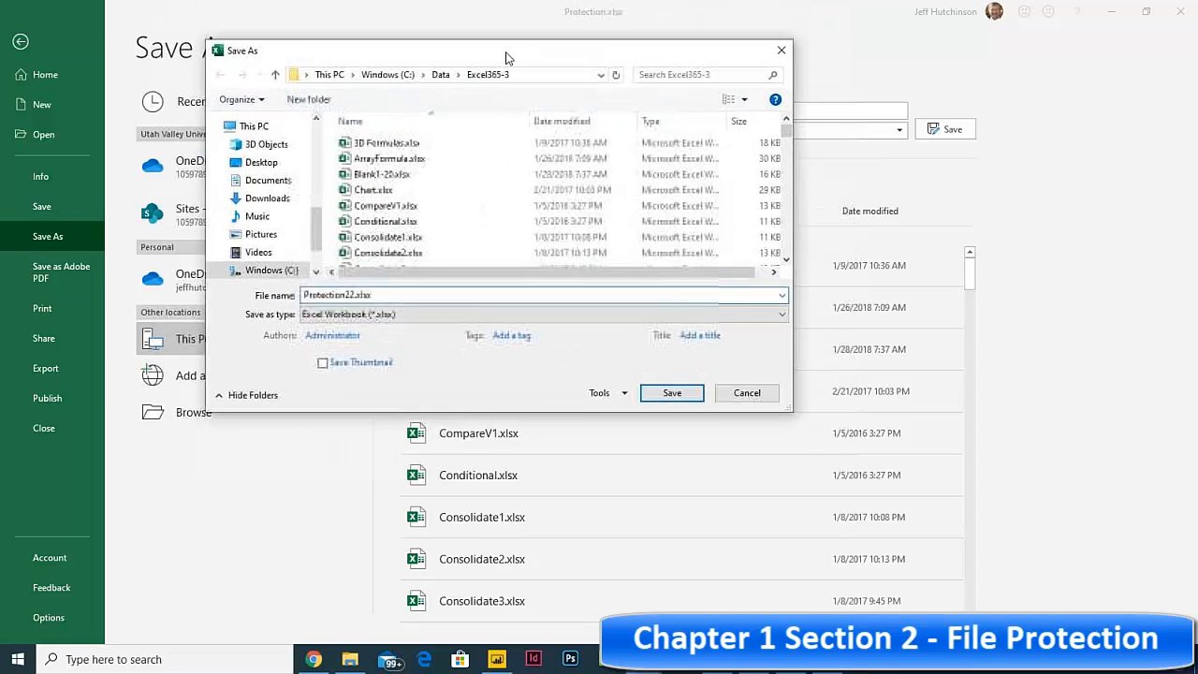
click(621, 393)
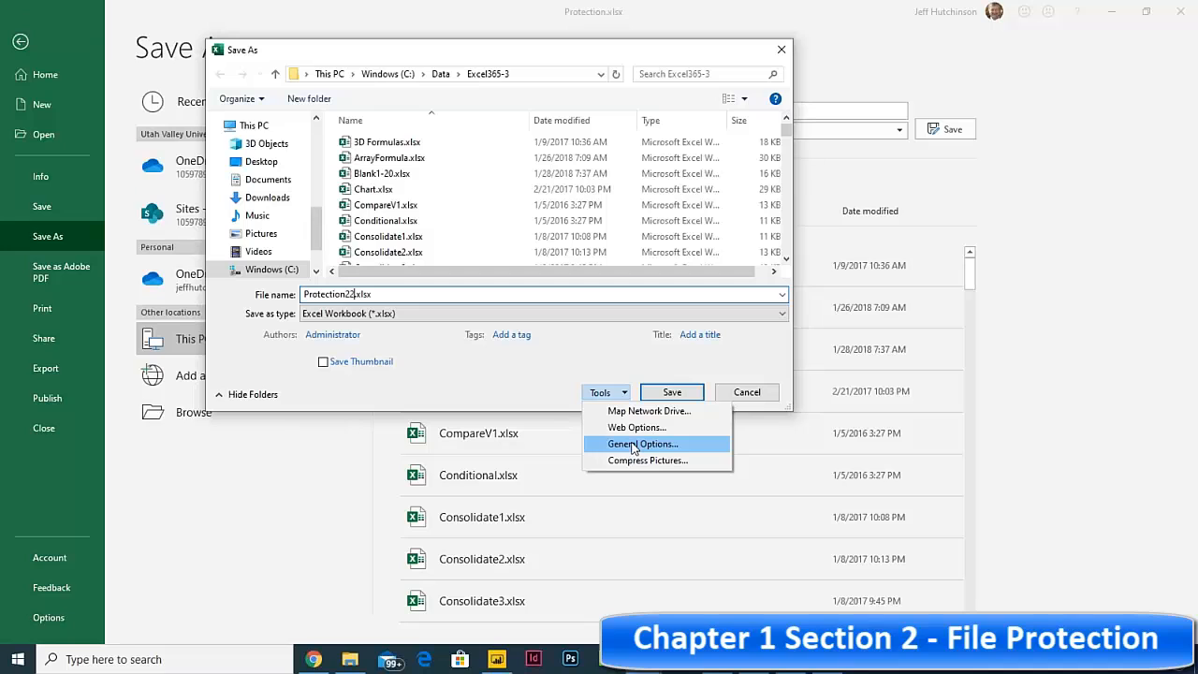
click(633, 447)
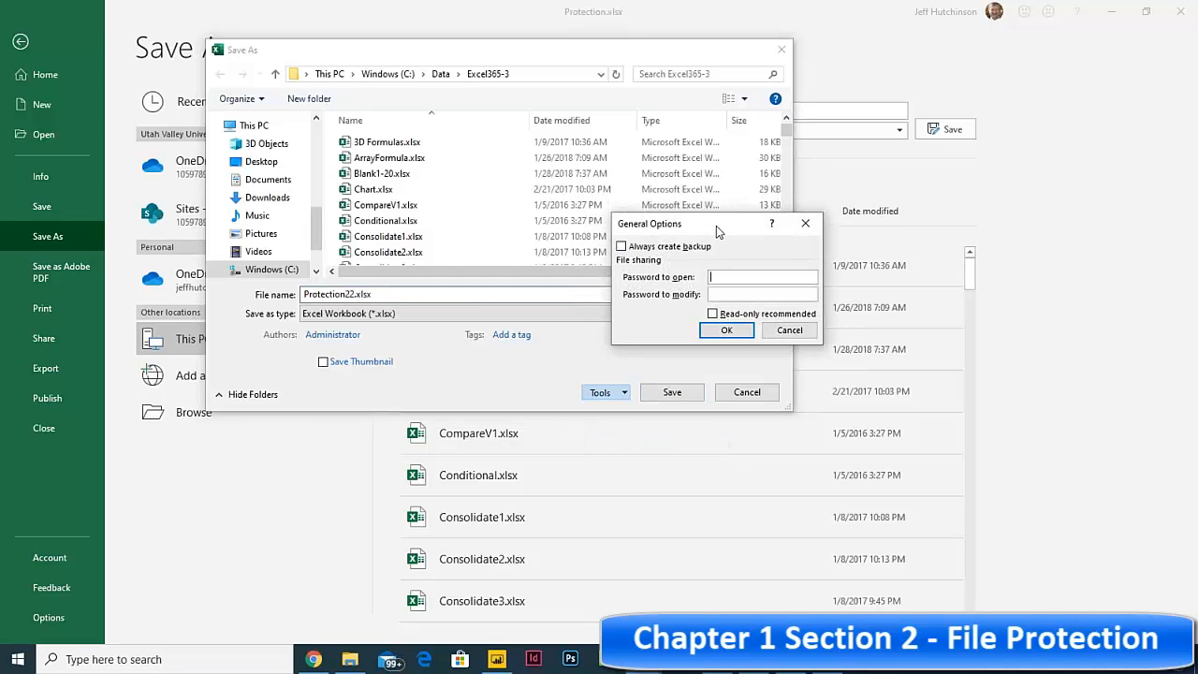
drag(715, 225, 499, 246)
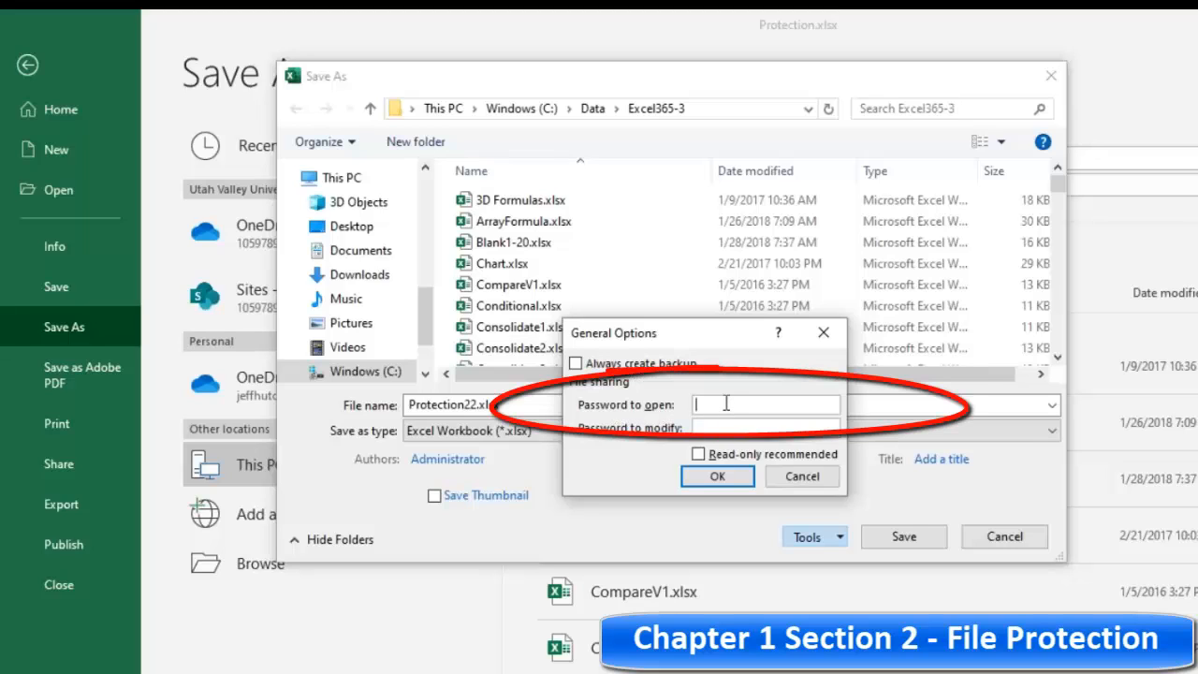
text(abc)
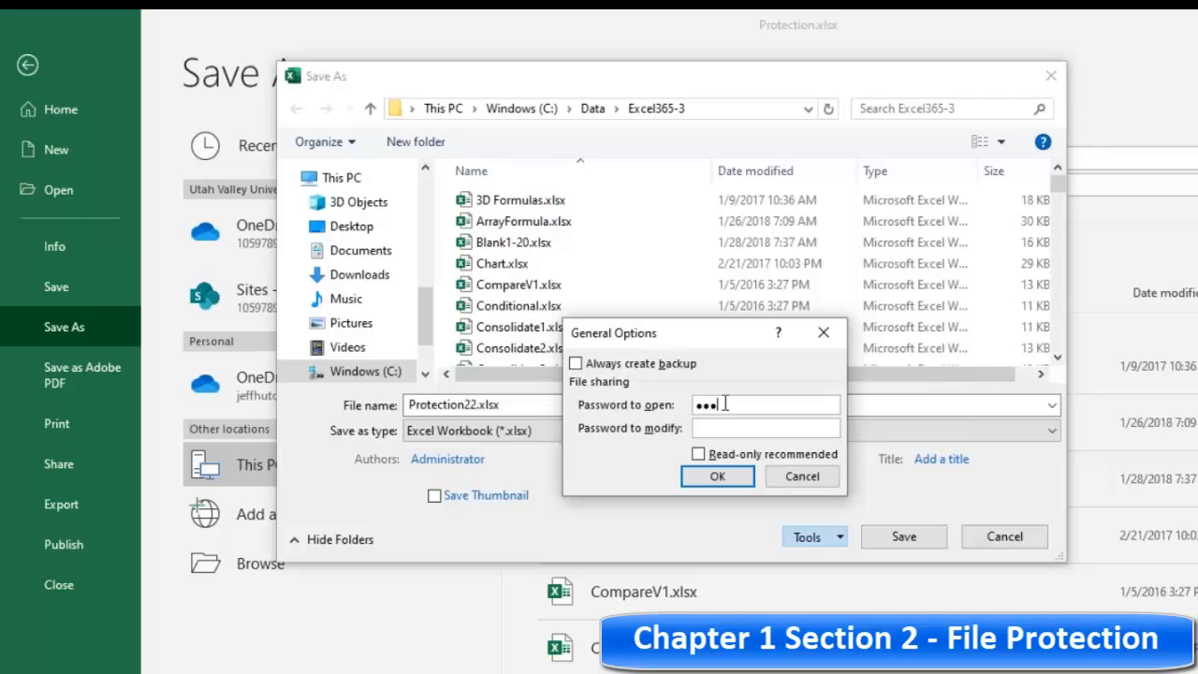
click(719, 478)
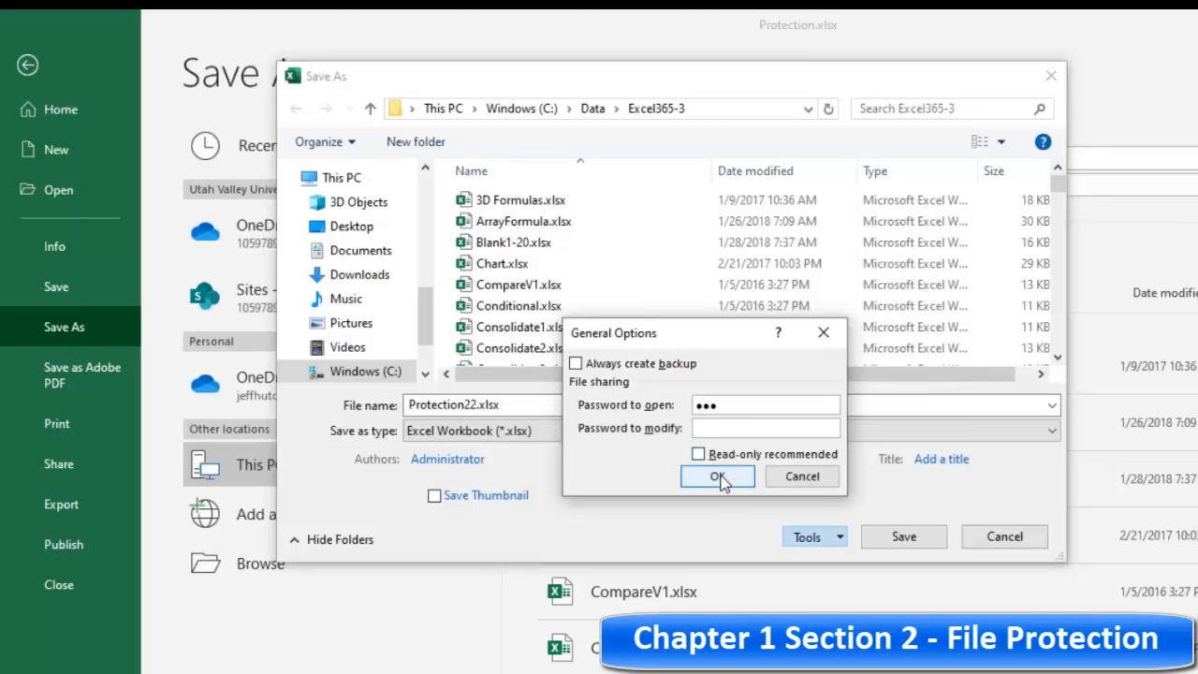
click(719, 477)
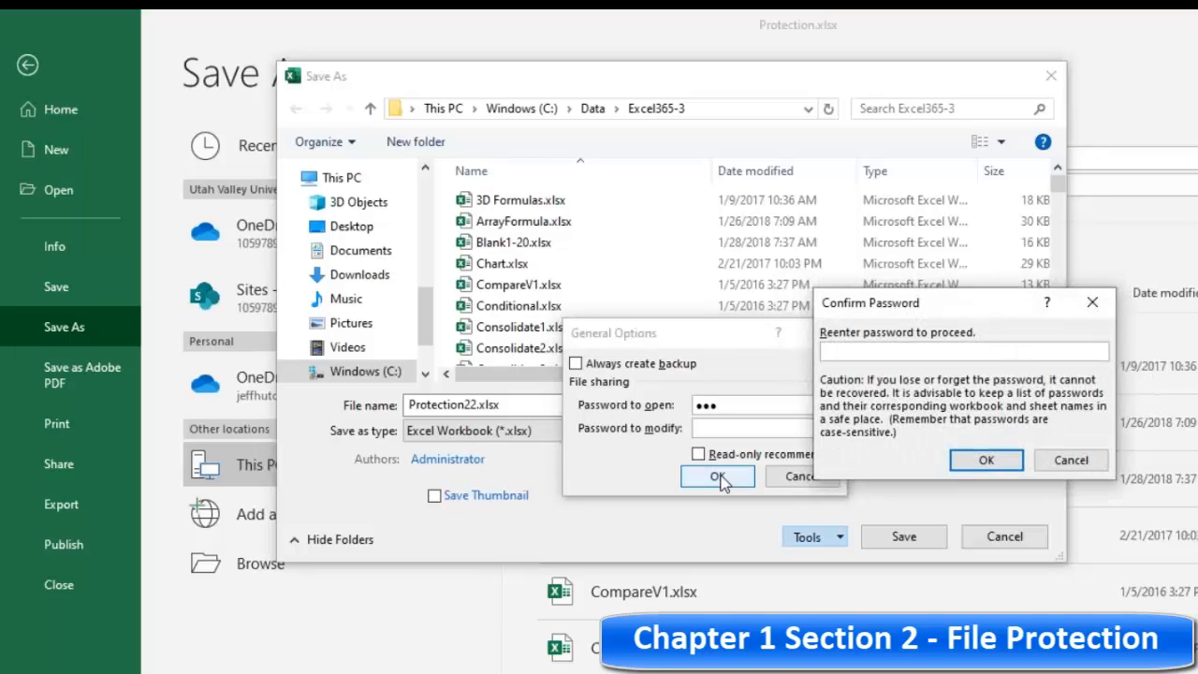
Step: Re-enter the open password to confirm it and save the workbook
text(abc)
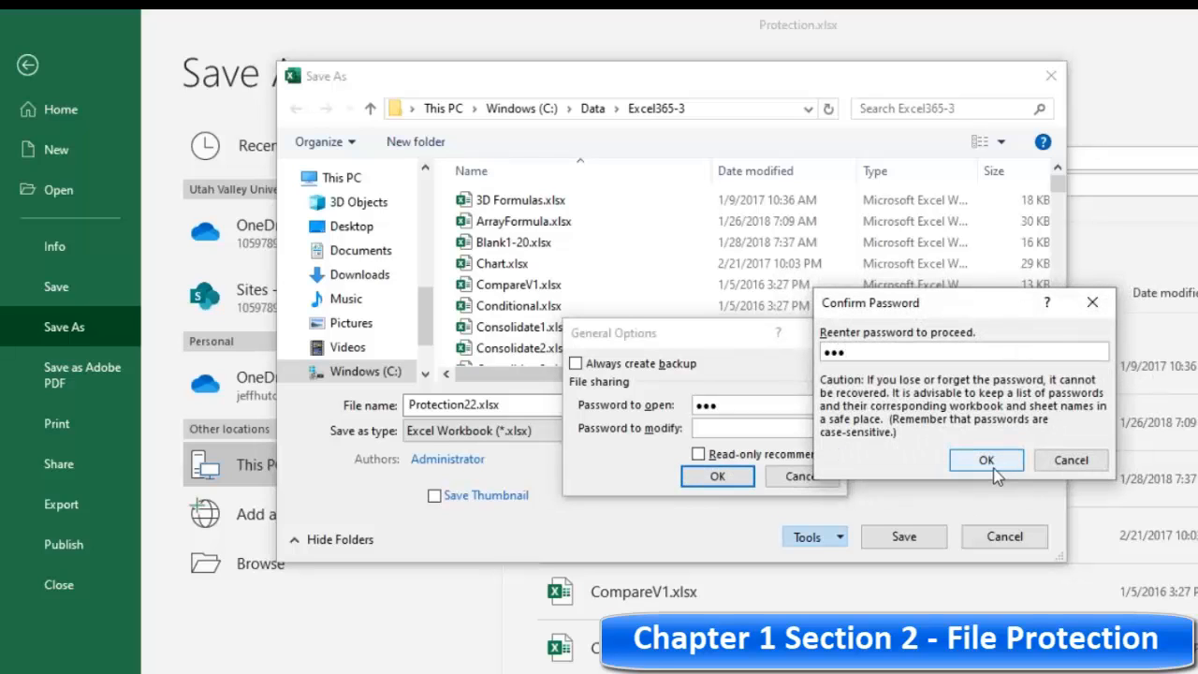
click(986, 460)
key(Return)
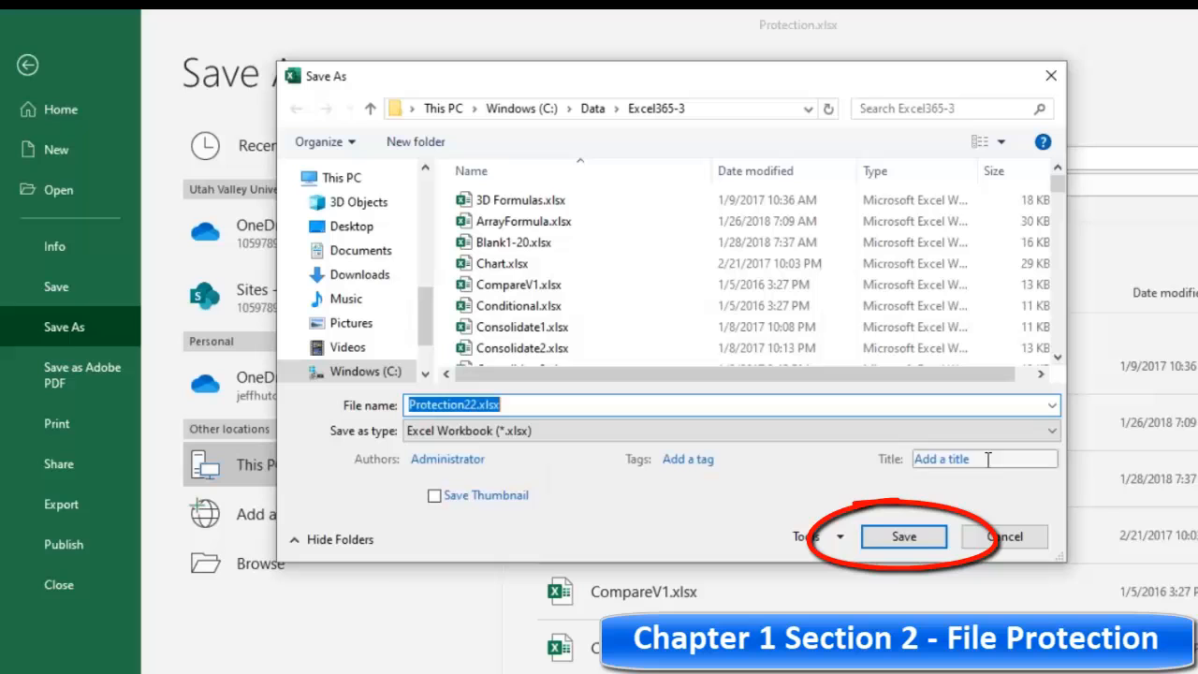
click(903, 537)
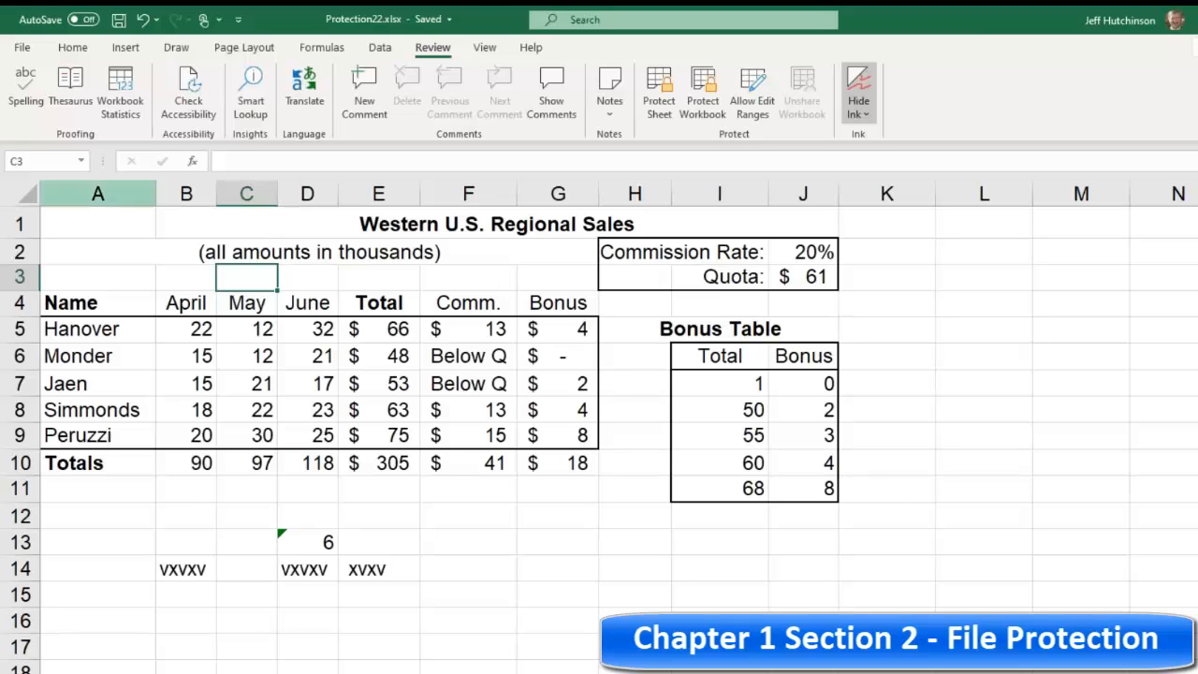
Step: Close the workbook and reopen Protection22.xlsx from the recent files list
click(23, 48)
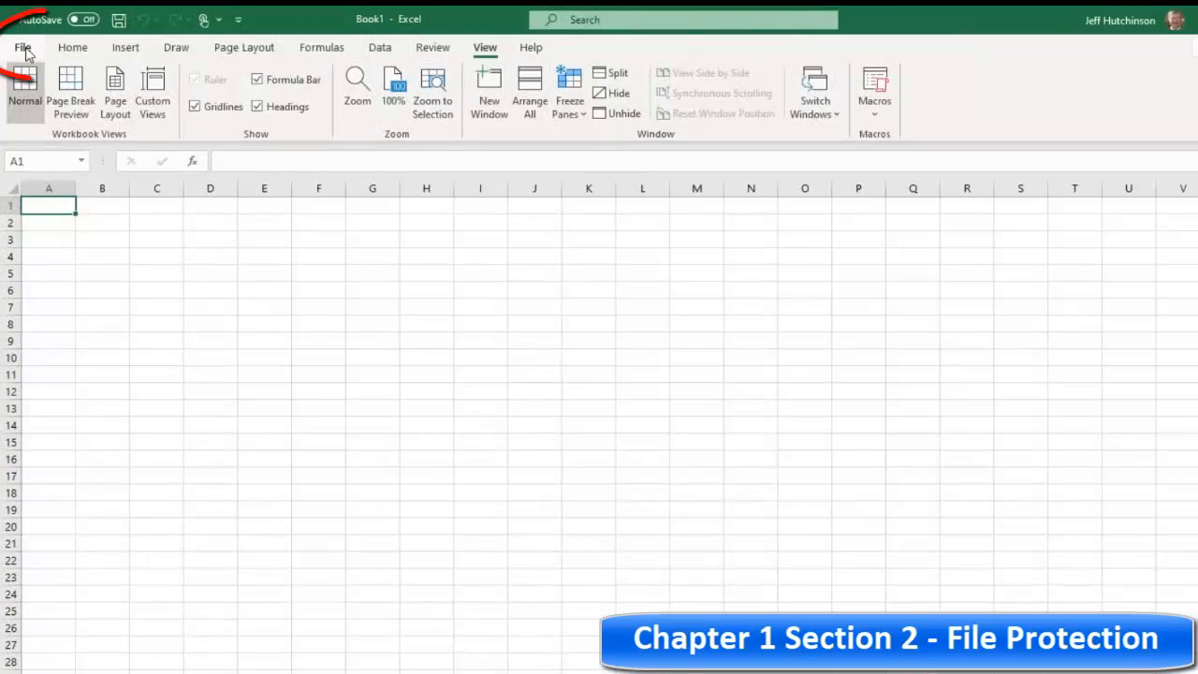
click(23, 49)
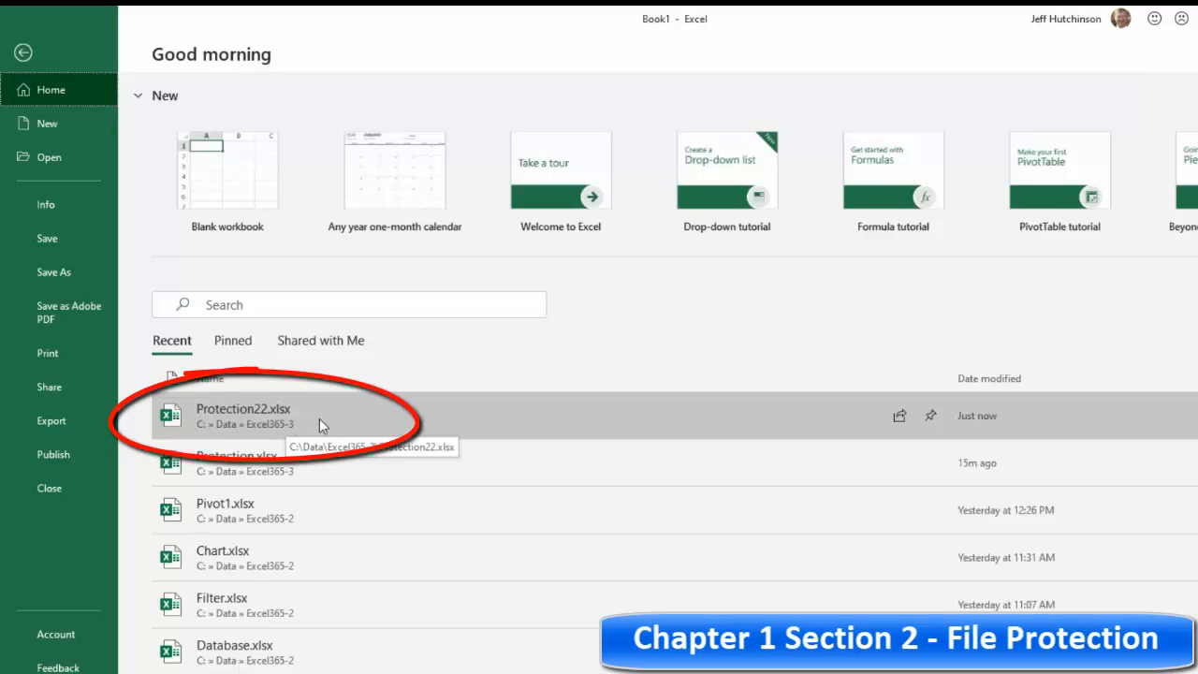
click(320, 421)
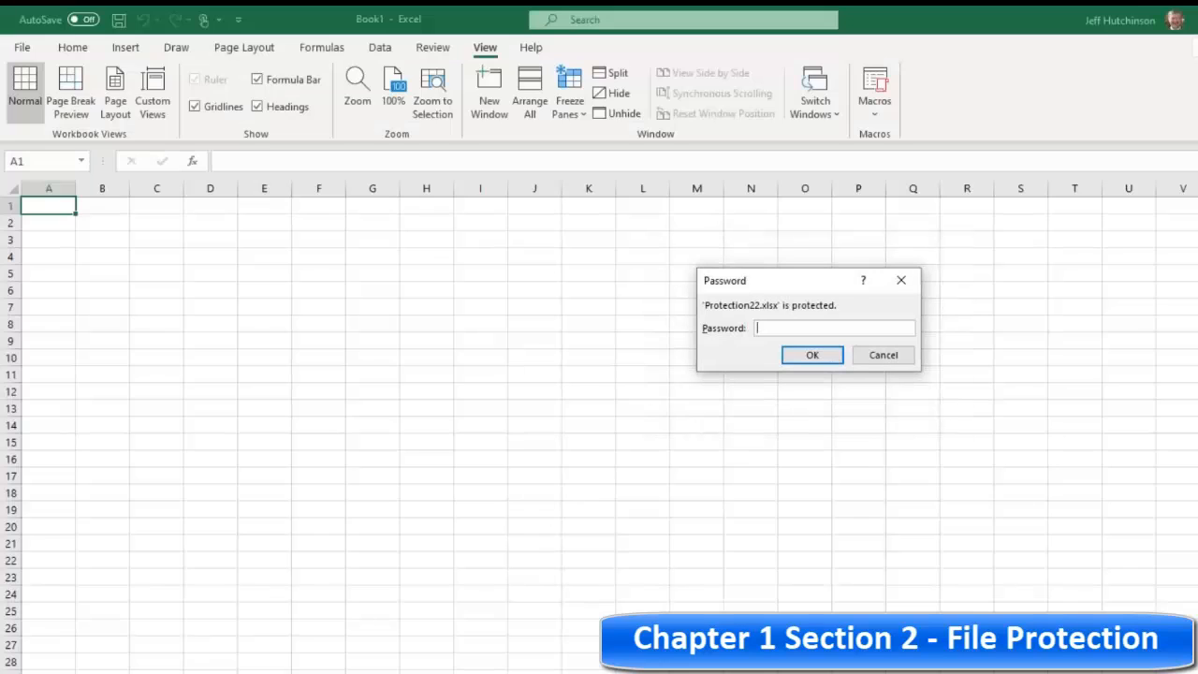
Step: Enter the workbook's open password to open the protected file
drag(784, 283, 444, 285)
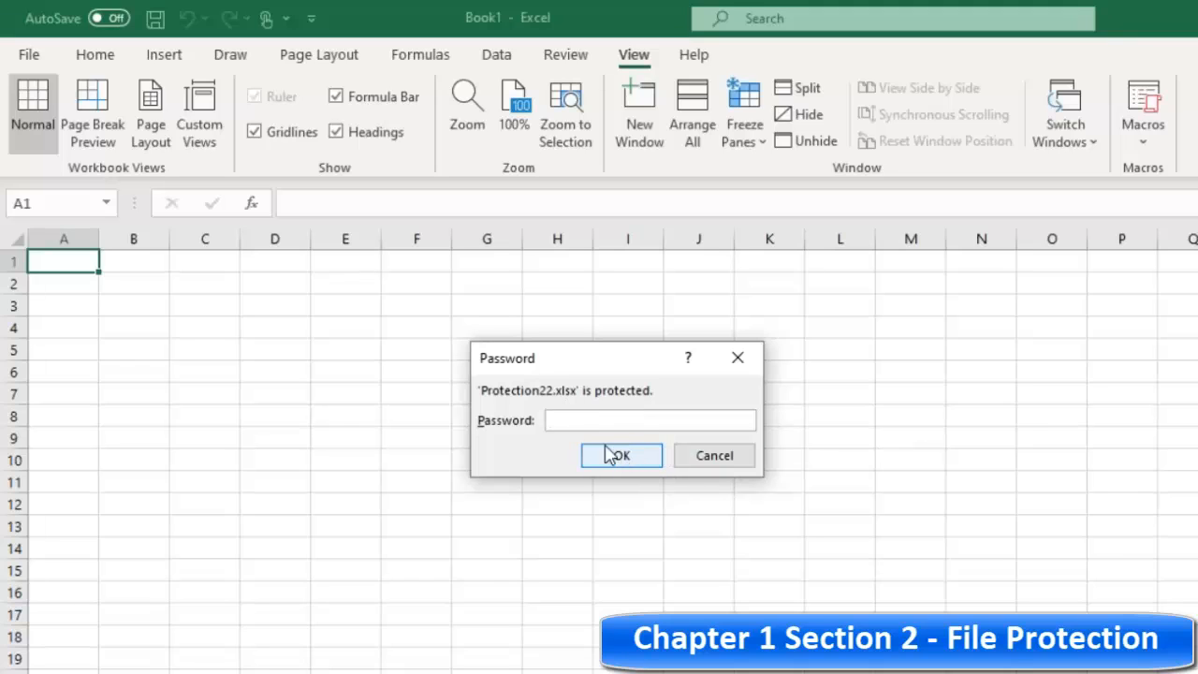
text(123)
click(621, 456)
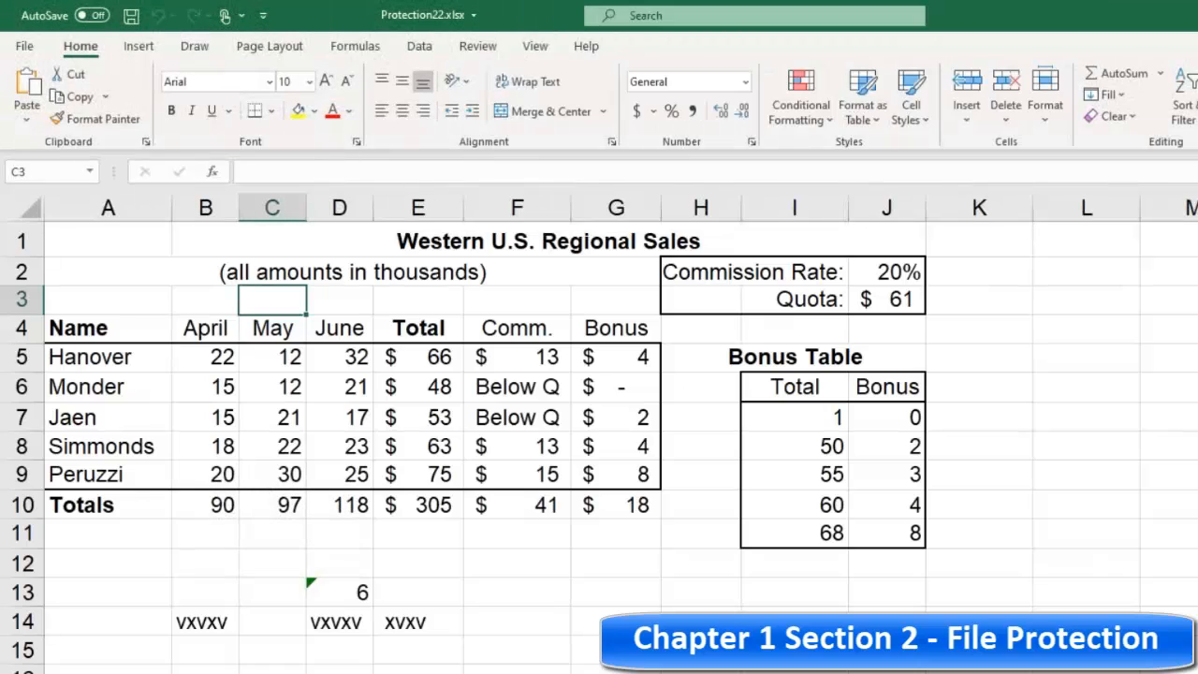
Step: Select cells in column A around the title rows to test the reopened workbook
click(127, 290)
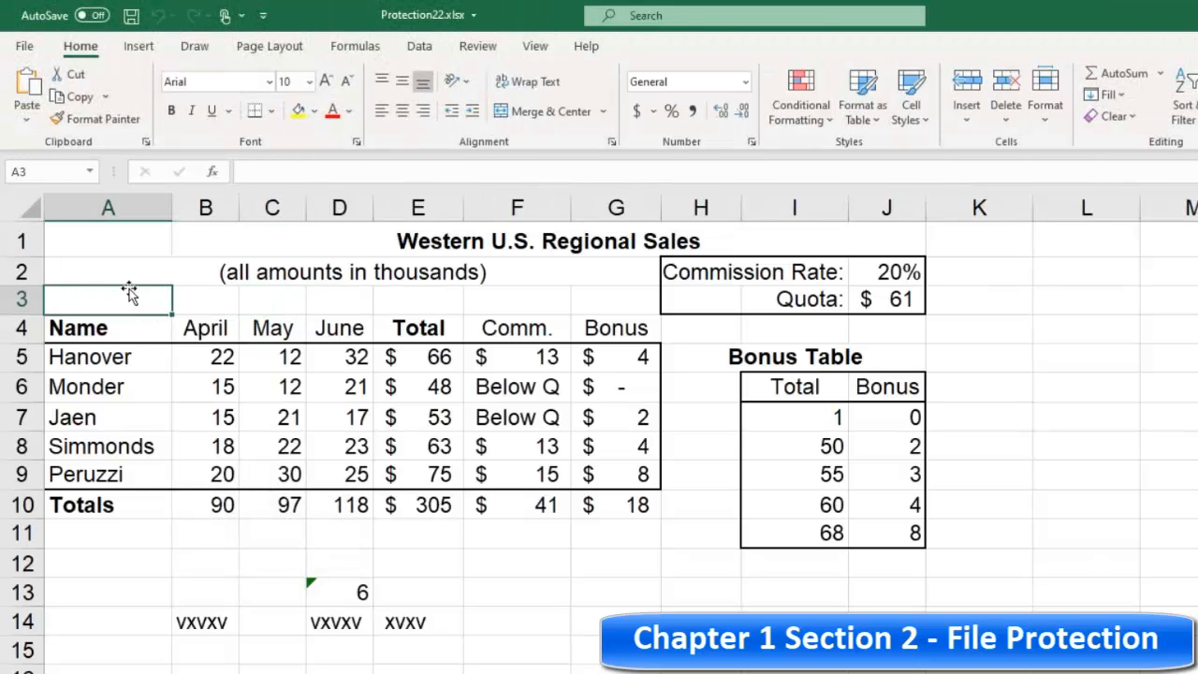
click(94, 236)
click(95, 269)
click(100, 238)
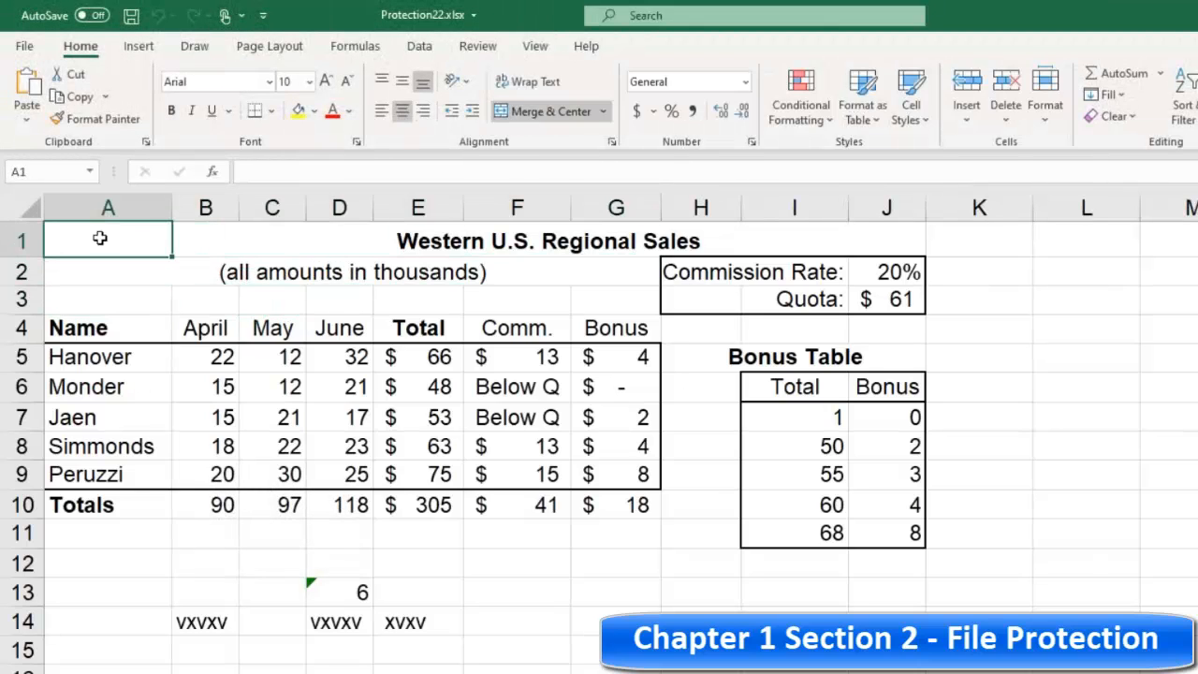
click(102, 272)
click(99, 240)
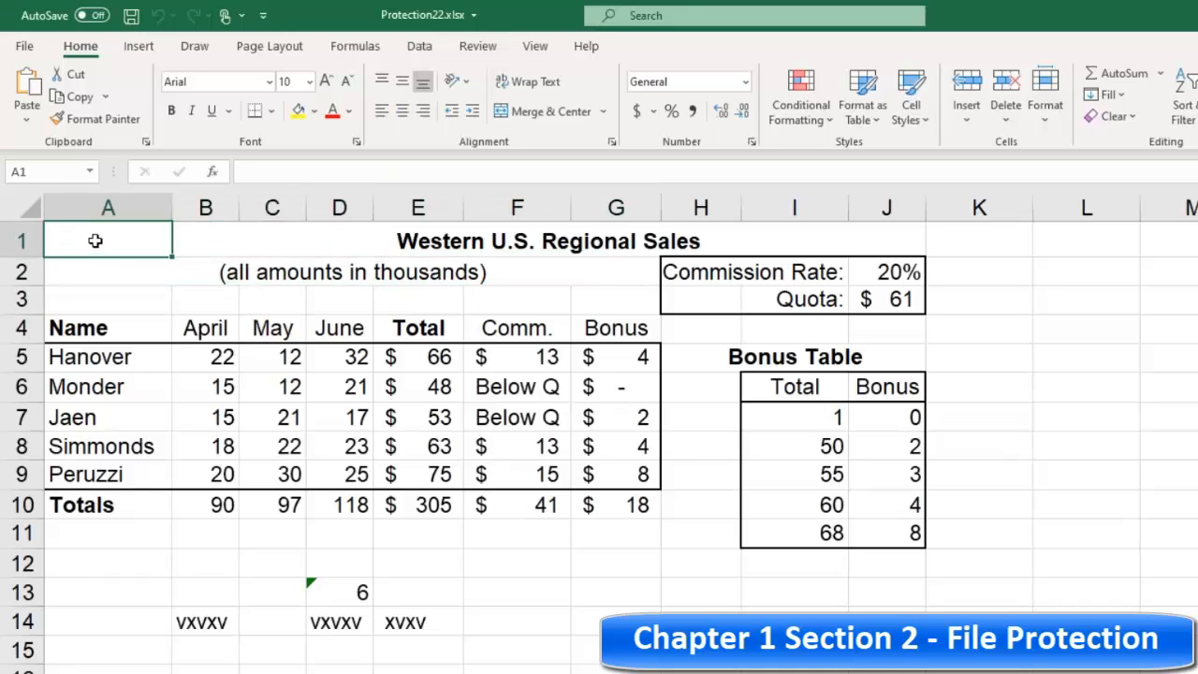
click(102, 271)
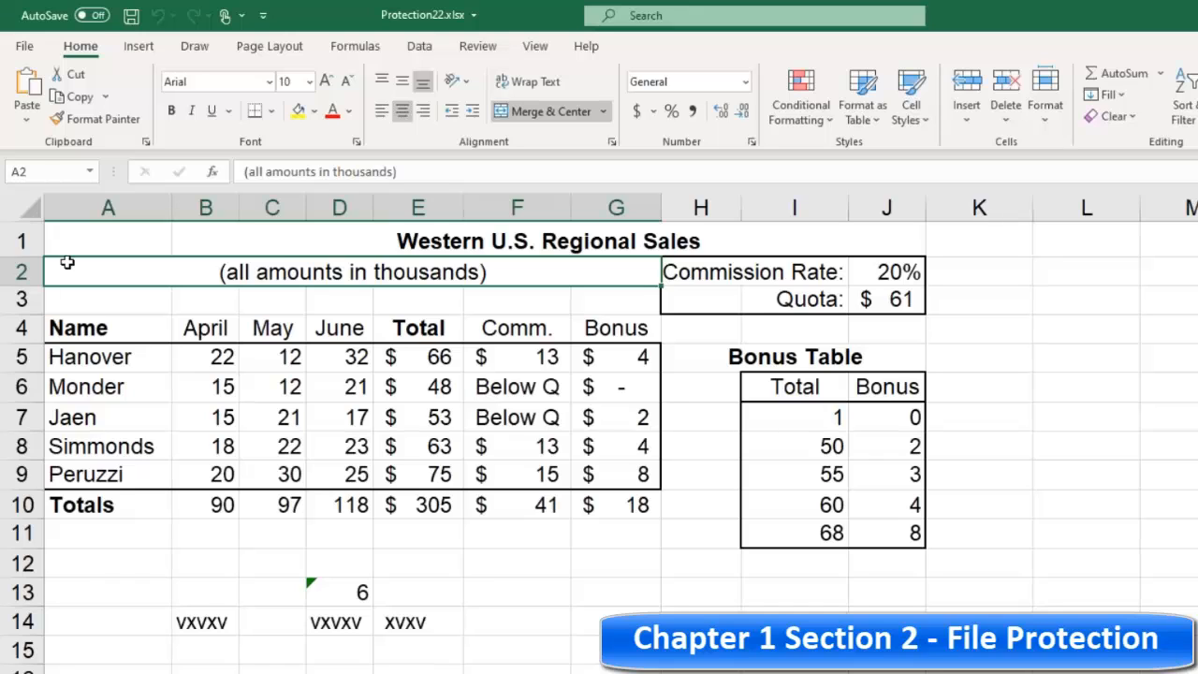
click(126, 303)
click(126, 271)
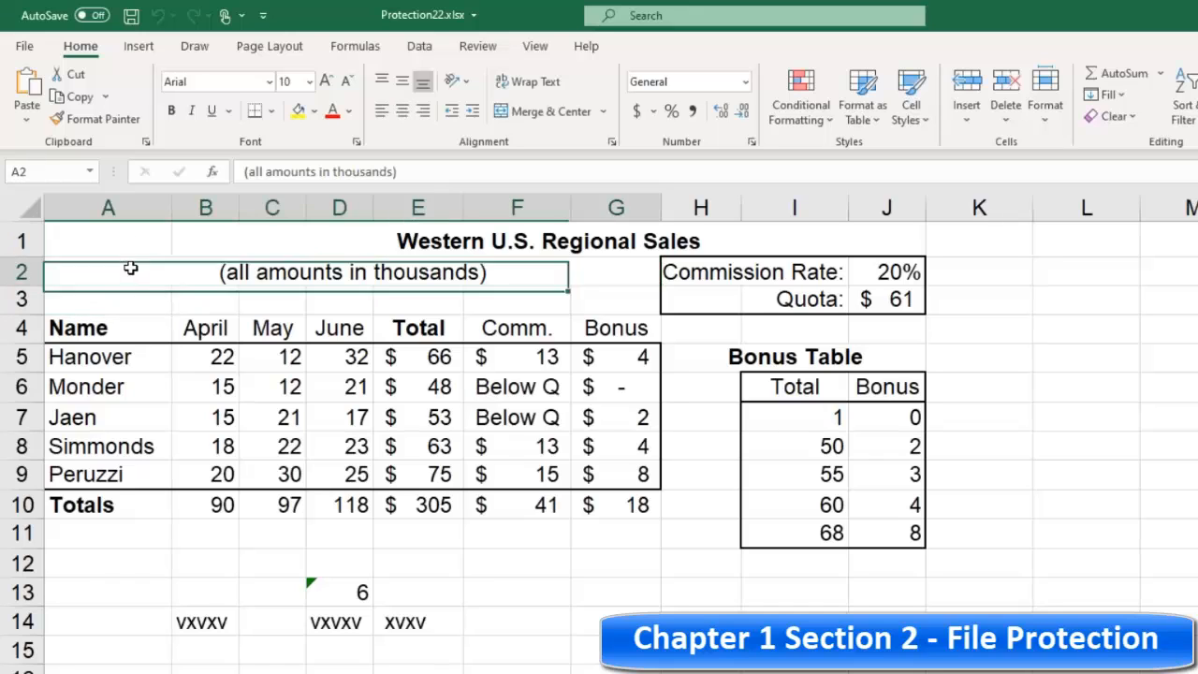
Step: Review the Protect Workbook options on the file's Info page, then return to the sheet
click(25, 46)
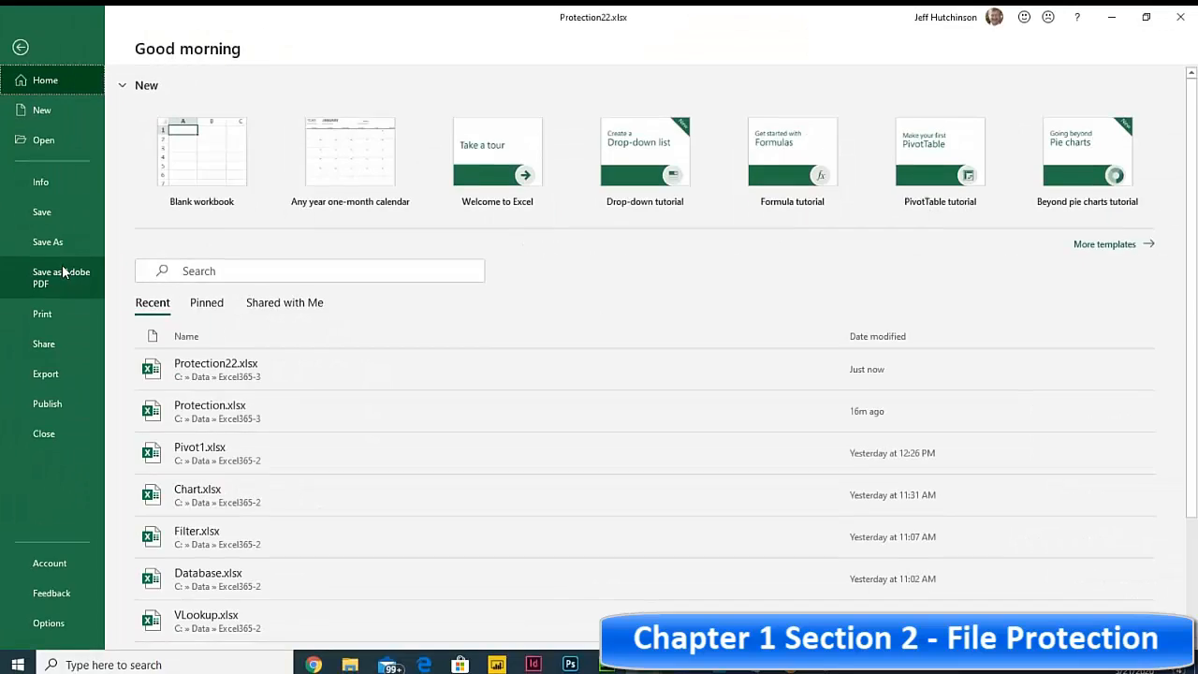
click(57, 180)
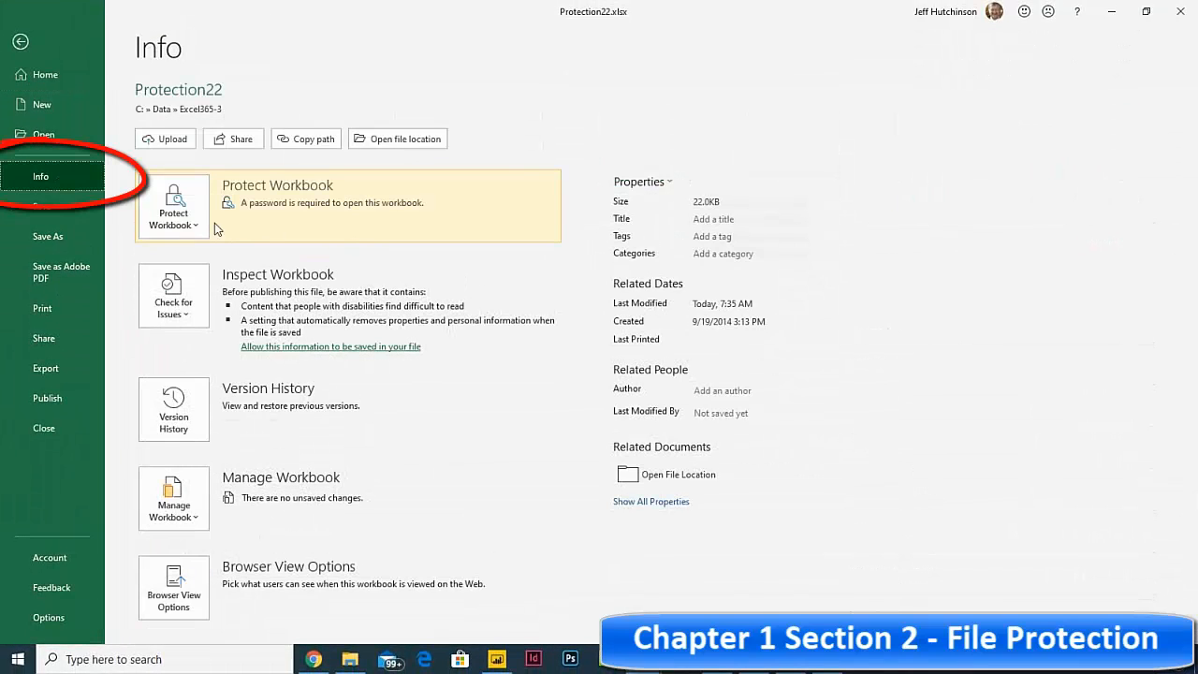
click(192, 225)
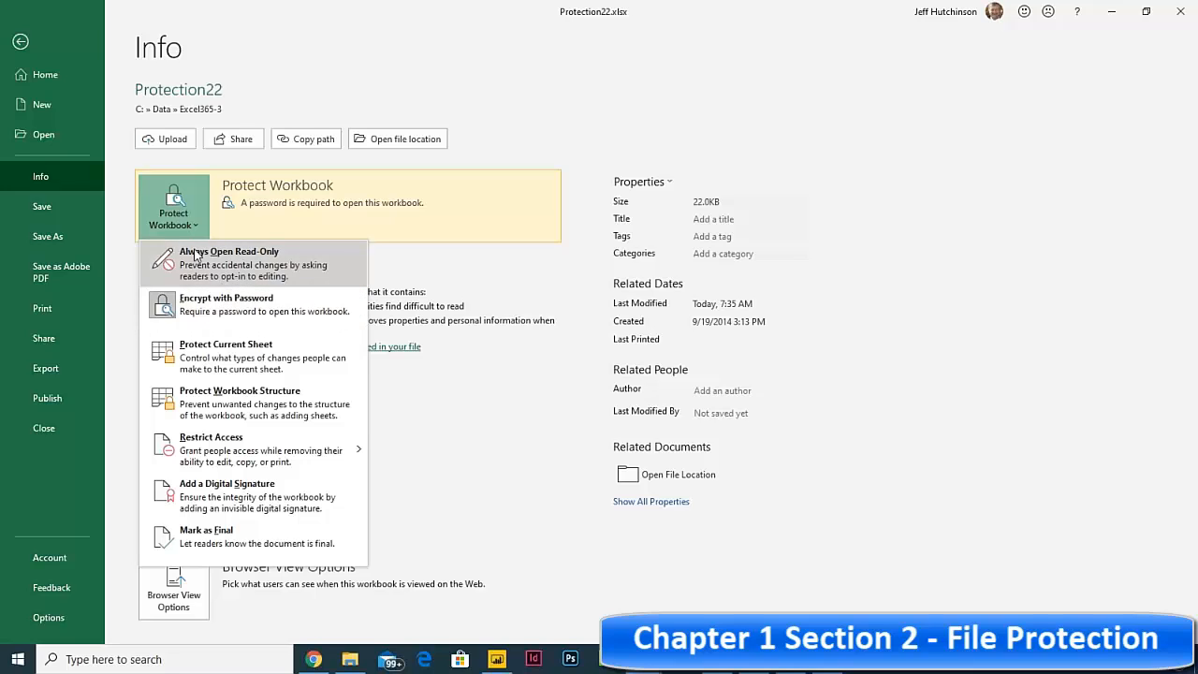
click(20, 42)
click(19, 42)
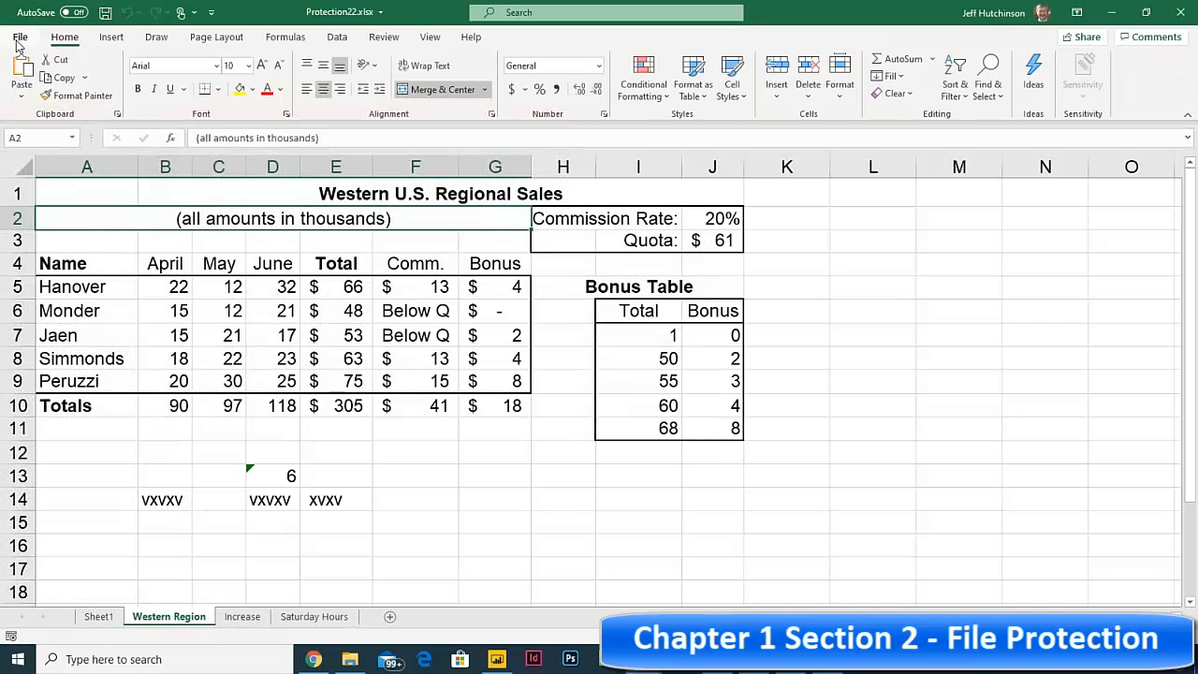
Step: Reopen the Save As General Options and clear the password to open
click(19, 42)
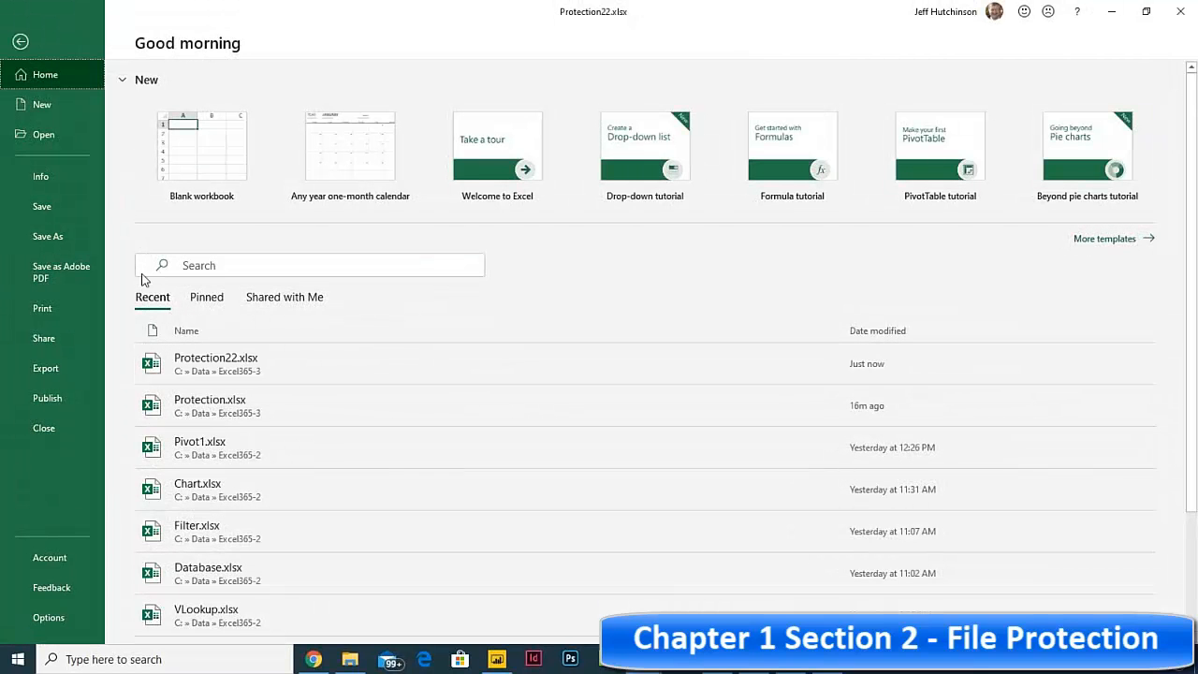
click(49, 236)
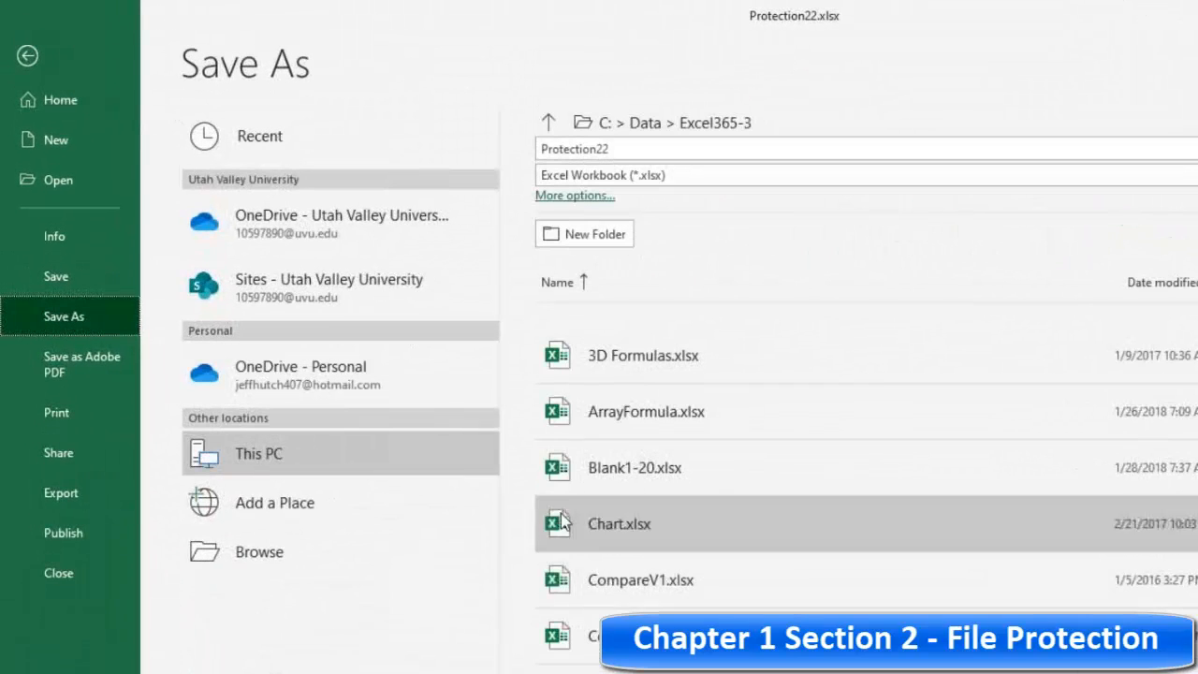
click(266, 554)
click(832, 525)
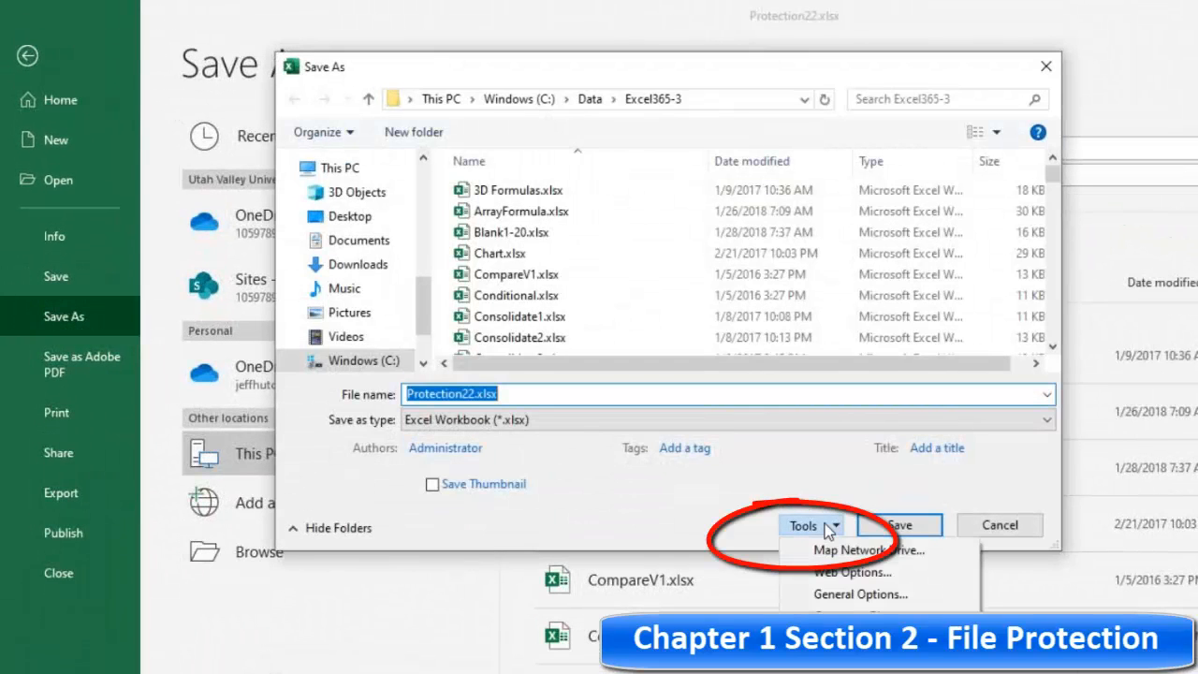
click(852, 594)
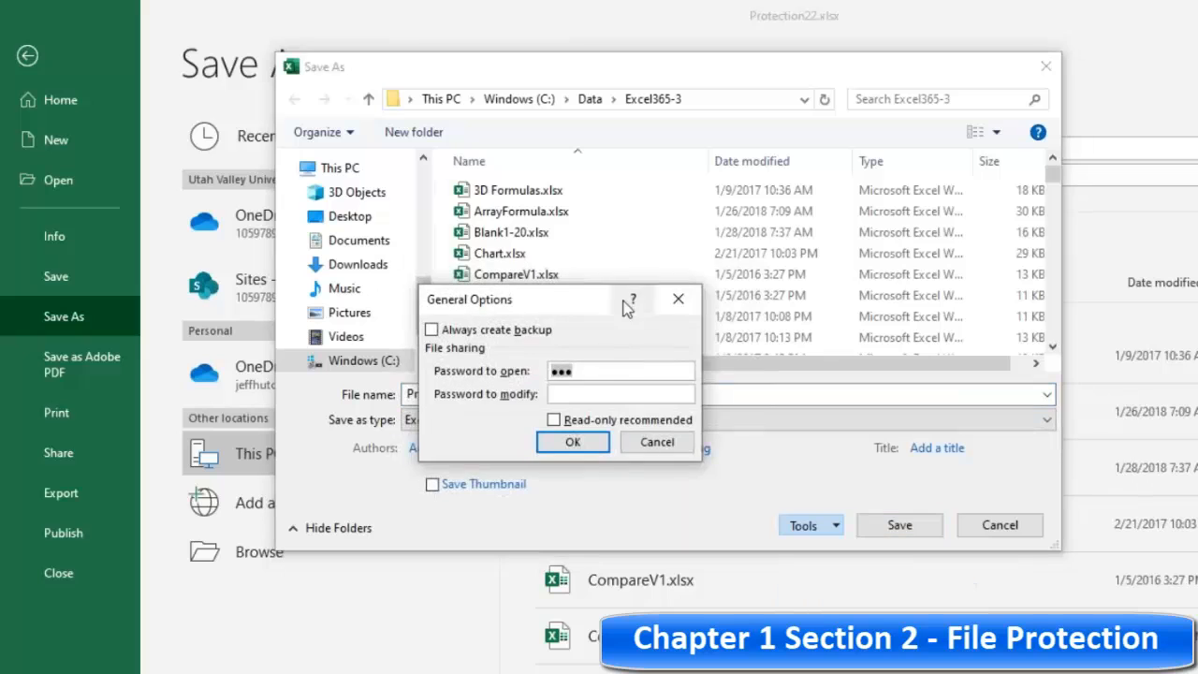
drag(580, 291, 727, 176)
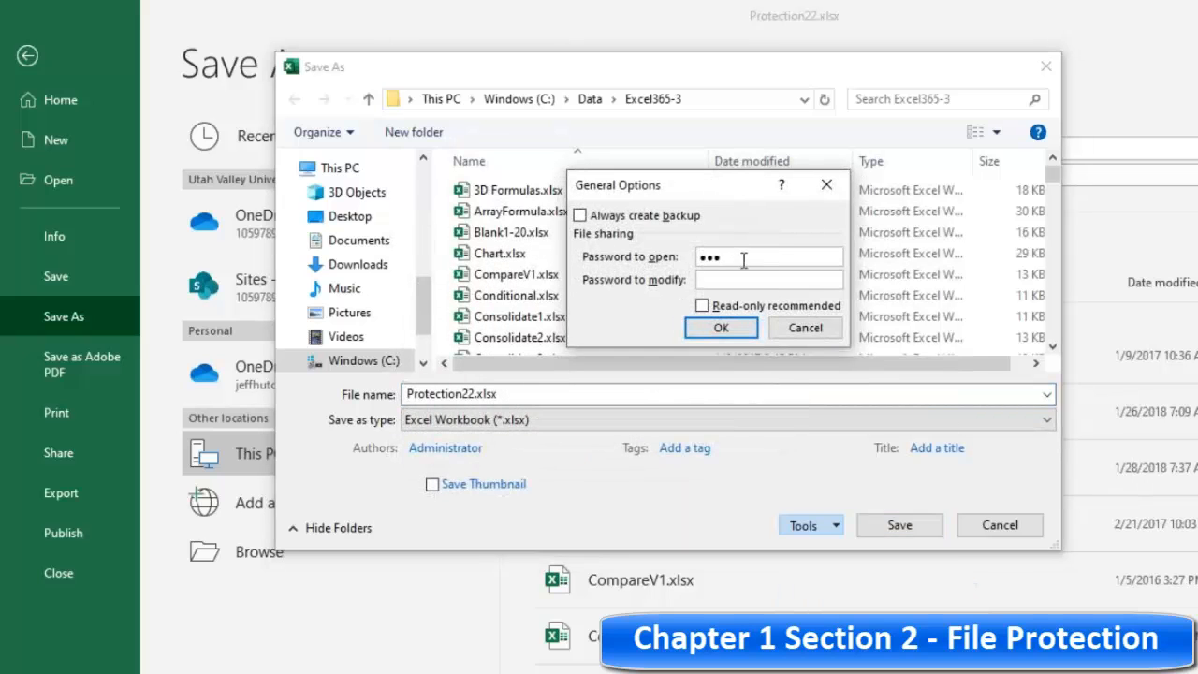
key(BackSpace)
key(BackSpace)
key(BackSpace)
Step: Set and confirm a password to modify, then save over the existing Protection22.xlsx file
click(728, 277)
text(•••)
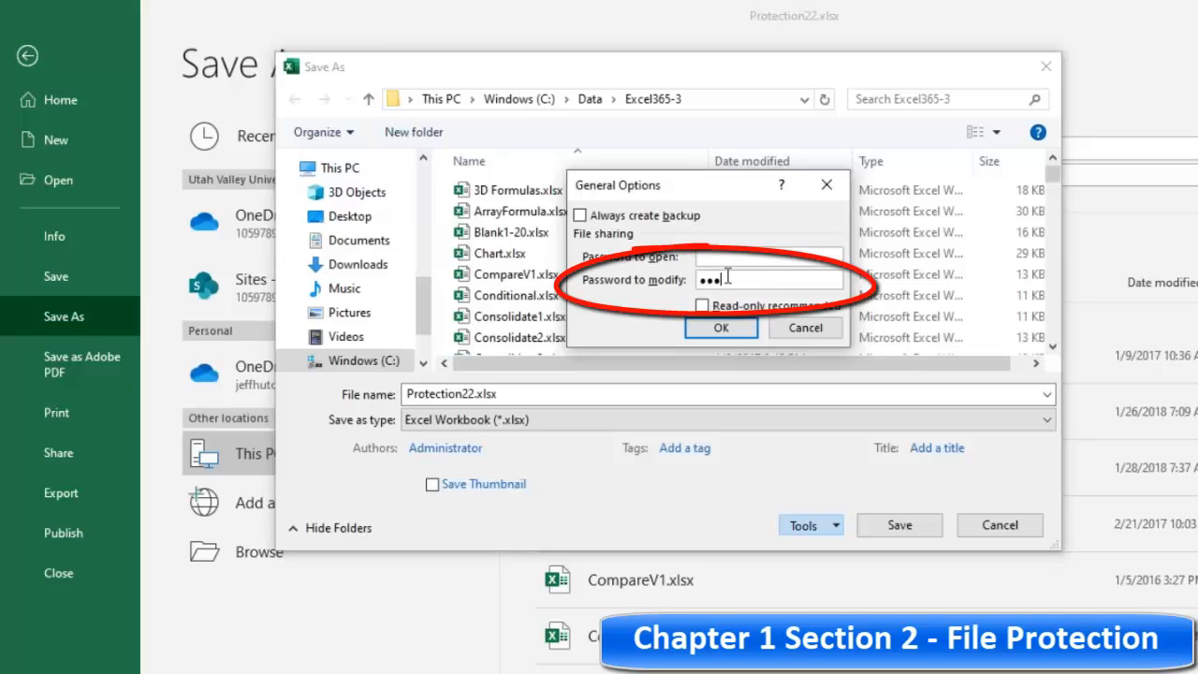
click(722, 329)
text(•)
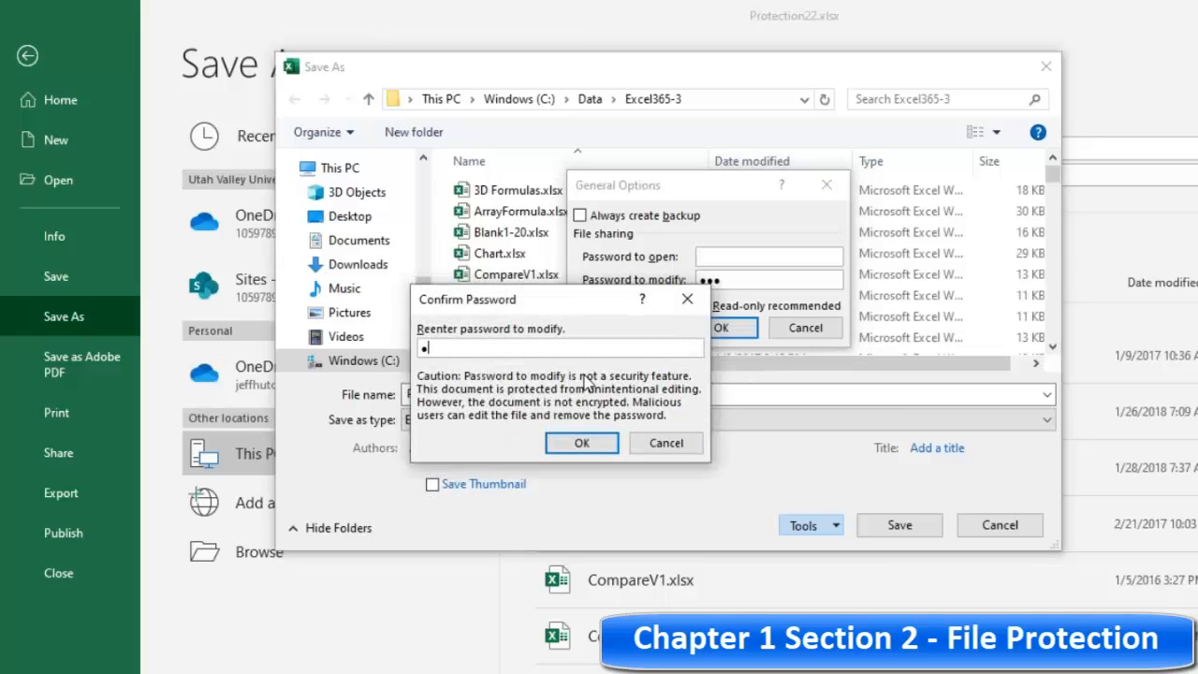
text(••)
click(583, 445)
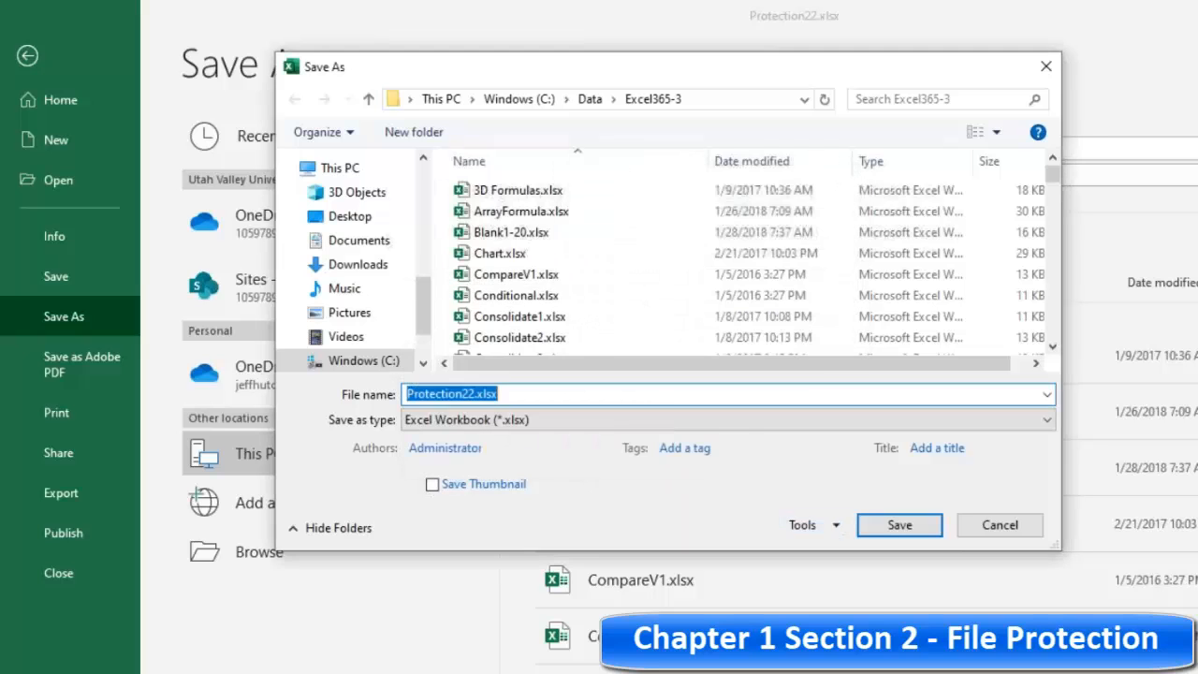
click(909, 530)
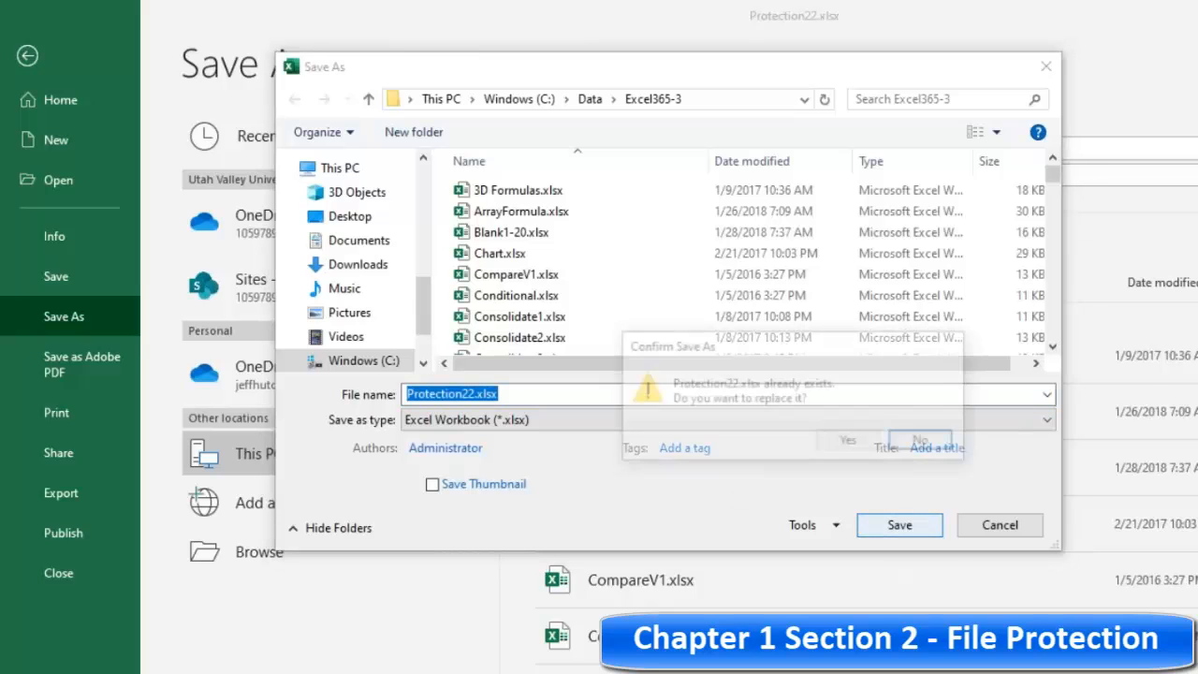
click(845, 440)
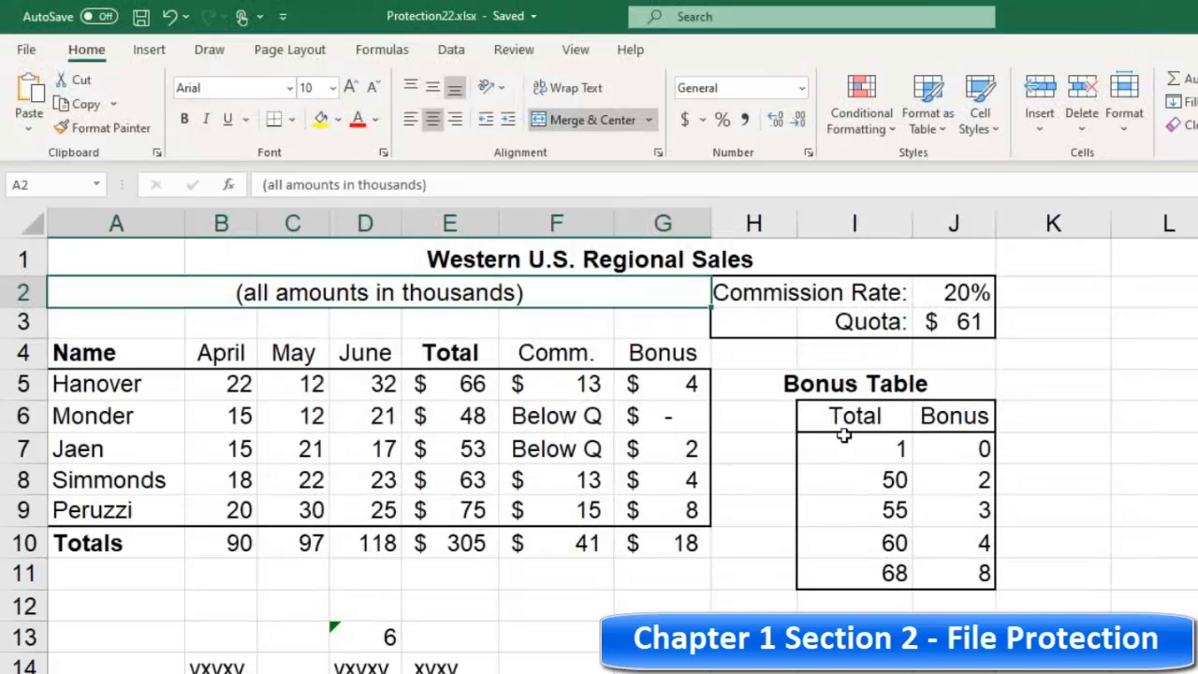
Step: Close the workbook, reopen Protection22.xlsx from the recent files, and open it read-only at the password prompt
click(28, 50)
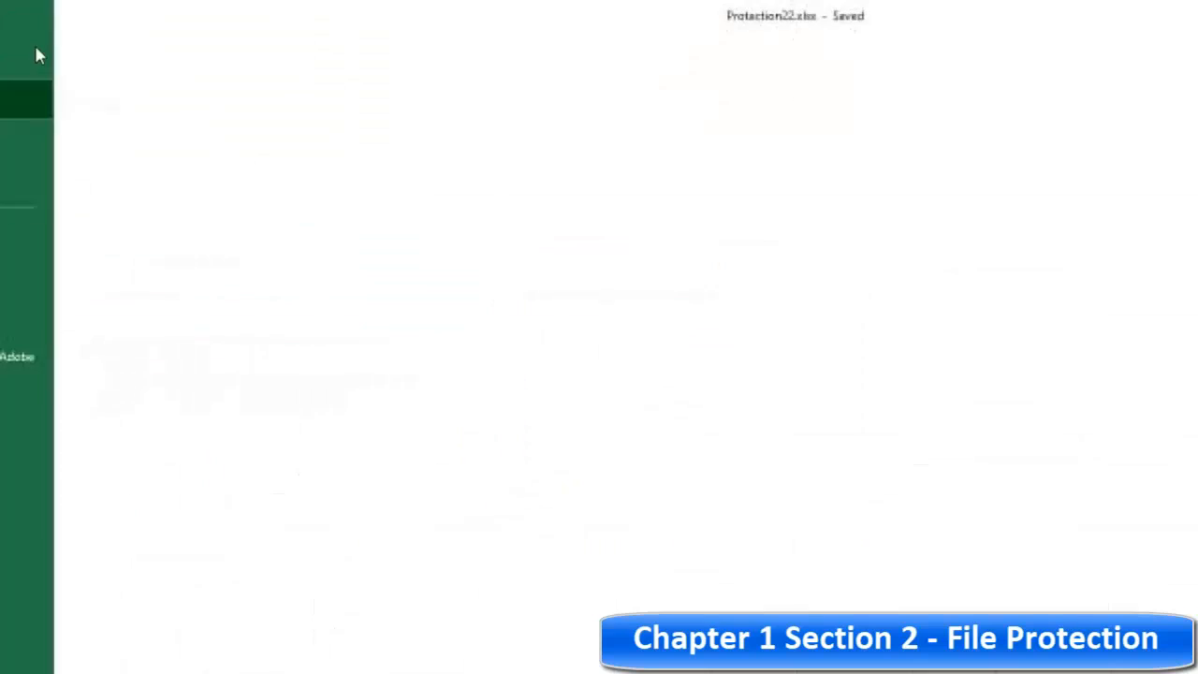
click(58, 573)
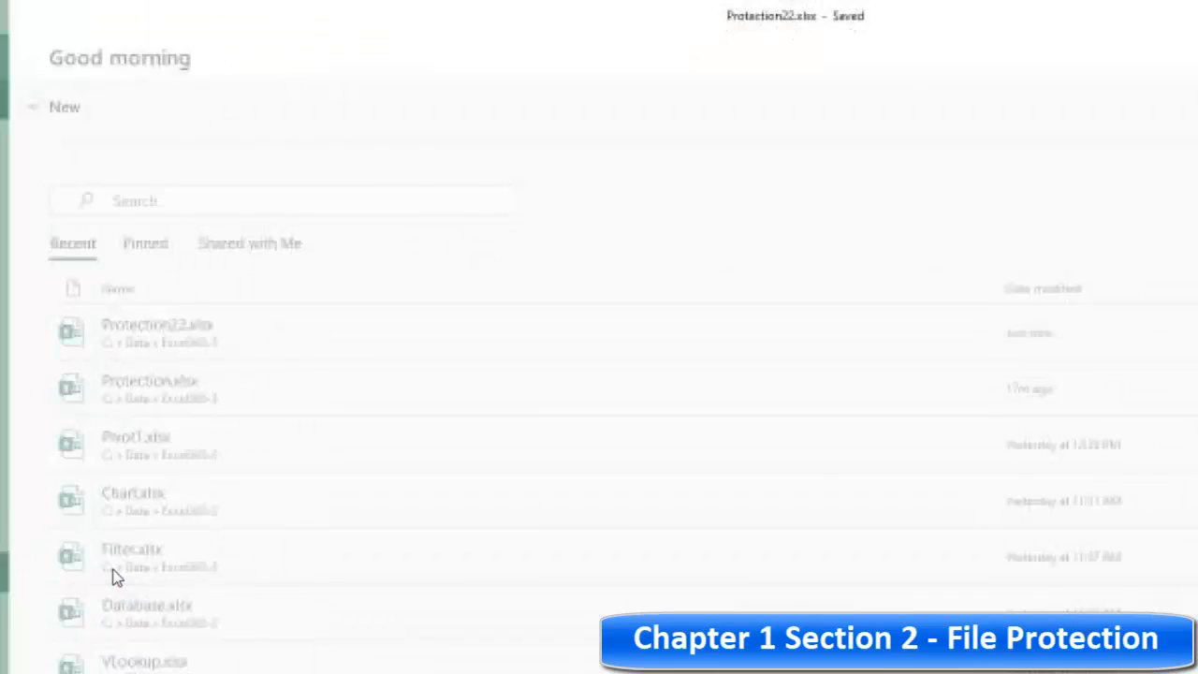
click(28, 50)
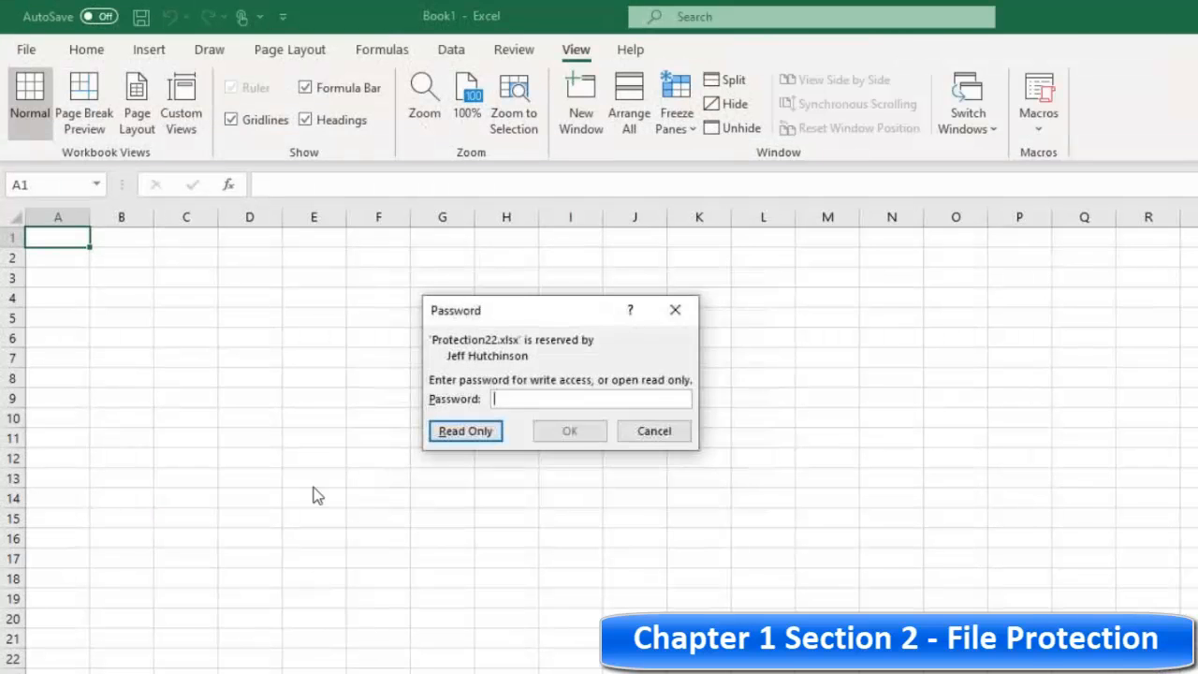
drag(514, 312, 463, 291)
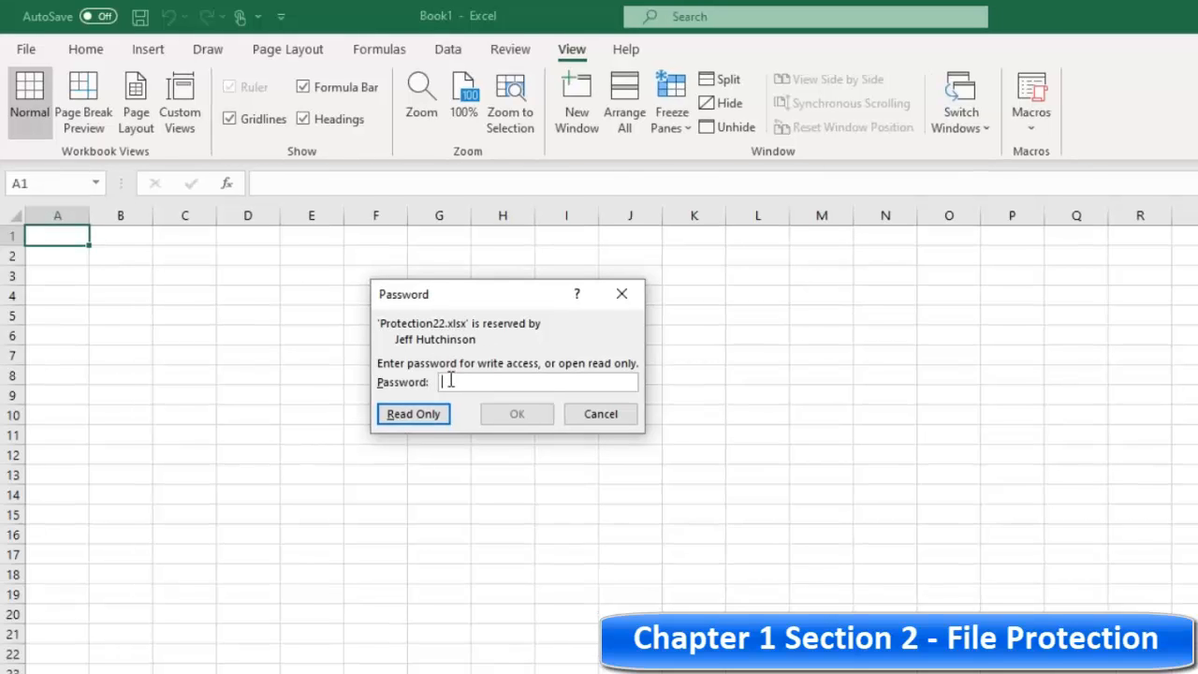
click(413, 413)
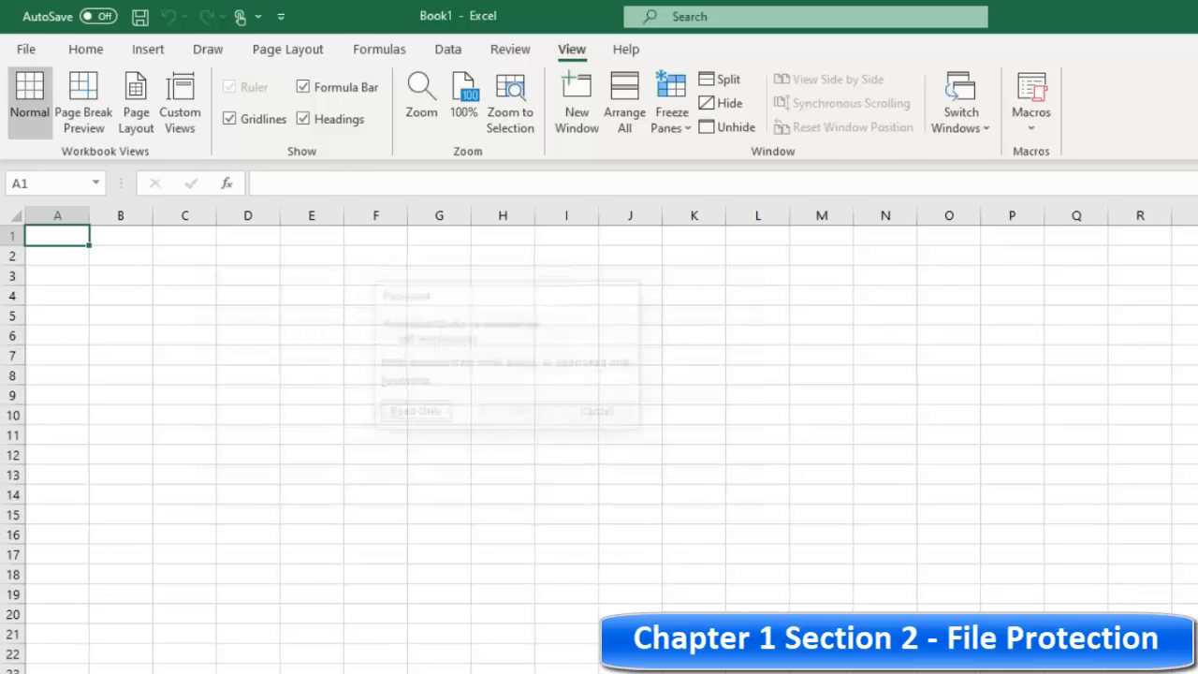
click(472, 421)
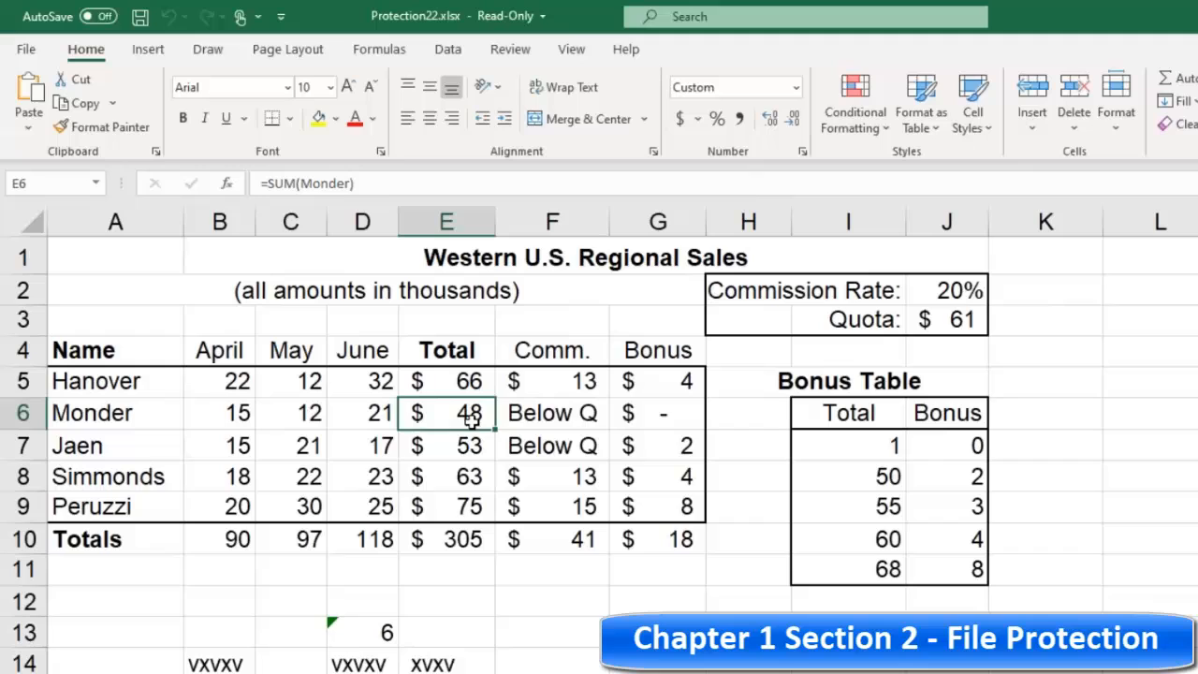
Step: Enter test values in the read-only sheet: 222 in B5 and 33 in C5 through C8 and B8
click(386, 451)
click(234, 384)
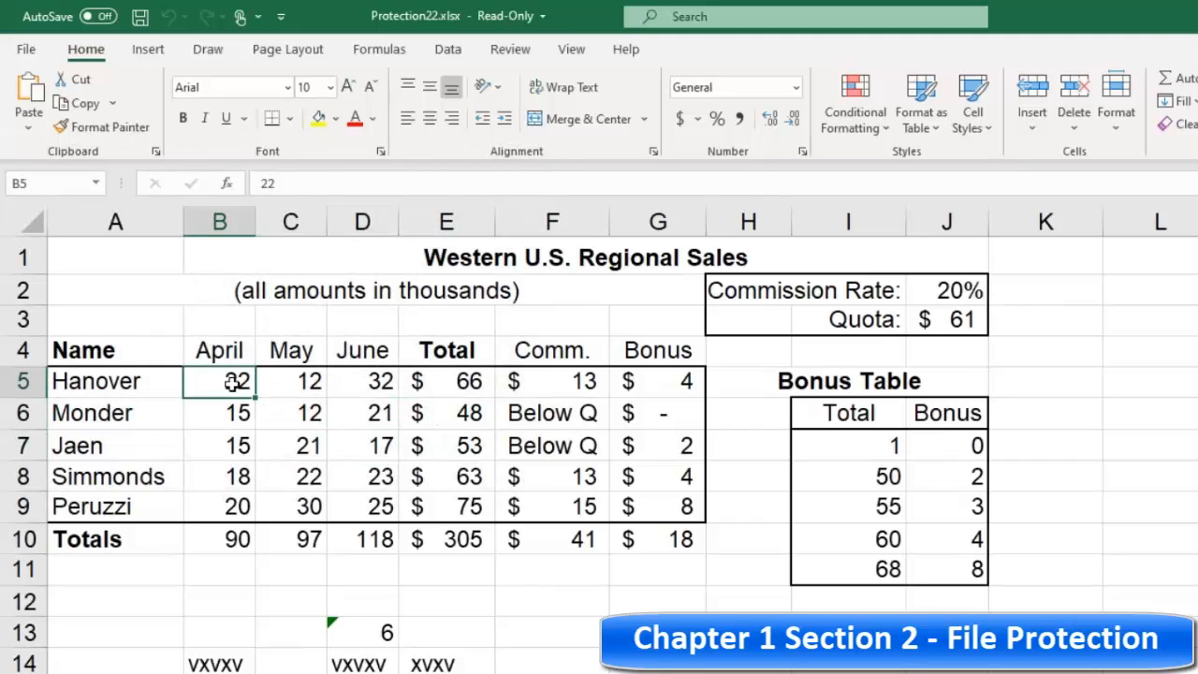
text(222)
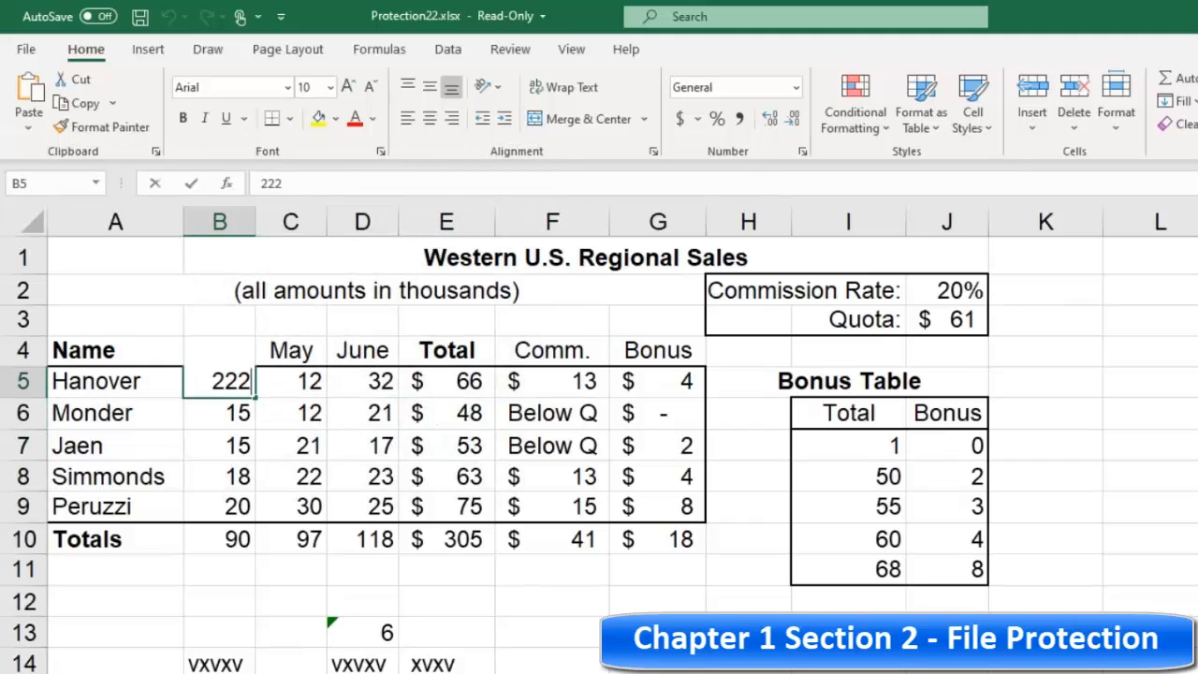
click(304, 381)
text(33)
click(309, 413)
text(33)
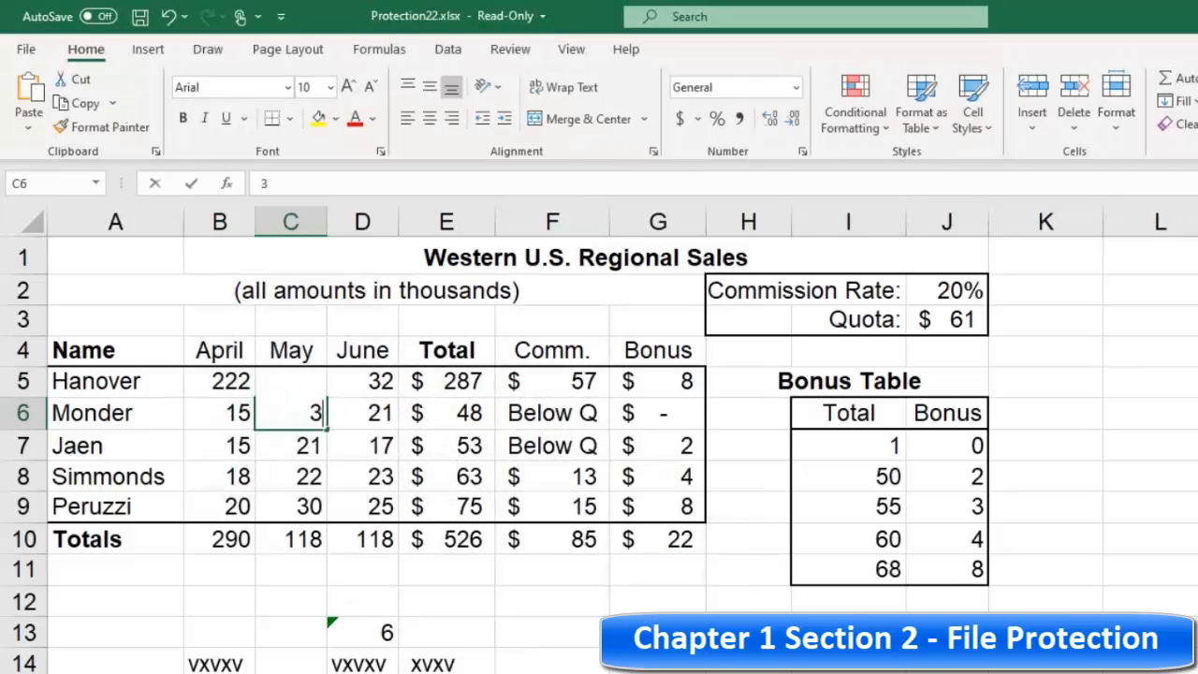
click(304, 443)
text(33)
click(289, 476)
text(33)
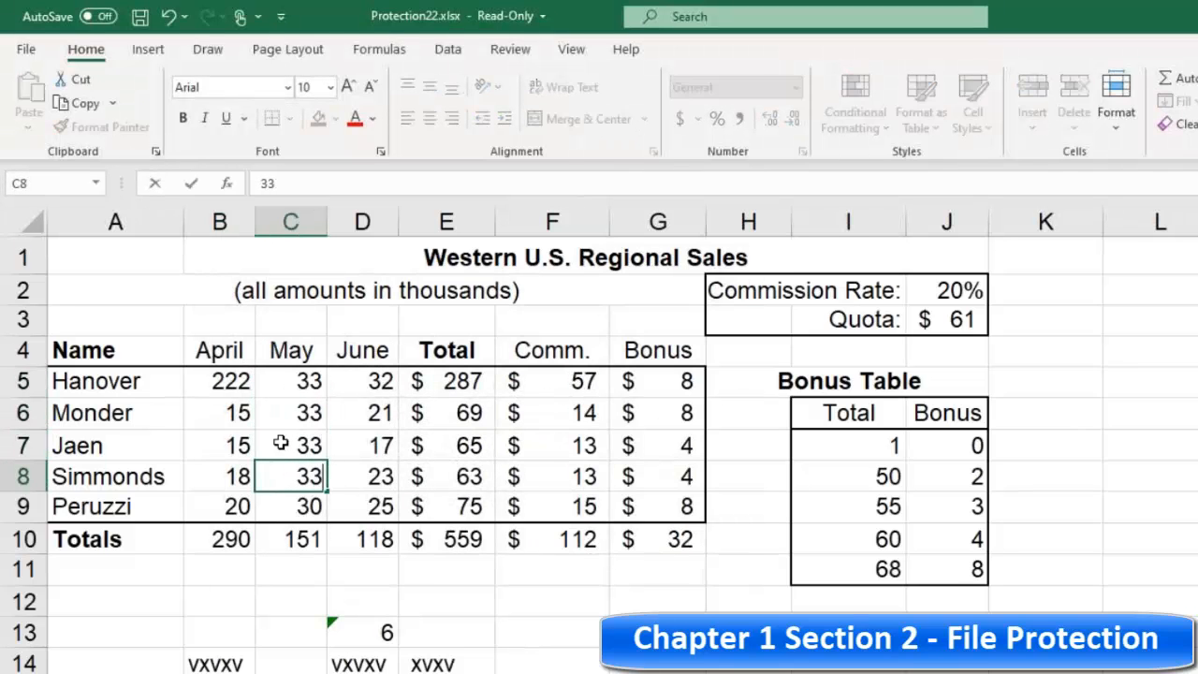
key(Up)
click(241, 475)
text(33)
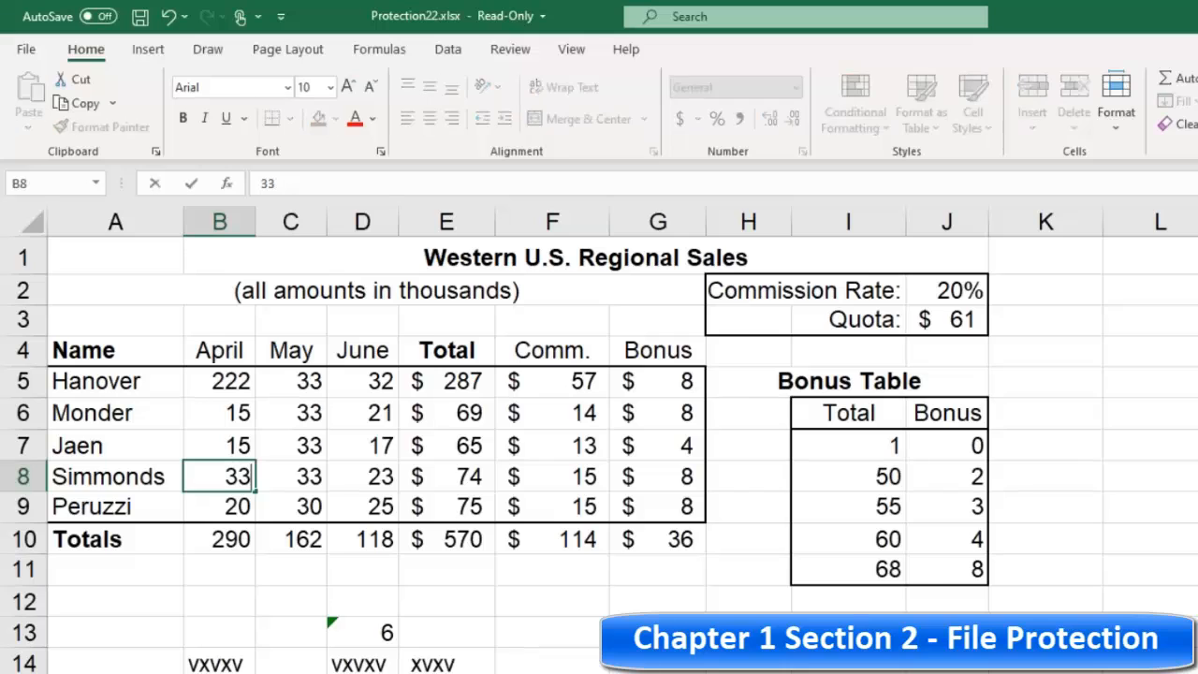
click(224, 445)
Step: Clear the (all amounts in thousands) subtitle from cell A2
drag(215, 383, 342, 498)
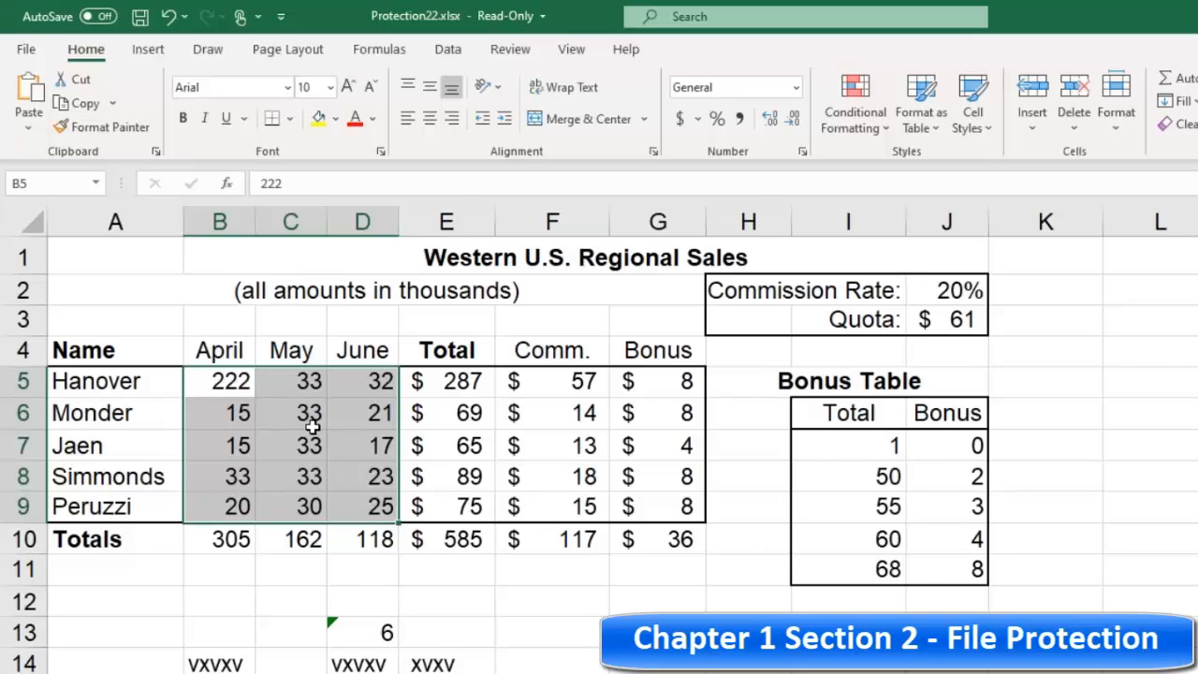
click(219, 379)
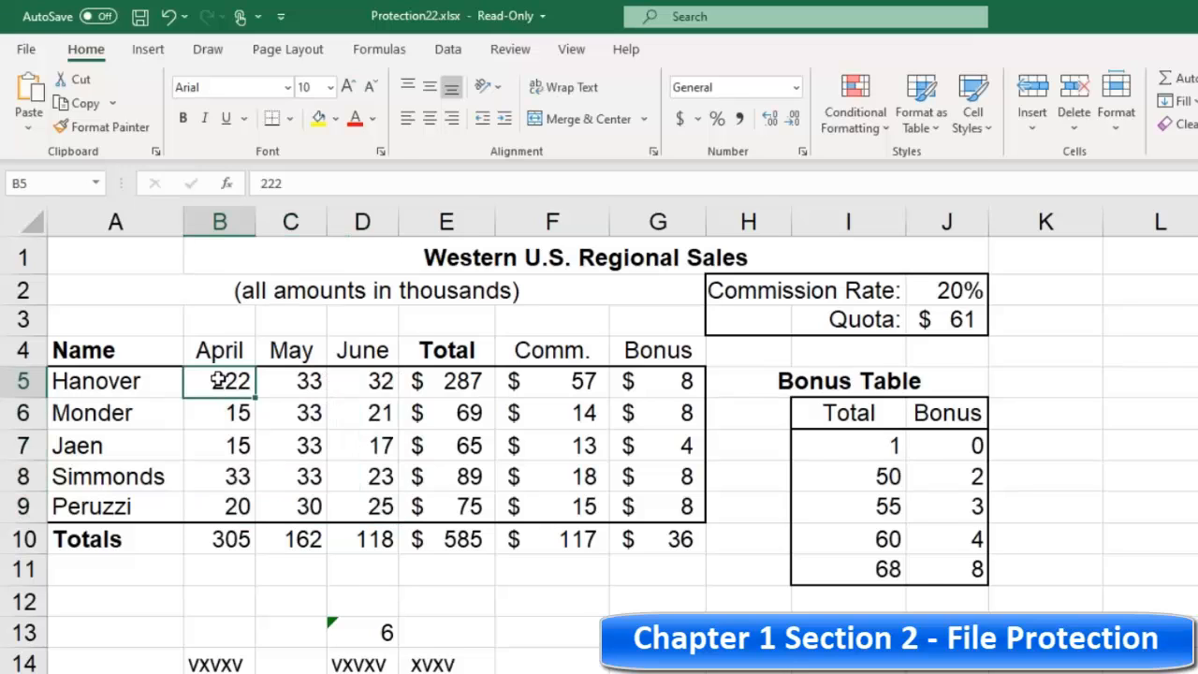
click(224, 421)
click(171, 284)
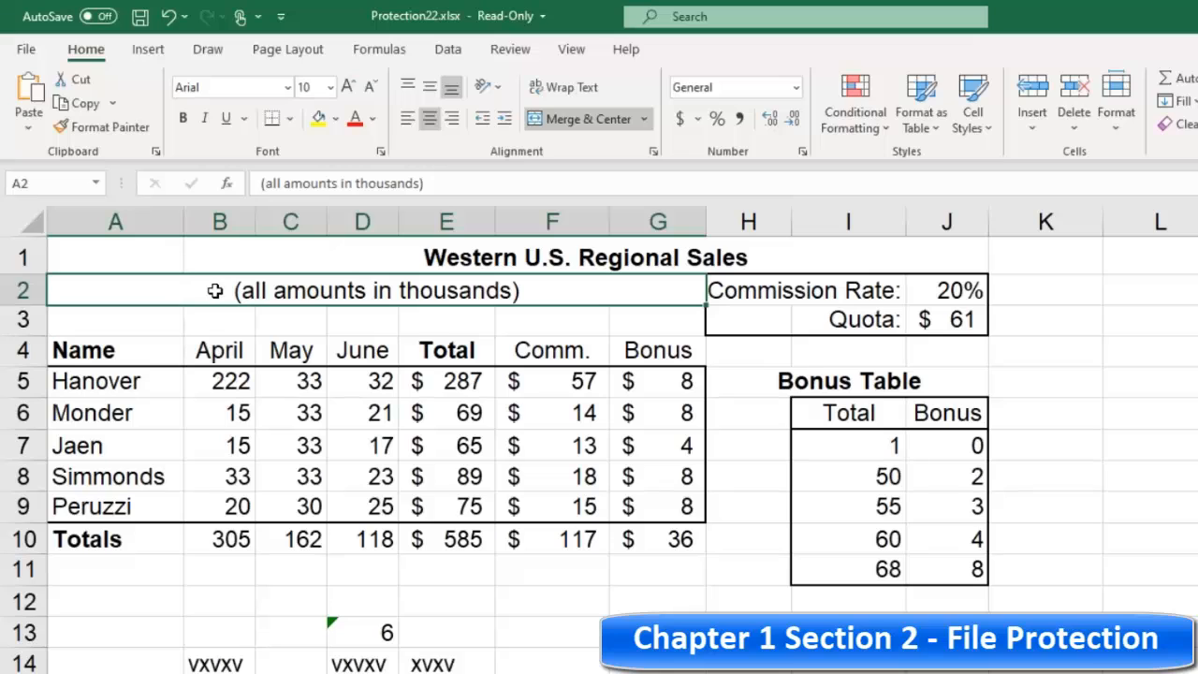
key(BackSpace)
click(269, 354)
click(207, 379)
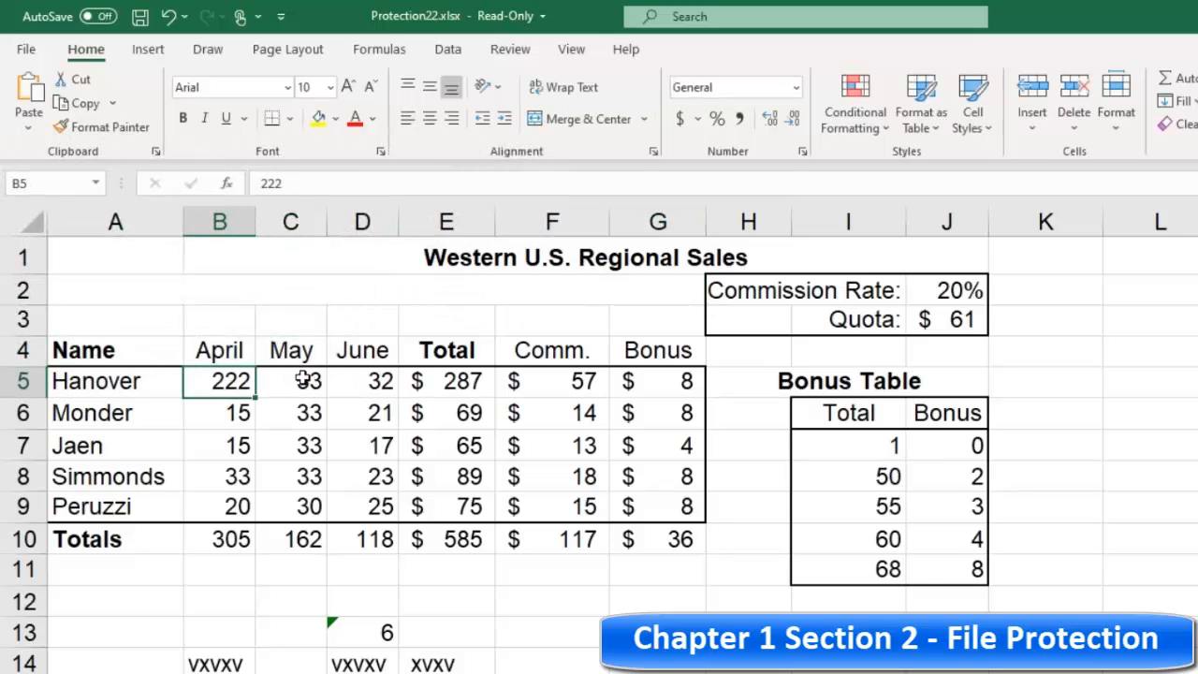
Step: Try to save the read-only workbook and dismiss the warning
click(139, 19)
drag(793, 410, 594, 333)
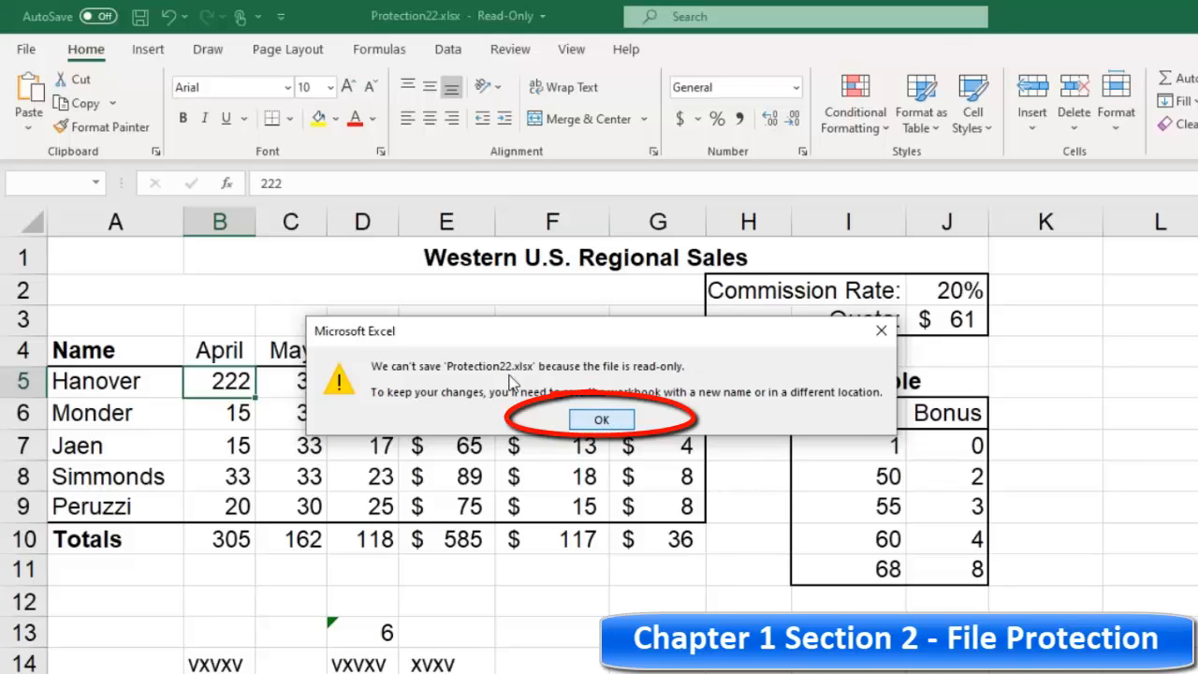
click(603, 421)
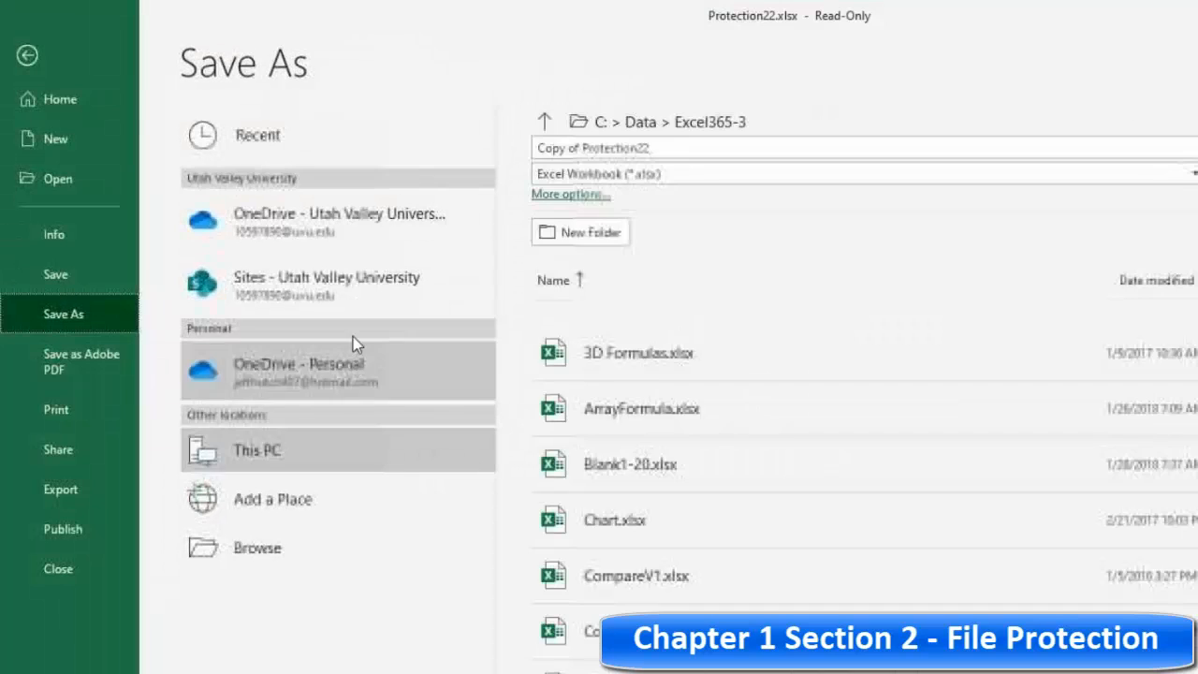
Step: Save the edited workbook as a new copy named Copy of Protection22TEST
click(659, 144)
click(662, 146)
text(TEST)
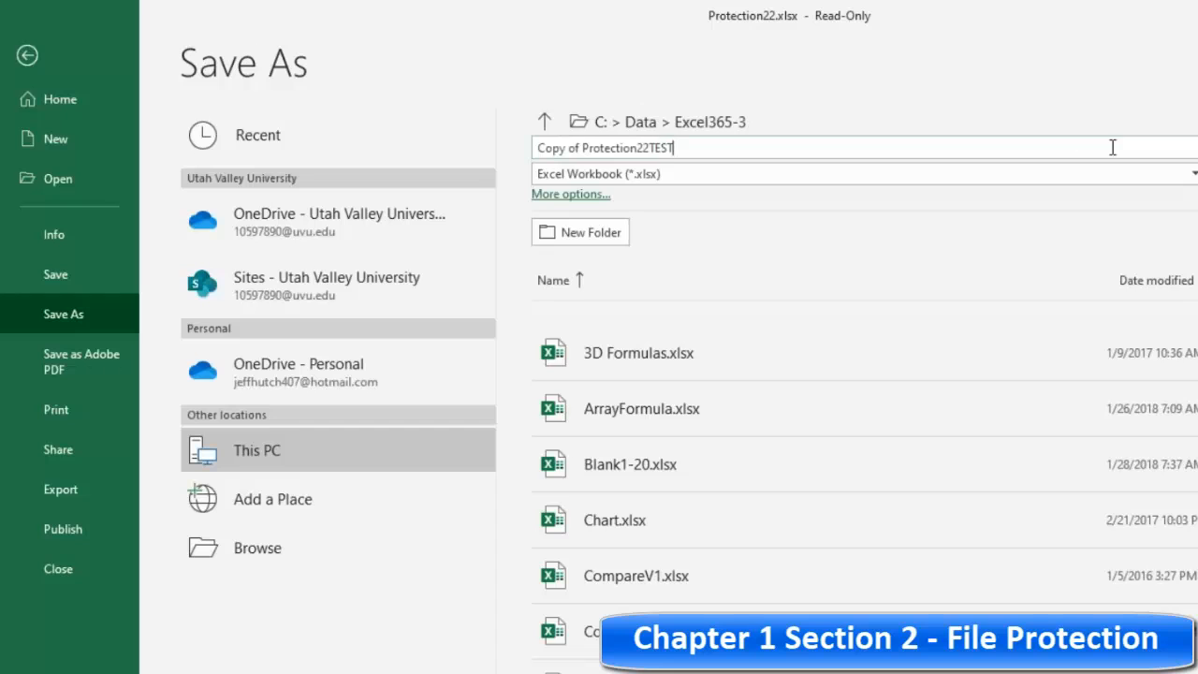
key(Return)
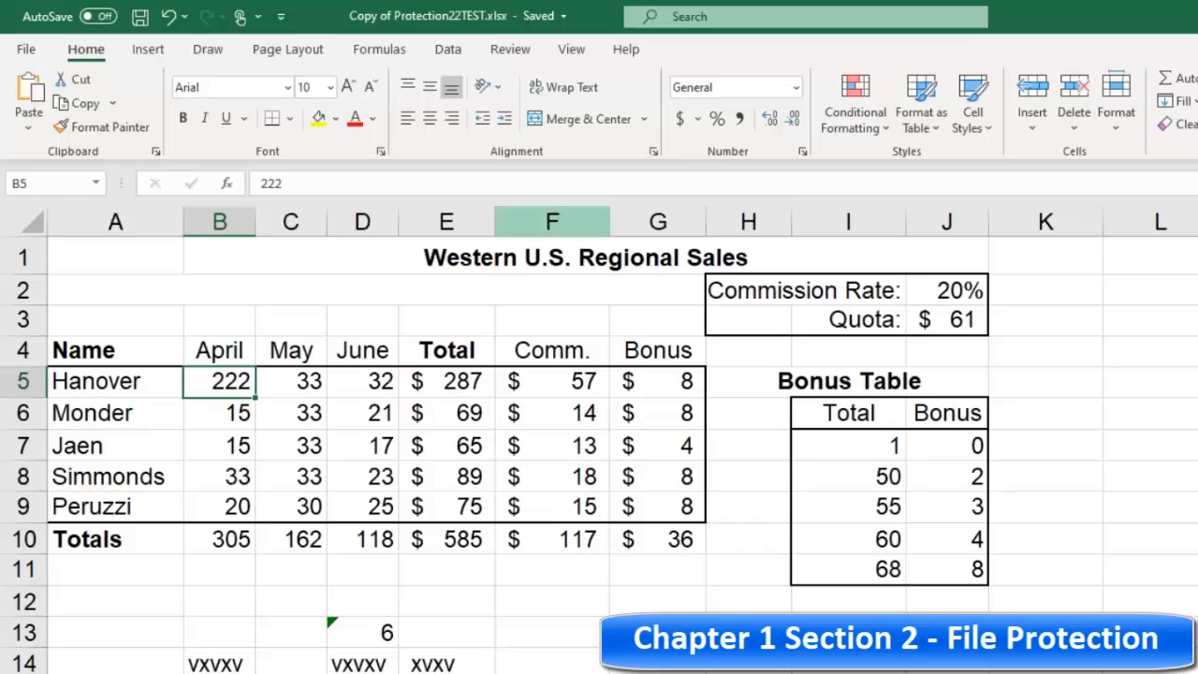
click(103, 293)
click(127, 322)
click(200, 310)
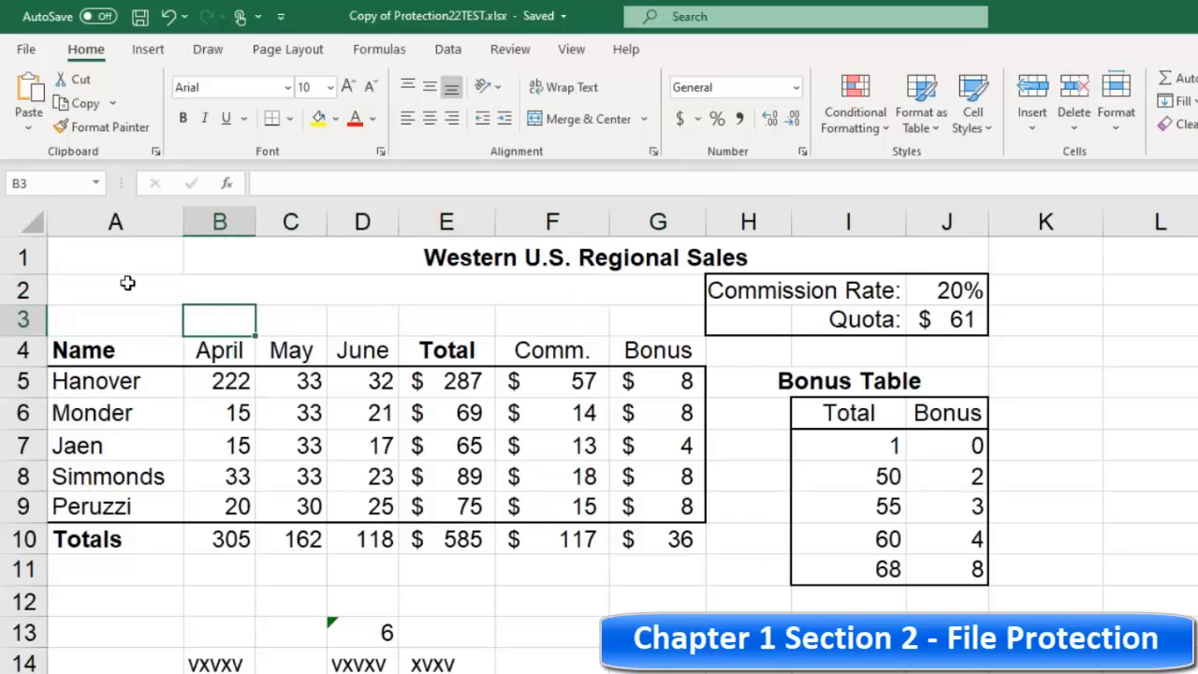
click(128, 281)
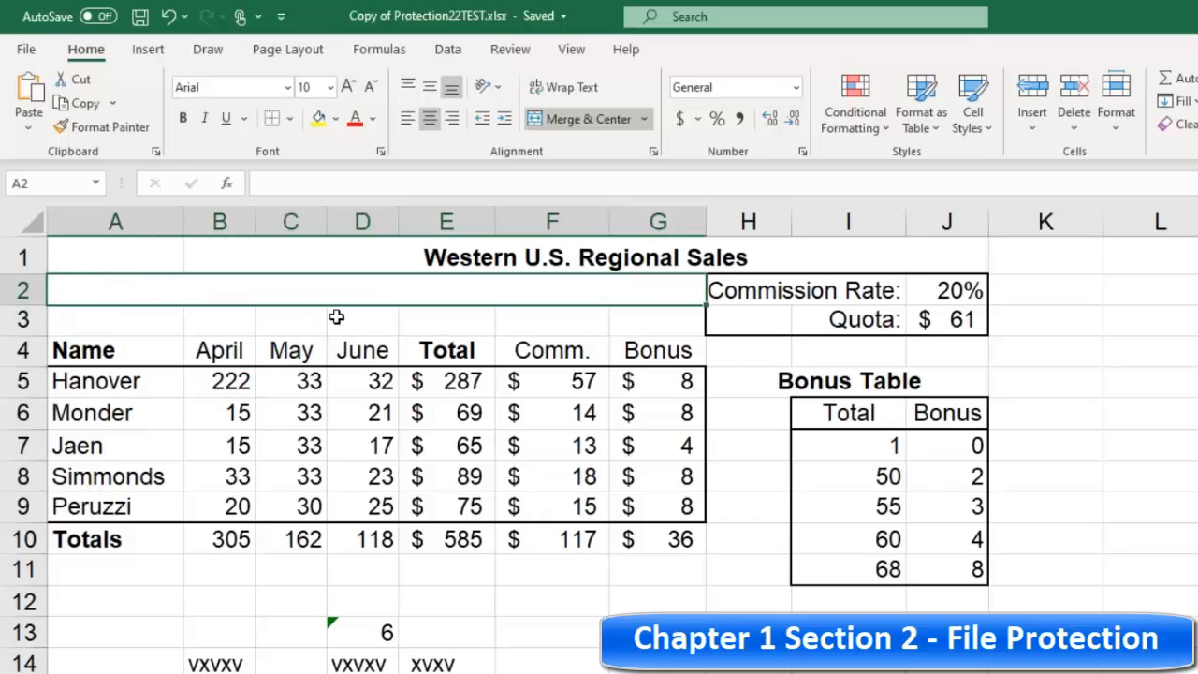
Step: Open the General Options of the Save As dialog for the copied workbook
click(27, 49)
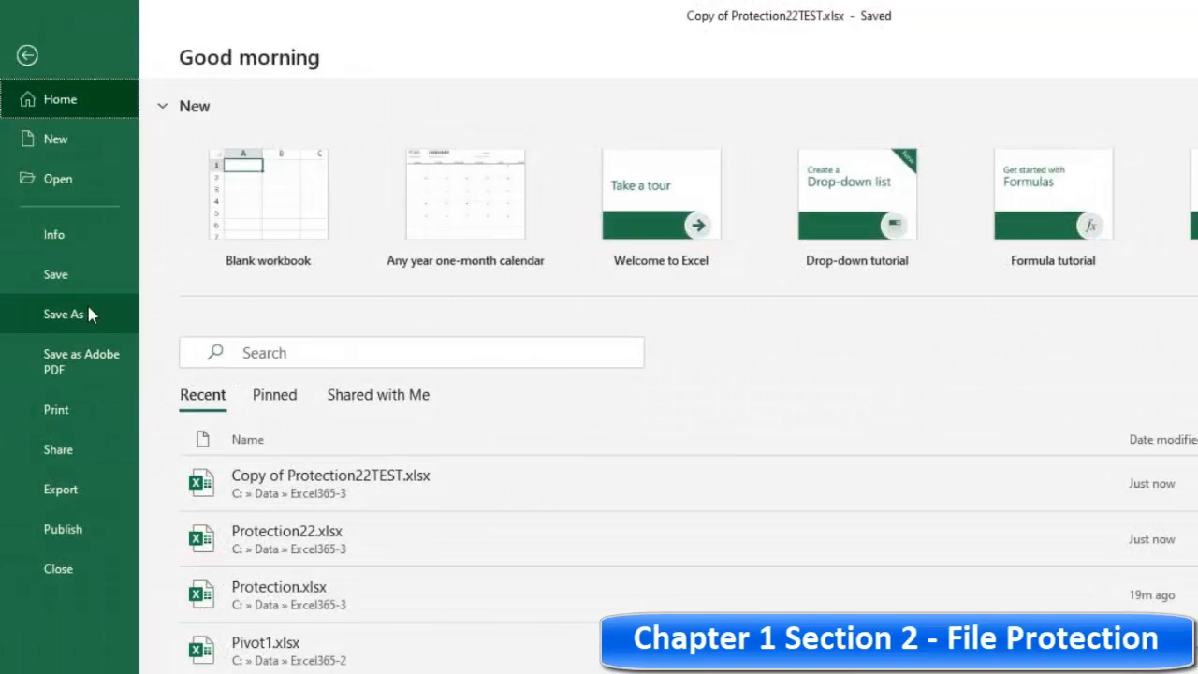
click(86, 304)
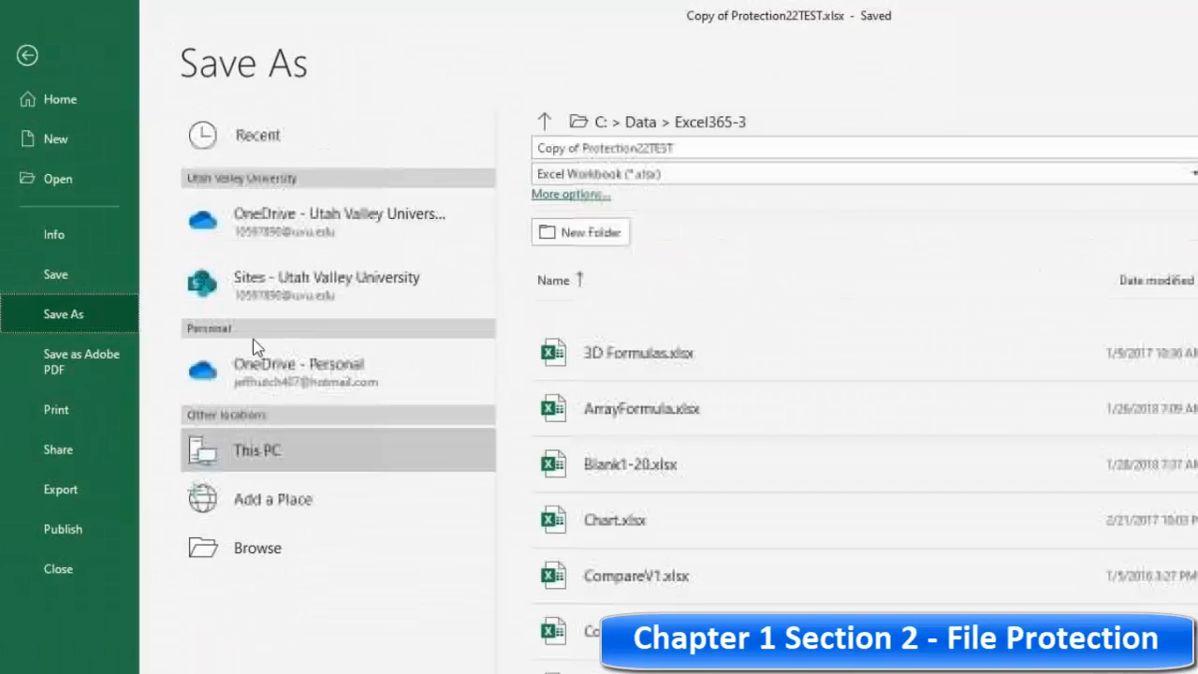
click(313, 543)
click(831, 523)
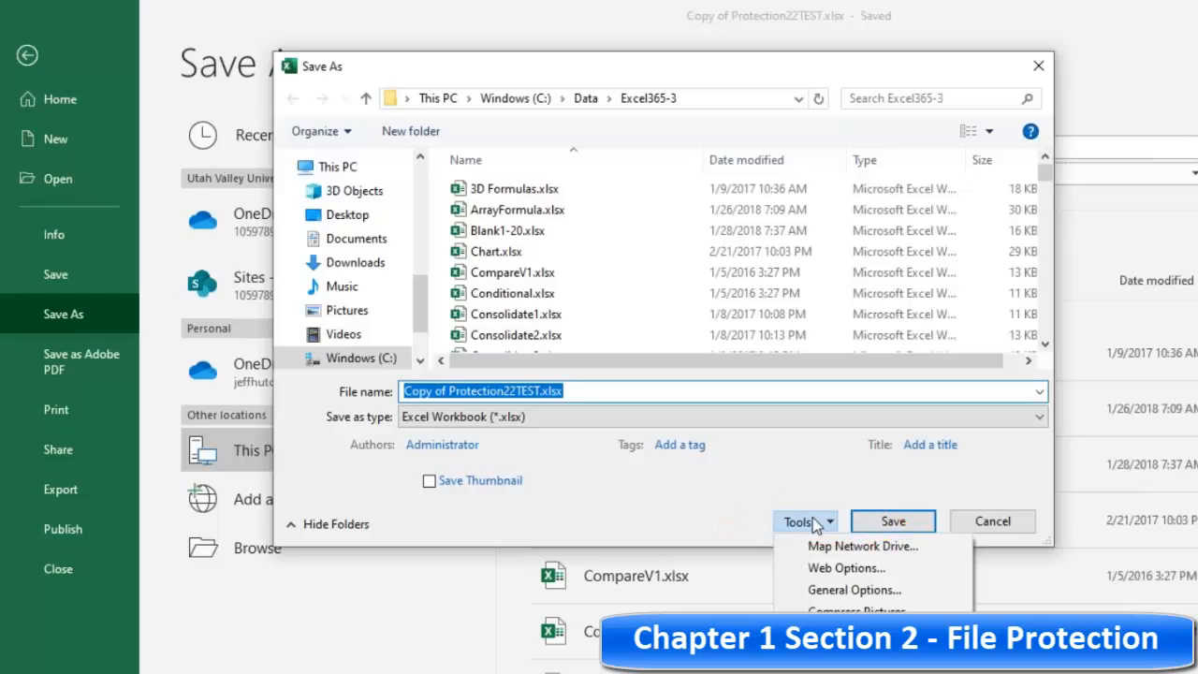
click(854, 589)
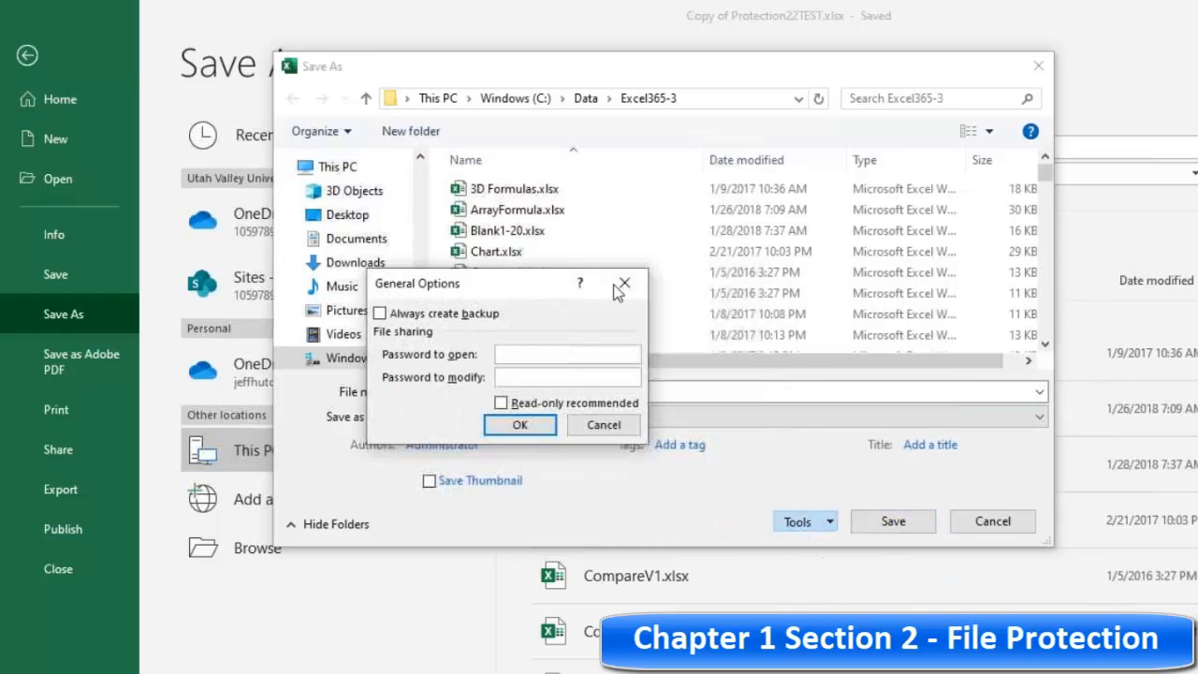
Step: Toggle Always create backup on and off, cancel both dialogs, and open the Info page
click(521, 378)
click(379, 322)
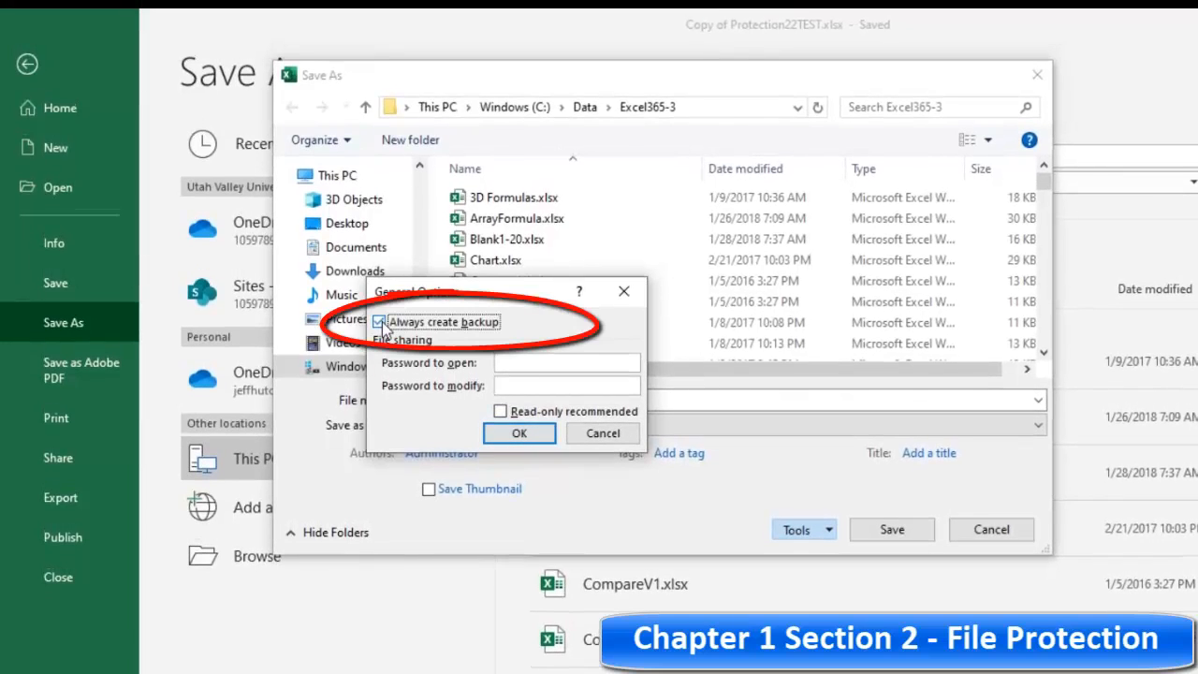
click(379, 322)
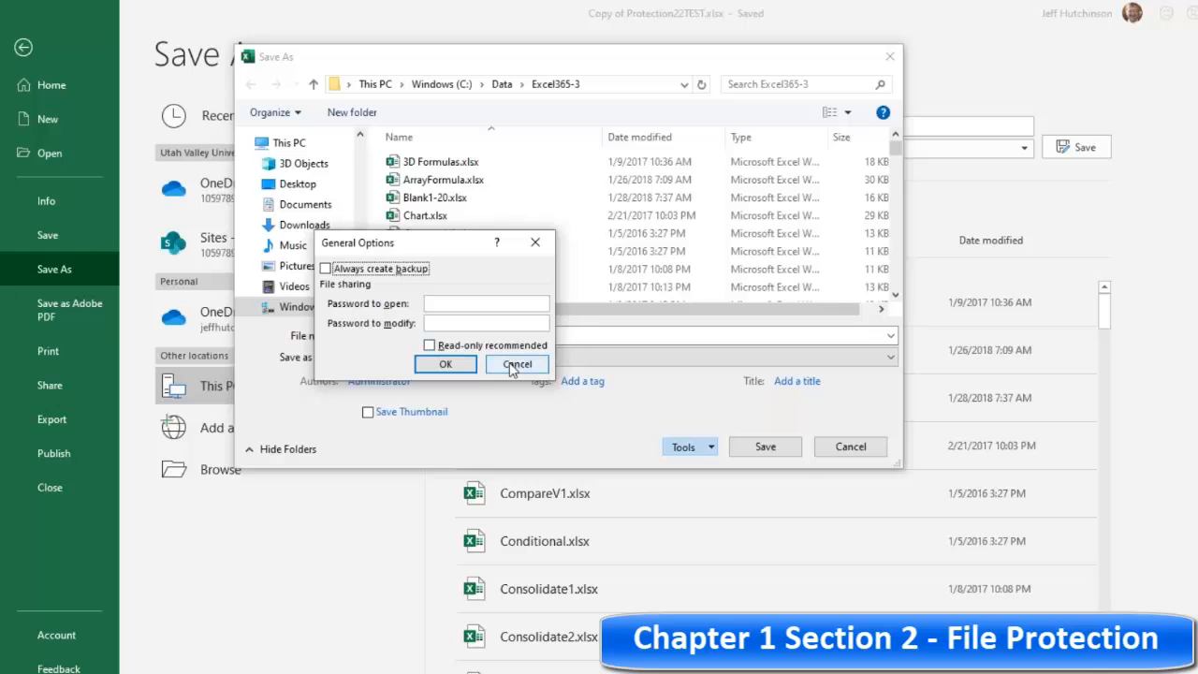
click(514, 365)
click(852, 448)
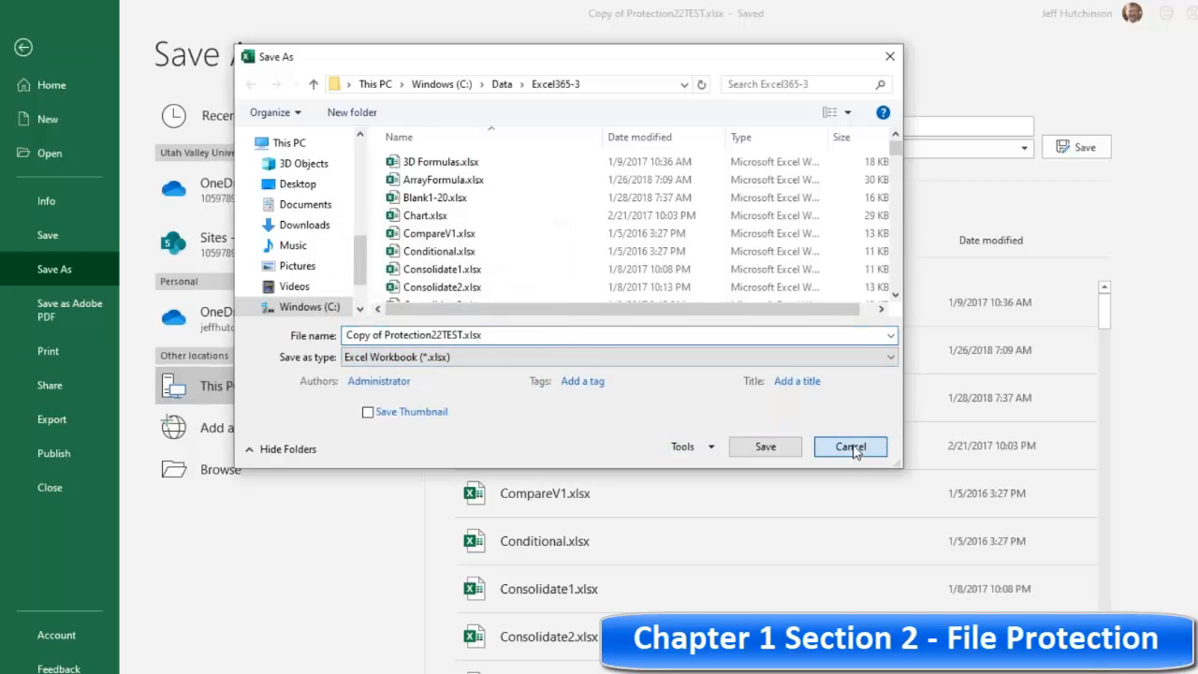
click(51, 200)
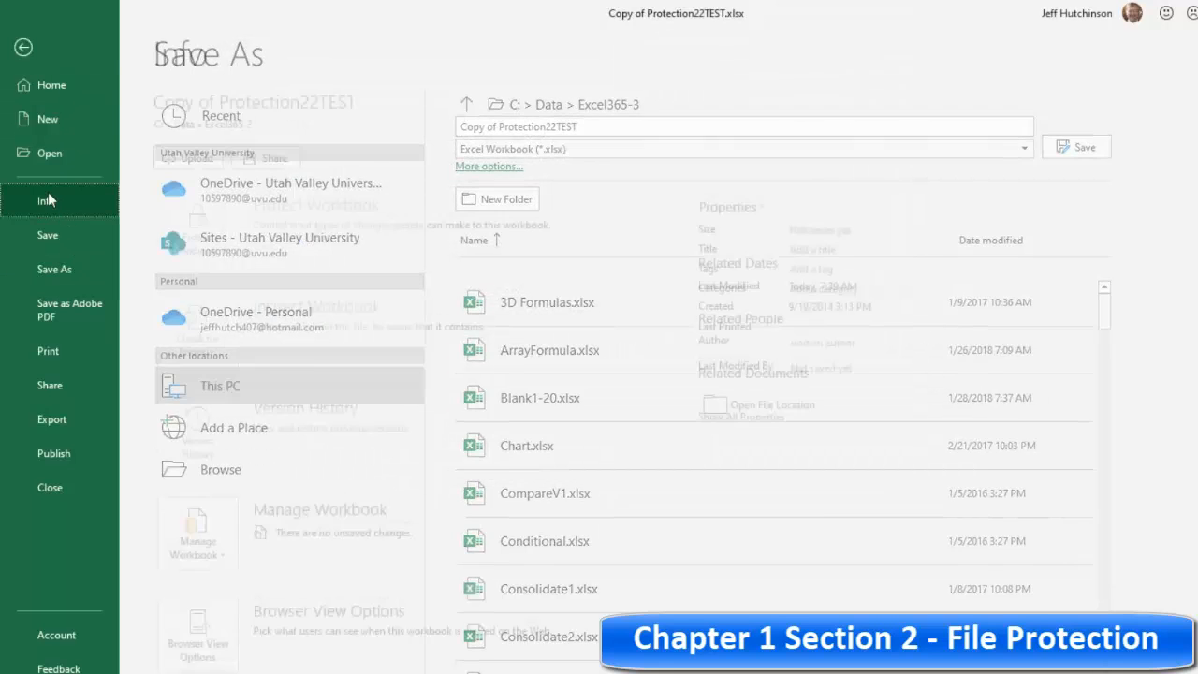
Step: Mark the copied workbook as final from the Protect Workbook options and acknowledge both notices
click(219, 255)
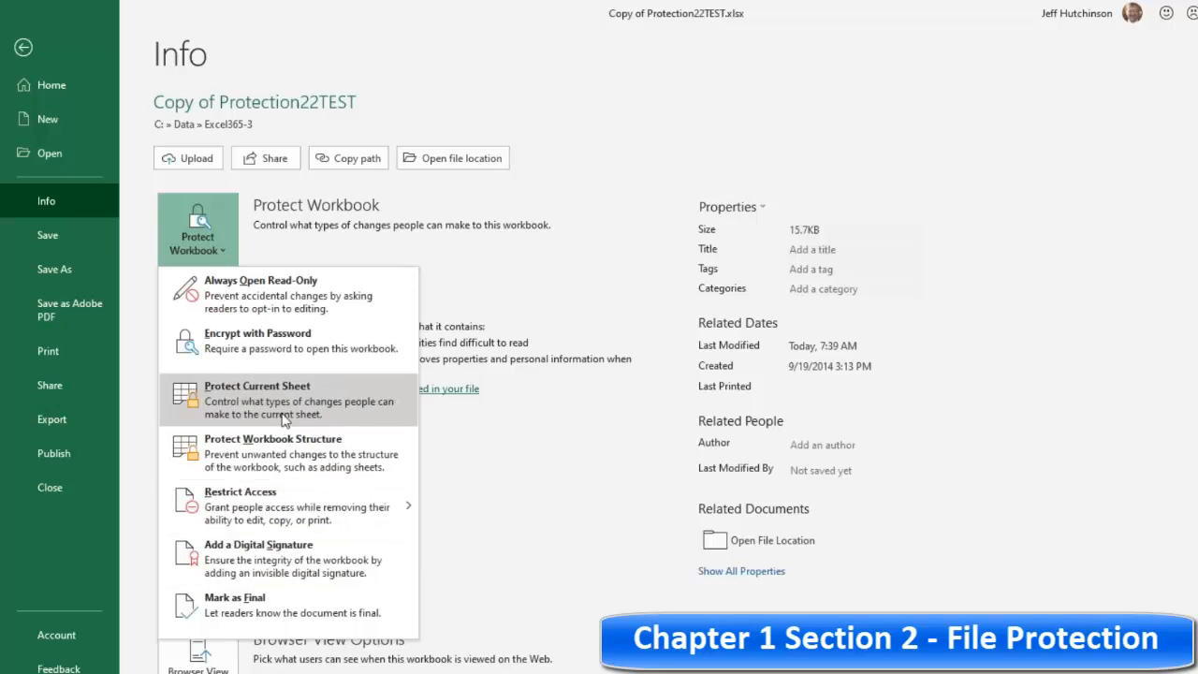
click(261, 600)
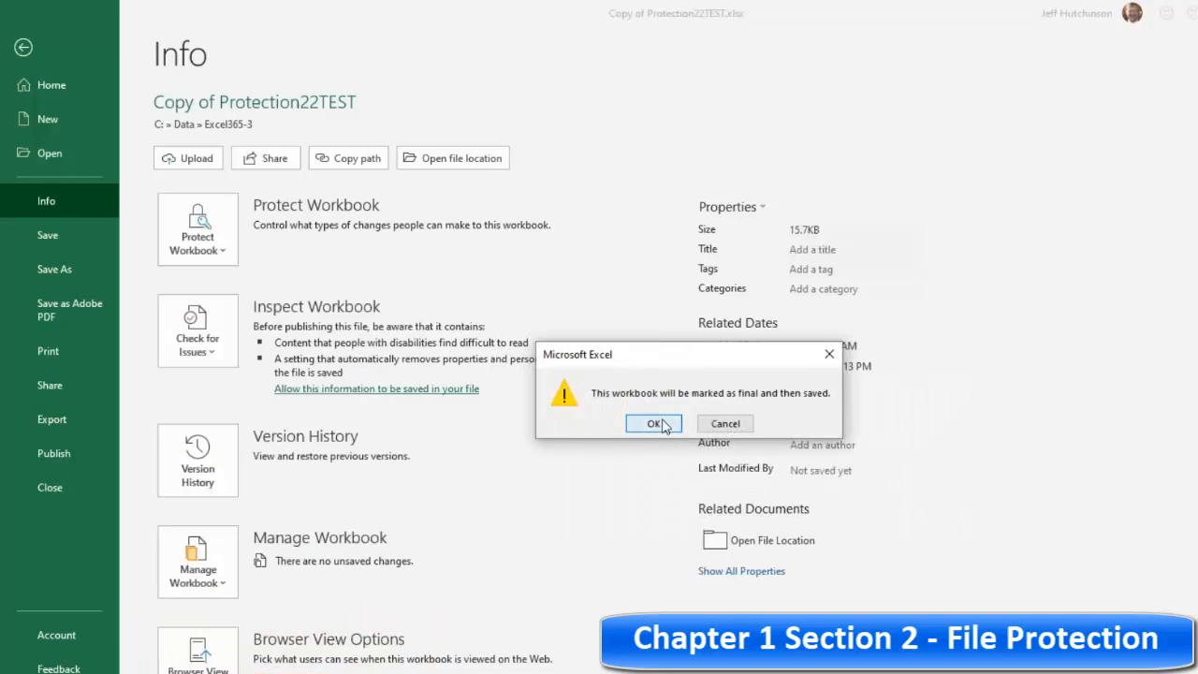
click(655, 424)
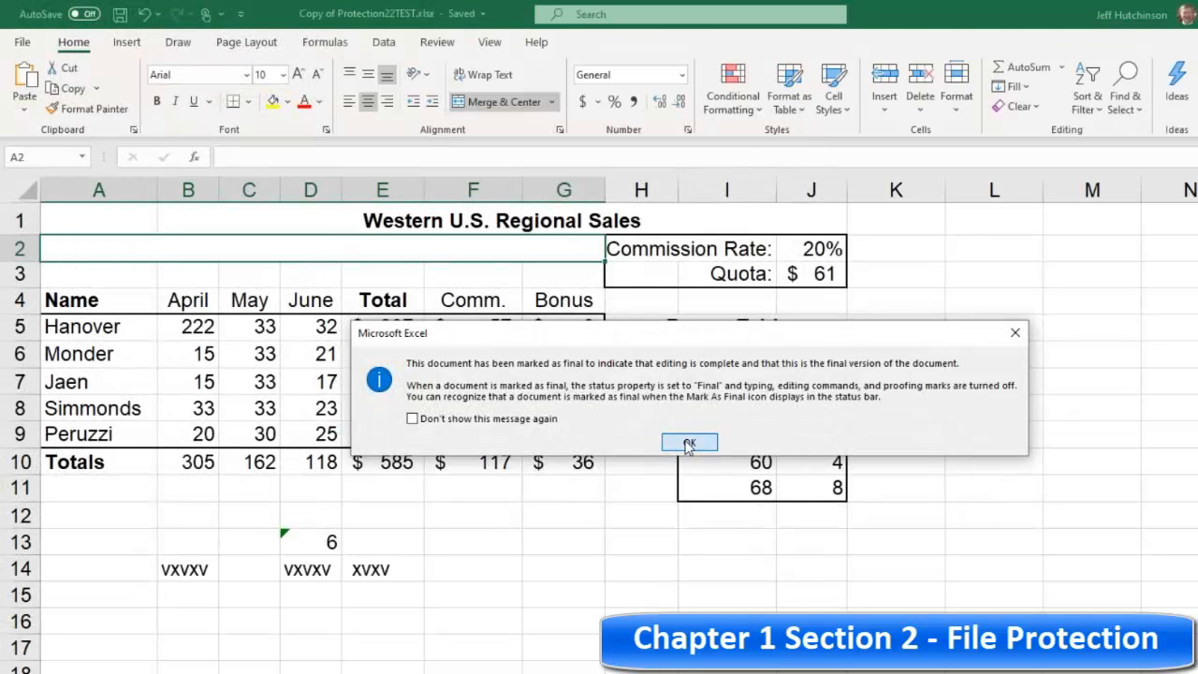
click(688, 443)
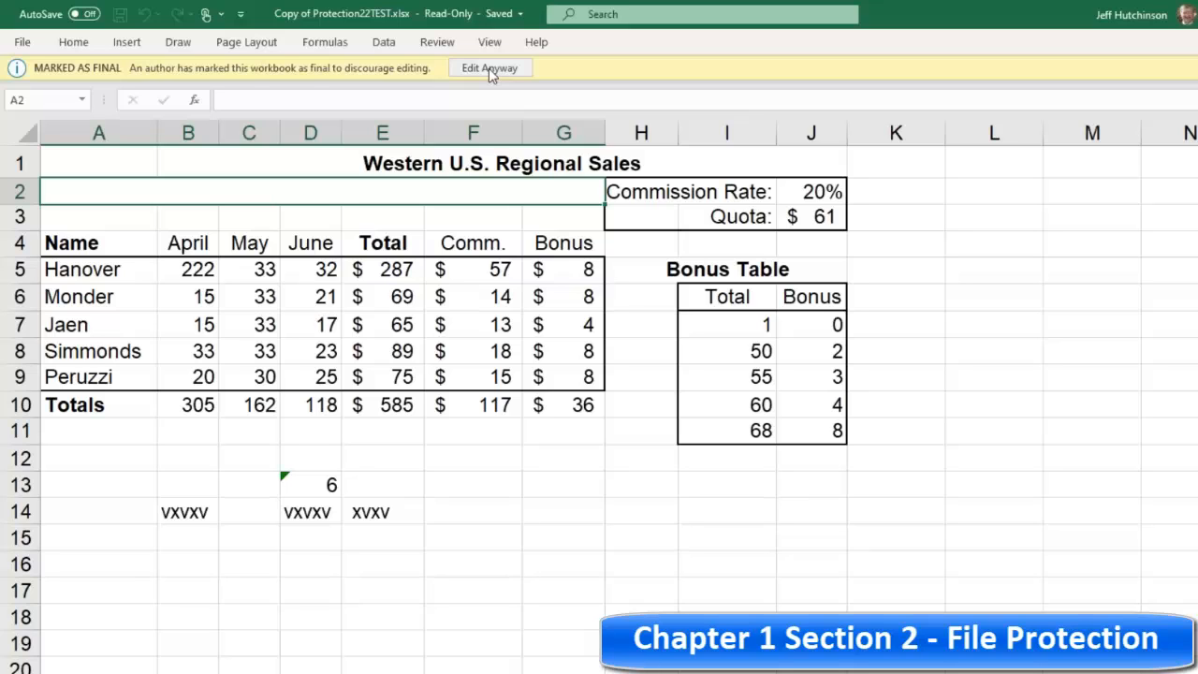
Step: Choose to edit the final-marked workbook anyway and select cells on the sheet
click(491, 71)
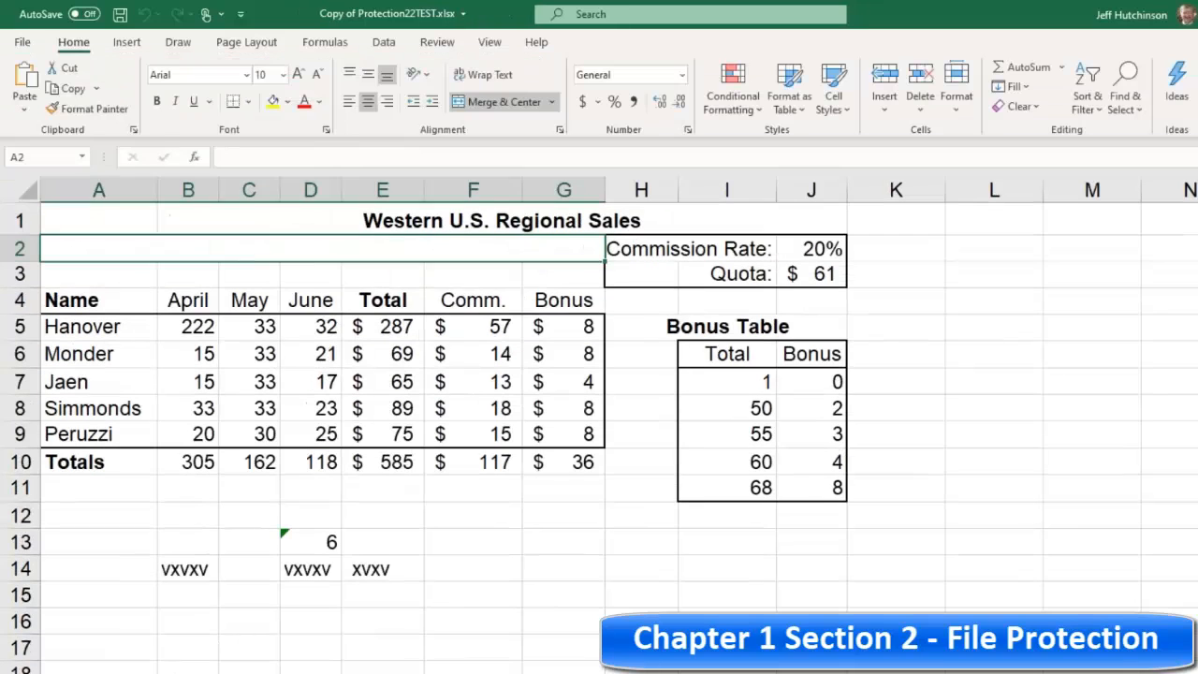
click(459, 297)
click(394, 276)
click(134, 271)
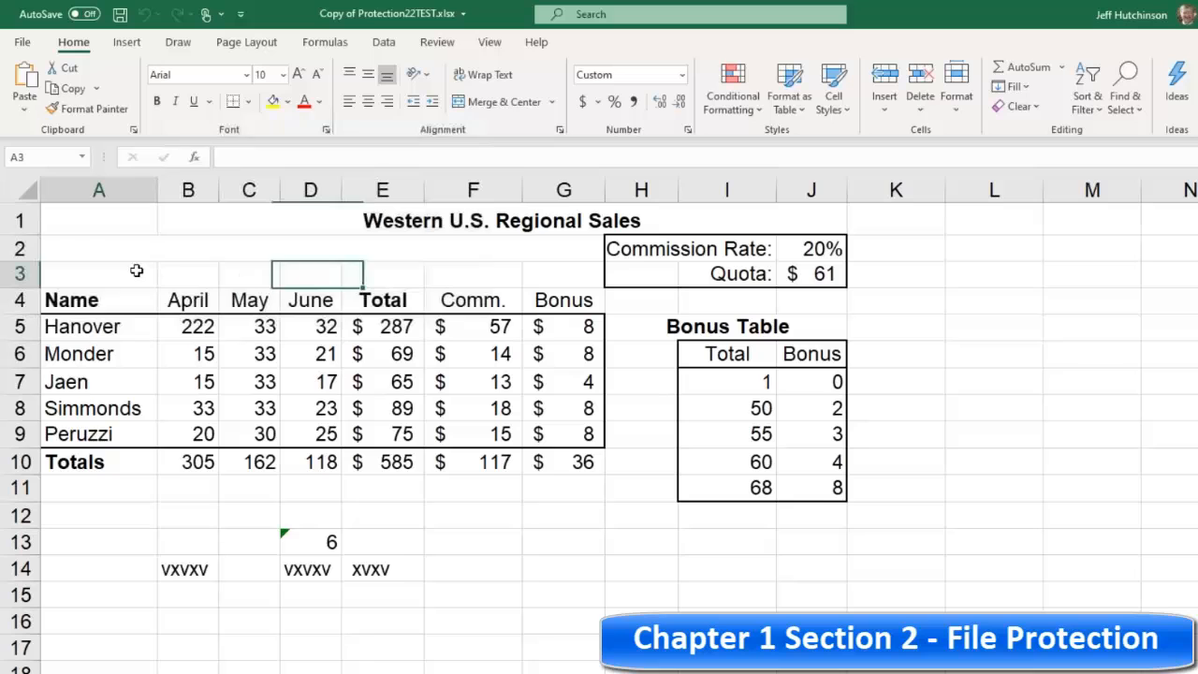
click(229, 272)
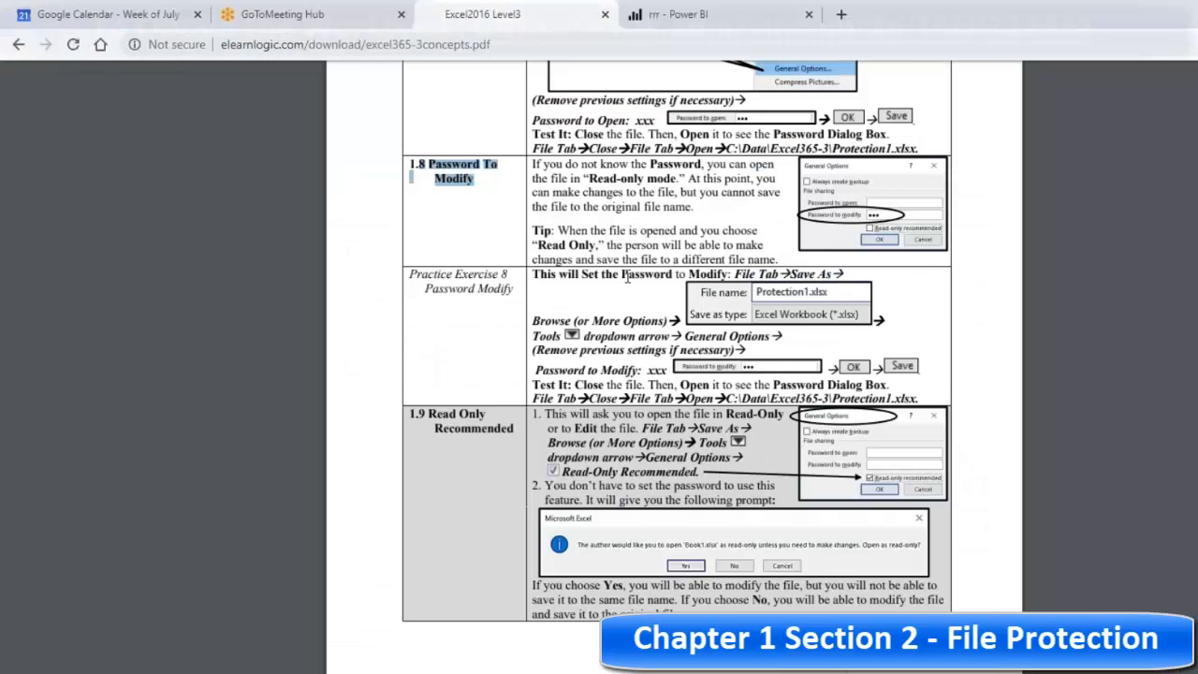
Step: Switch to the course PDF in the browser and read the Mark As Final, Hide Sheet, Protect Sheet and Encrypt With Password sections
scroll(613, 279, up, 2)
scroll(423, 248, down, 5)
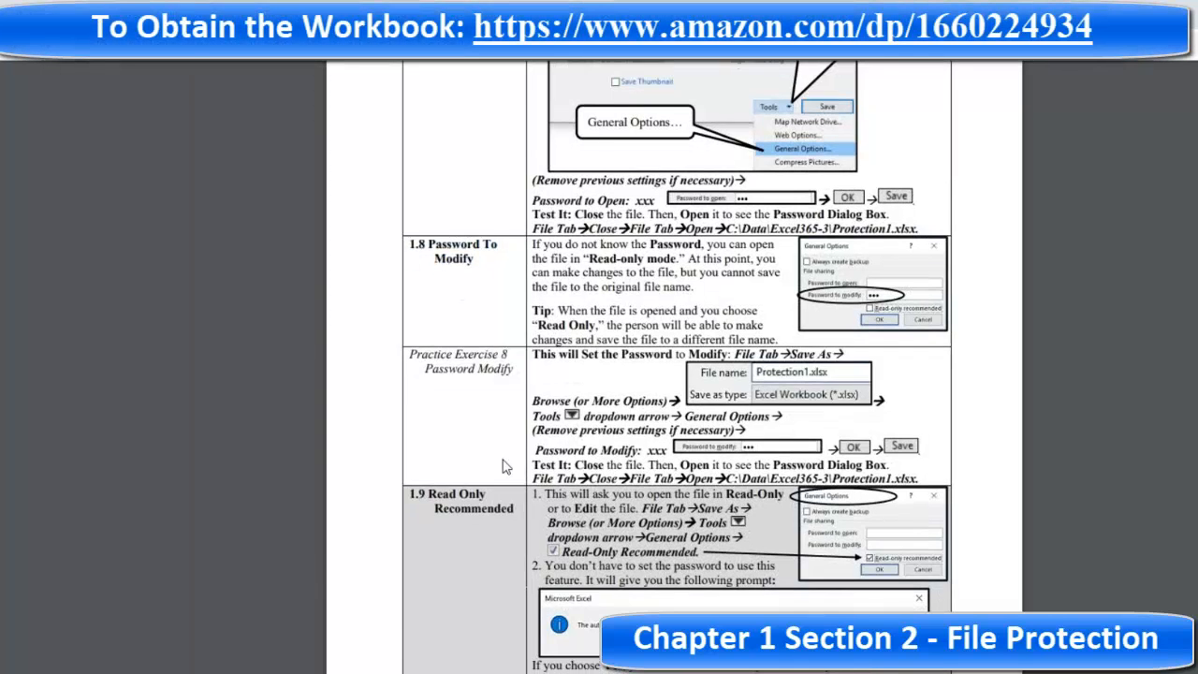
drag(424, 246, 537, 277)
click(559, 387)
scroll(537, 406, down, 2)
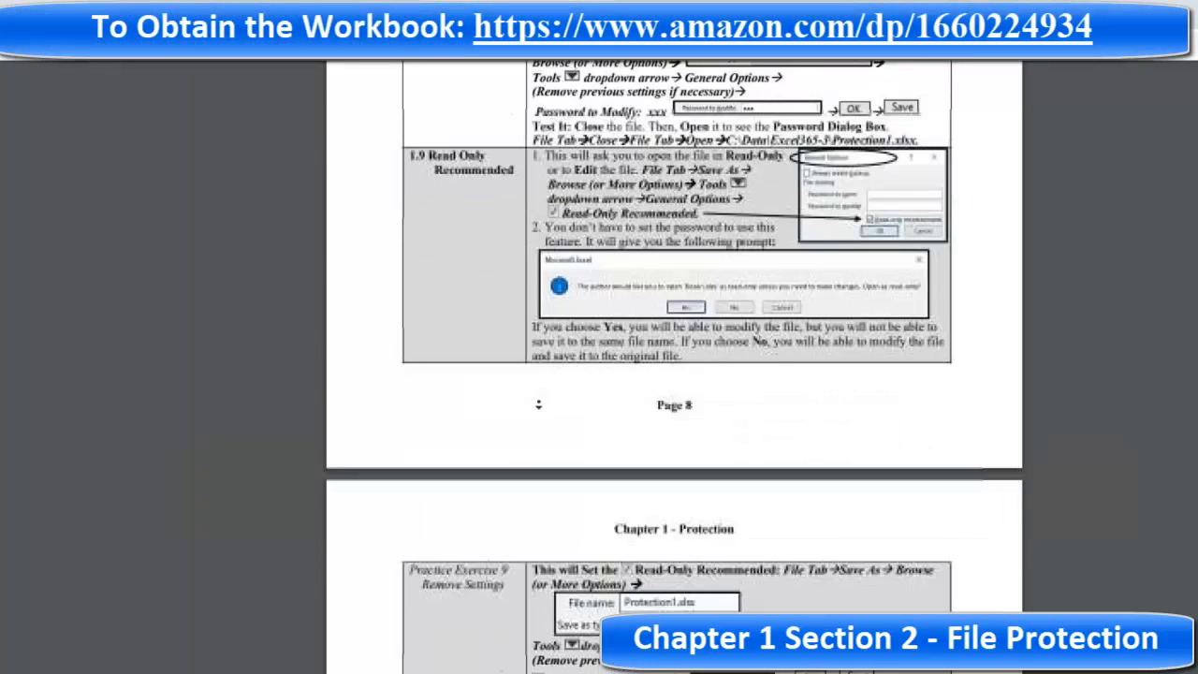
scroll(494, 516, down, 10)
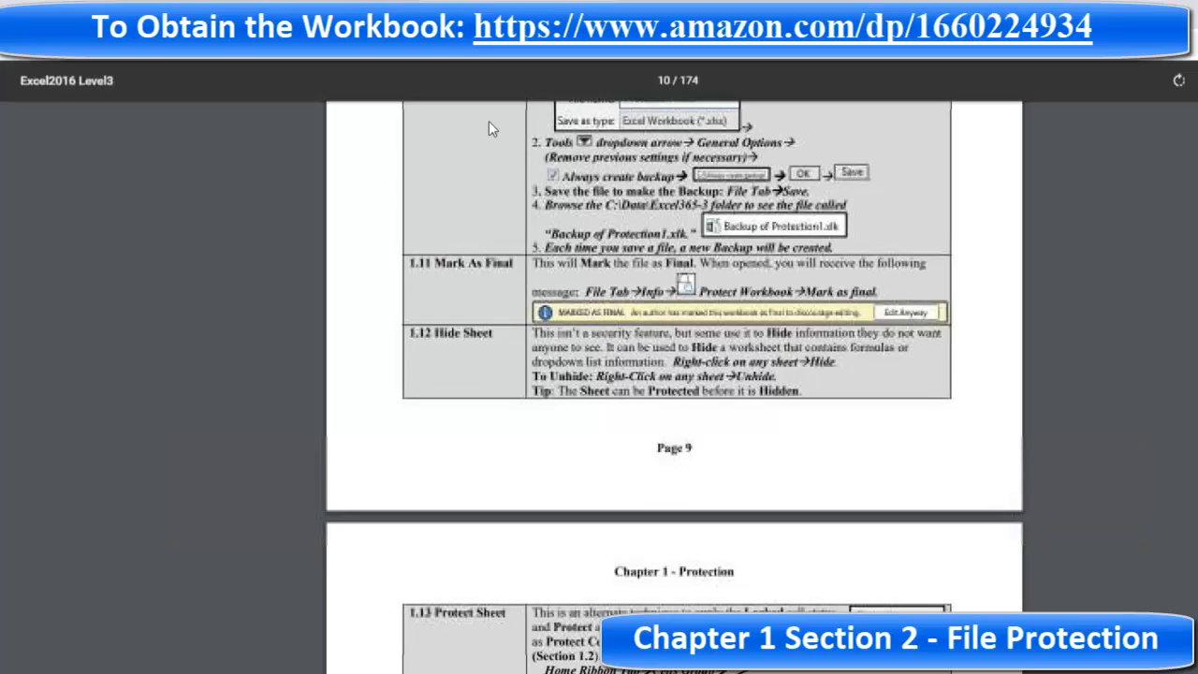
drag(458, 262, 597, 293)
drag(435, 332, 624, 379)
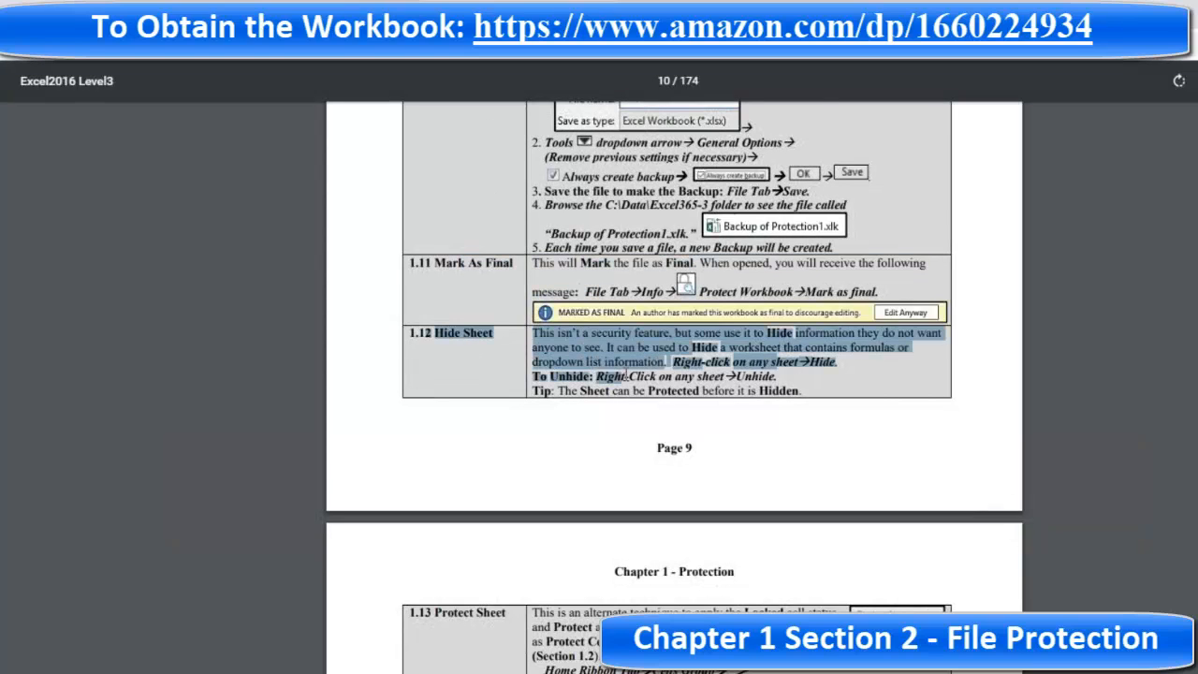
scroll(625, 374, down, 1)
scroll(625, 374, down, 5)
drag(428, 358, 575, 386)
scroll(567, 445, down, 3)
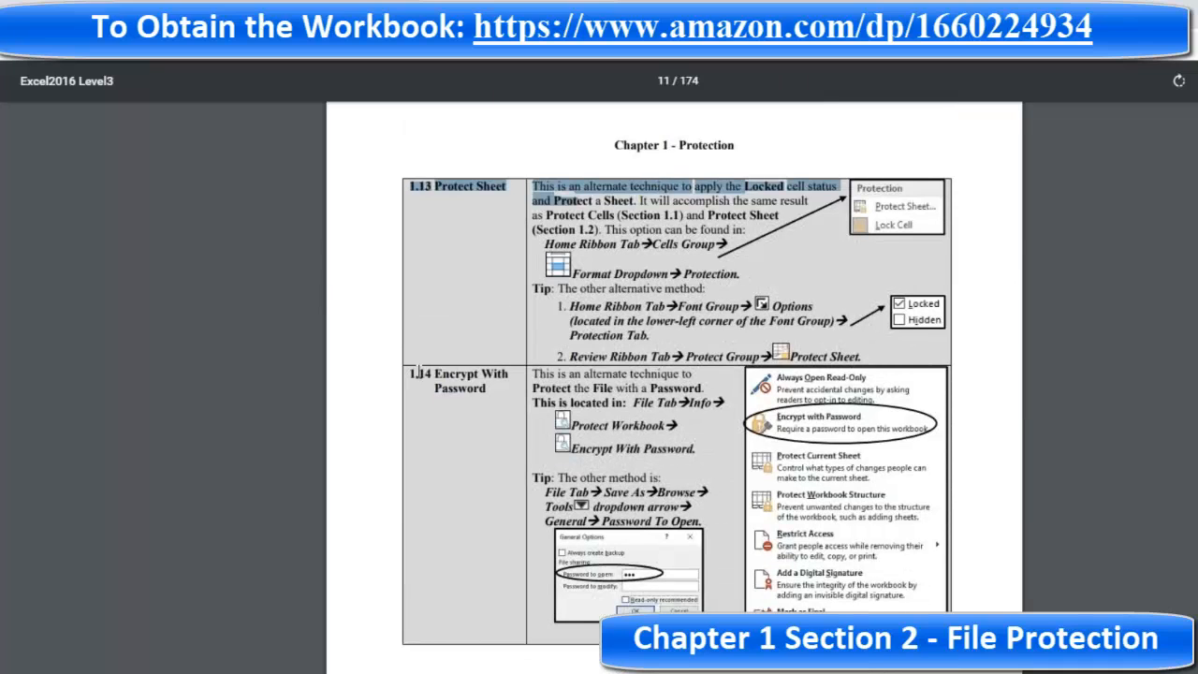
drag(423, 372, 571, 402)
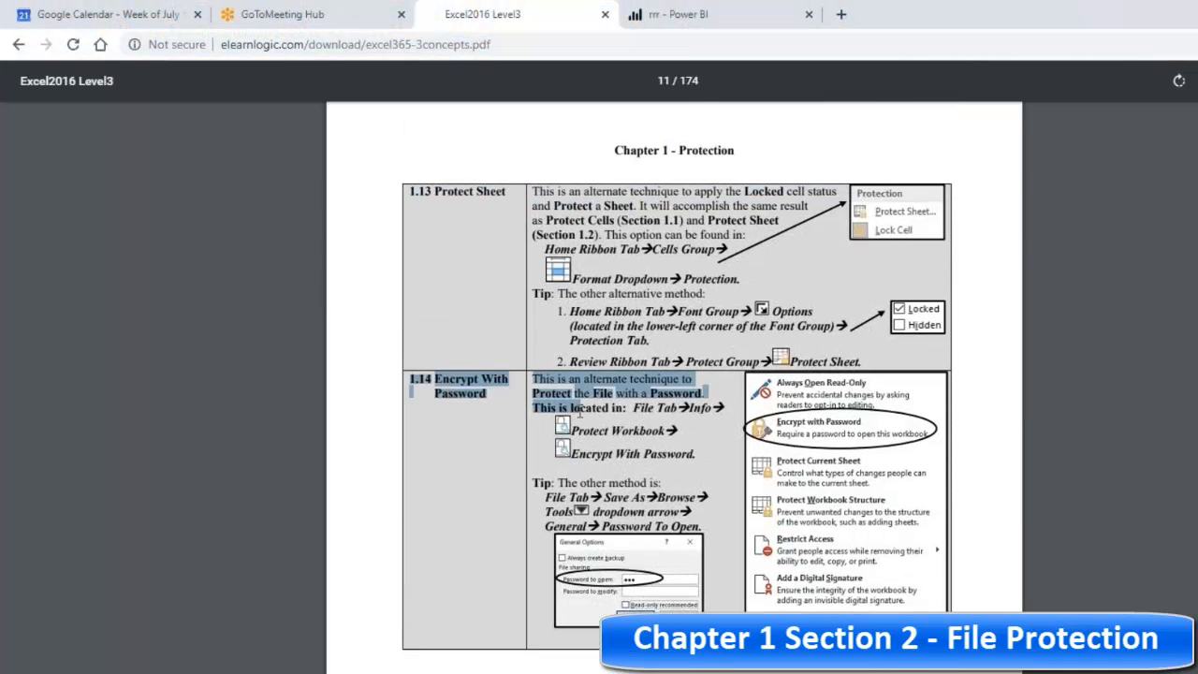
scroll(571, 402, up, 2)
scroll(492, 382, up, 2)
scroll(492, 382, up, 3)
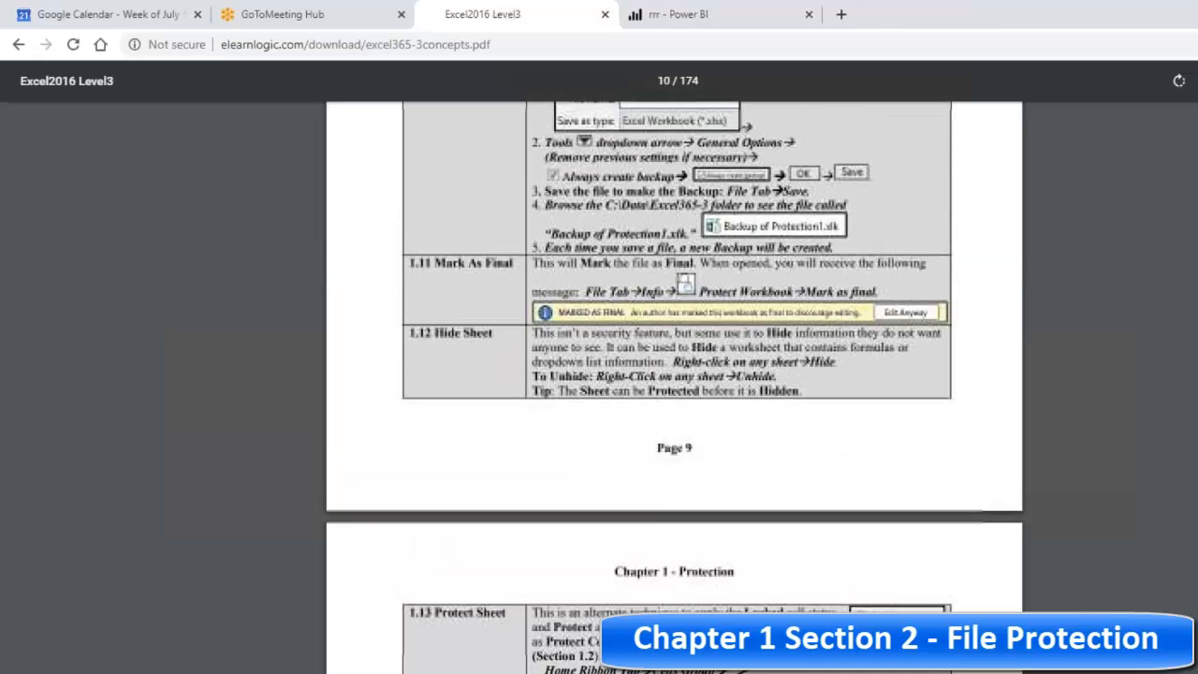
scroll(492, 381, down, 3)
scroll(453, 302, up, 3)
drag(432, 334, 609, 338)
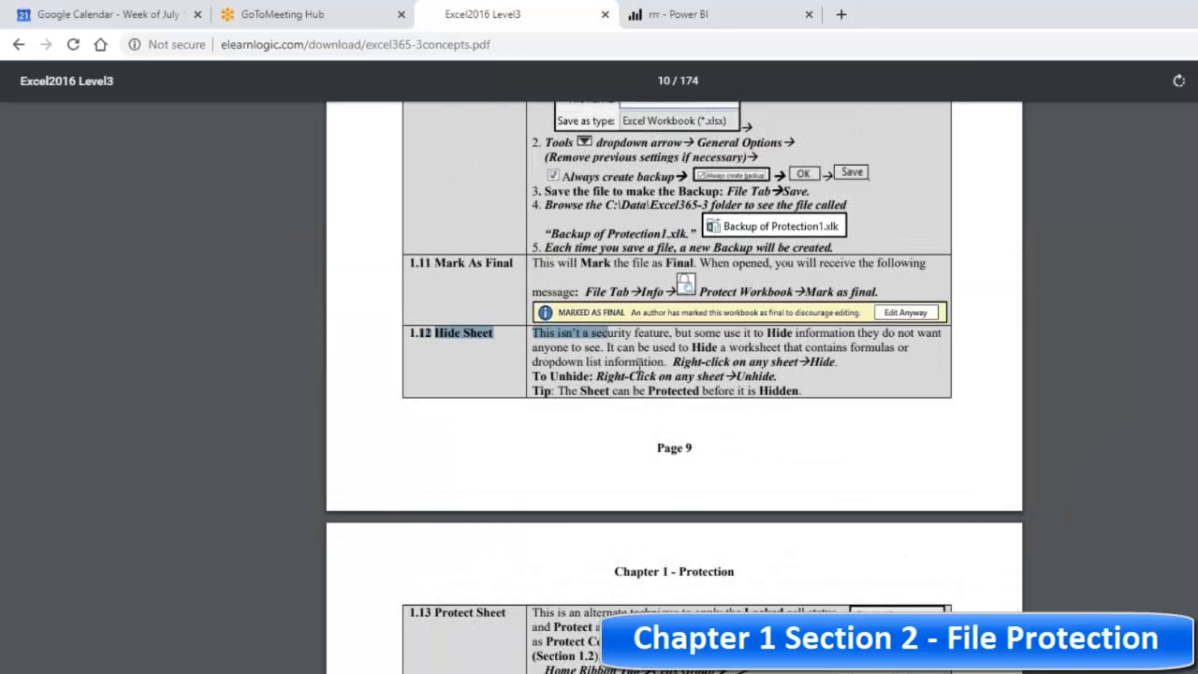
click(665, 379)
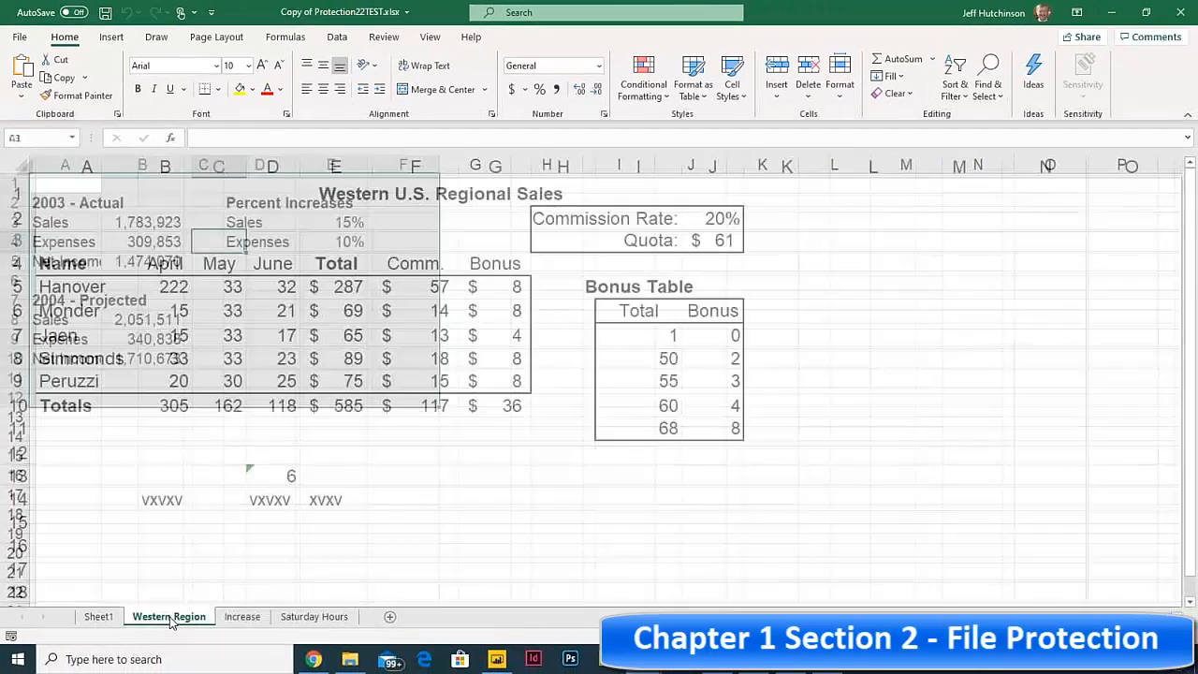
Step: Hide the Increase and Saturday Hours worksheets
right_click(243, 616)
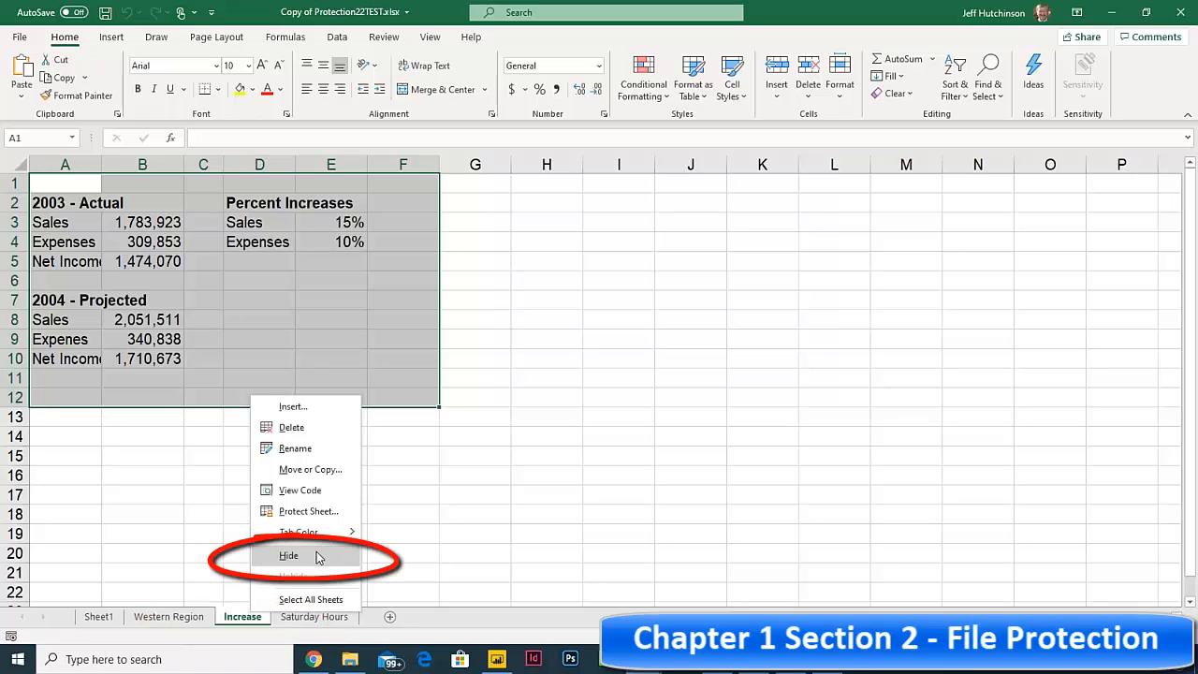
click(316, 555)
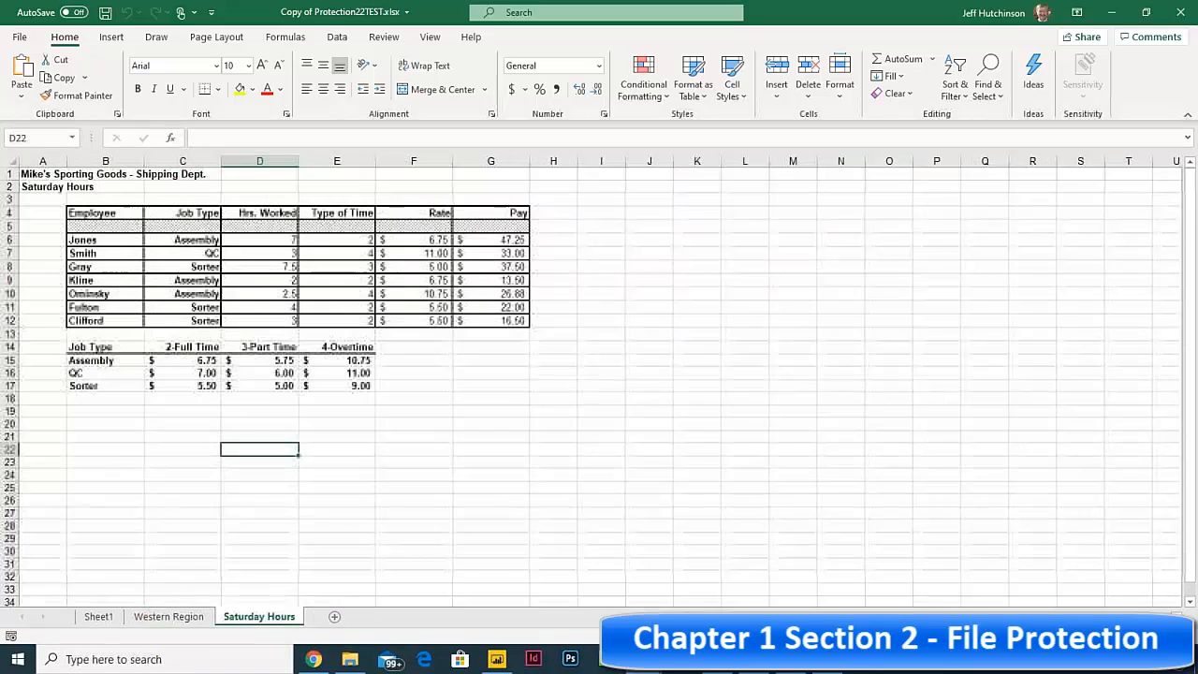
right_click(254, 619)
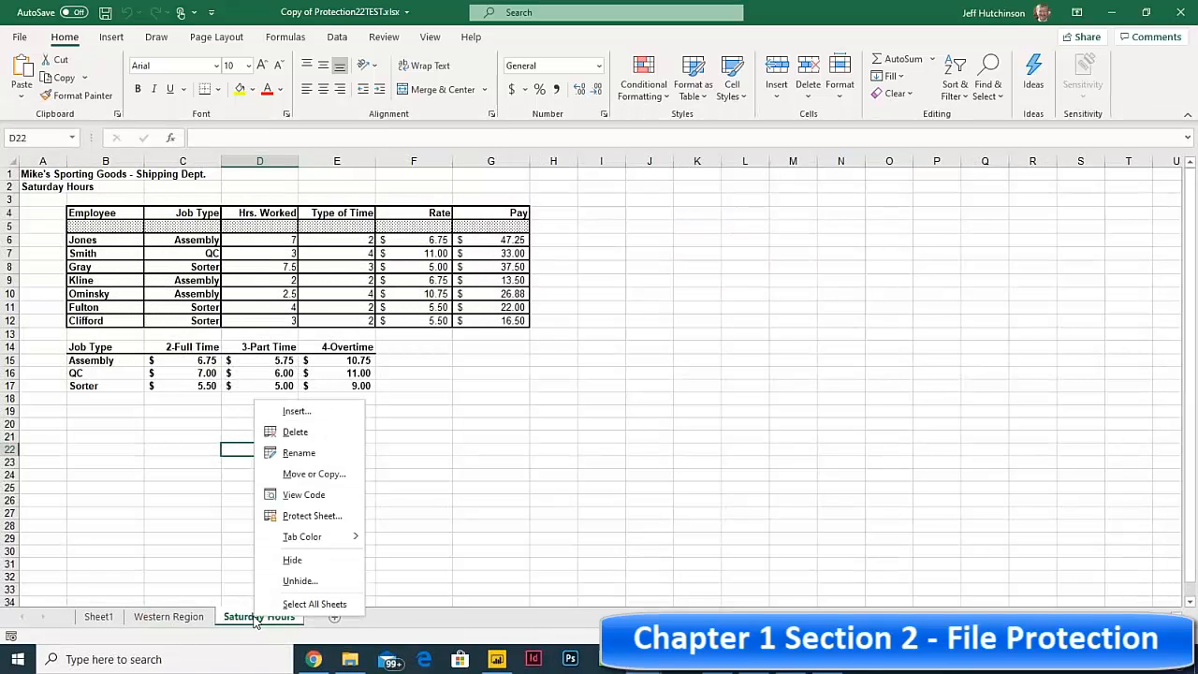
click(309, 556)
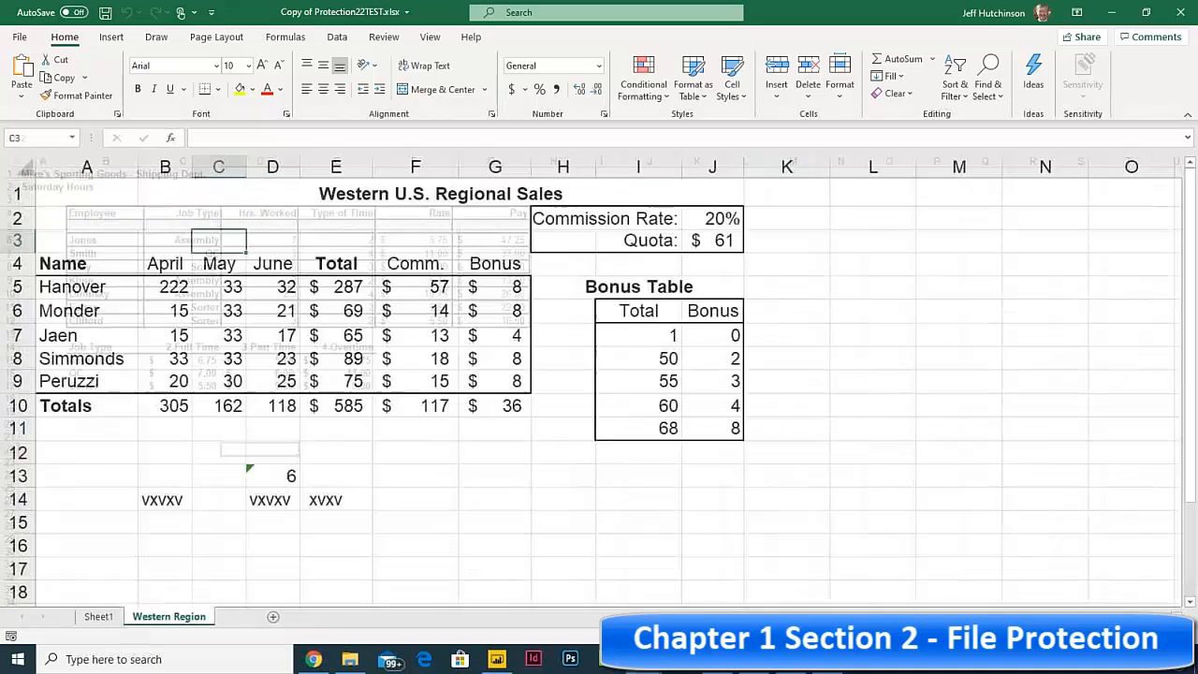
Step: Inspect the remaining sheets and the April and Total cells on the Western Region sheet
click(98, 616)
click(168, 616)
click(170, 288)
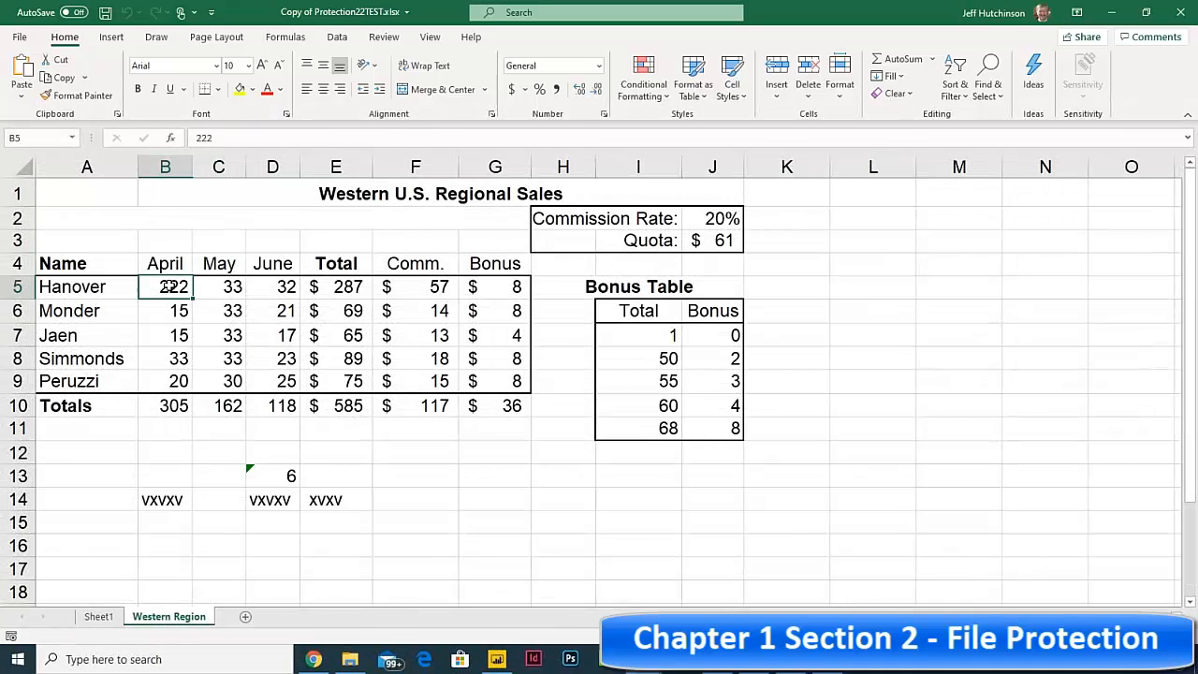
click(176, 314)
click(337, 287)
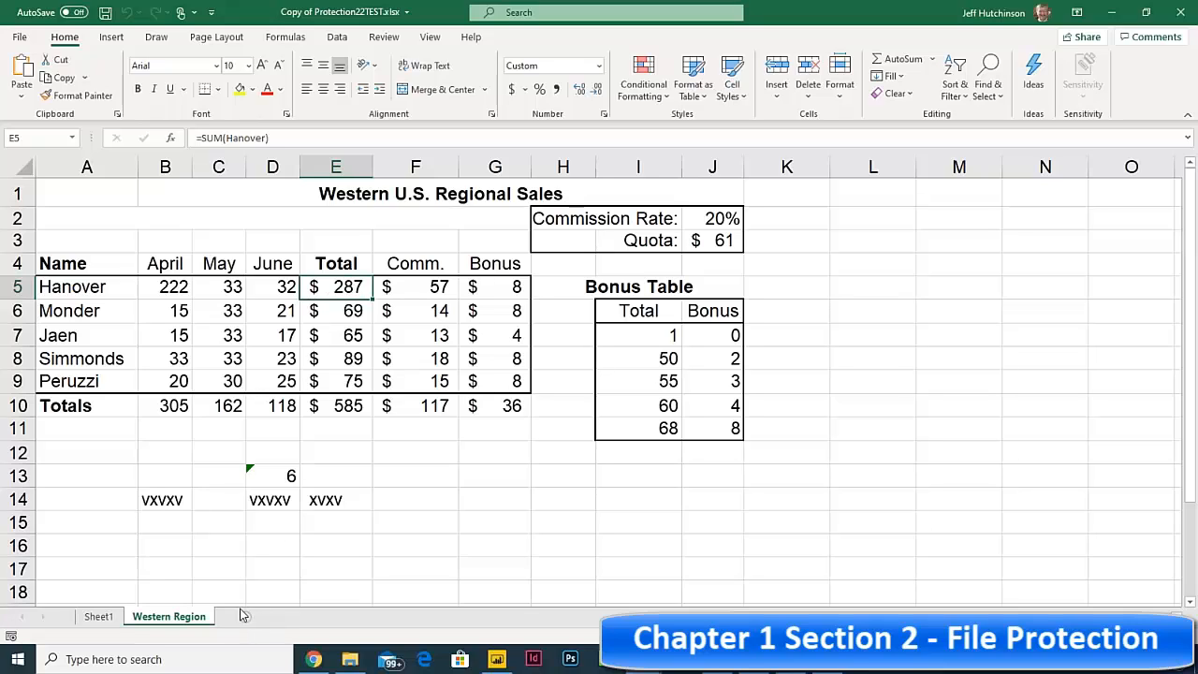
right_click(183, 620)
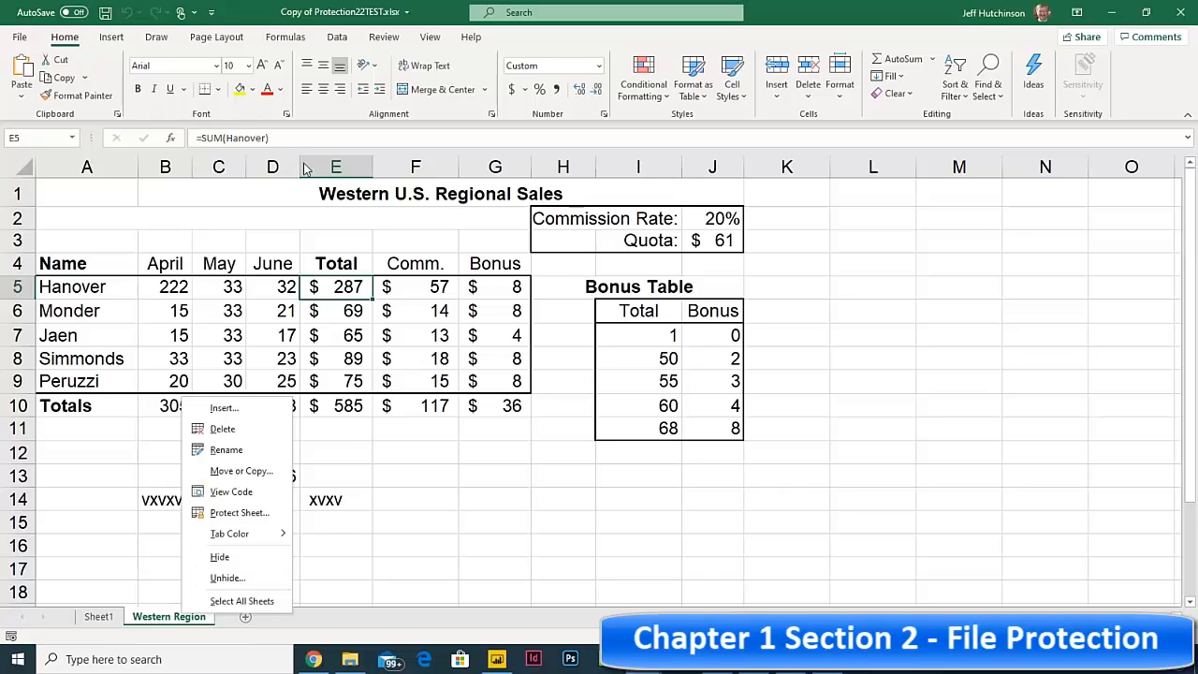
click(342, 287)
click(336, 311)
click(340, 285)
click(340, 309)
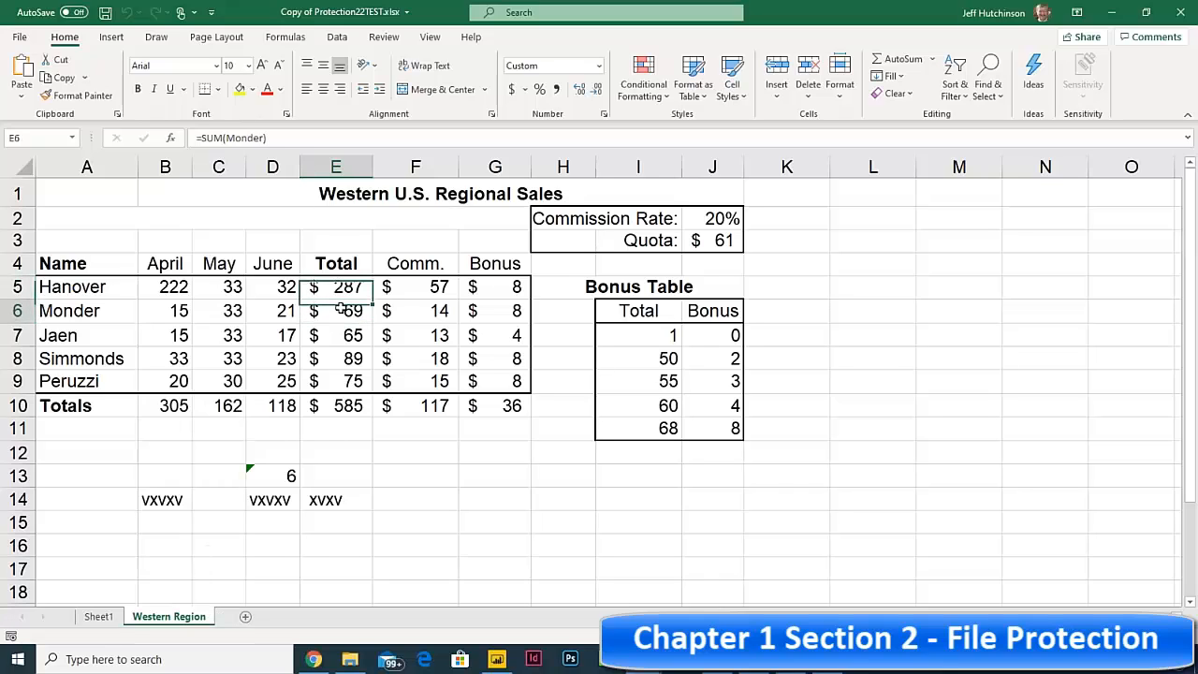
click(340, 284)
click(342, 311)
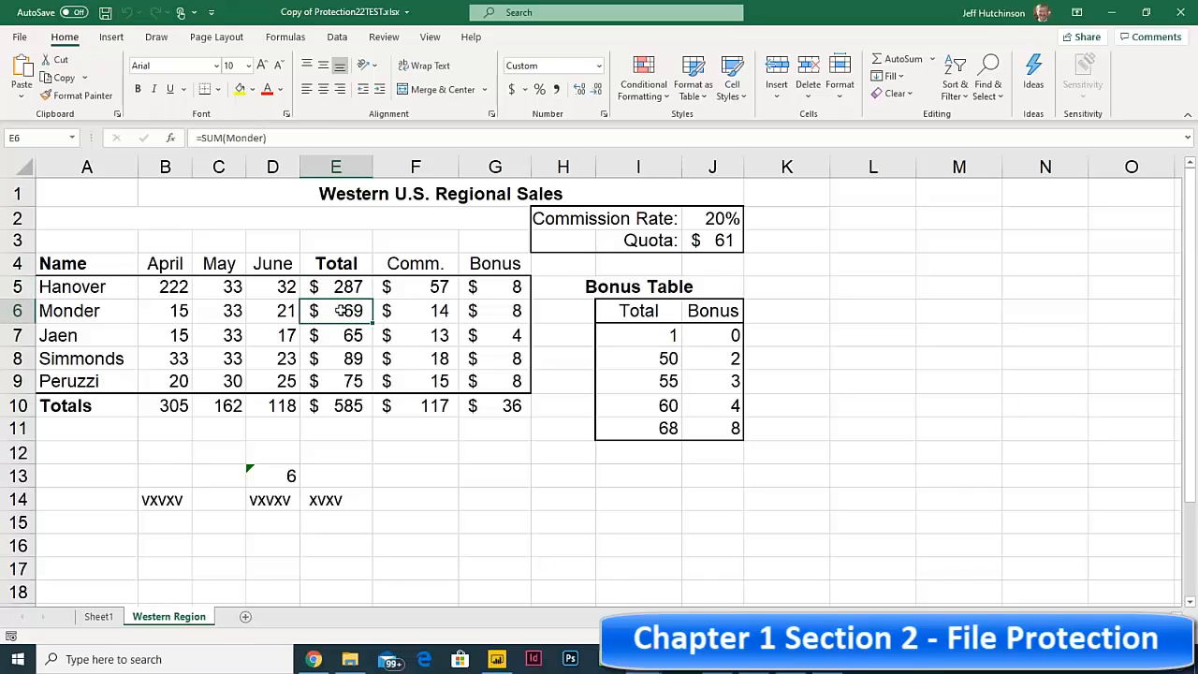
Step: Unhide the Increase and Saturday Hours worksheets
right_click(162, 619)
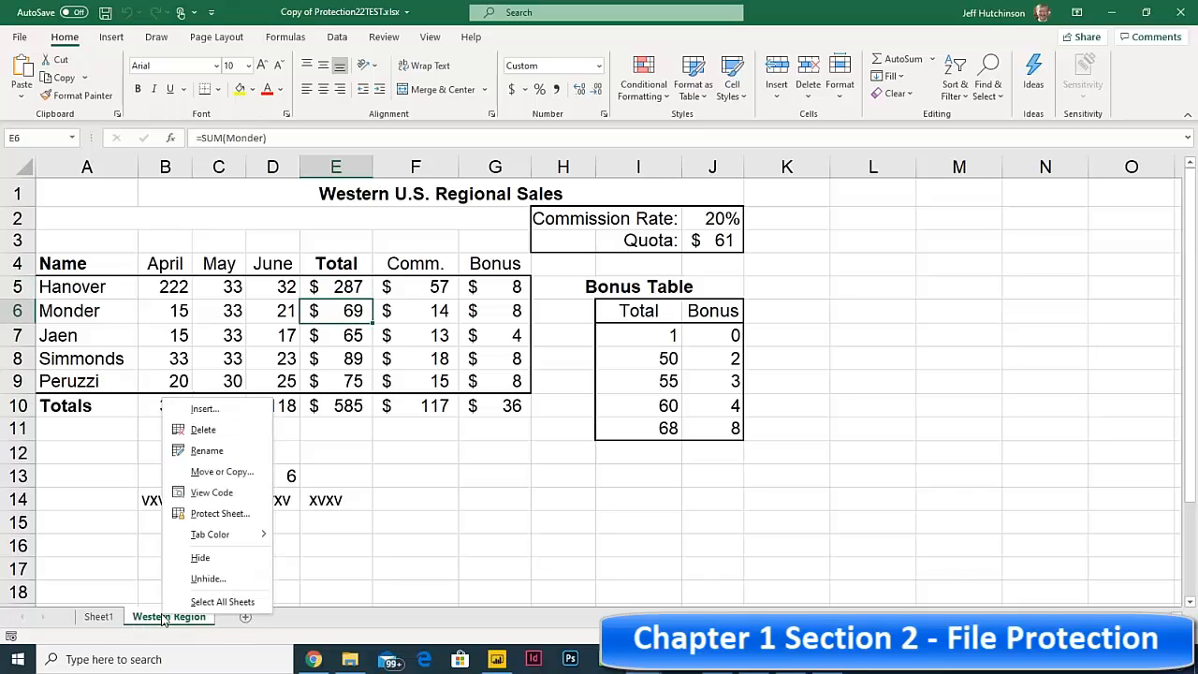
click(216, 578)
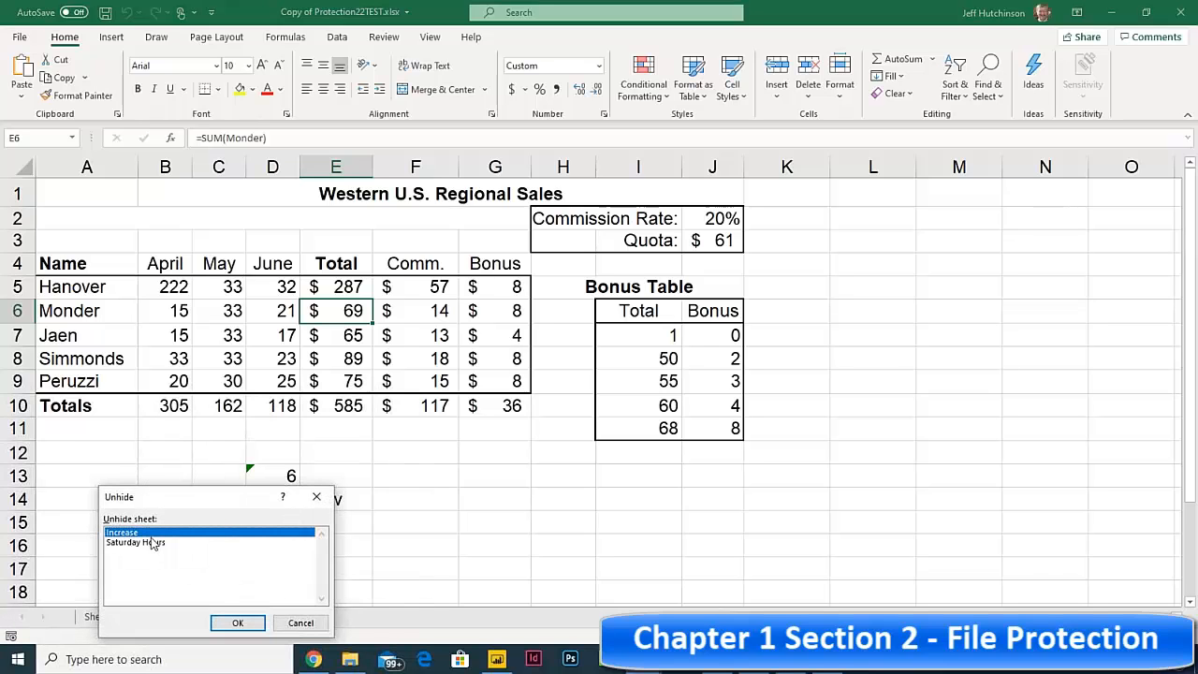
click(238, 622)
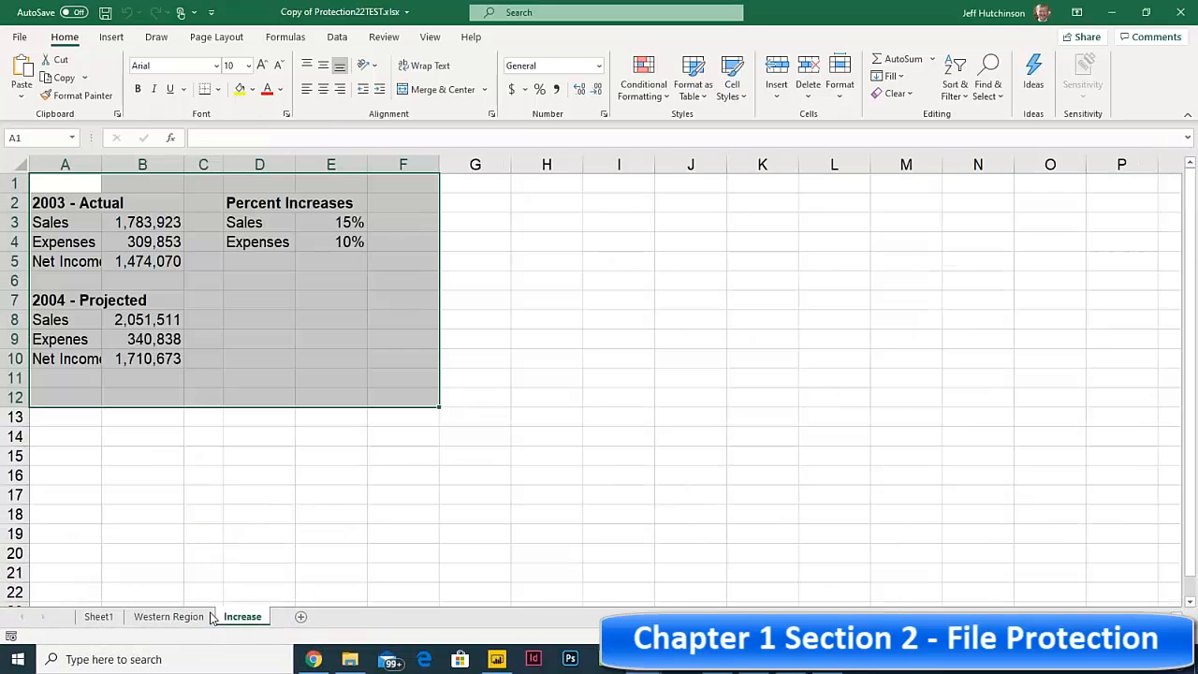
right_click(187, 618)
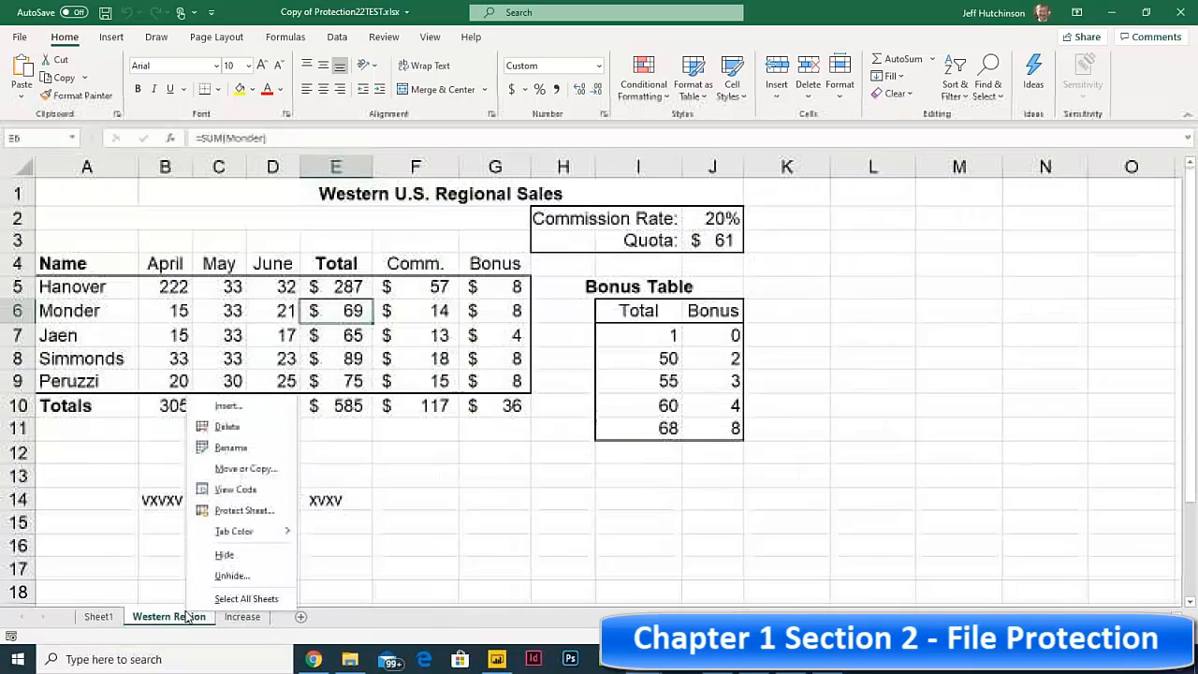
click(229, 575)
click(259, 621)
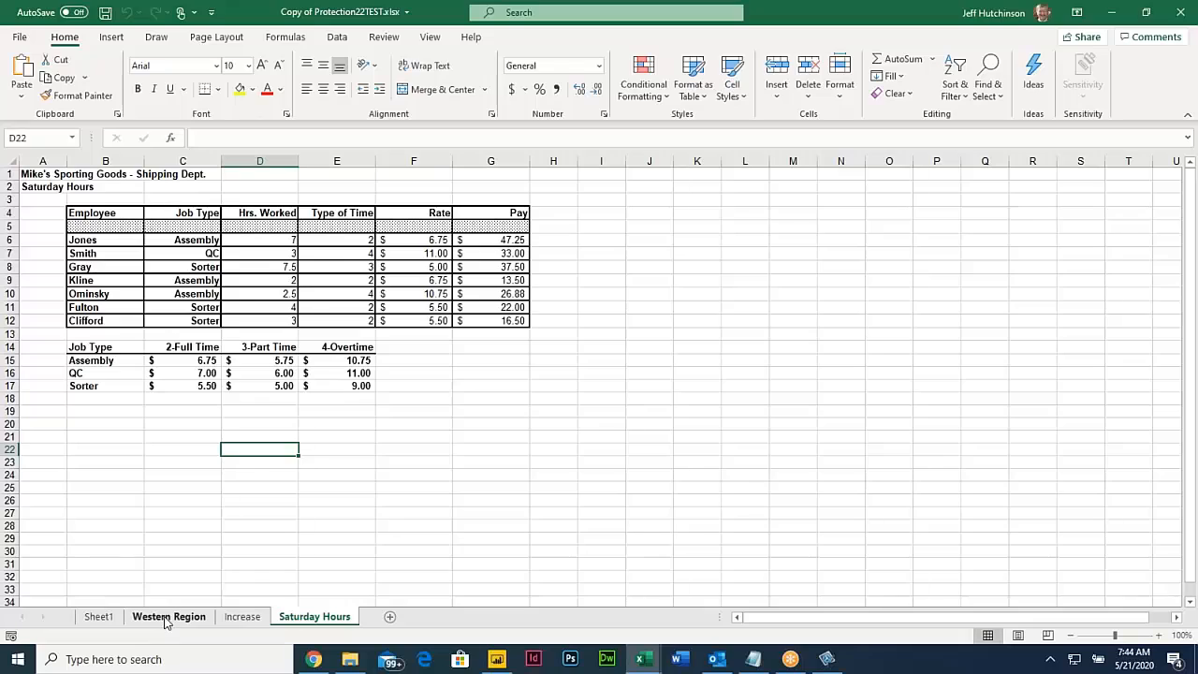
Step: Move the Increase sheet tab to sit before Western Region
click(168, 618)
drag(229, 617, 175, 617)
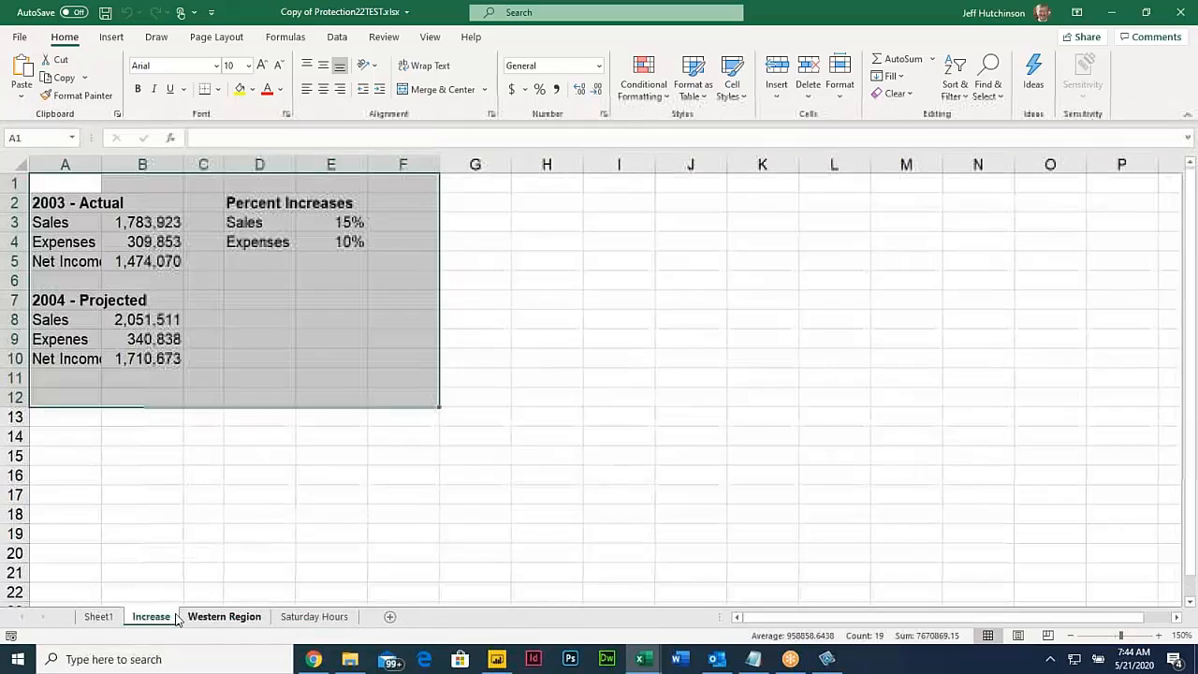
click(290, 618)
click(222, 618)
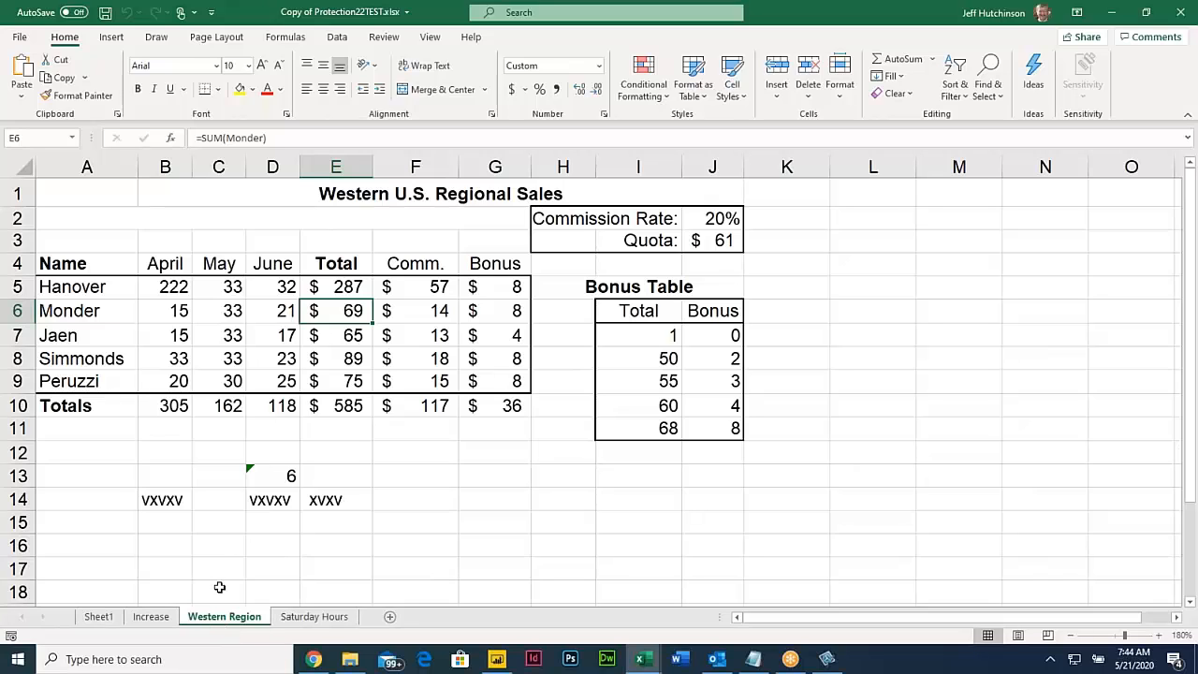
Step: Hide column F holding the Comm. figures on the Western Region sheet
click(416, 166)
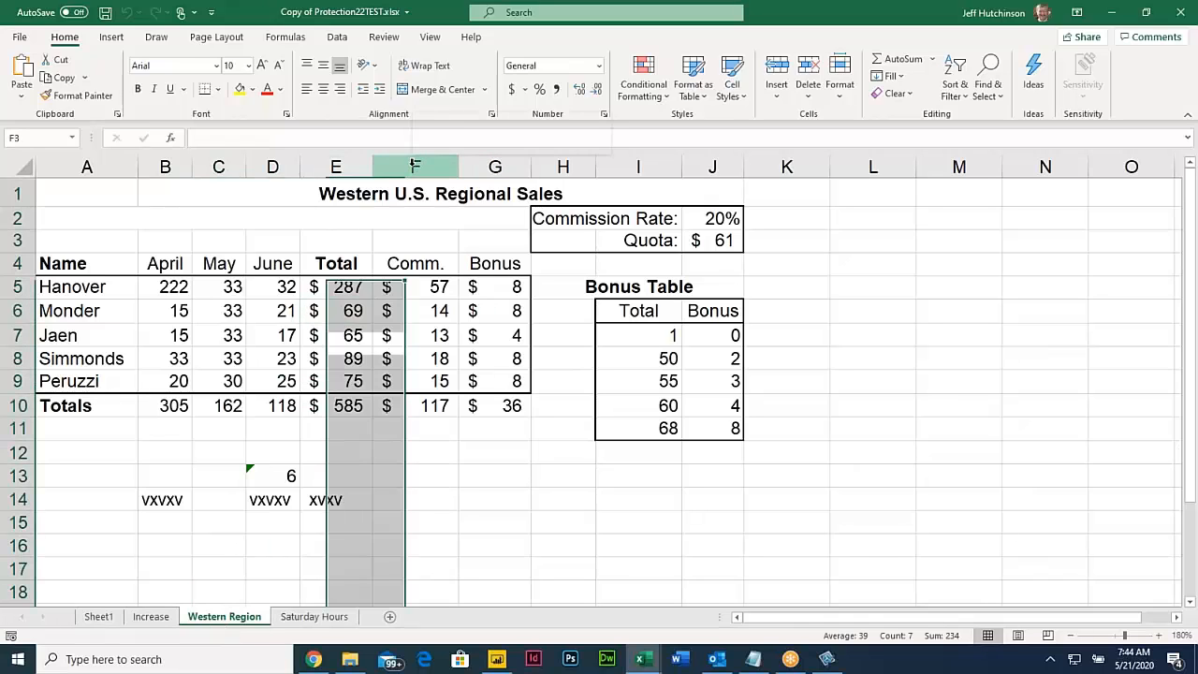
right_click(416, 169)
click(468, 399)
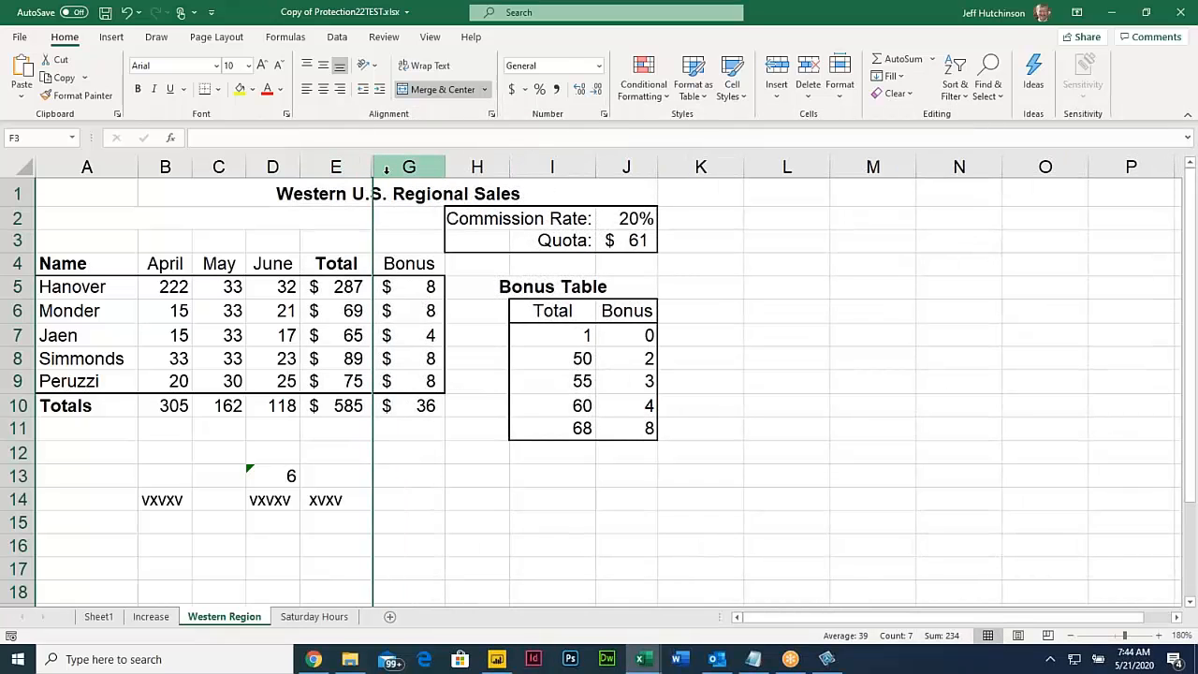
Step: Unhide column F by selecting columns E through G
drag(342, 167, 384, 167)
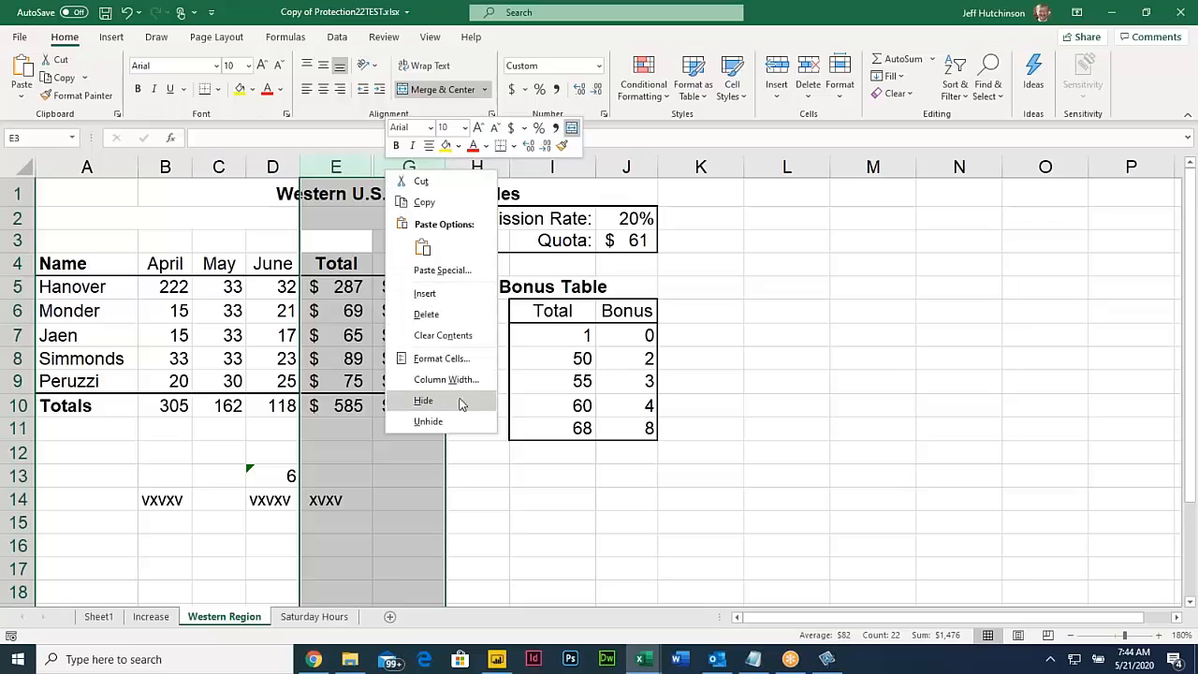
click(451, 425)
click(422, 212)
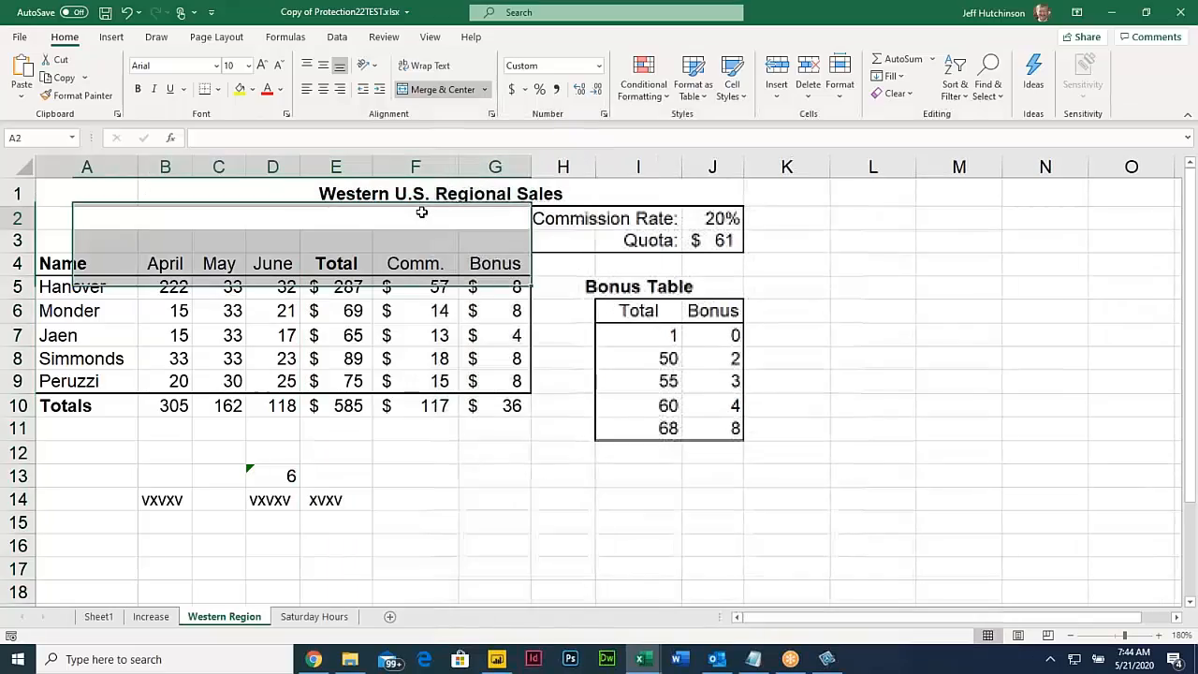
click(337, 310)
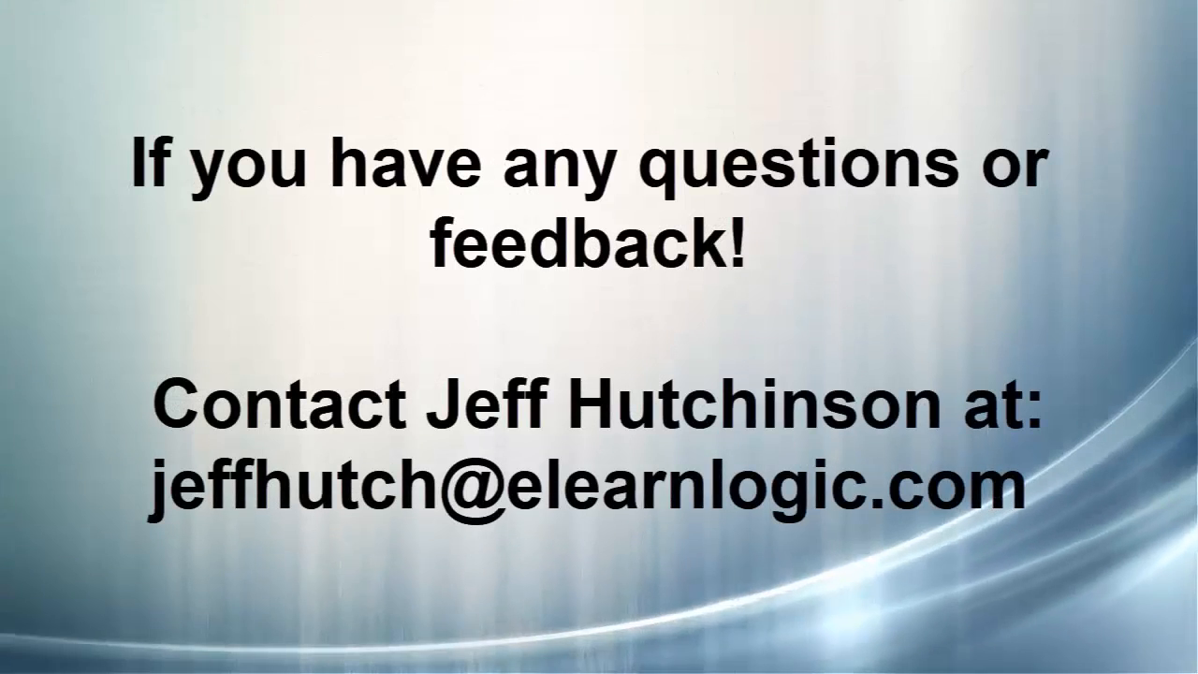